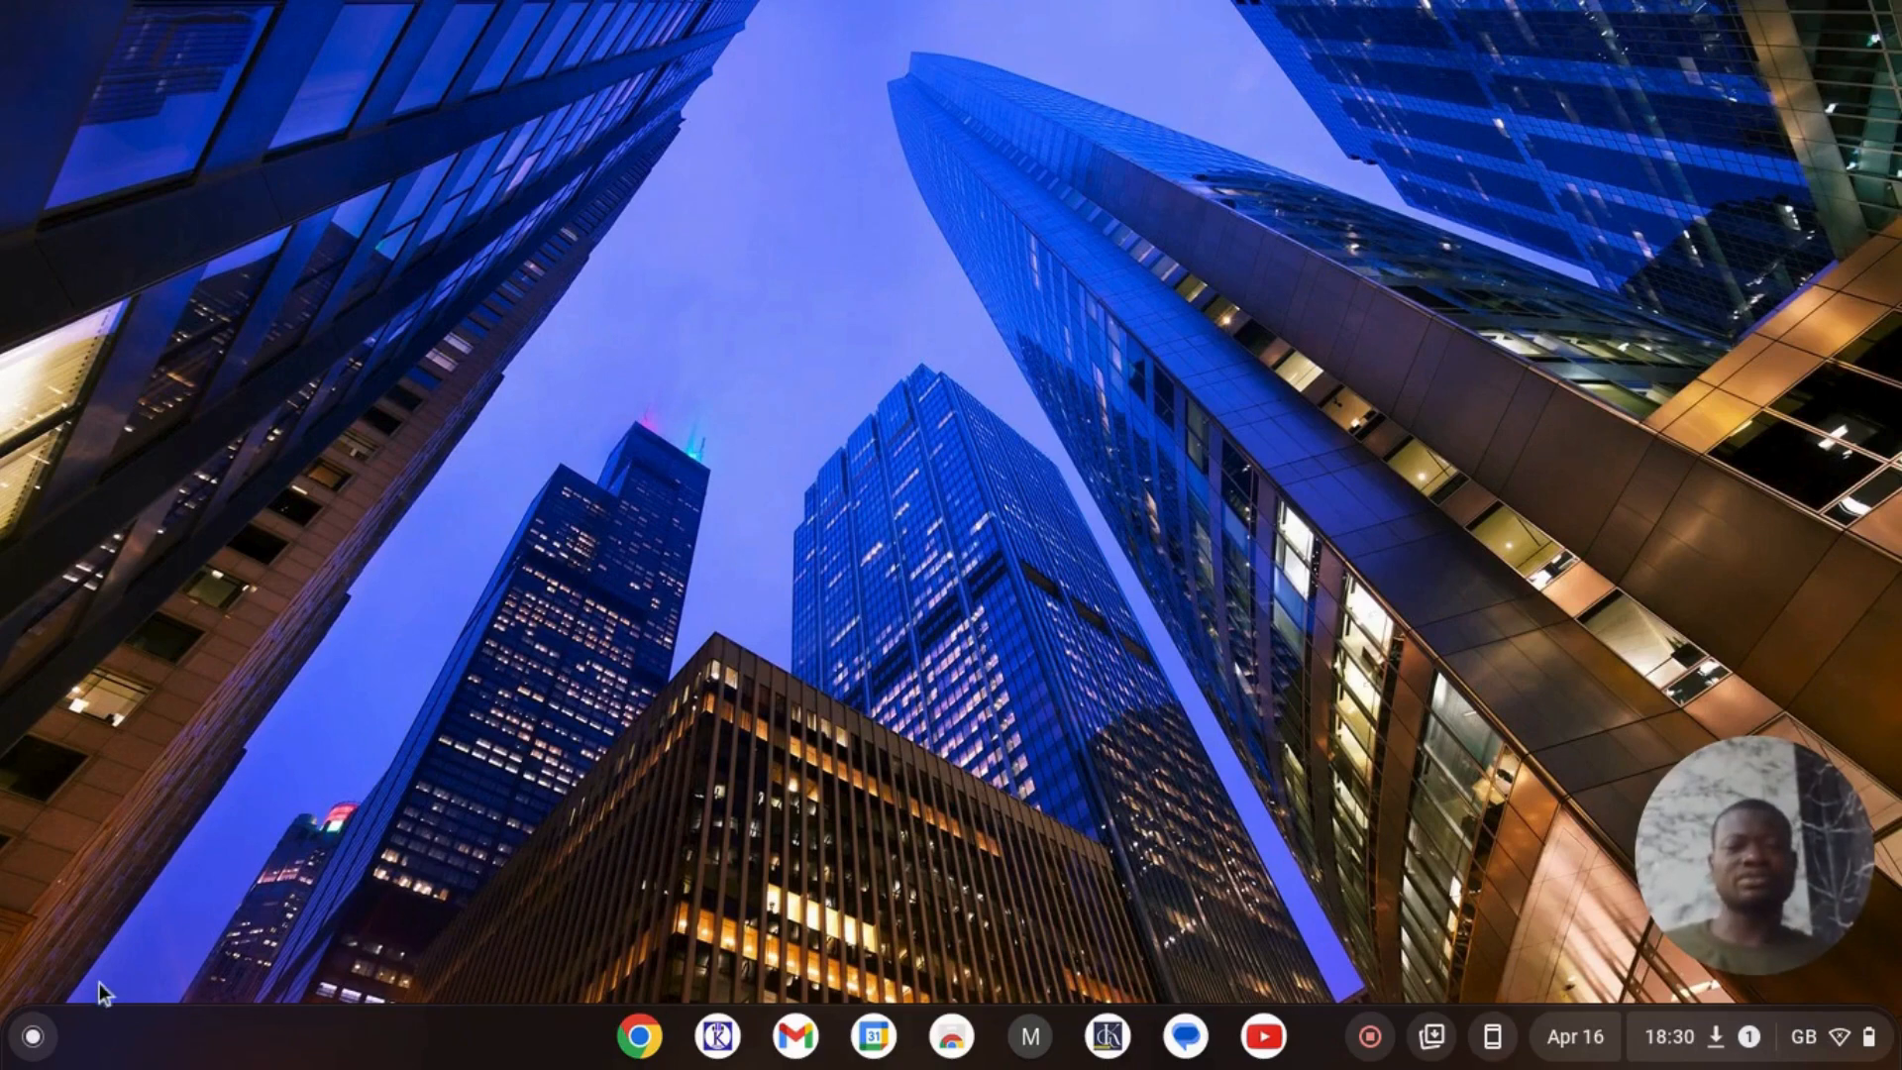
# - Open Google Sheets in Chrome from the launcher, then minimize the browser
pyautogui.click(32, 1037)
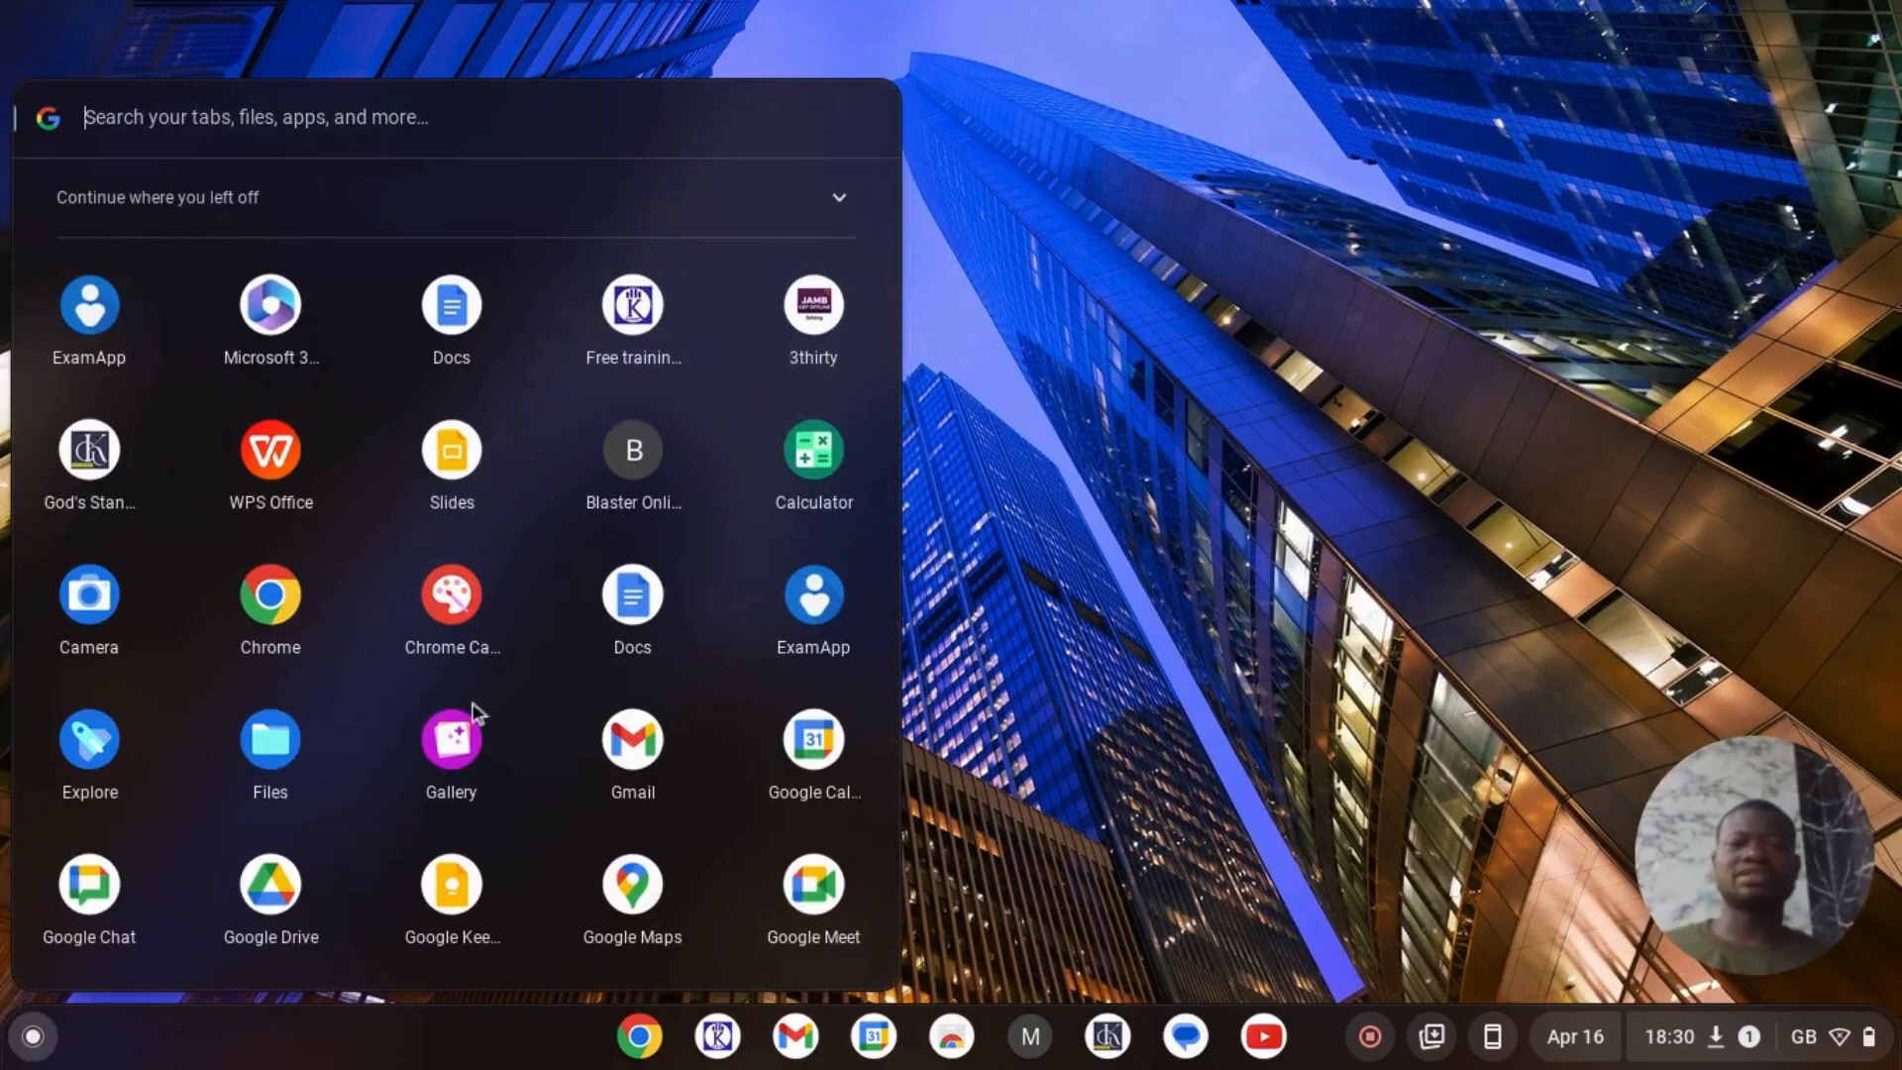
pyautogui.scroll(-4, 327, 509)
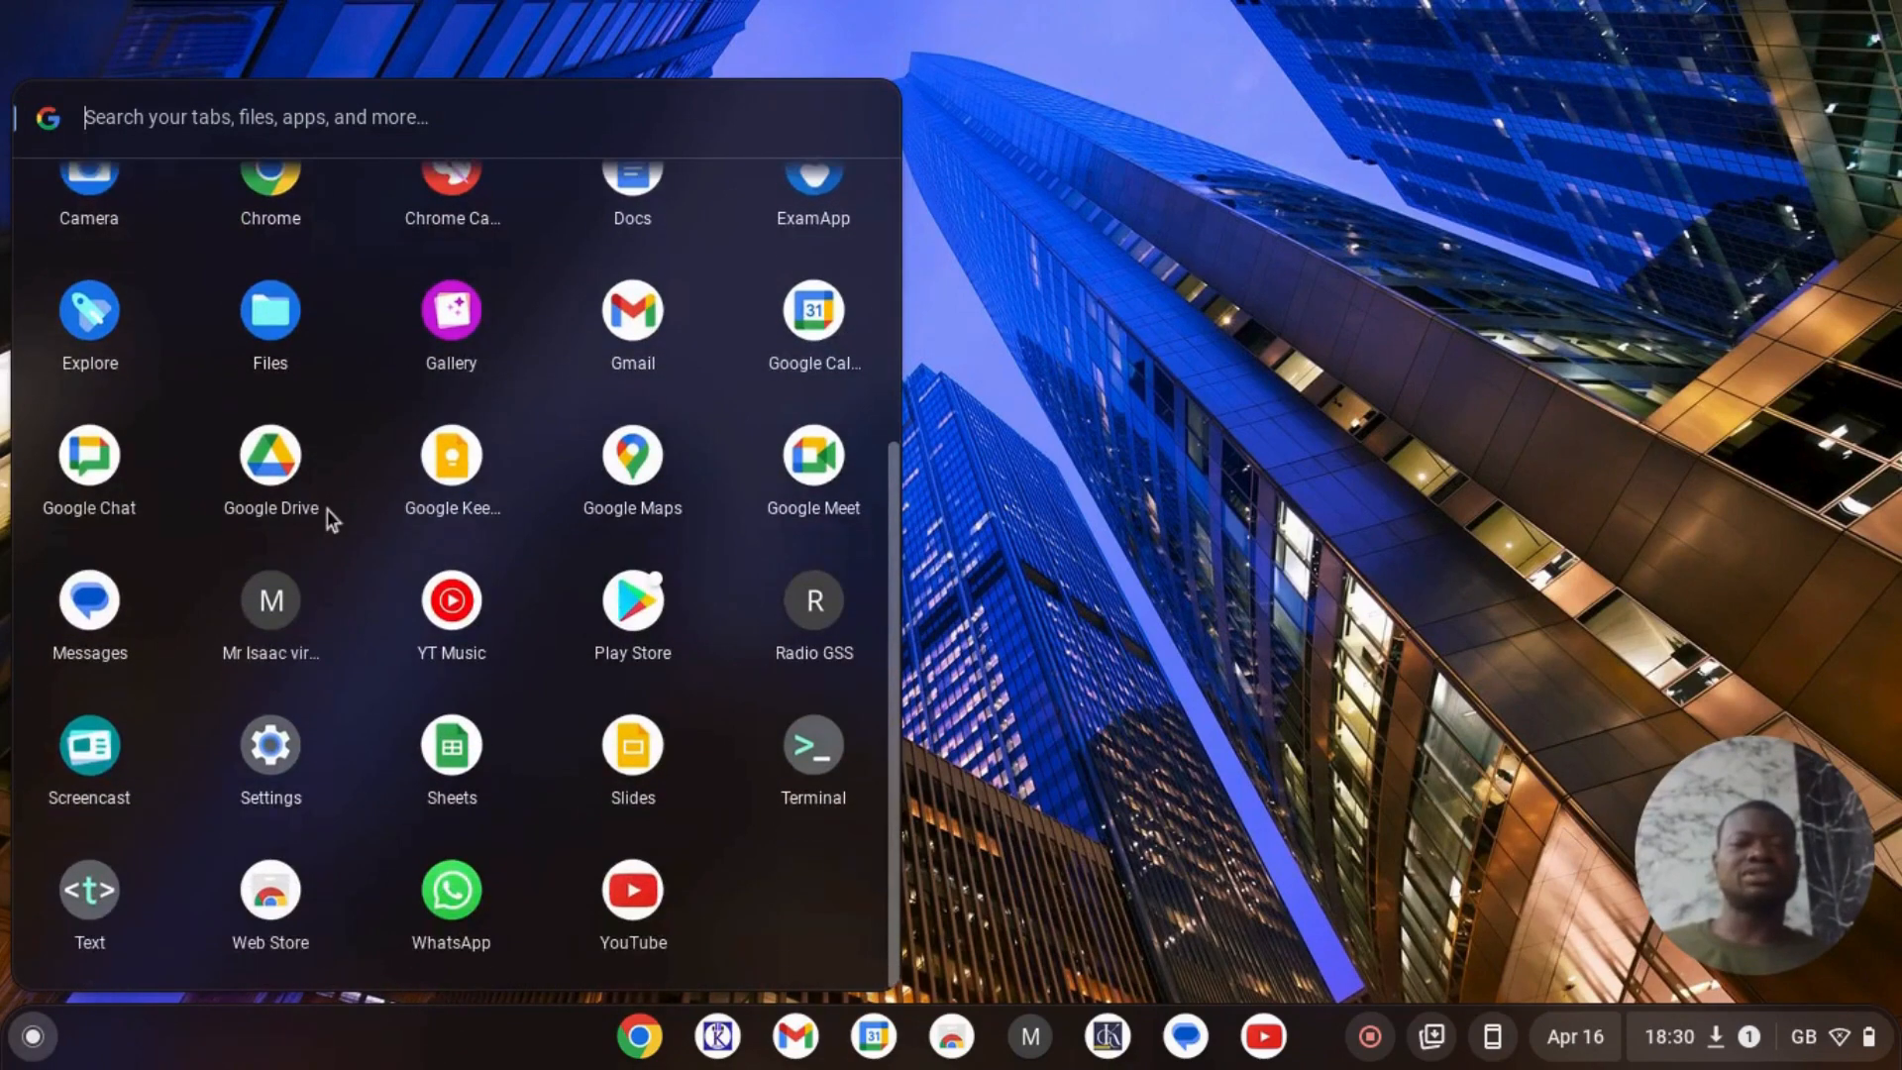
pyautogui.click(465, 733)
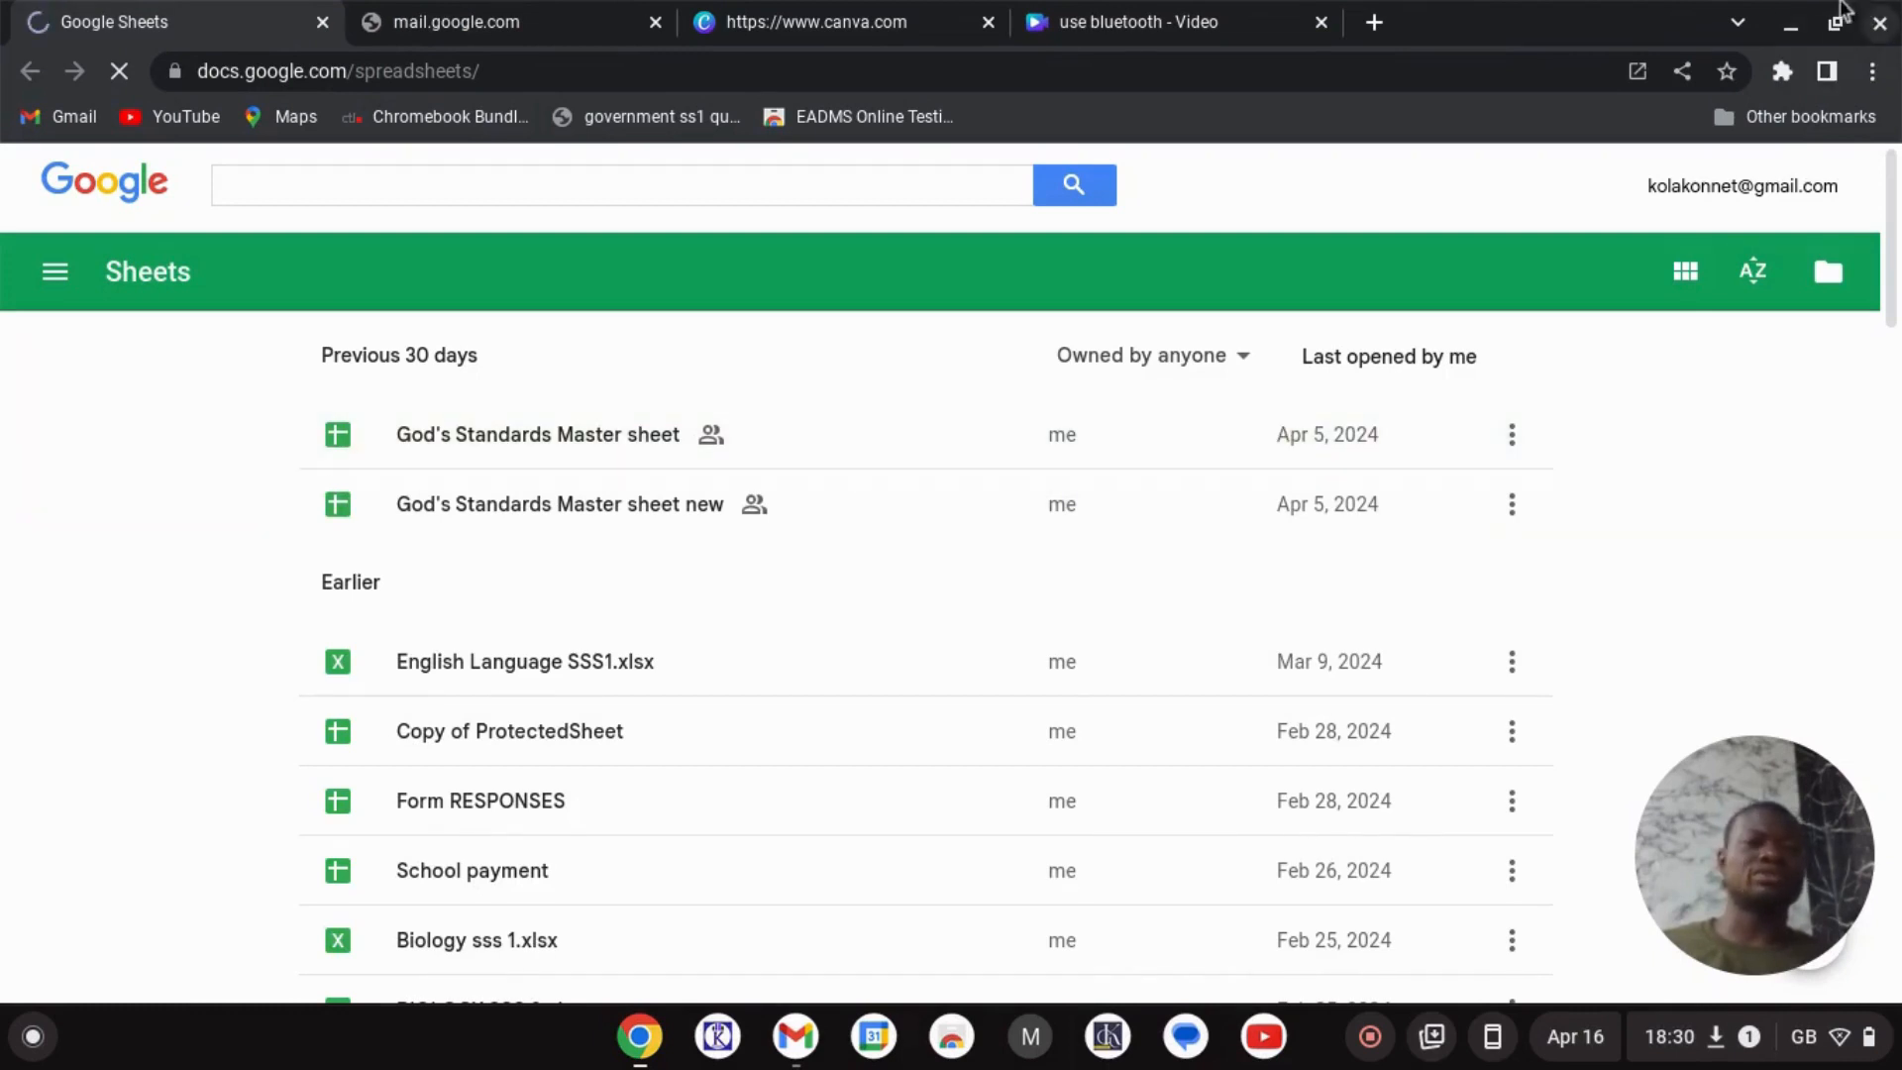
pyautogui.click(1793, 24)
# - Browse the launcher's app grid and close it without opening anything
pyautogui.click(39, 1036)
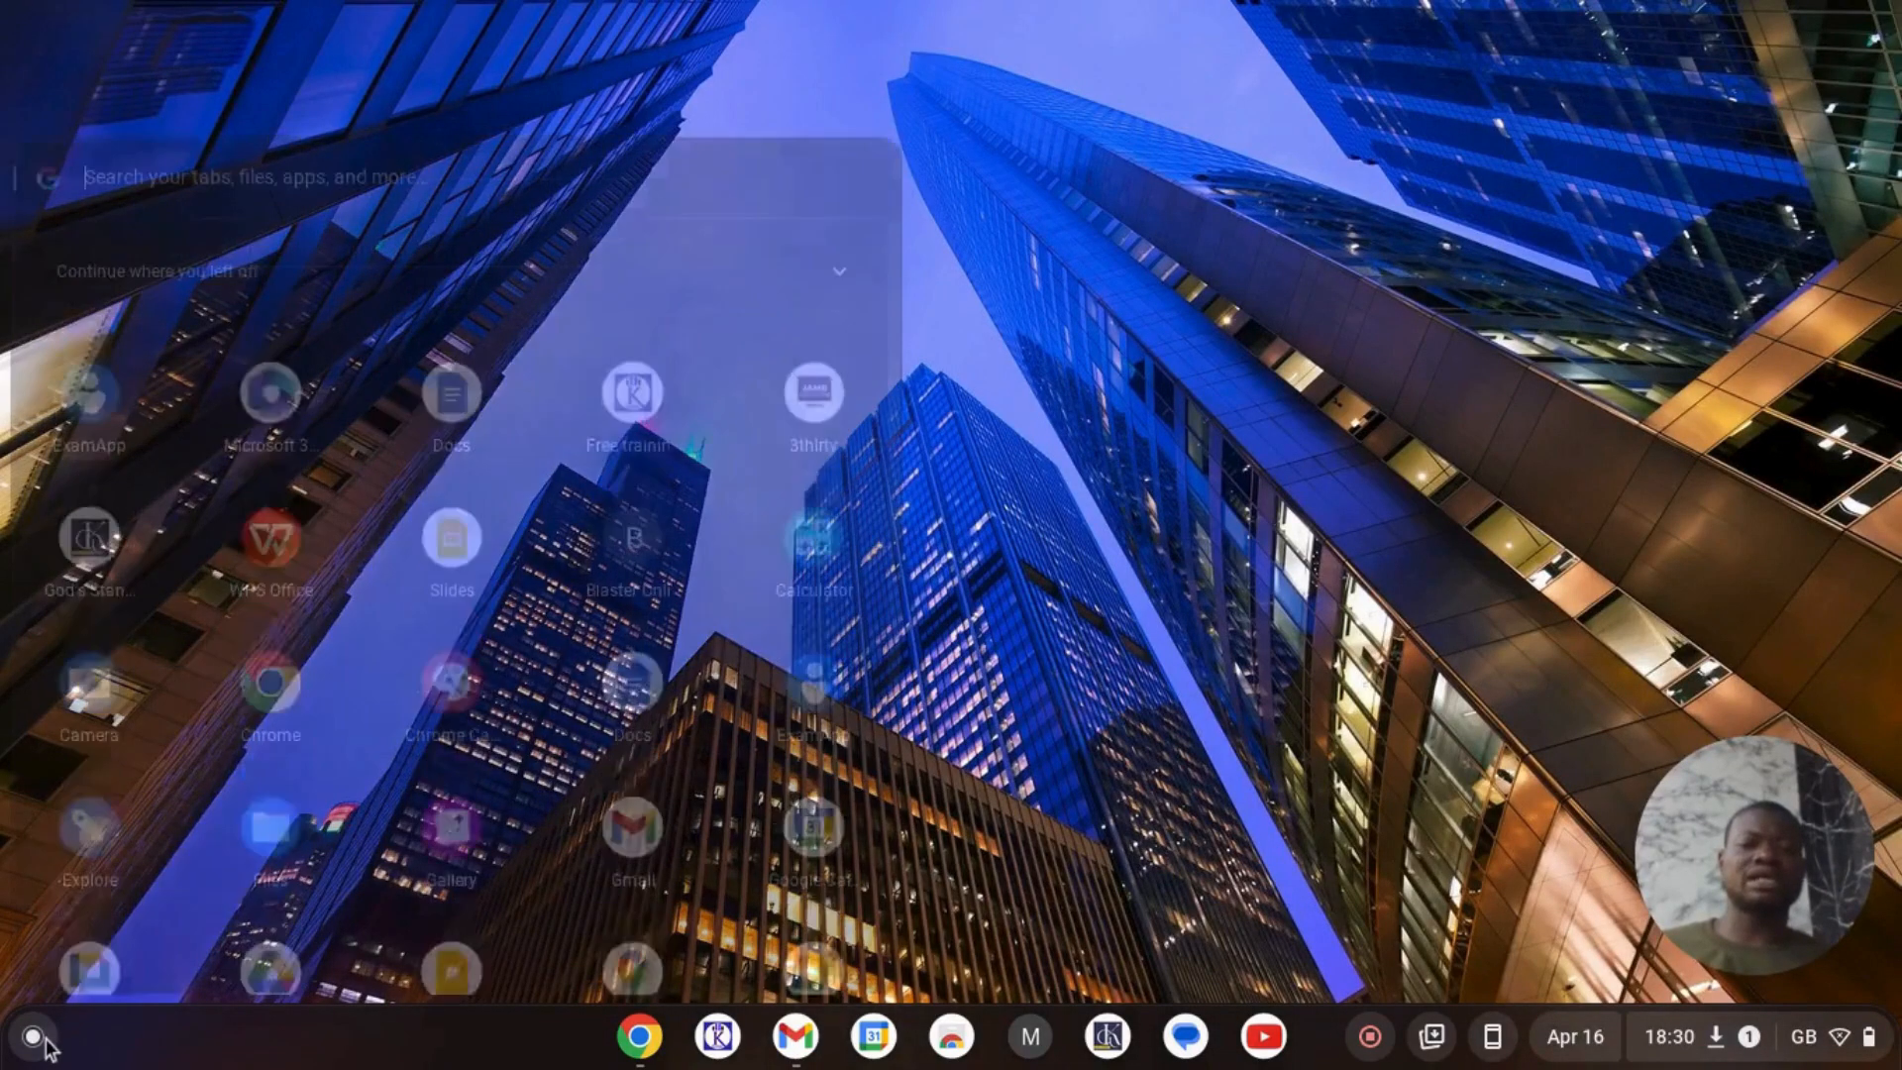
pyautogui.scroll(-5, 341, 646)
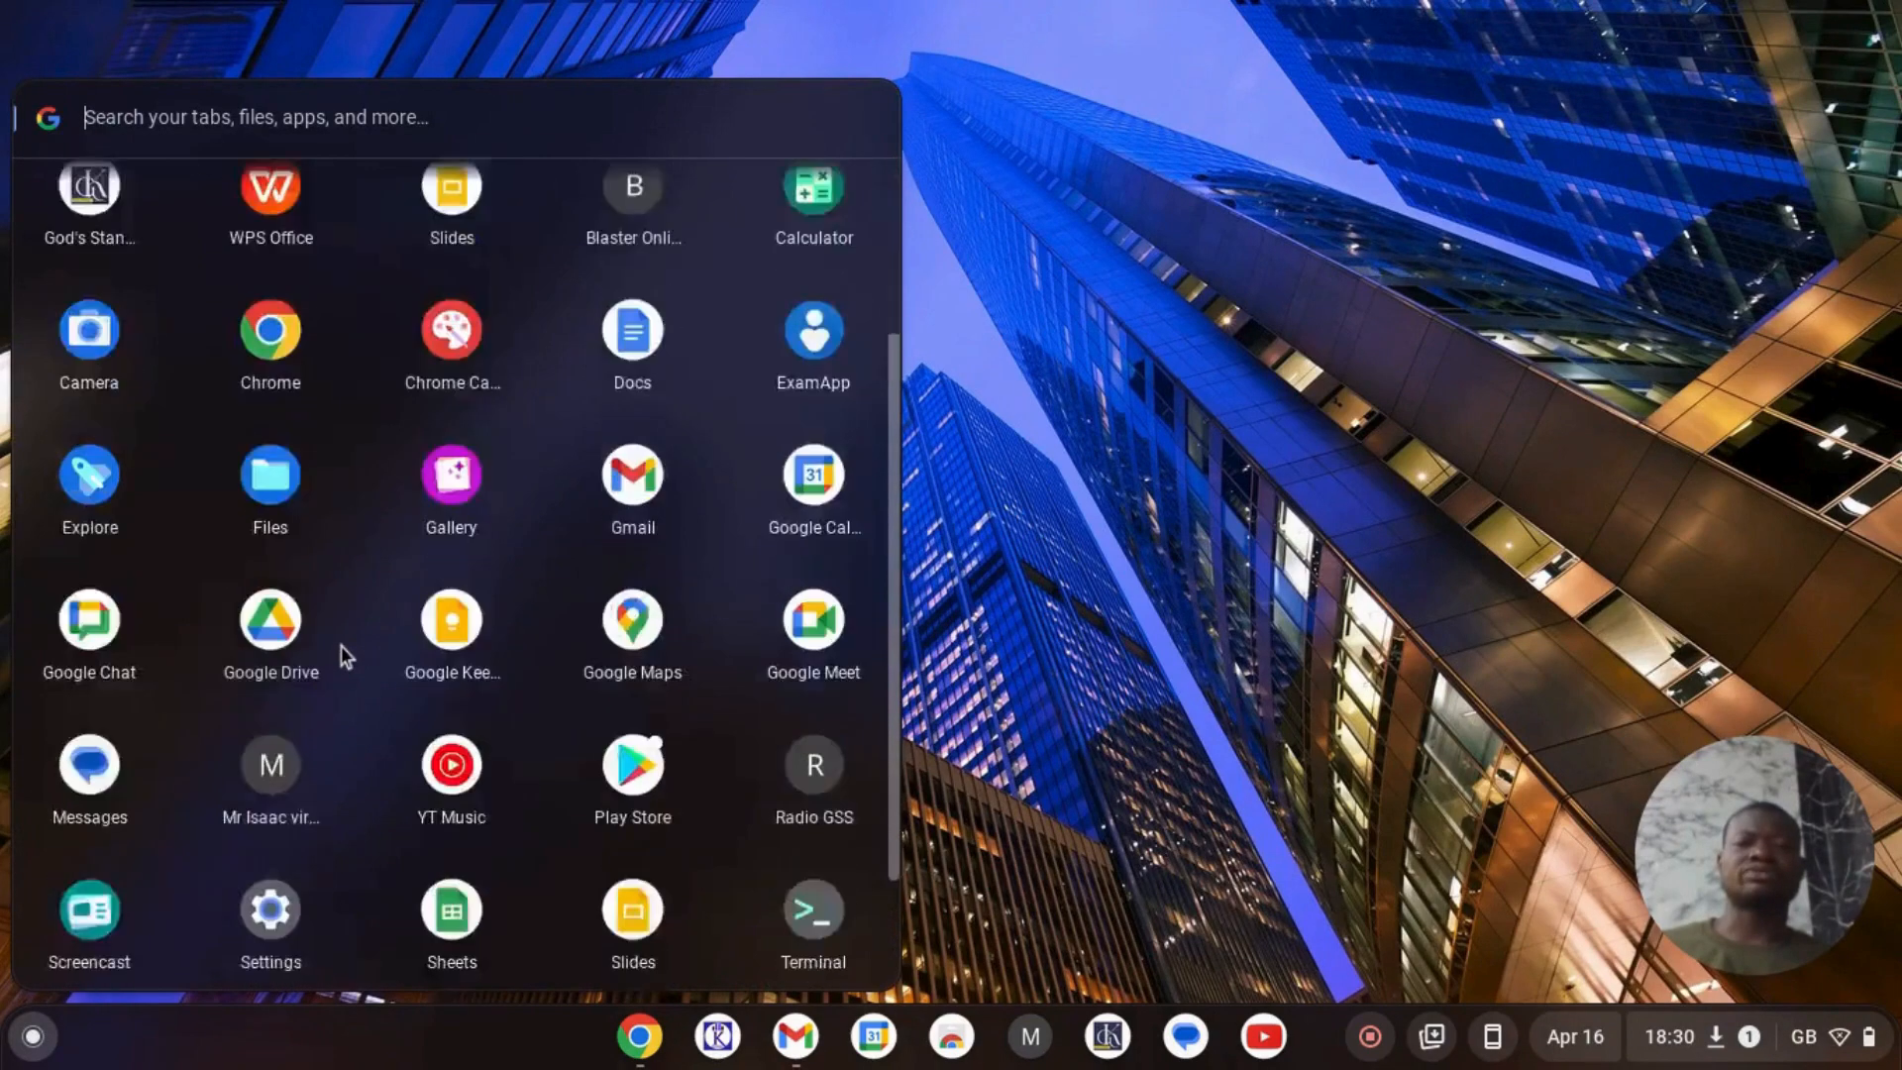
pyautogui.scroll(2, 341, 646)
pyautogui.scroll(3, 340, 646)
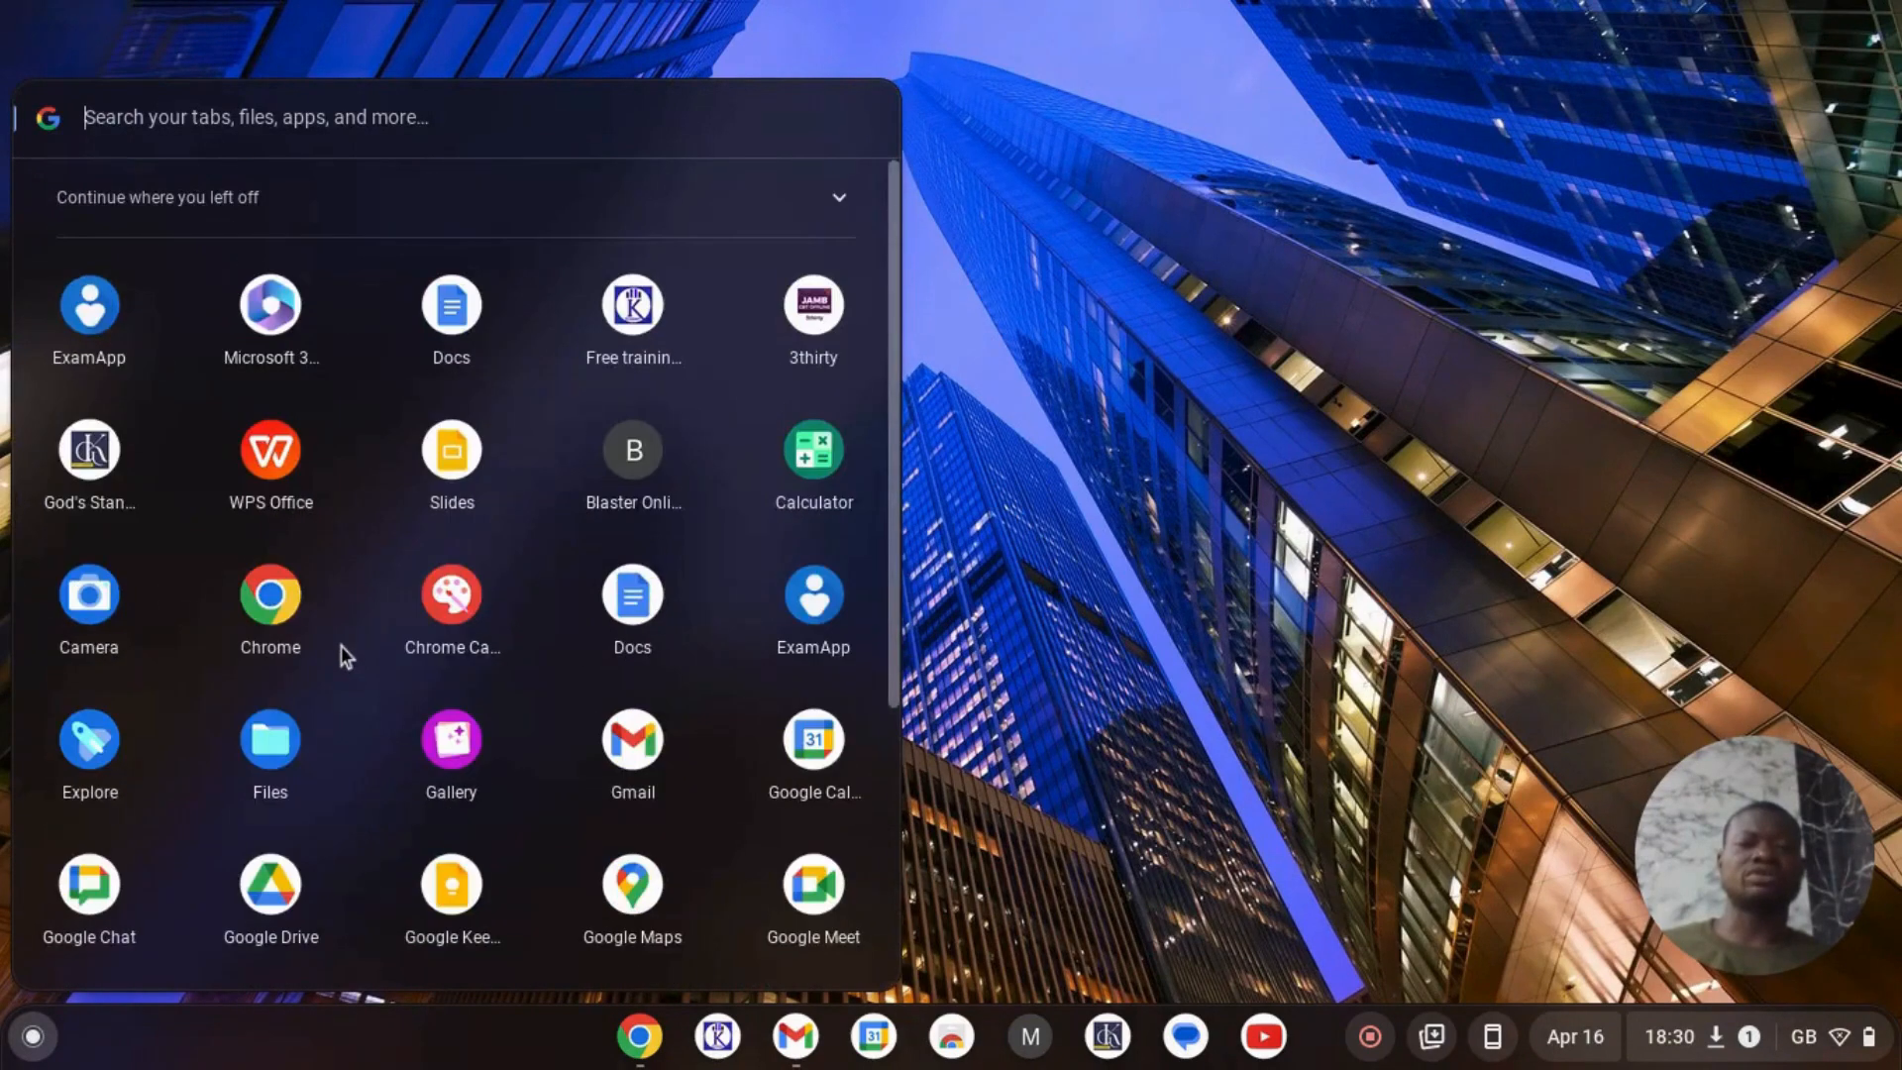
pyautogui.scroll(-4, 584, 822)
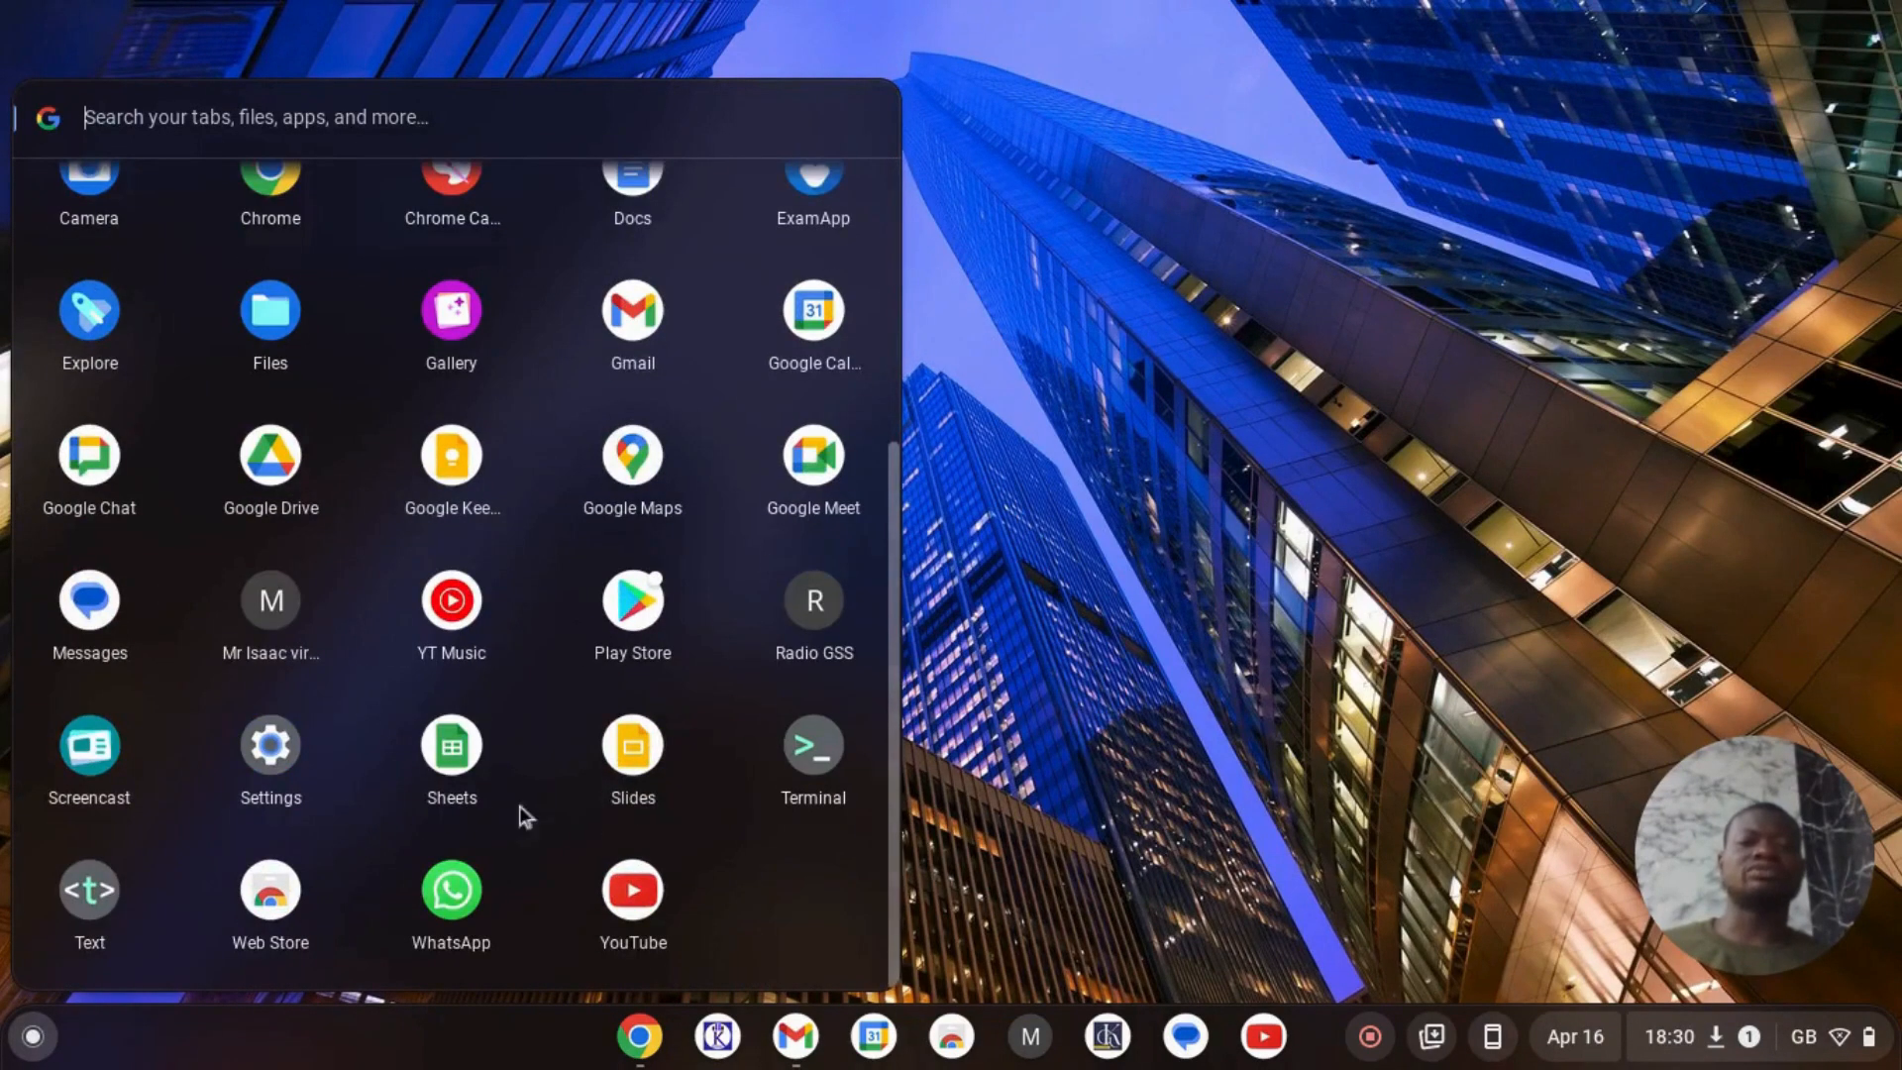
pyautogui.click(1015, 836)
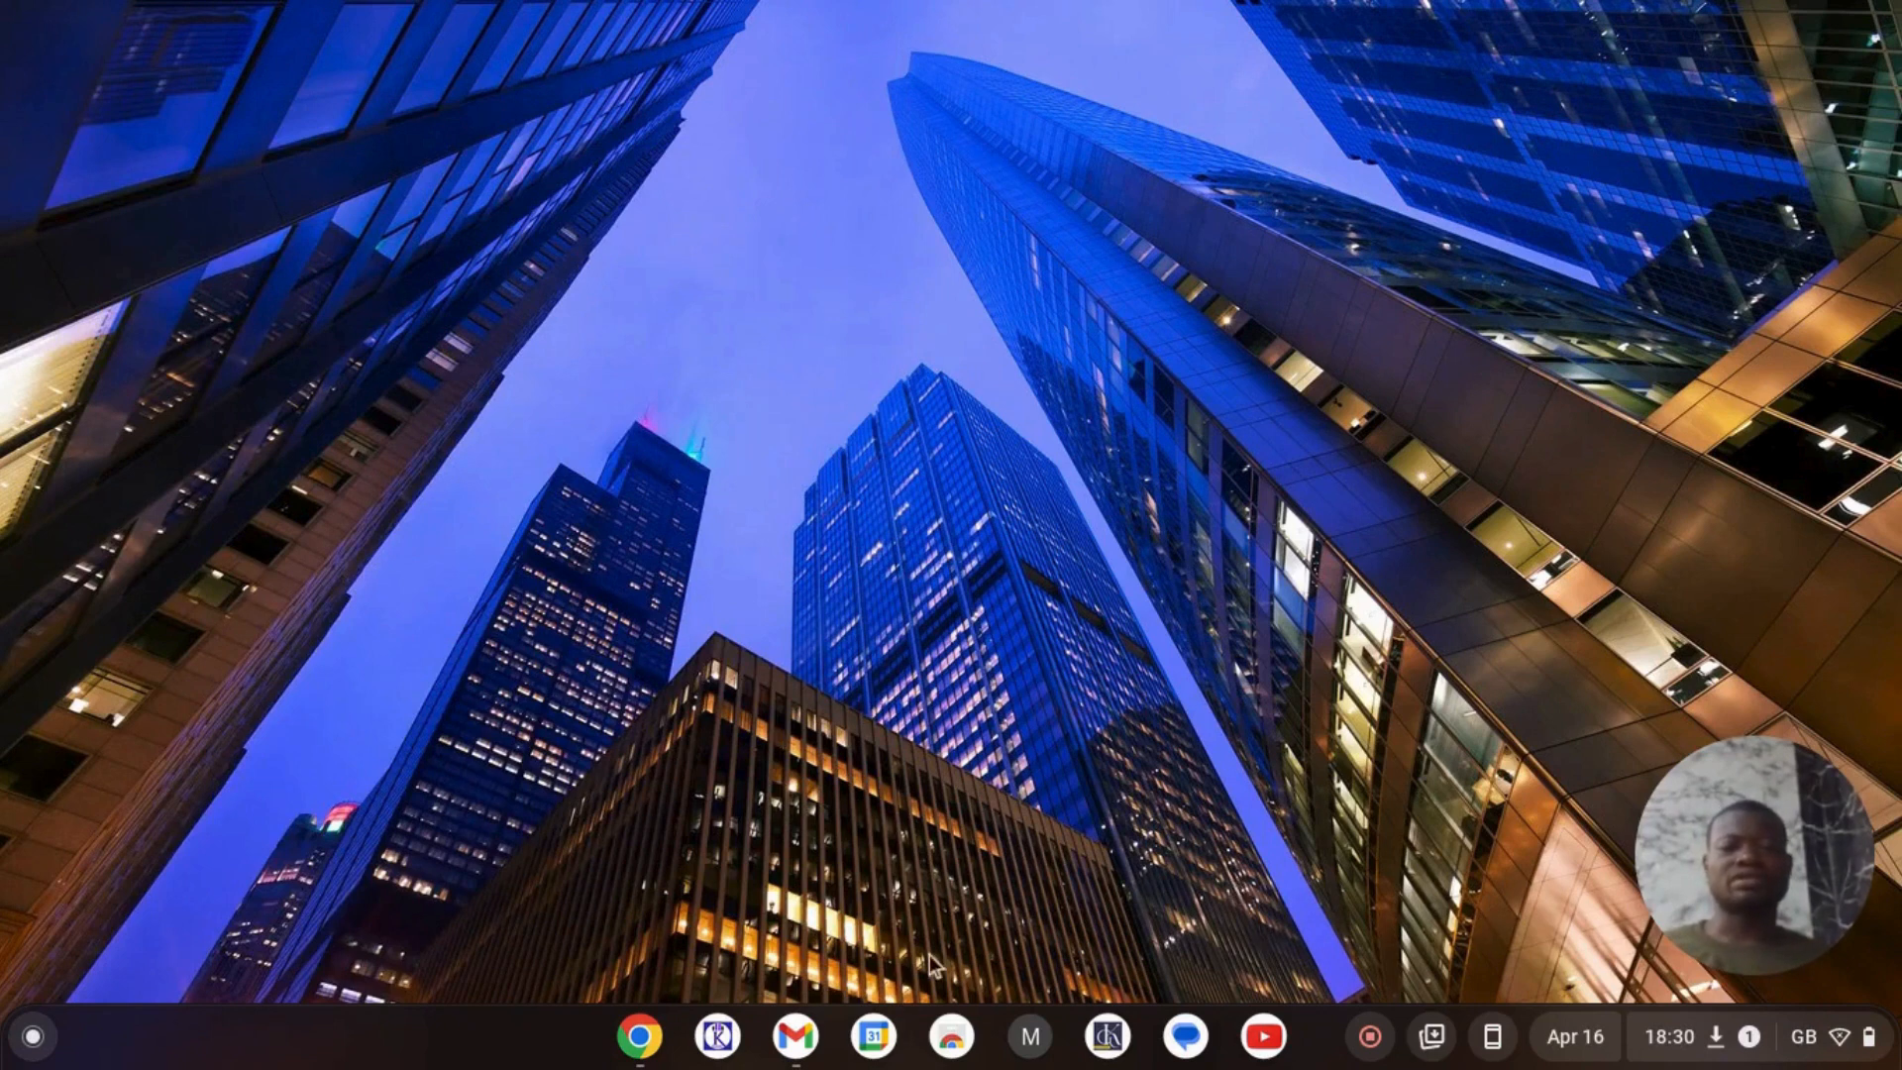
# - Create a blank spreadsheet kept in Chrome and title it 'New sheet'
pyautogui.click(644, 1040)
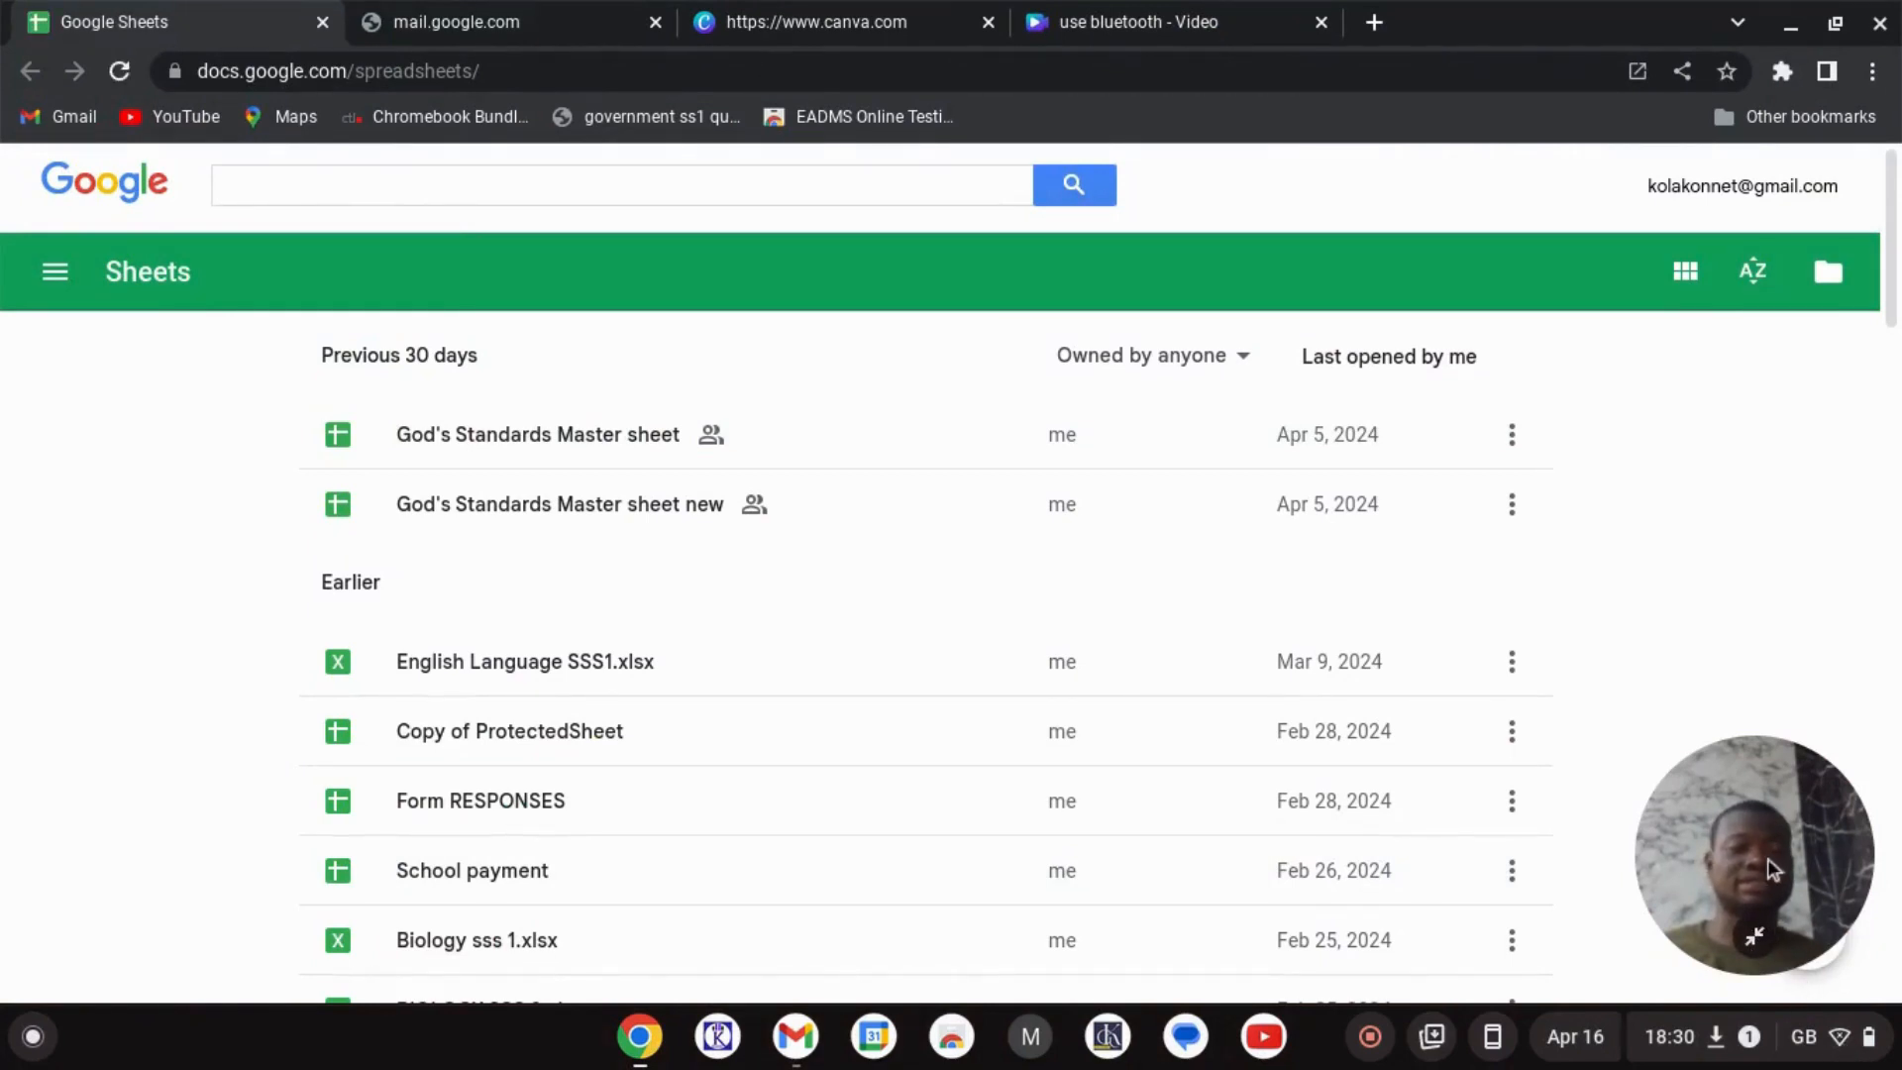
pyautogui.moveTo(1767, 858); pyautogui.dragTo(1795, 355)
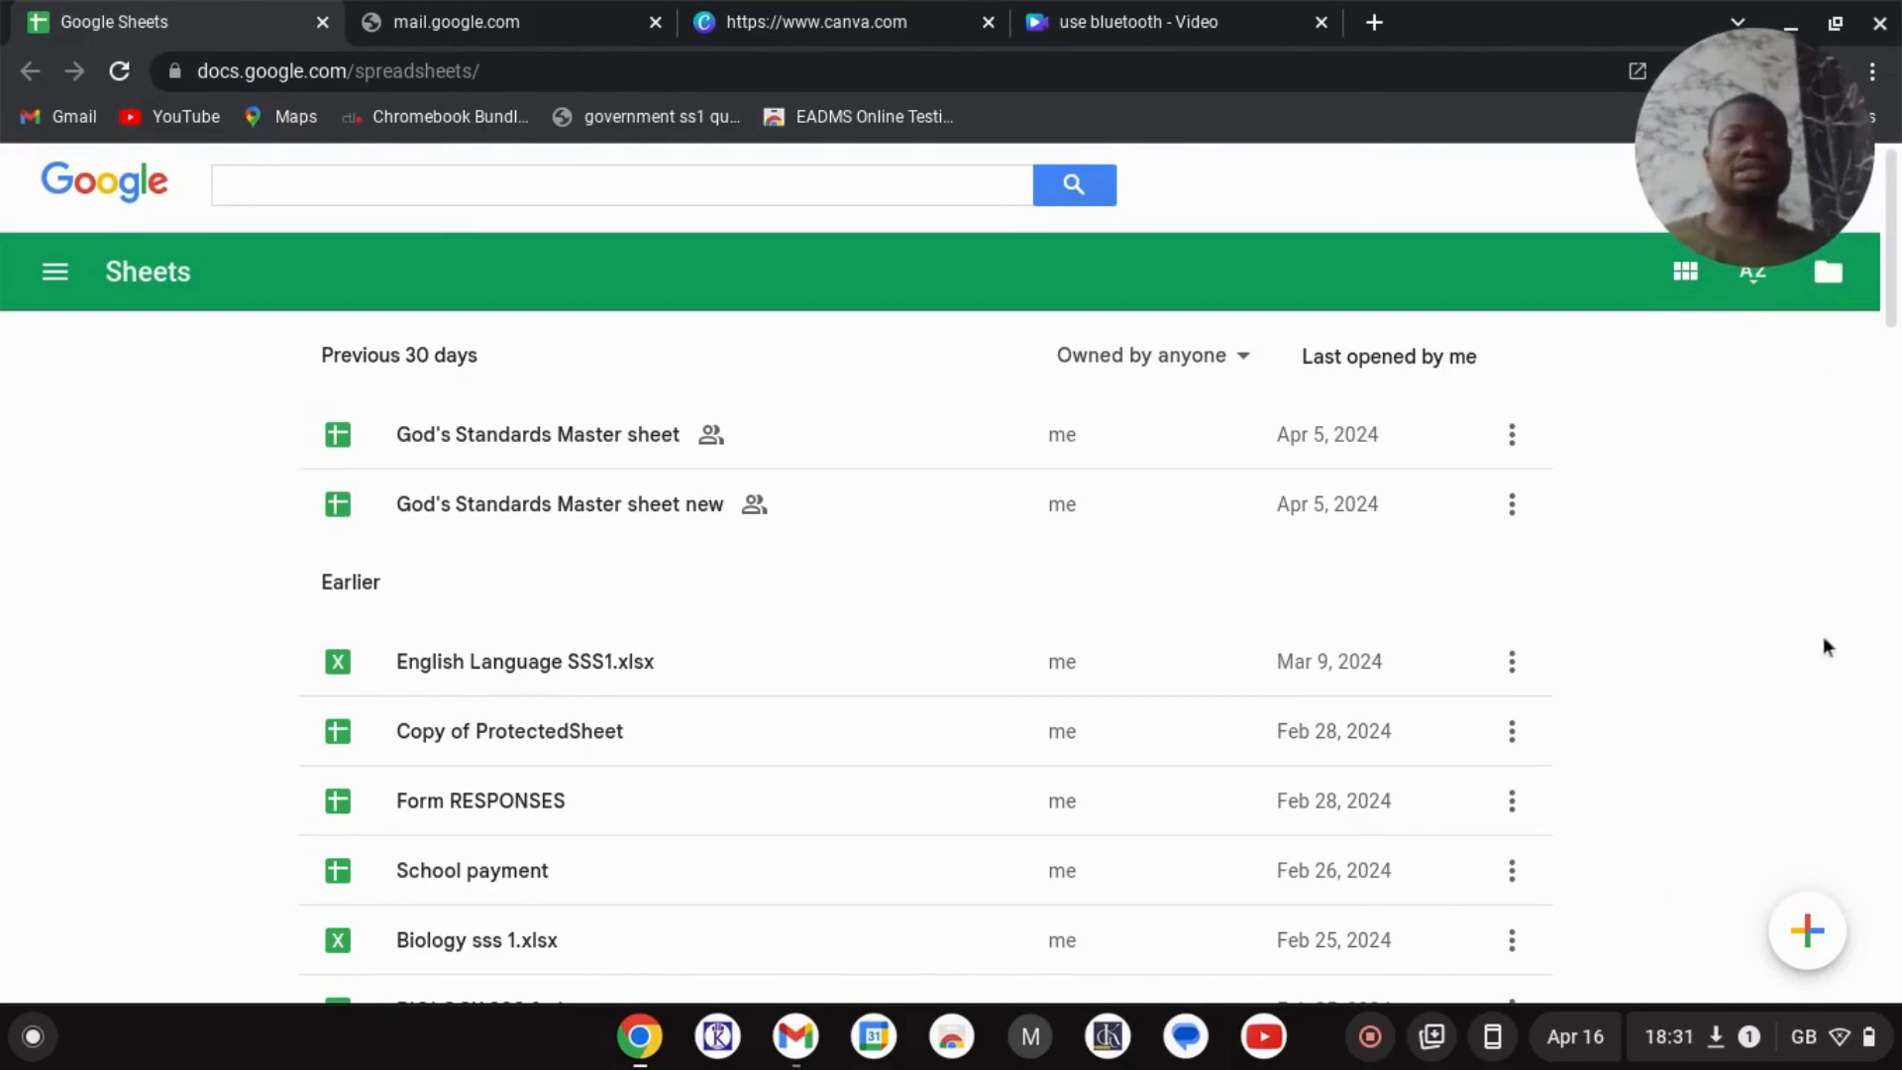
pyautogui.click(1808, 931)
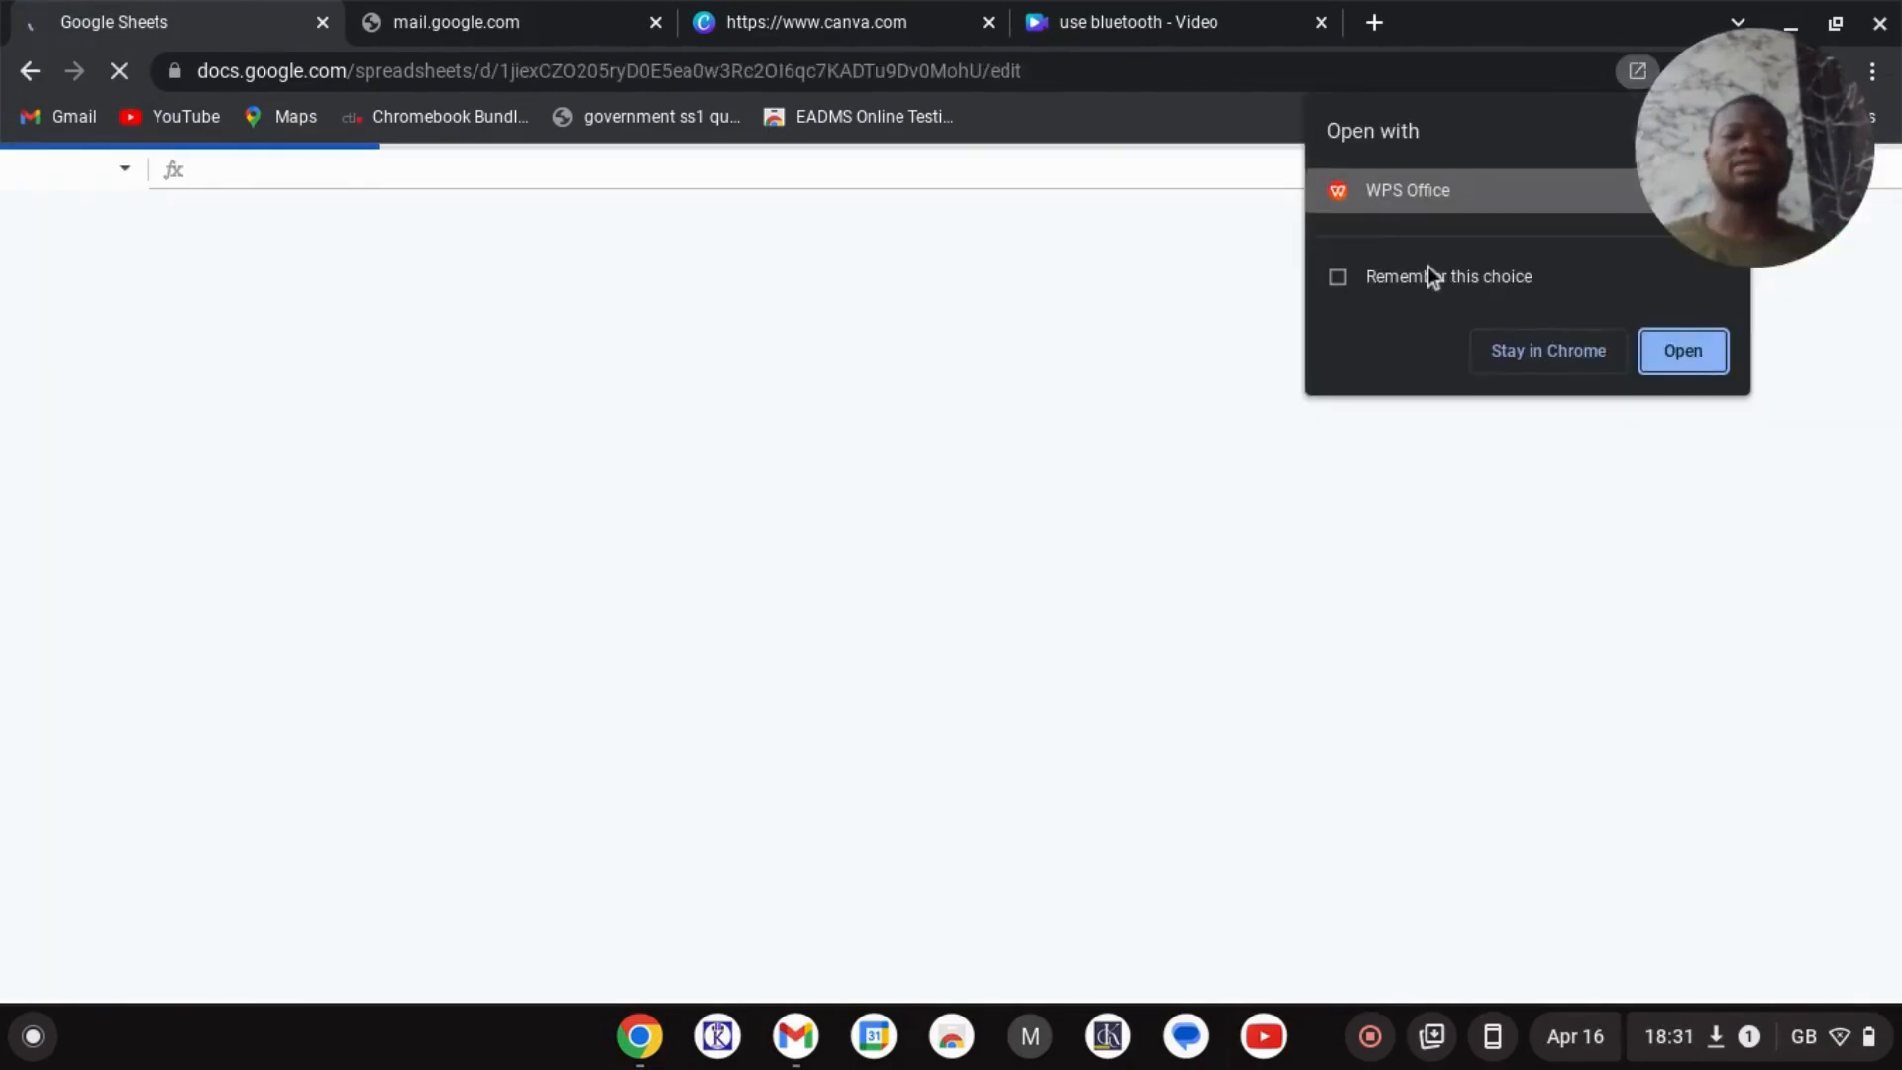
pyautogui.click(1518, 354)
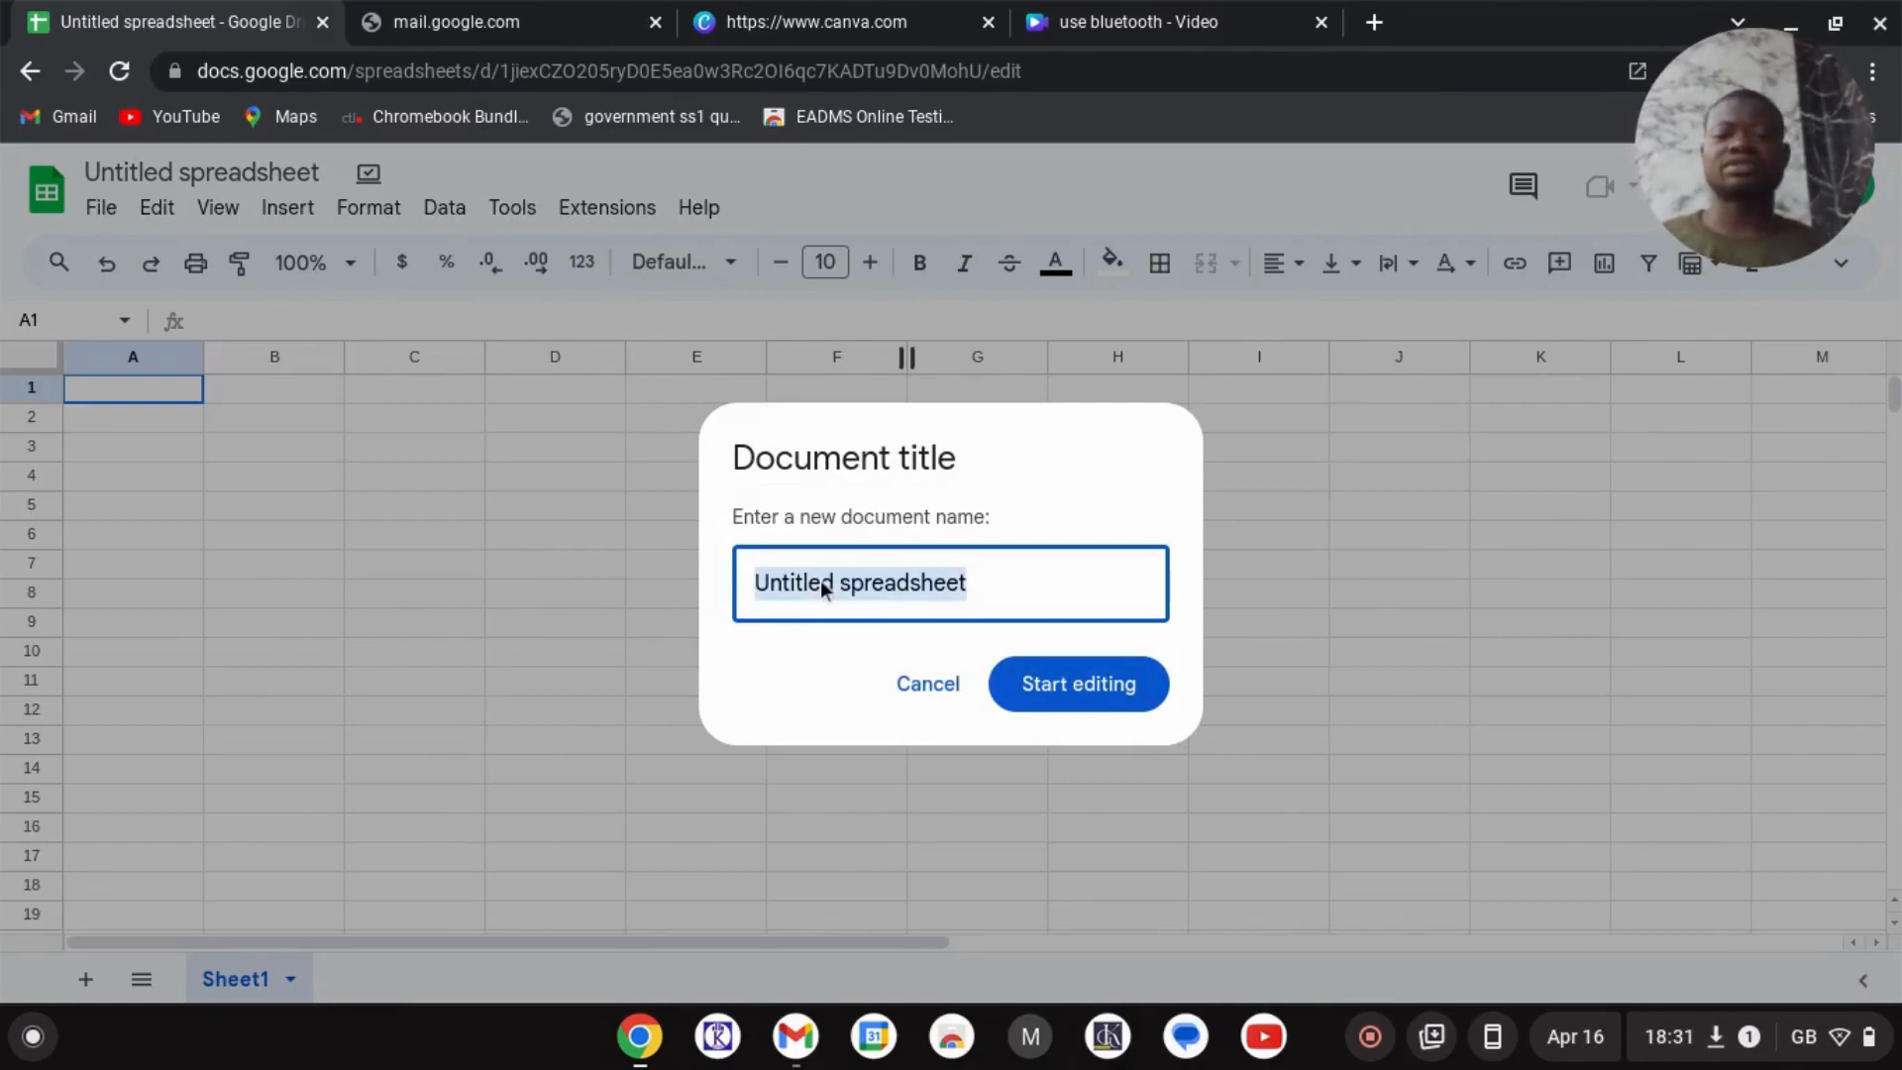
pyautogui.write('New sheet')
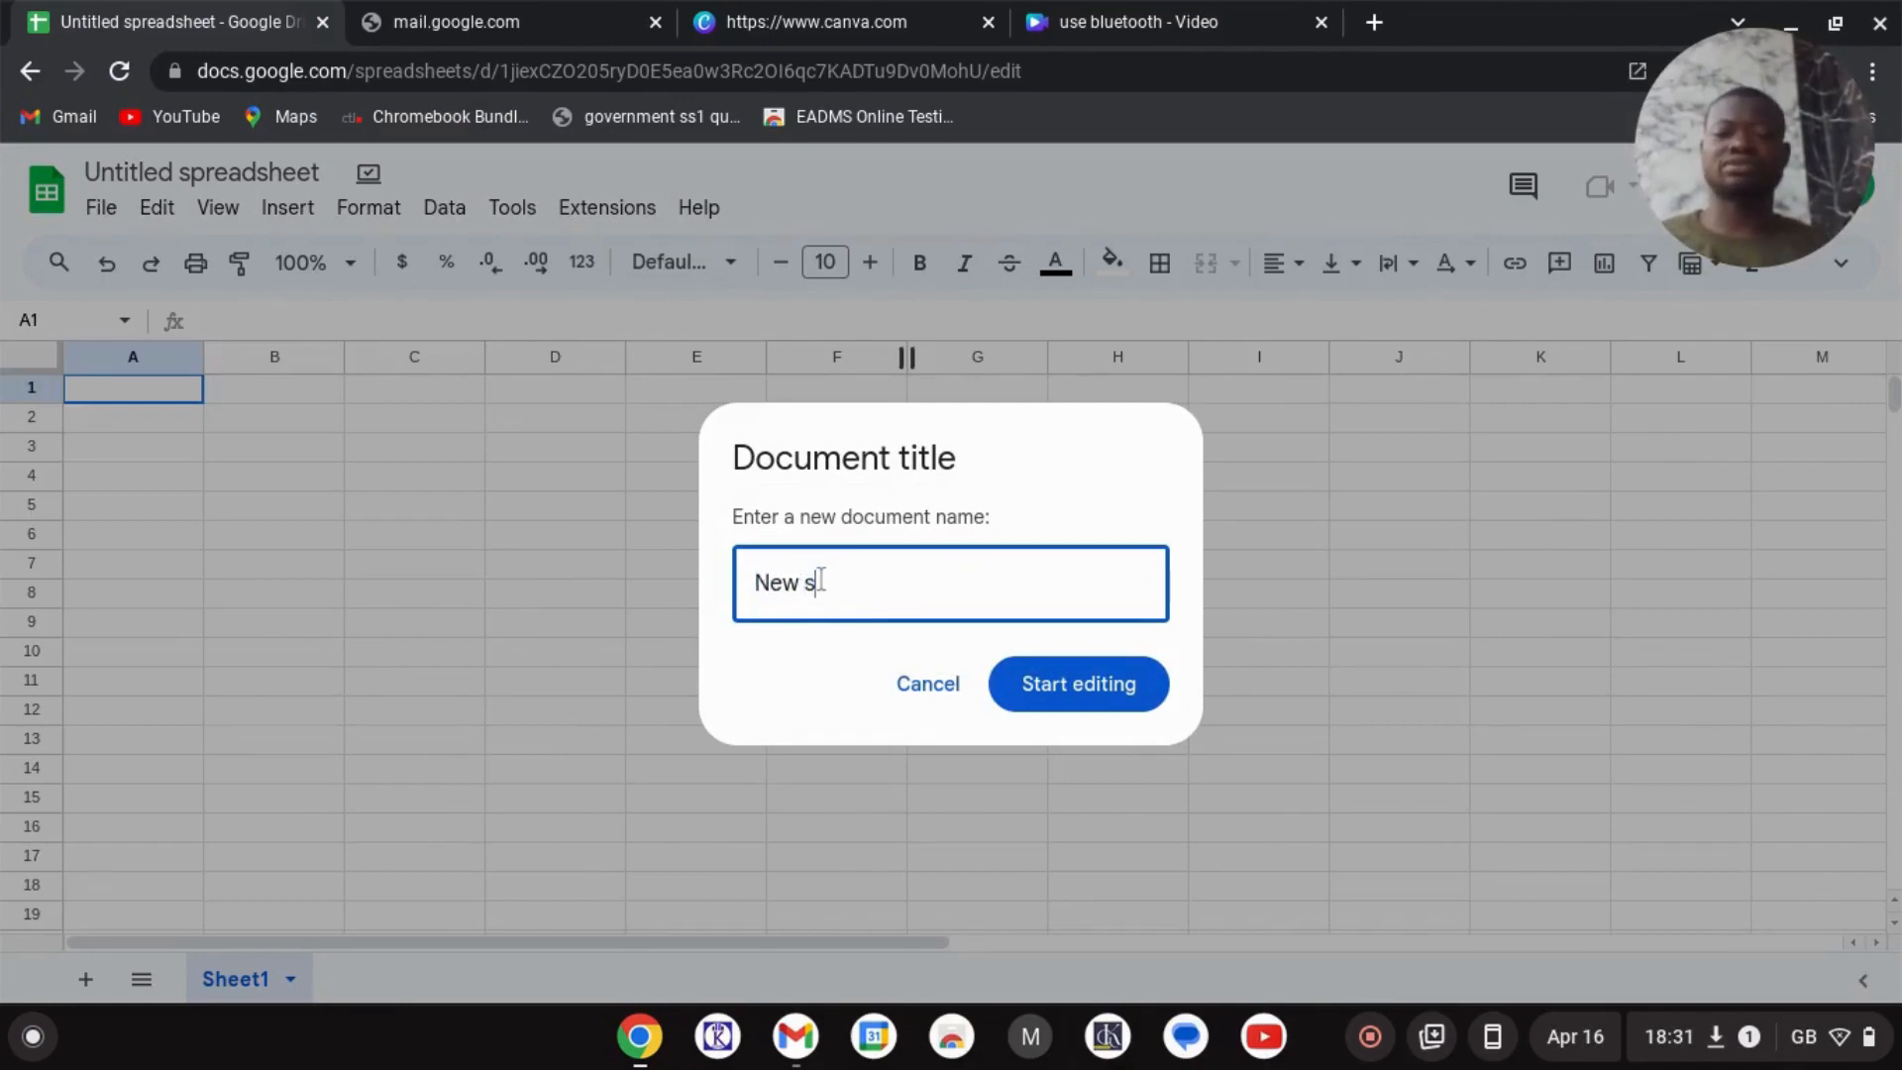
pyautogui.click(1070, 702)
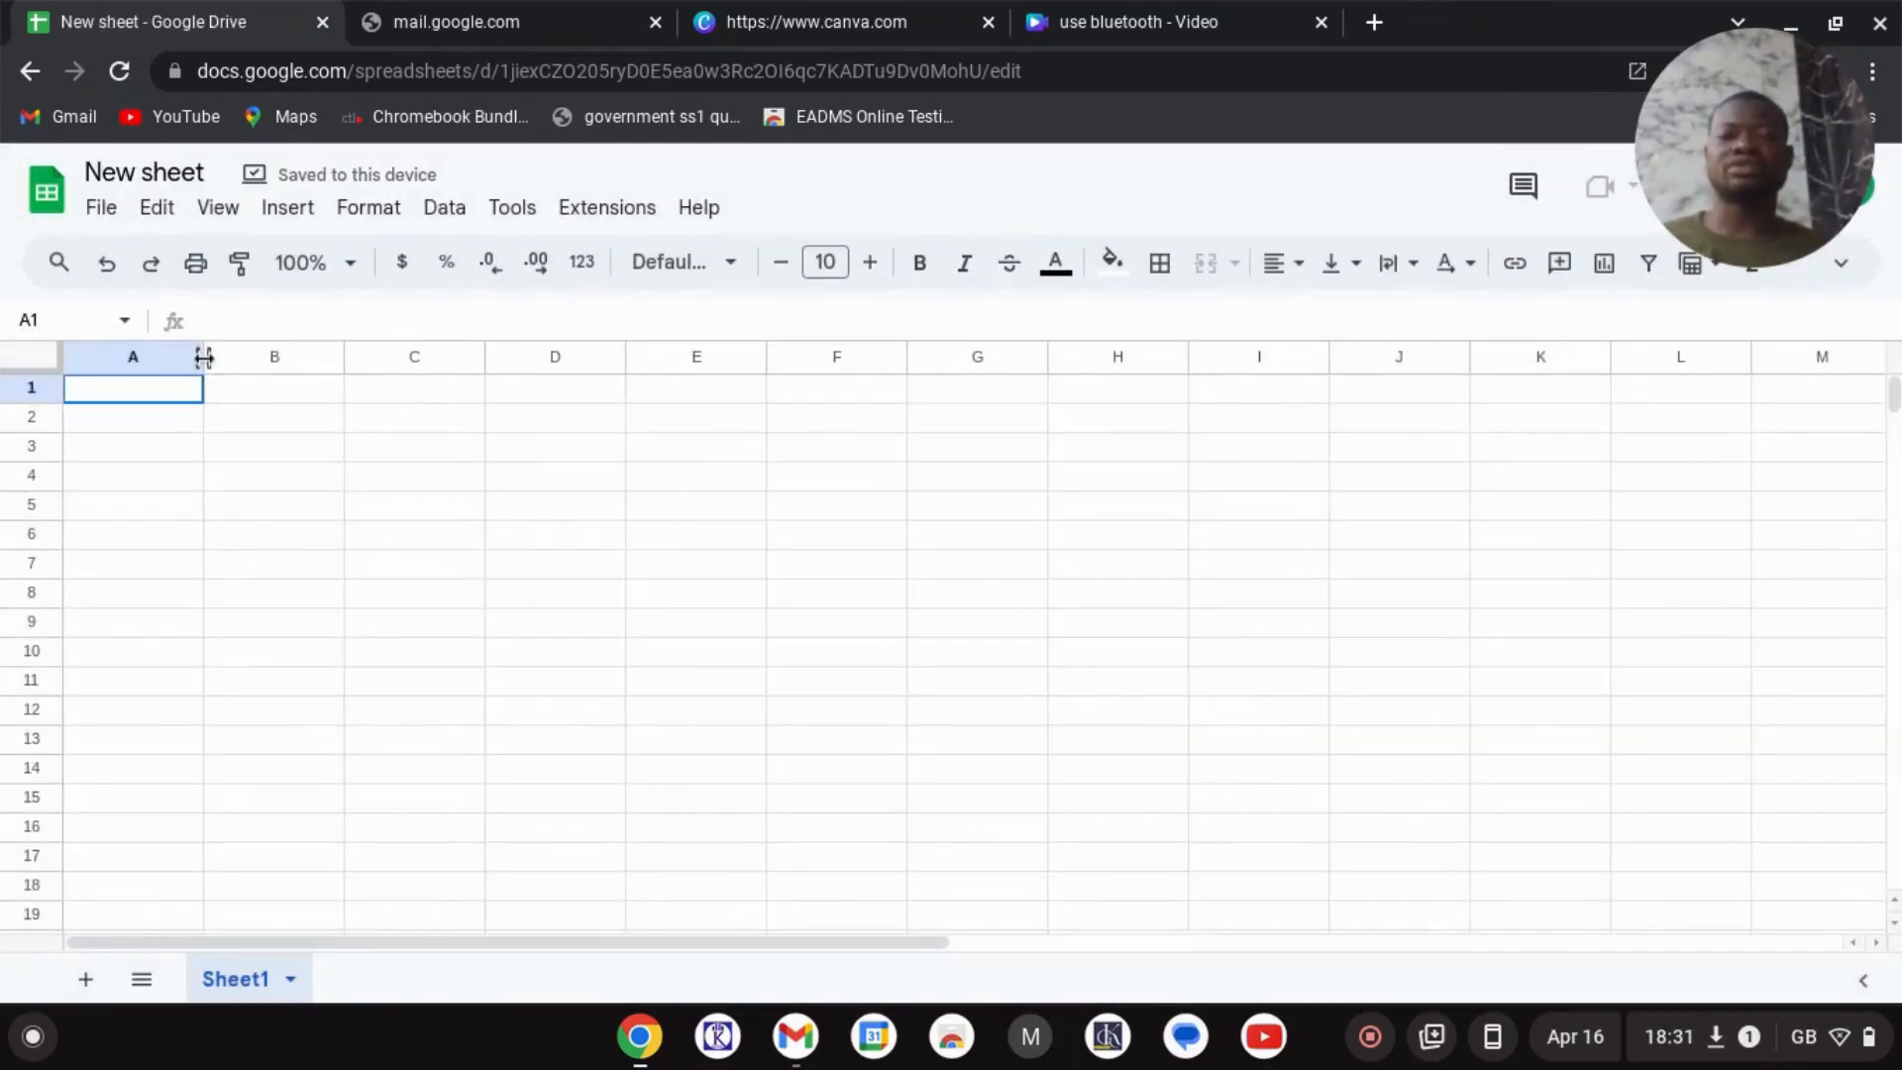
# - Widen column A and enter the headers S/N in A1 and Name in B1
pyautogui.moveTo(203, 356); pyautogui.dragTo(273, 357)
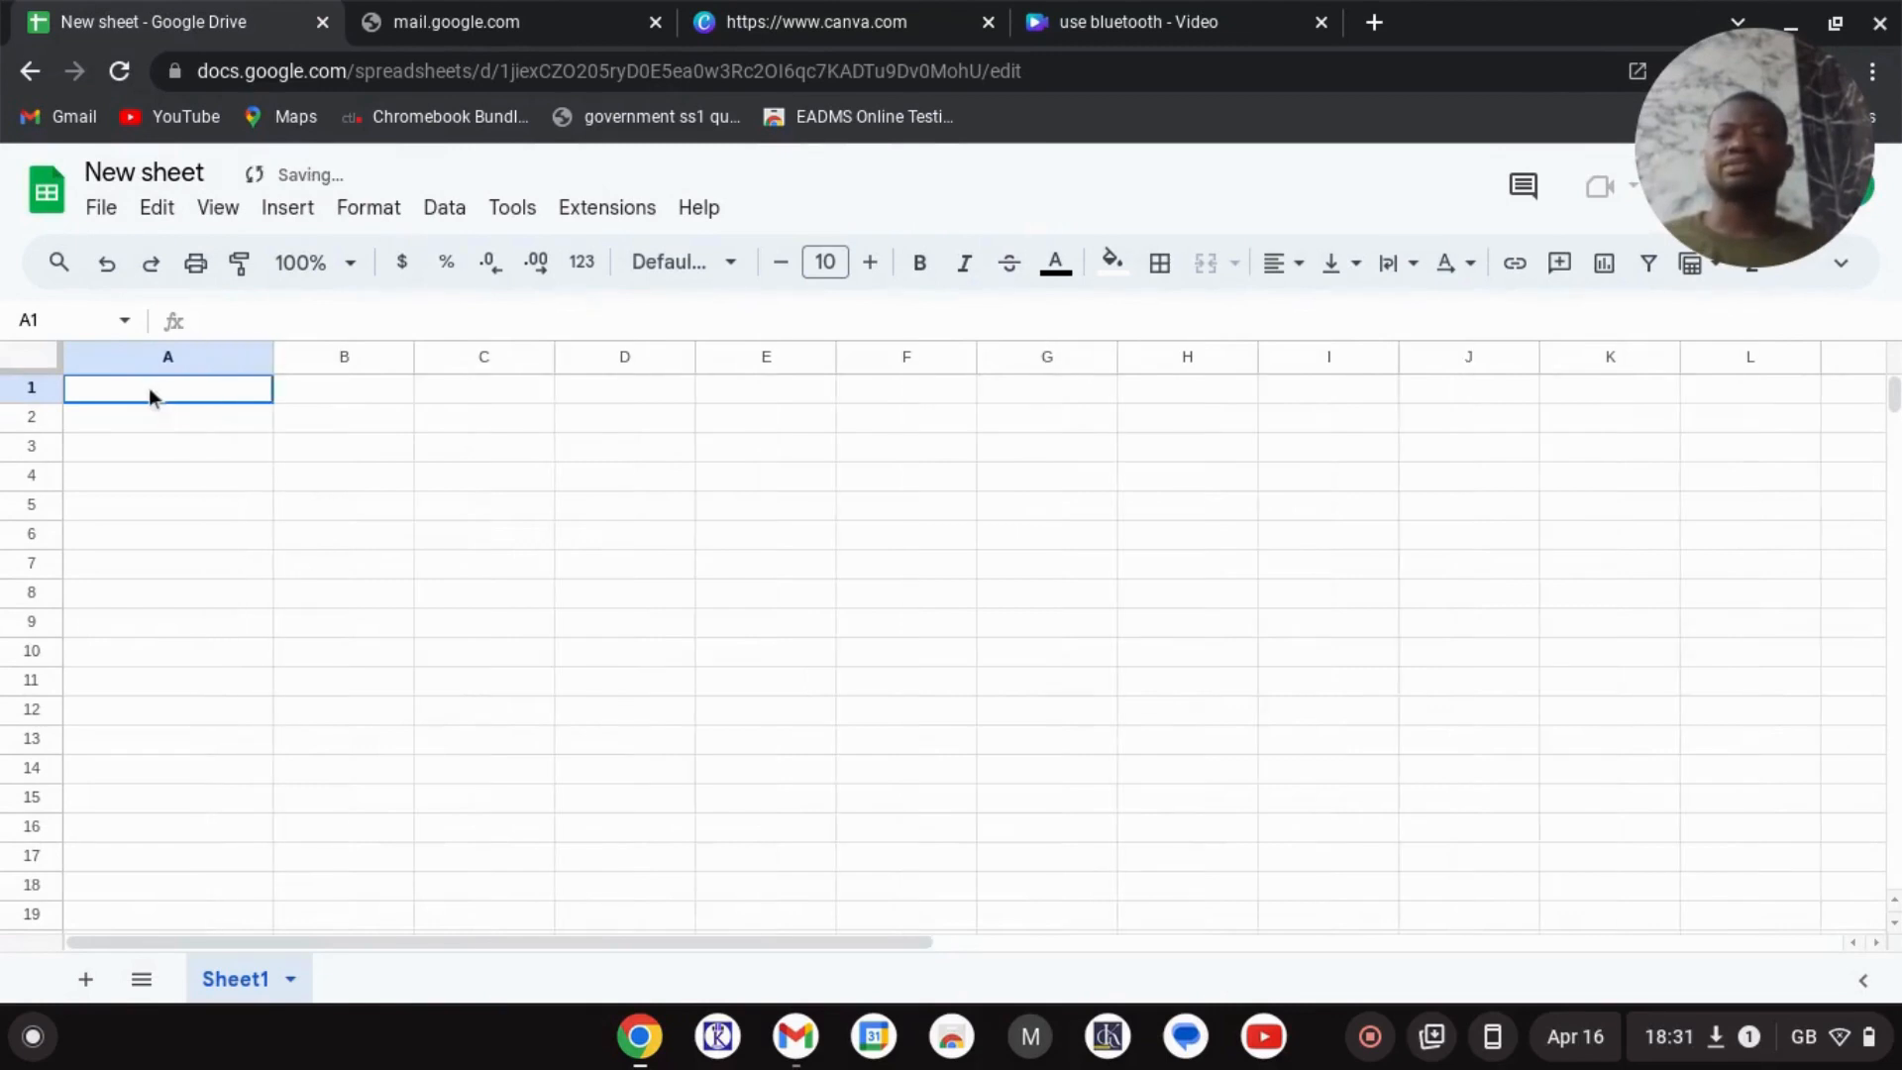
pyautogui.doubleClick(150, 389)
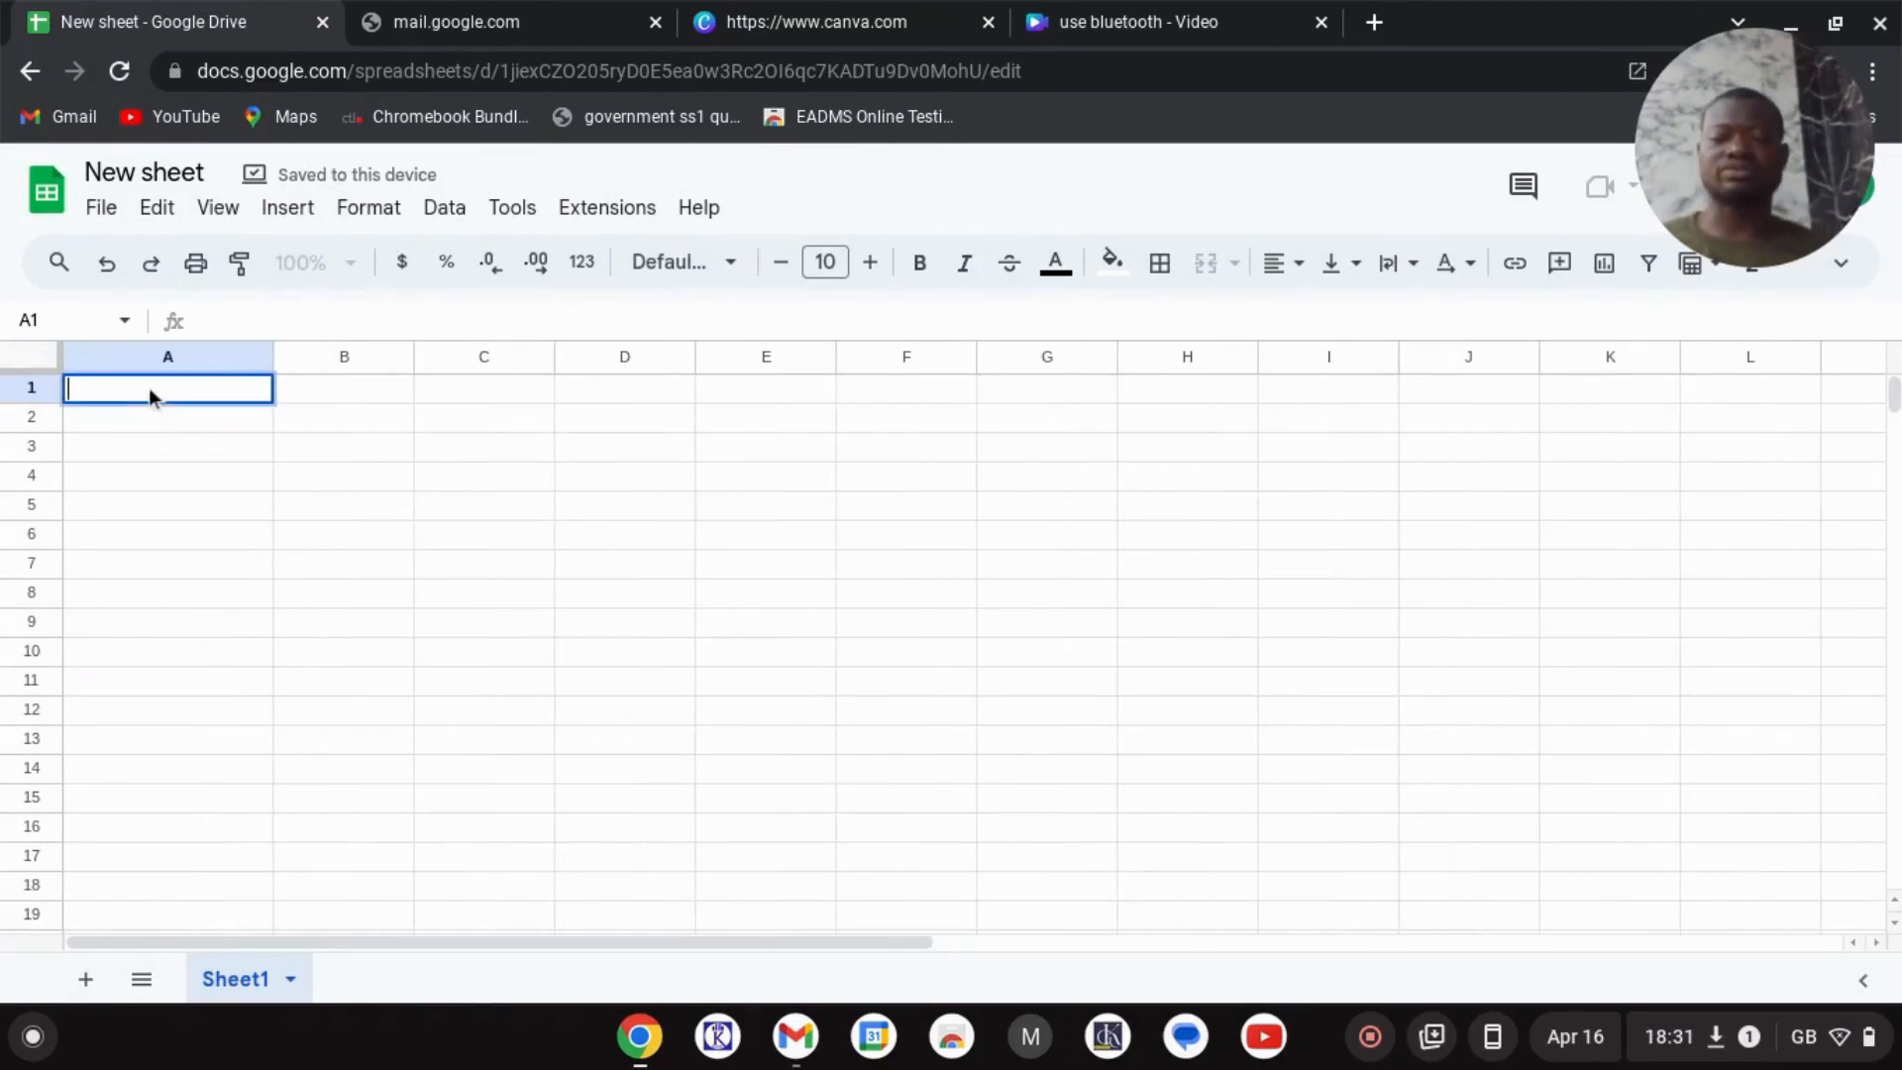
pyautogui.write('Name')
pyautogui.press('BackSpace')
pyautogui.press('BackSpace')
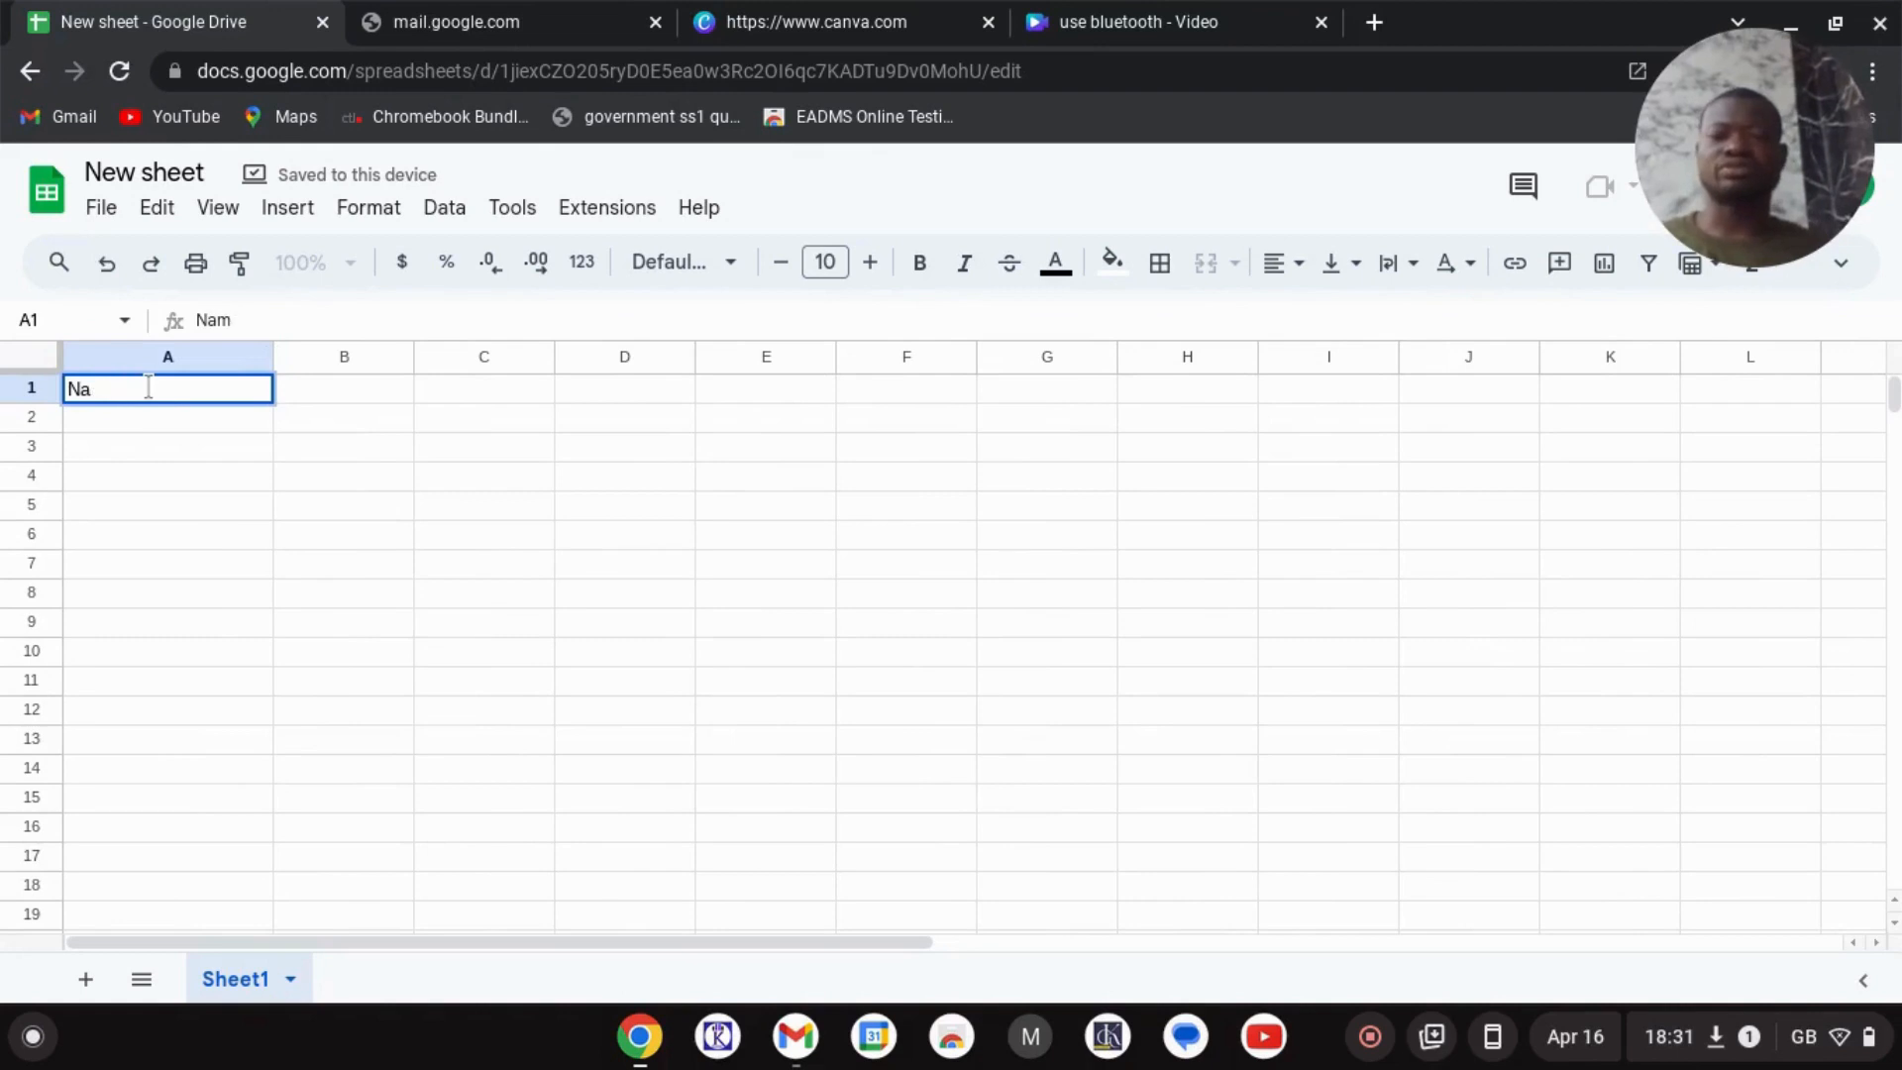
pyautogui.press('BackSpace')
pyautogui.press('BackSpace')
pyautogui.write('S')
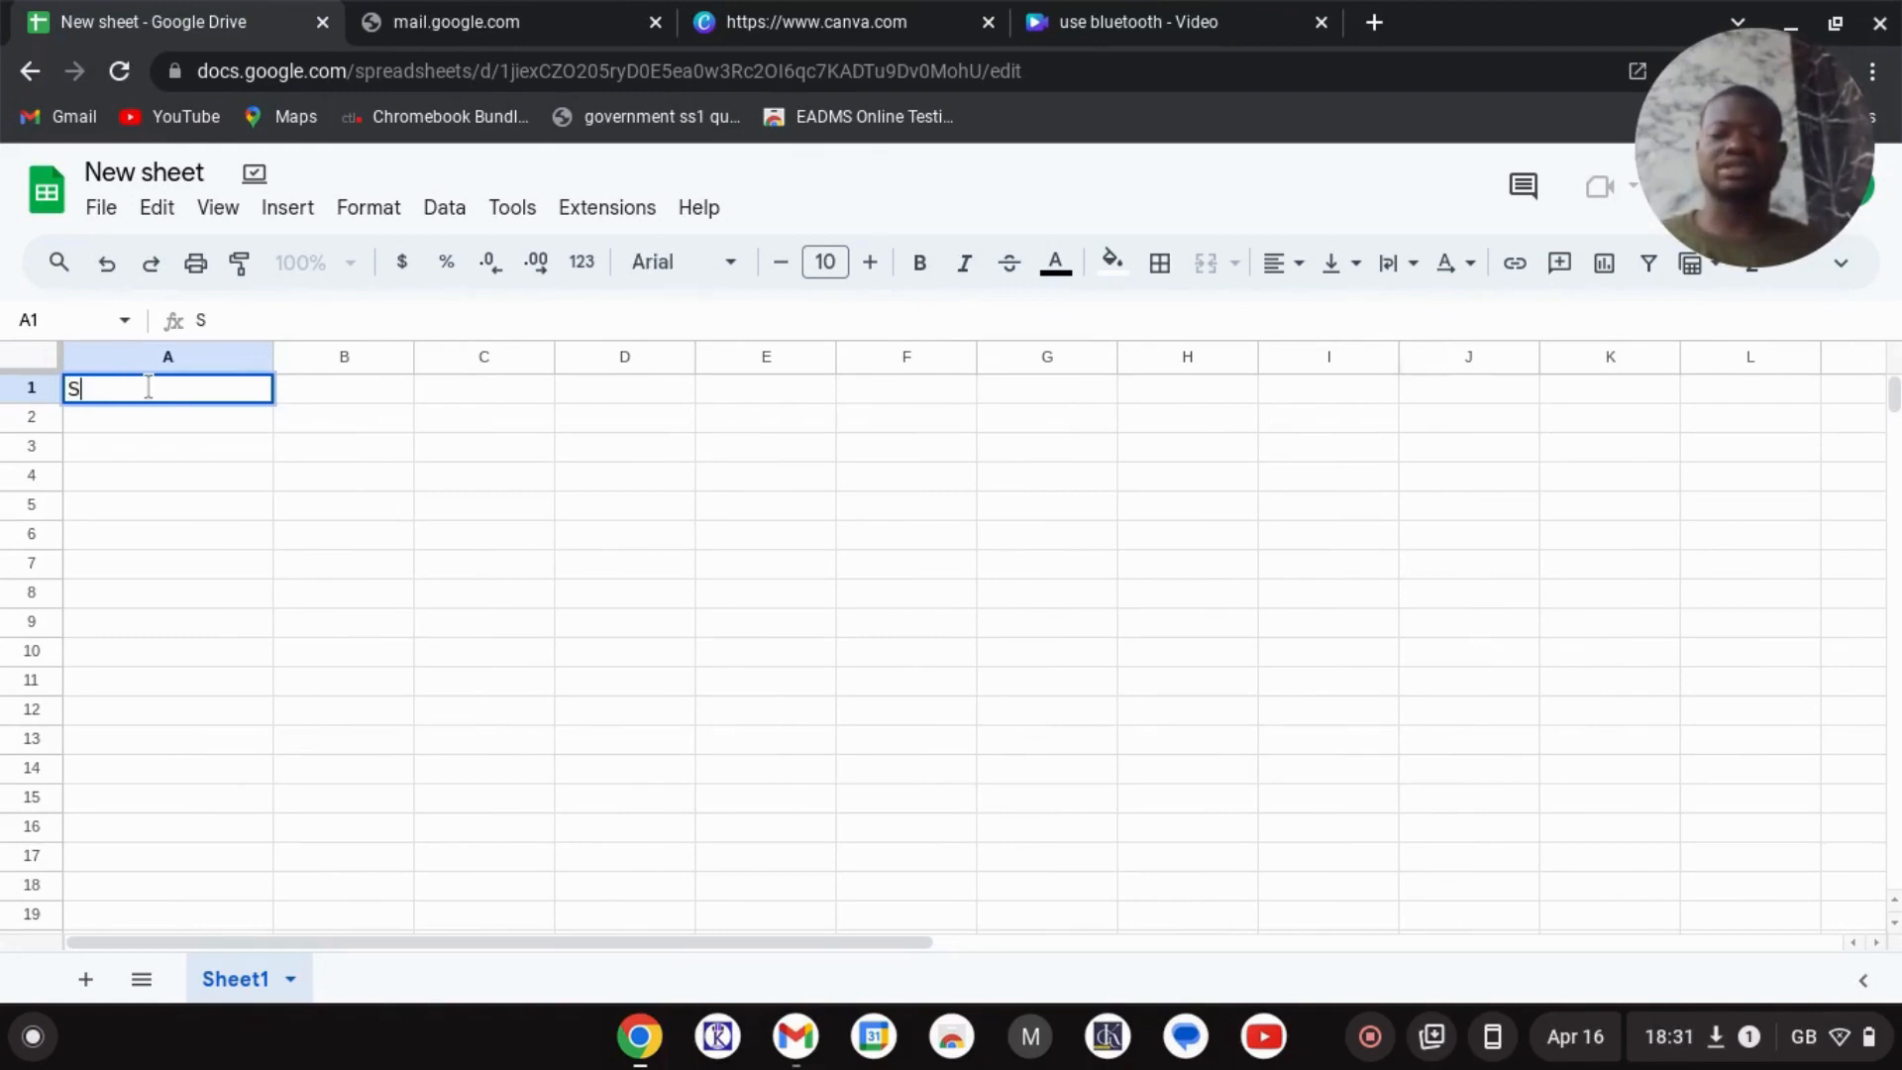
pyautogui.write('/N')
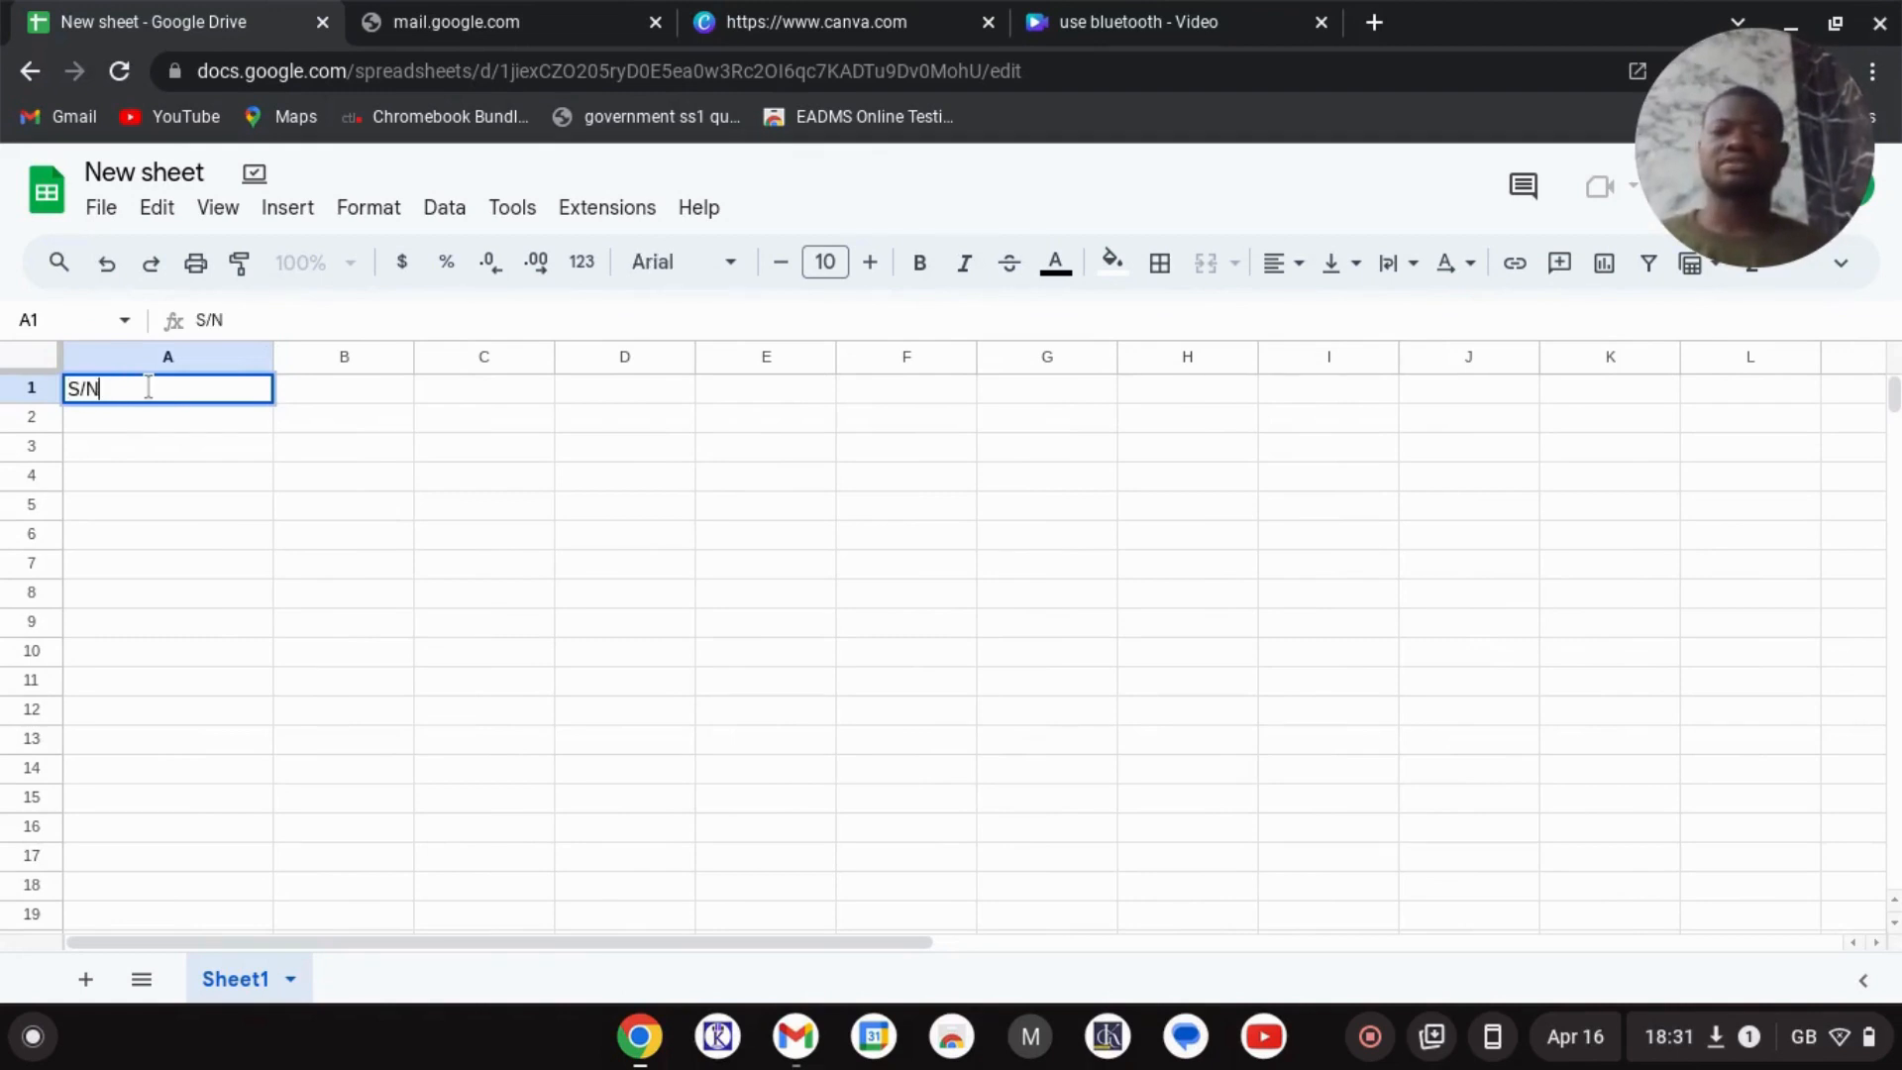
pyautogui.click(354, 382)
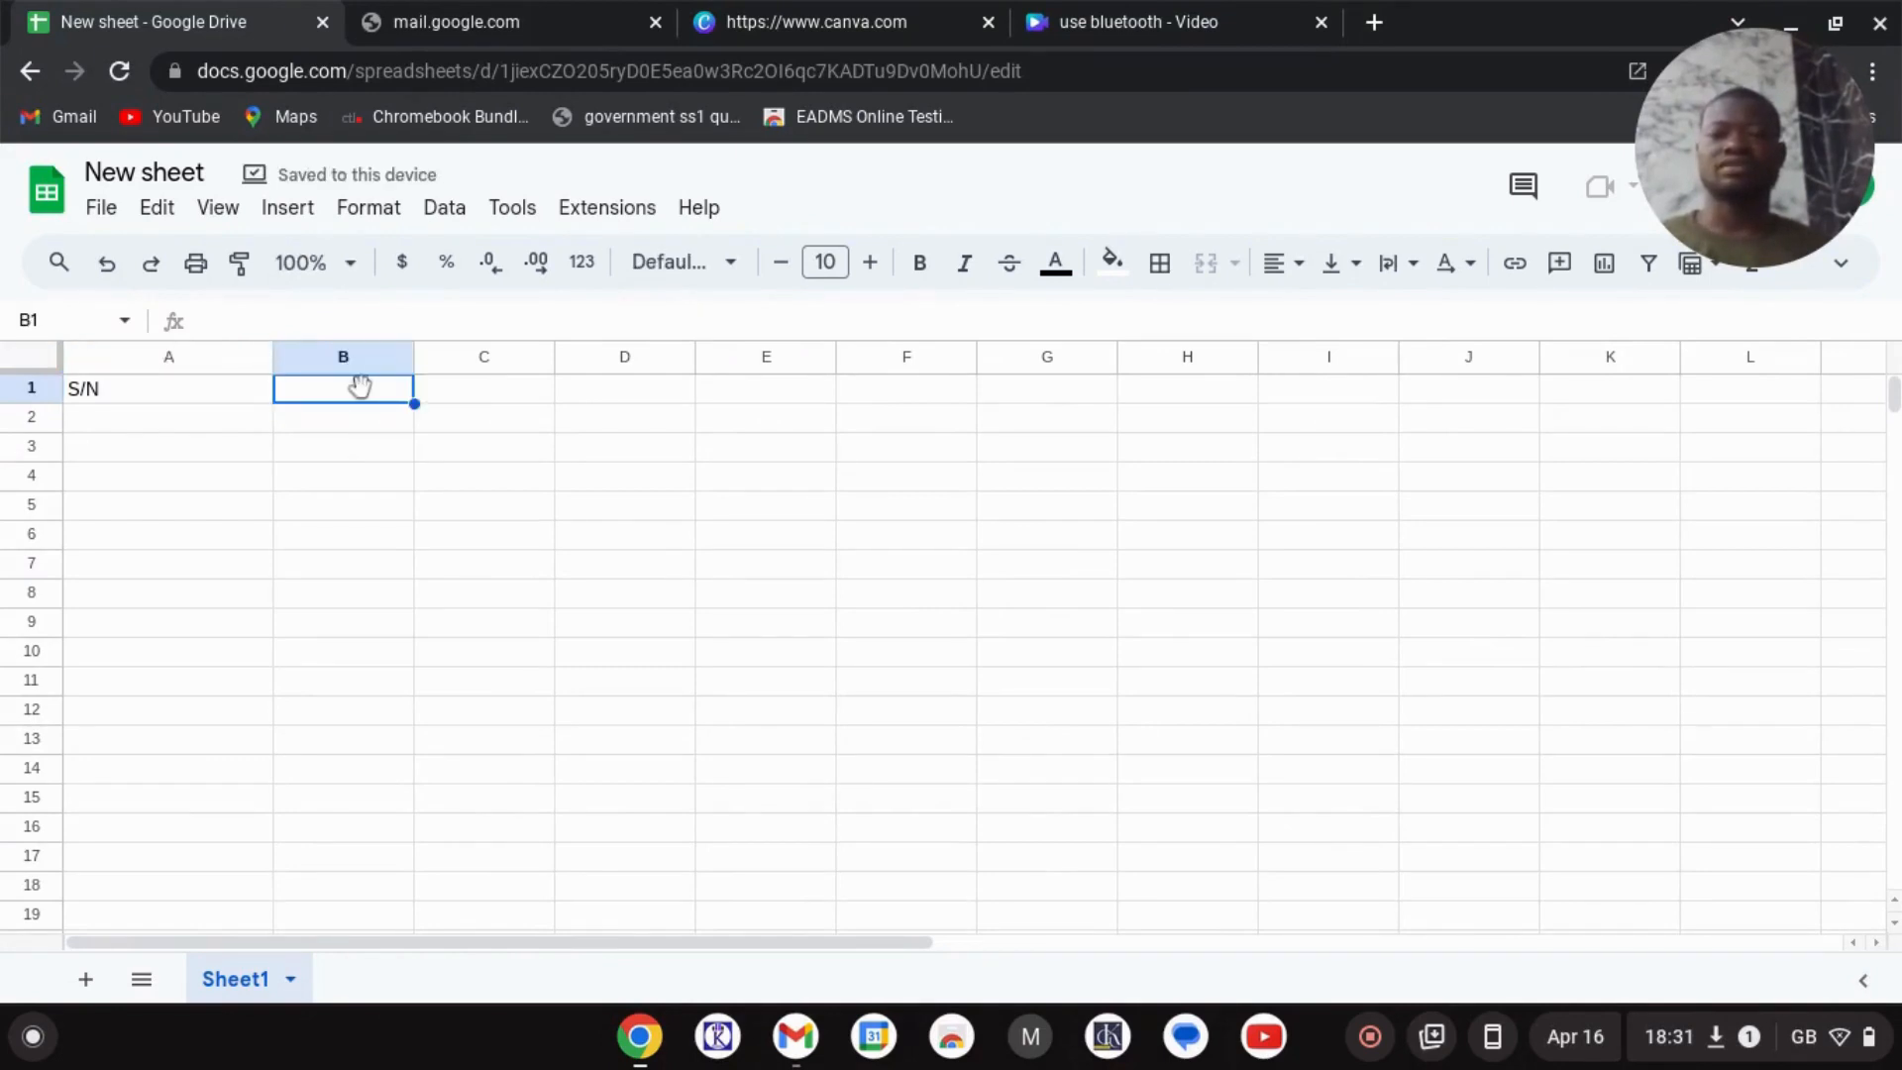
pyautogui.write('Name')
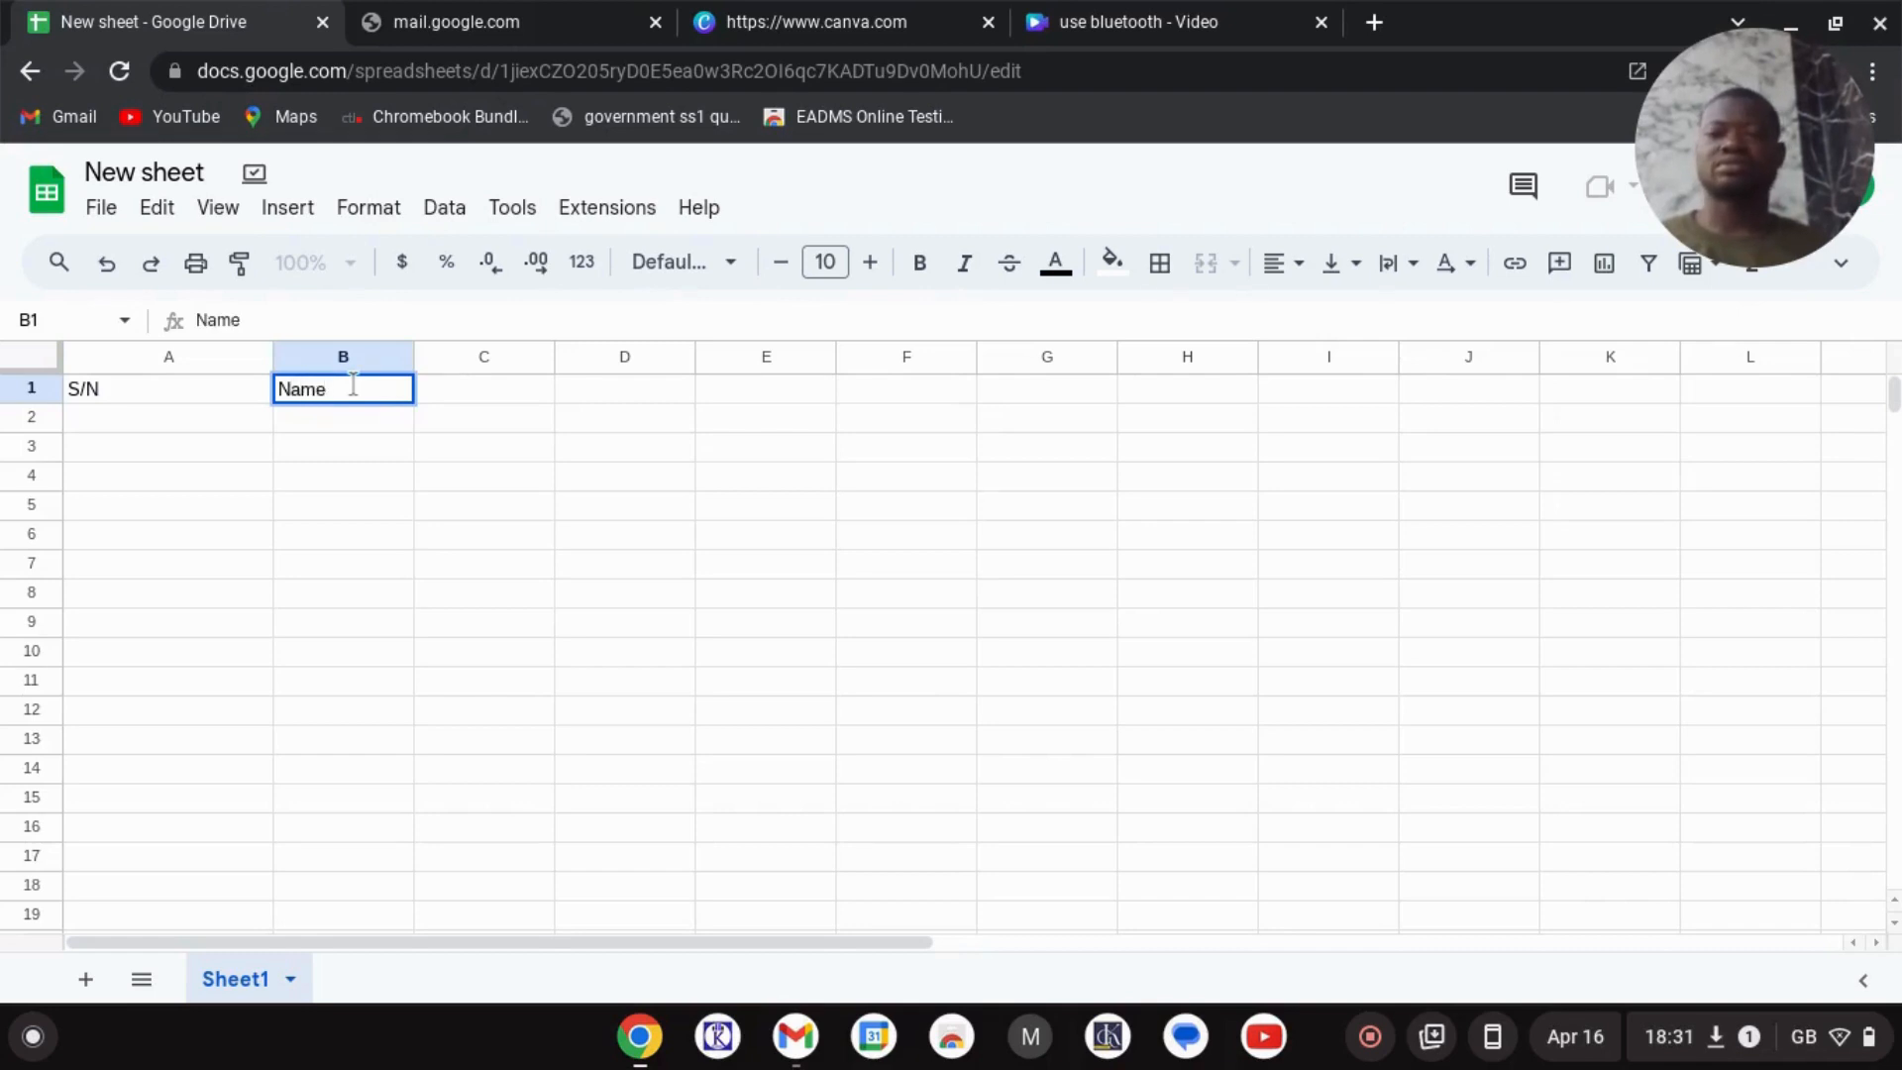
pyautogui.press('Tab')
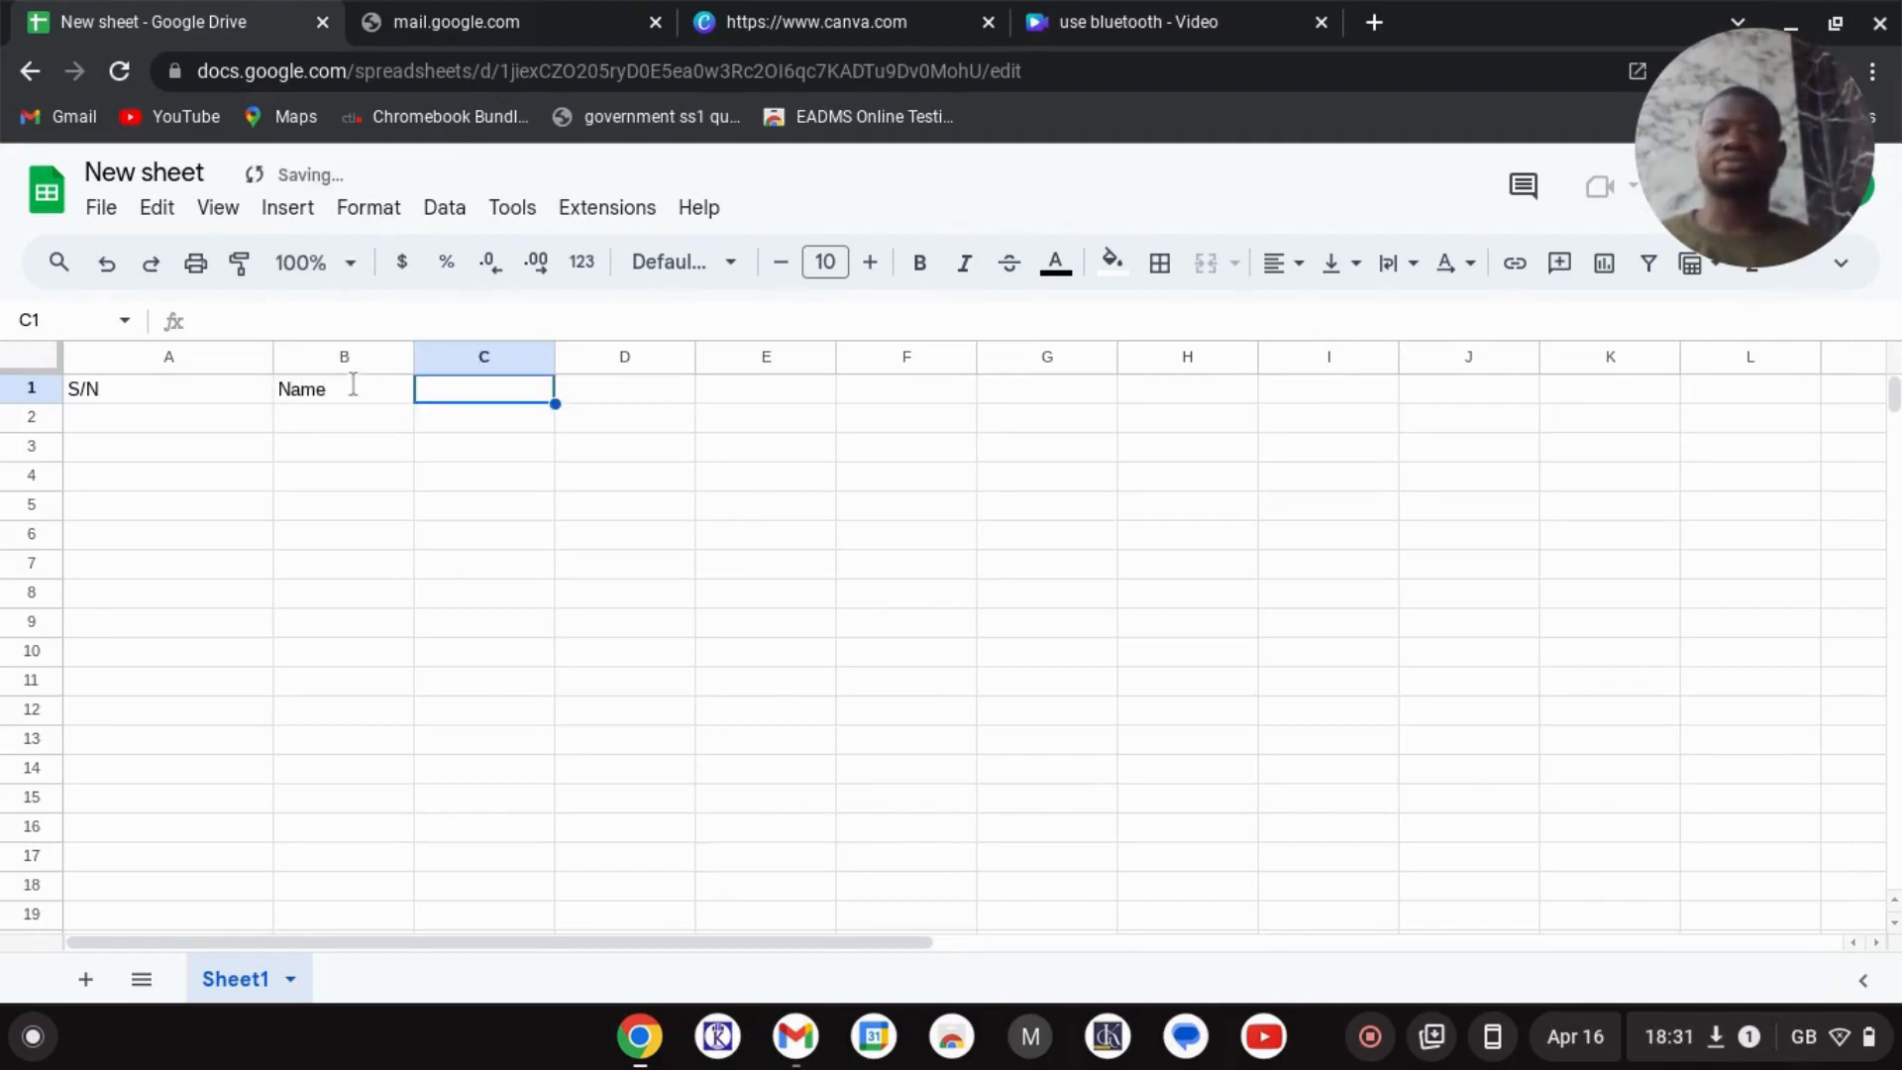
# - Enter the headers Class, Age, Telephone and email in C1 through F1
pyautogui.doubleClick(491, 396)
pyautogui.write('Class')
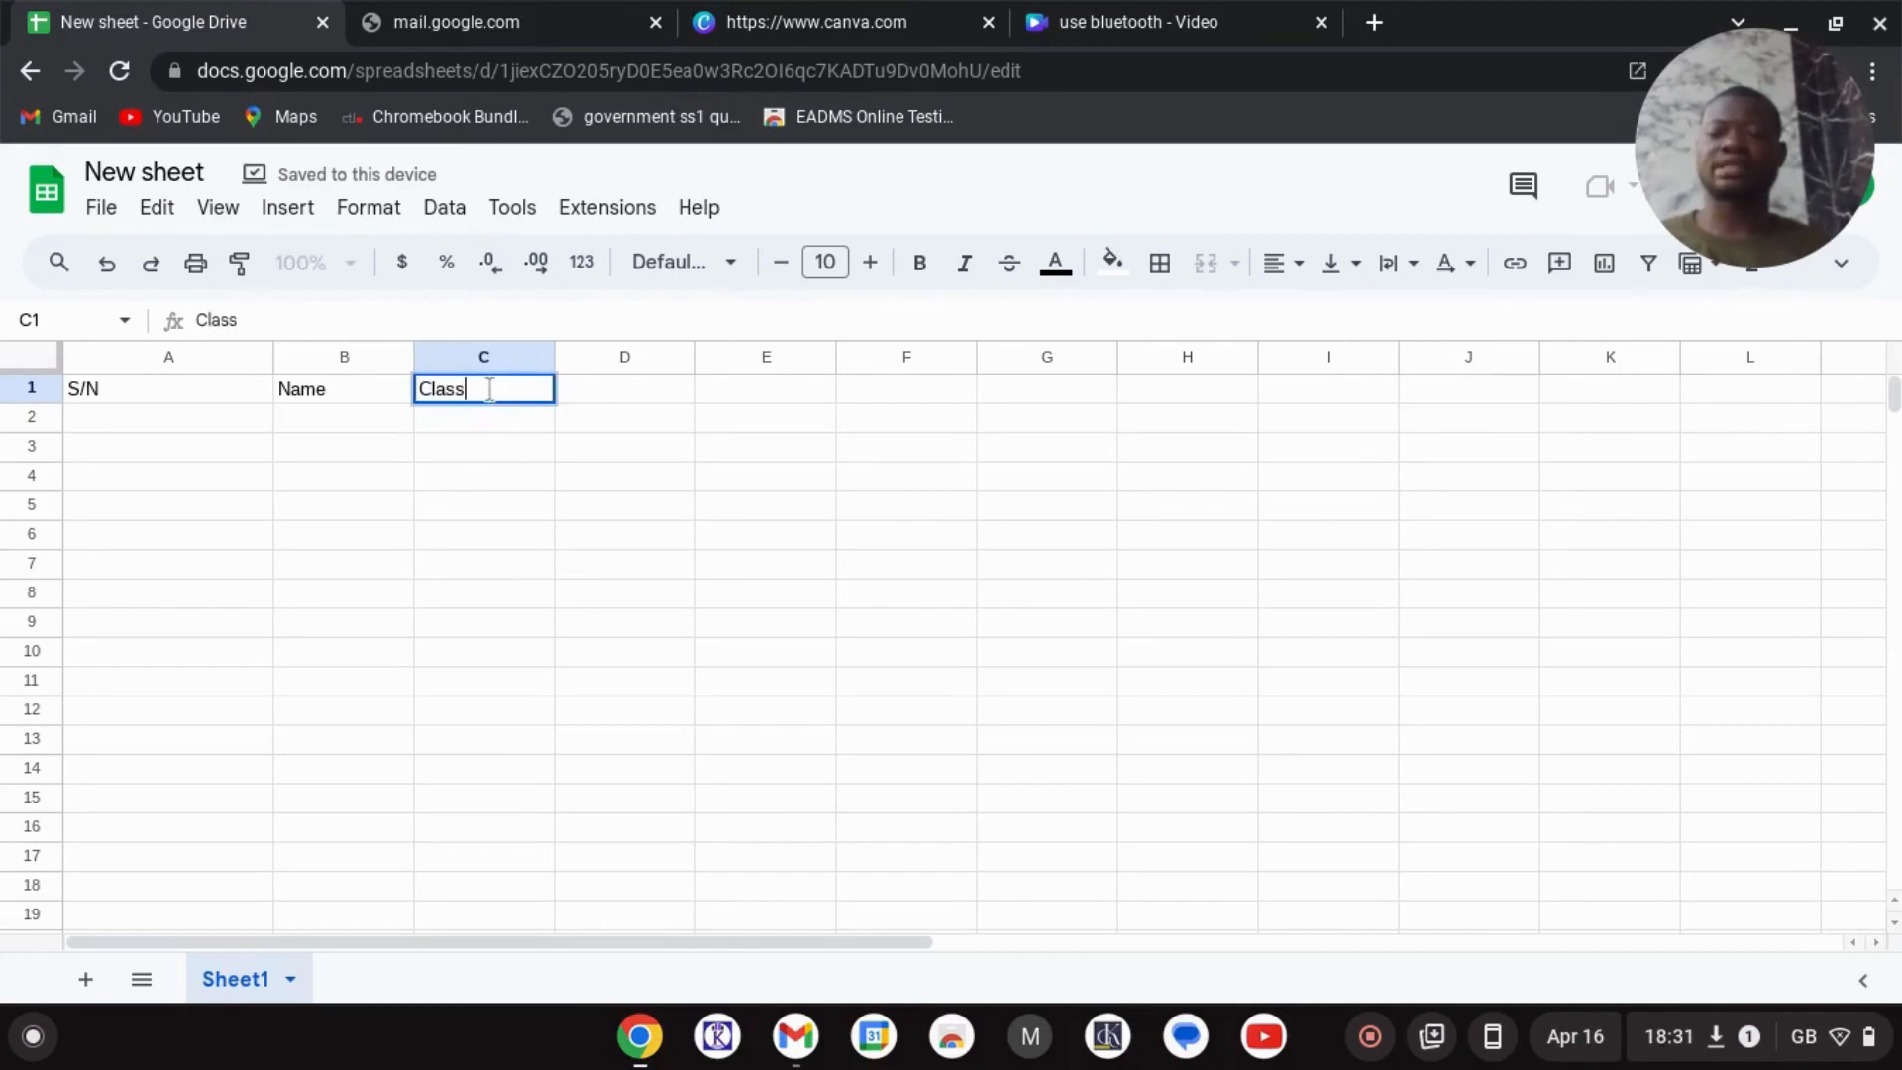
pyautogui.press('Tab')
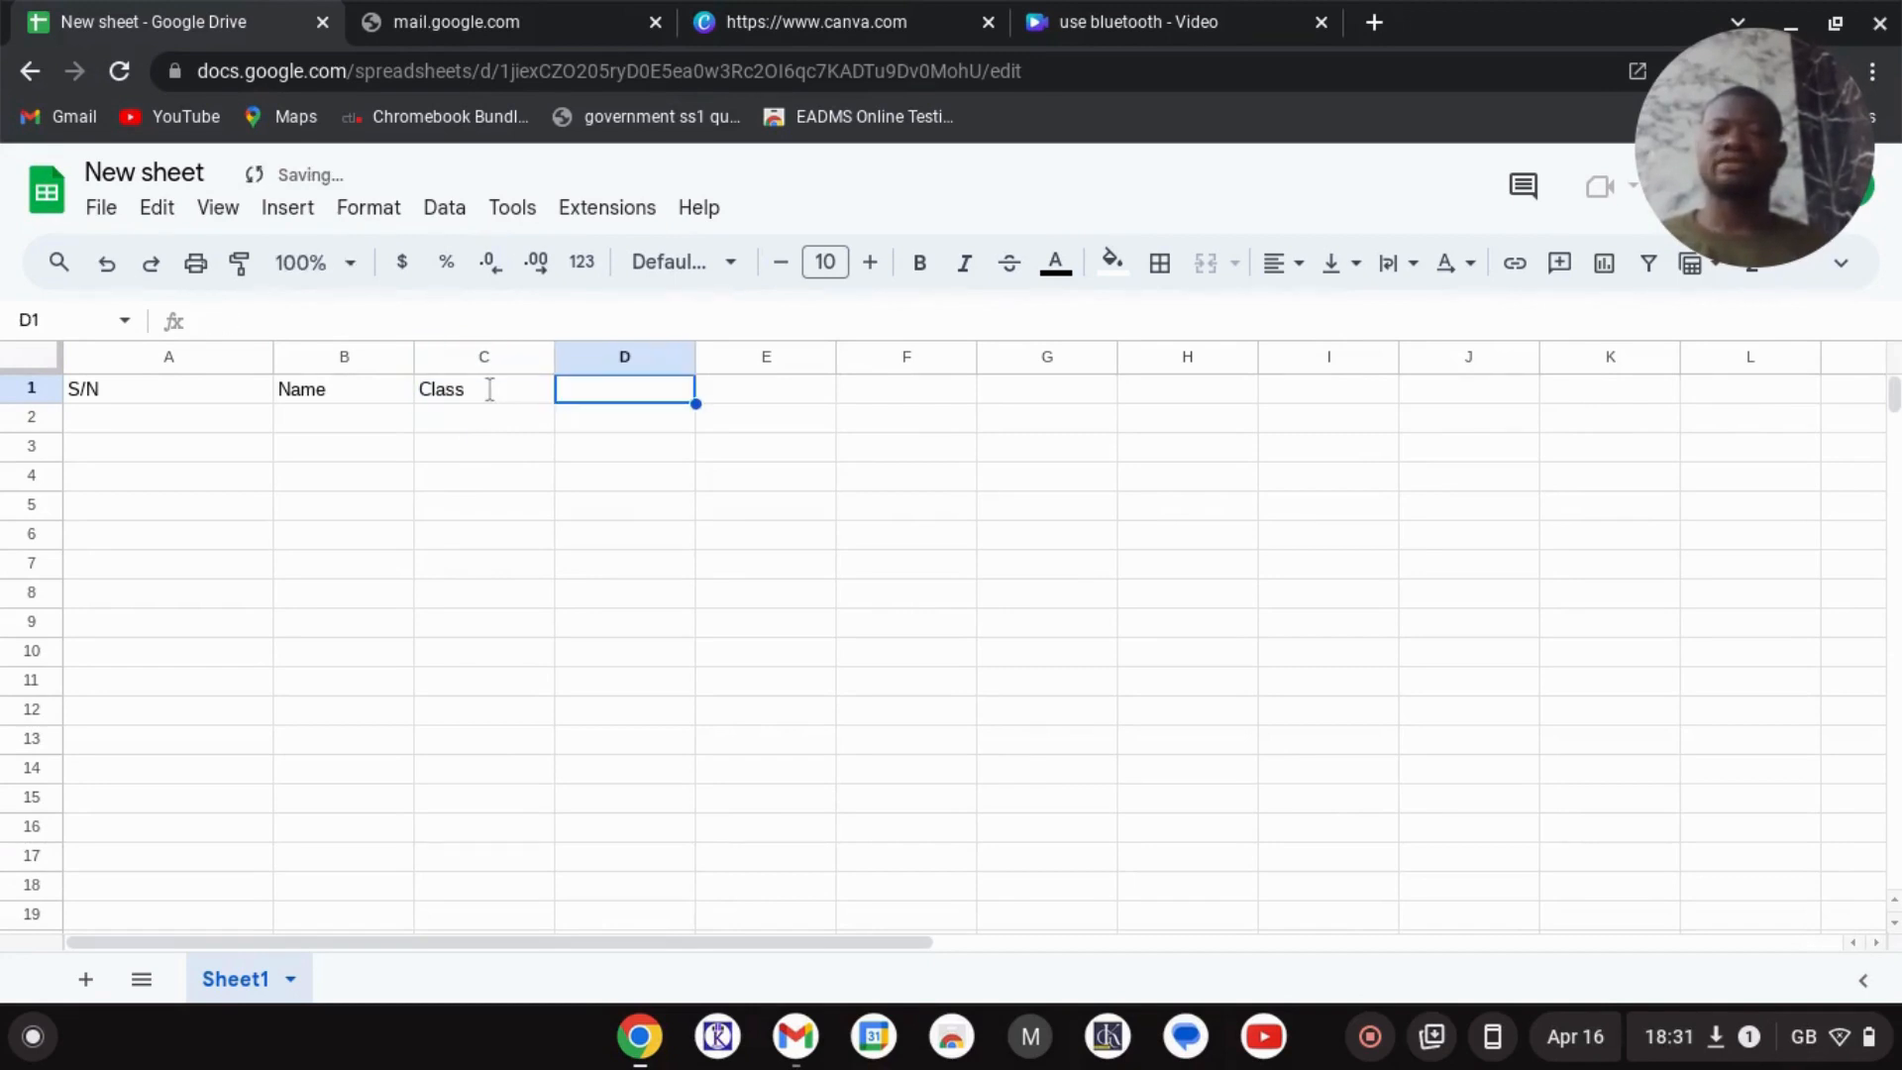
pyautogui.write('Age')
pyautogui.press('Tab')
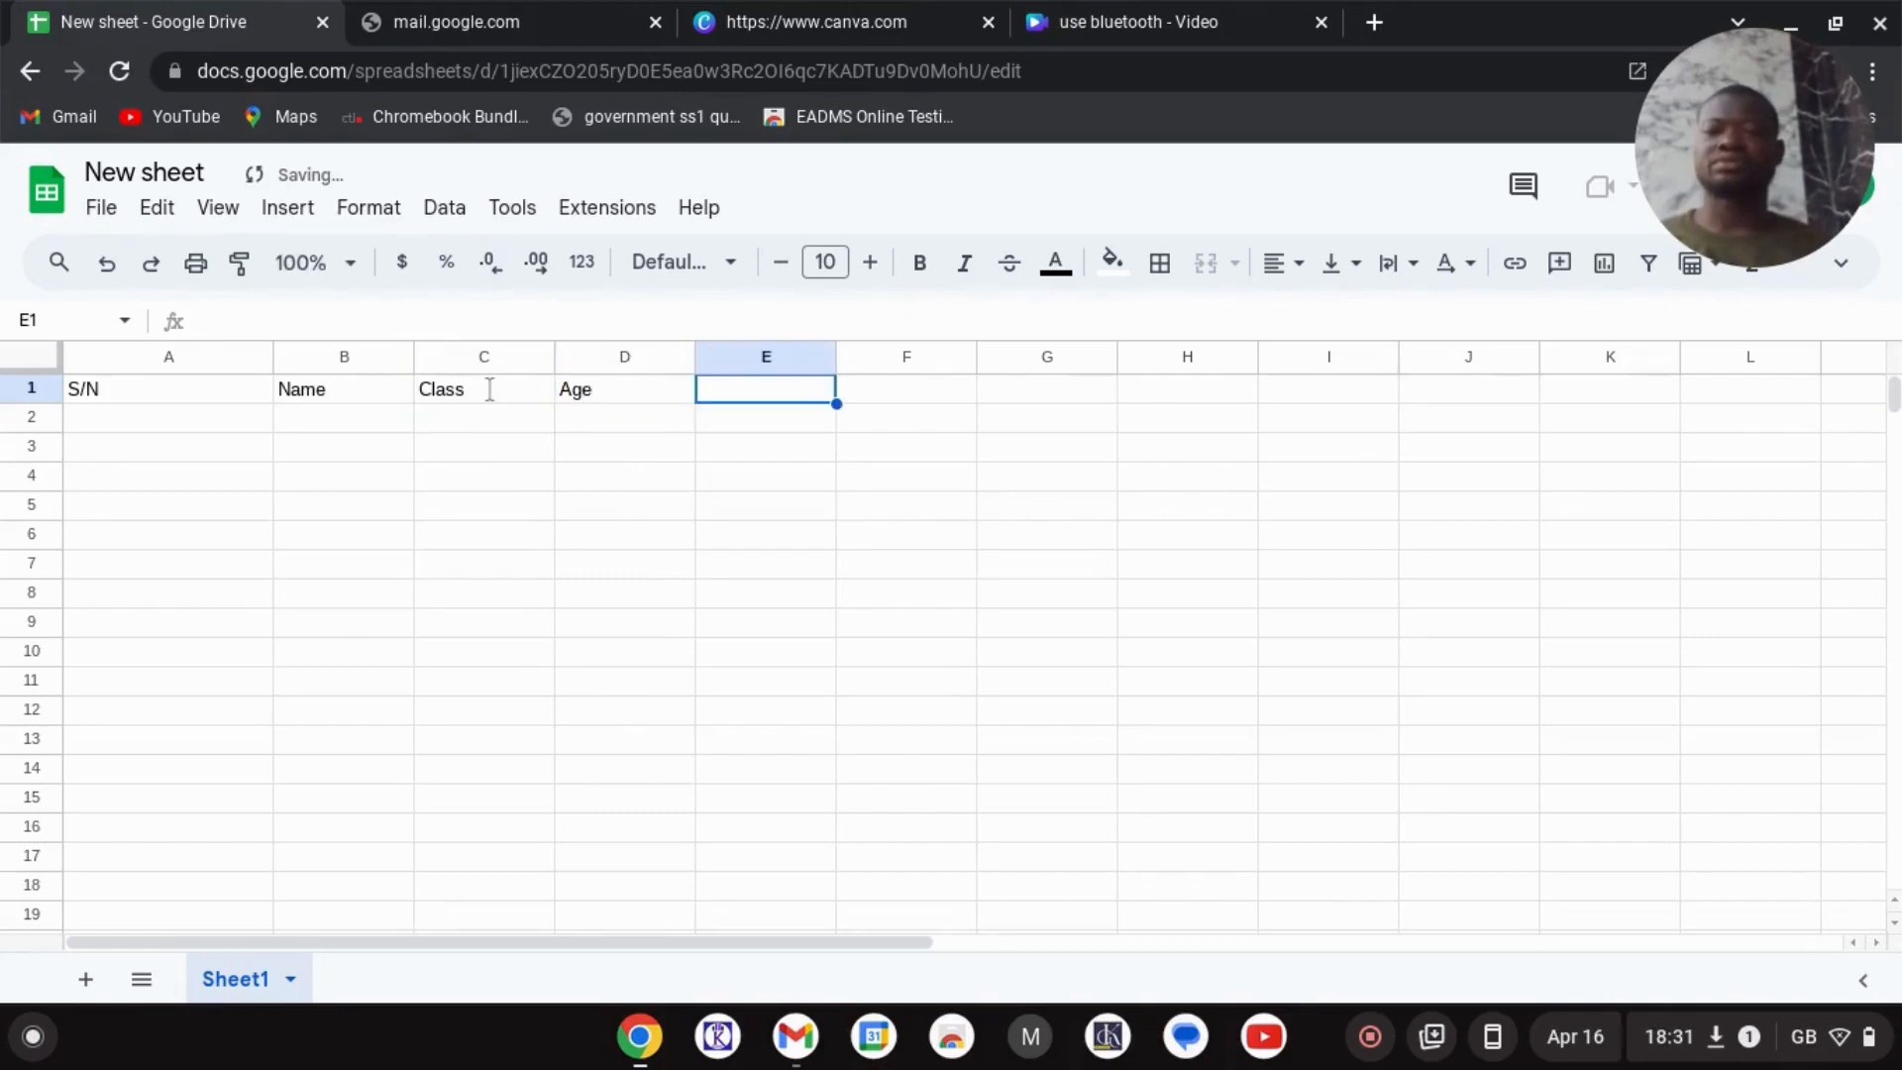
pyautogui.write('Tele')
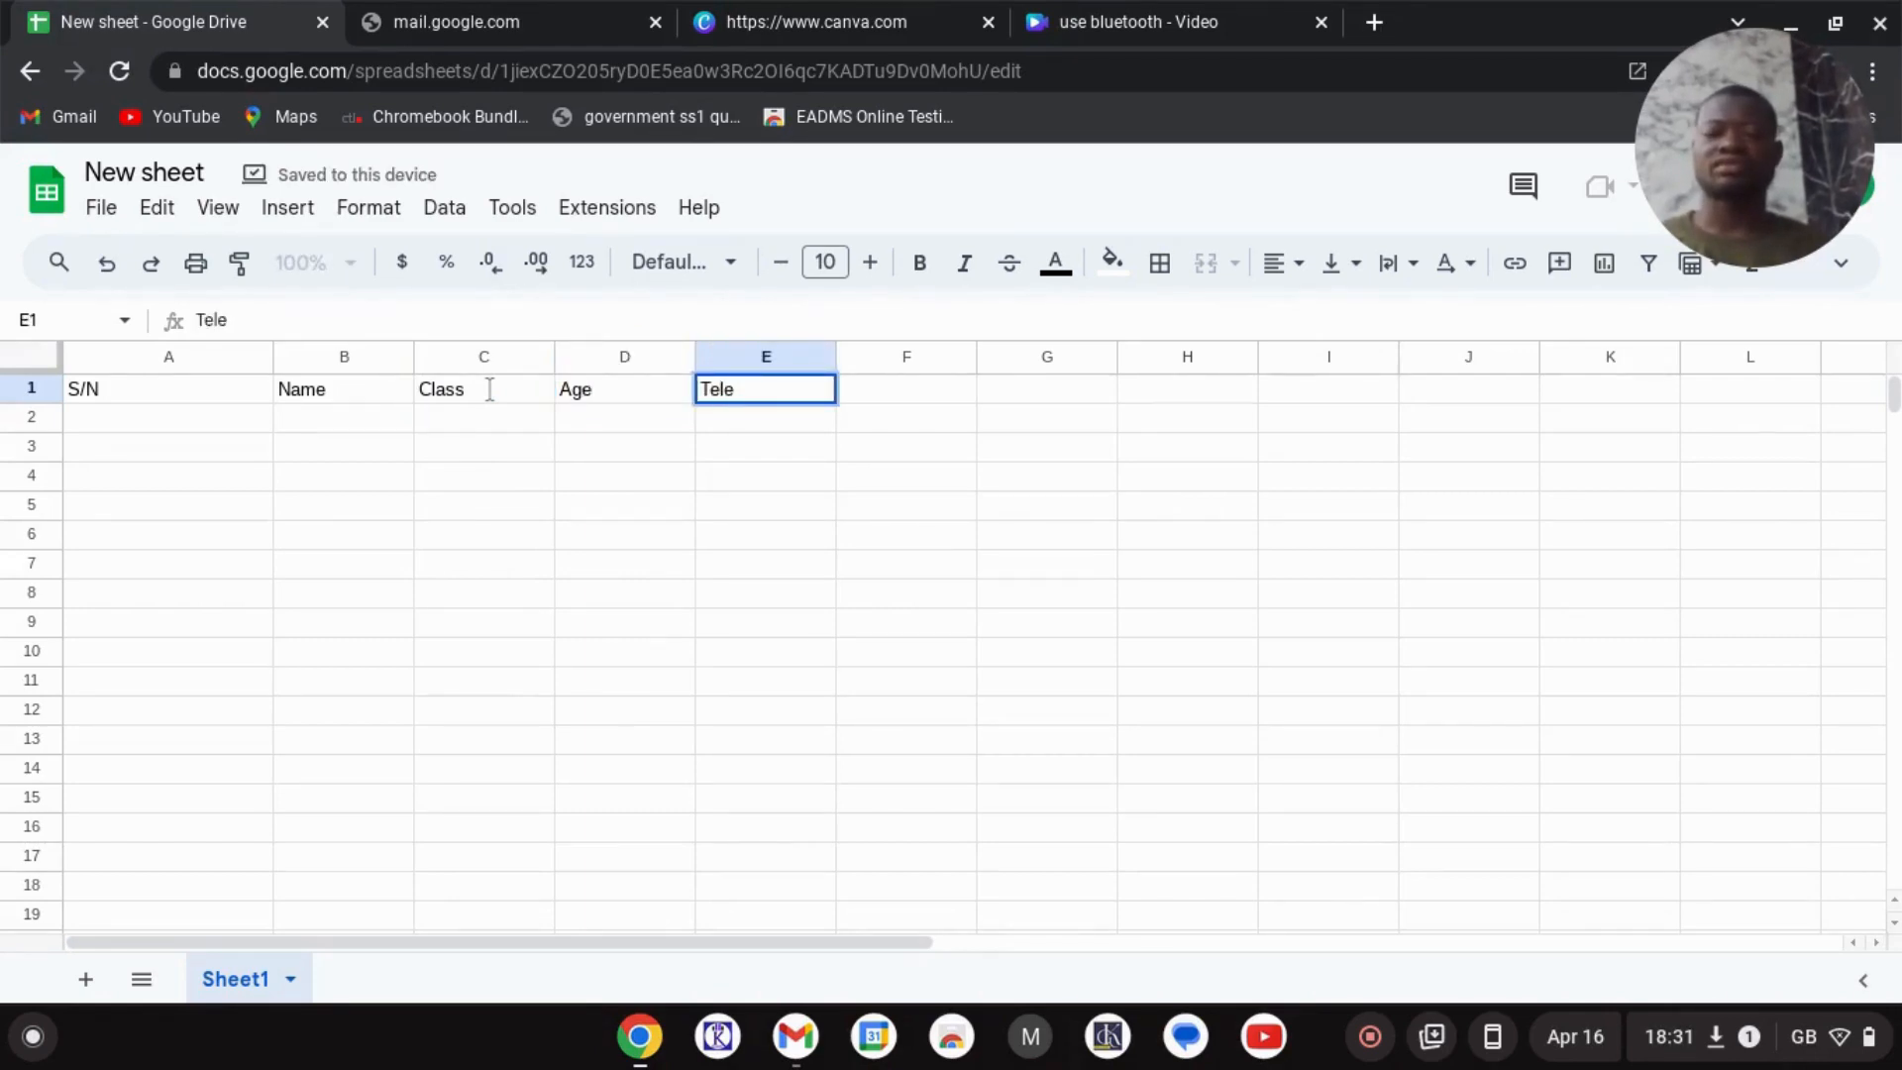
pyautogui.write('phone')
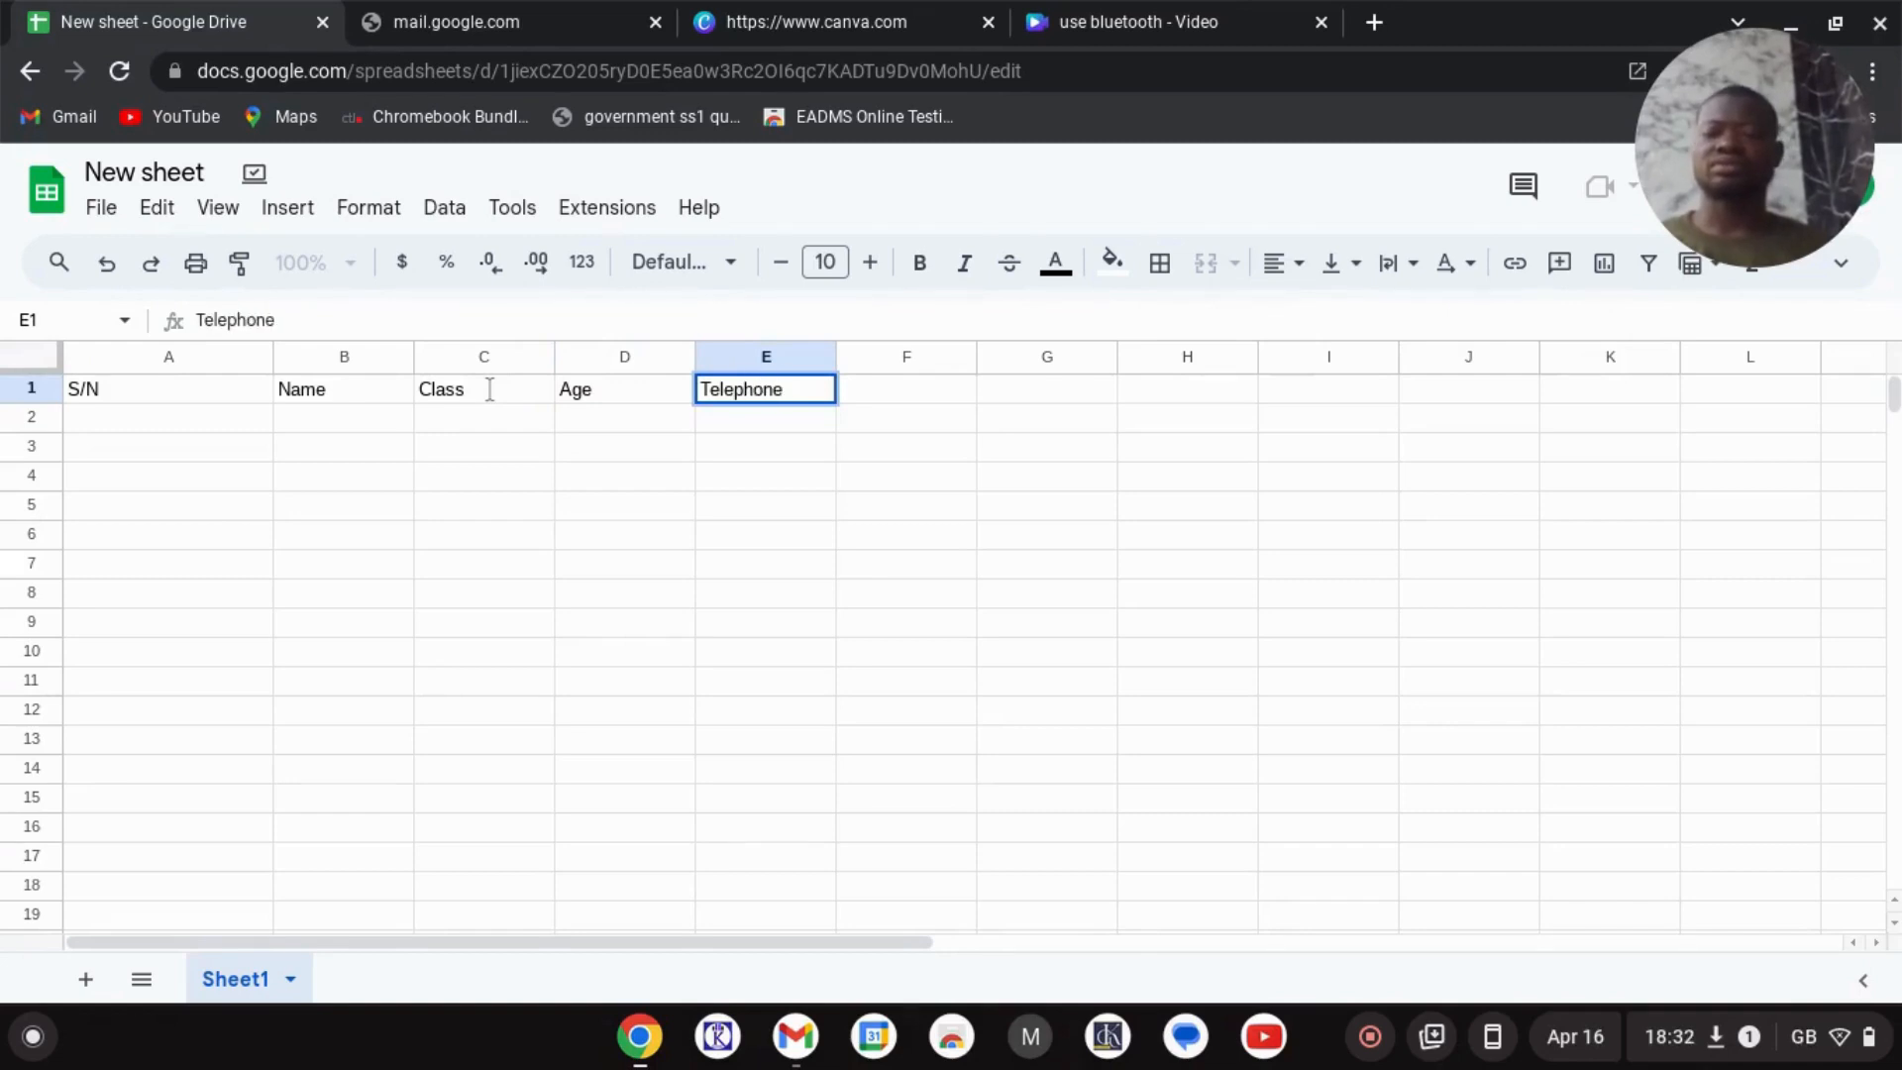
pyautogui.press('Tab')
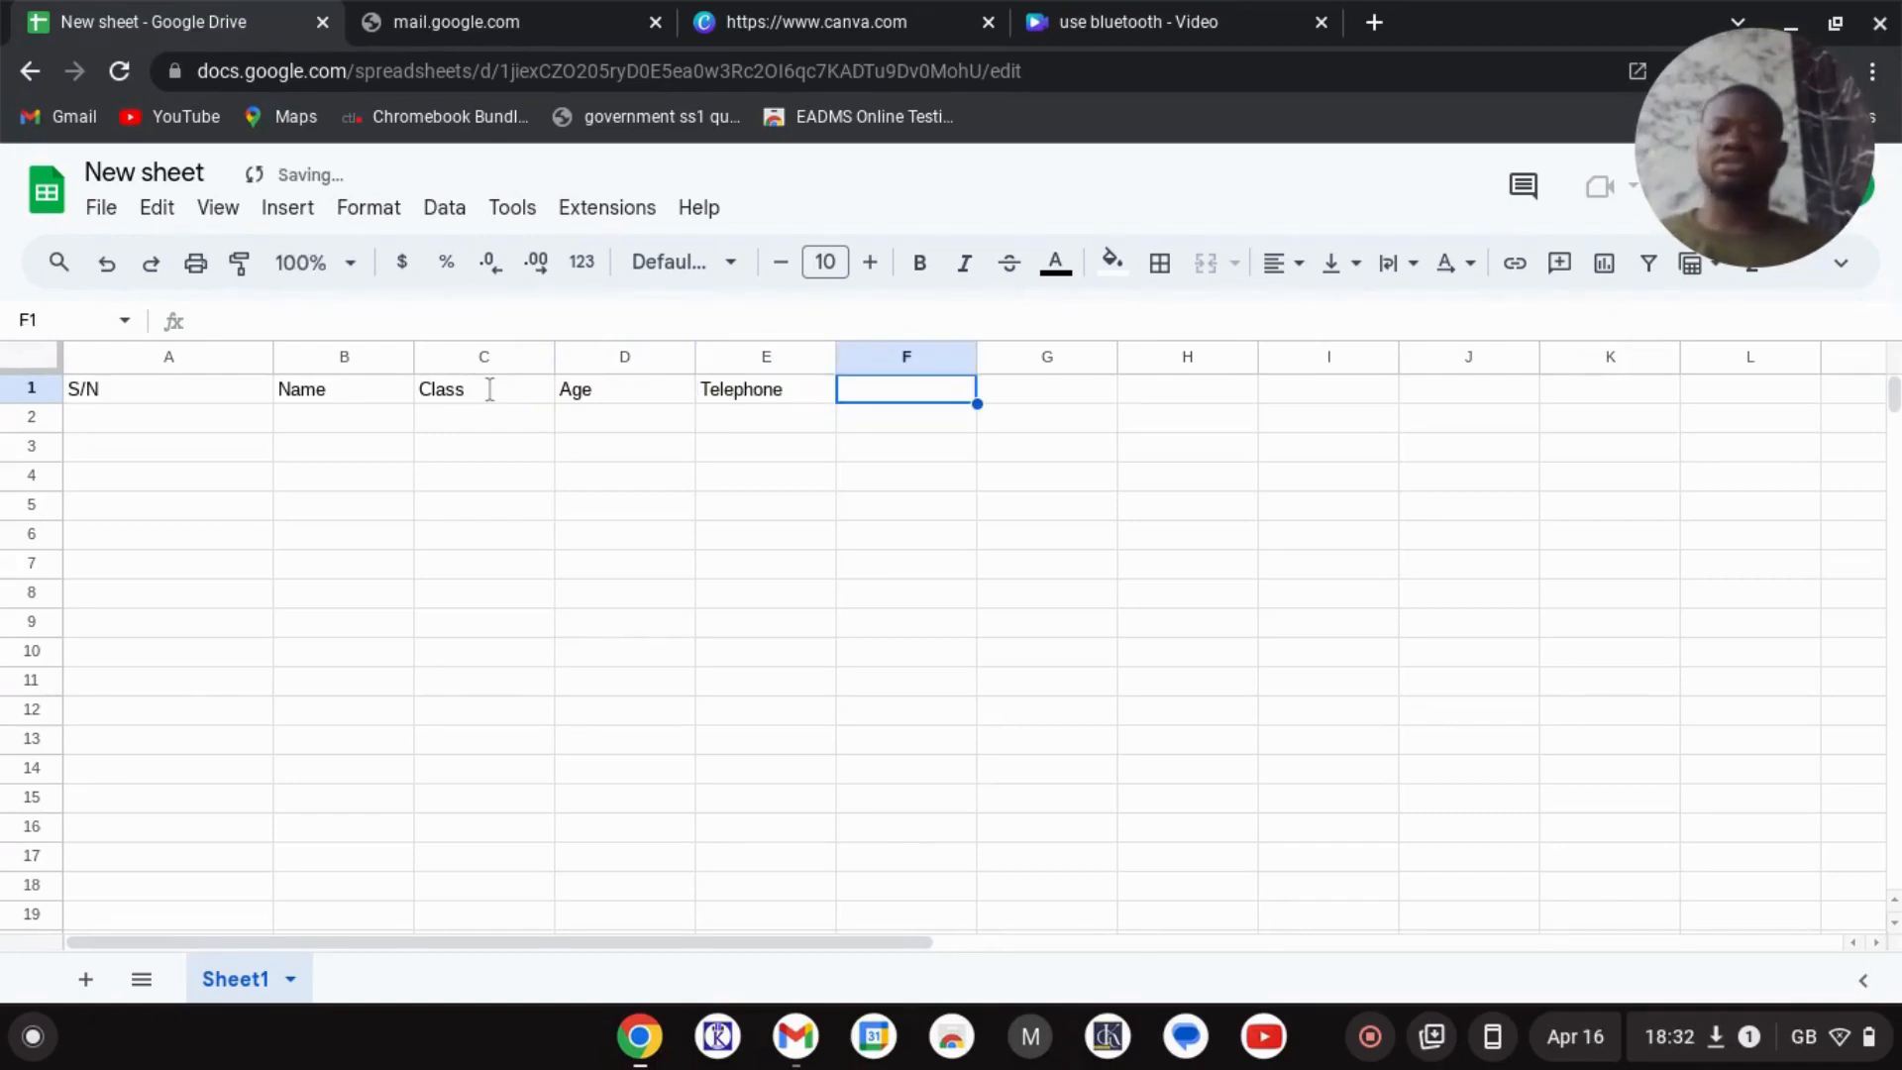
pyautogui.write('email')
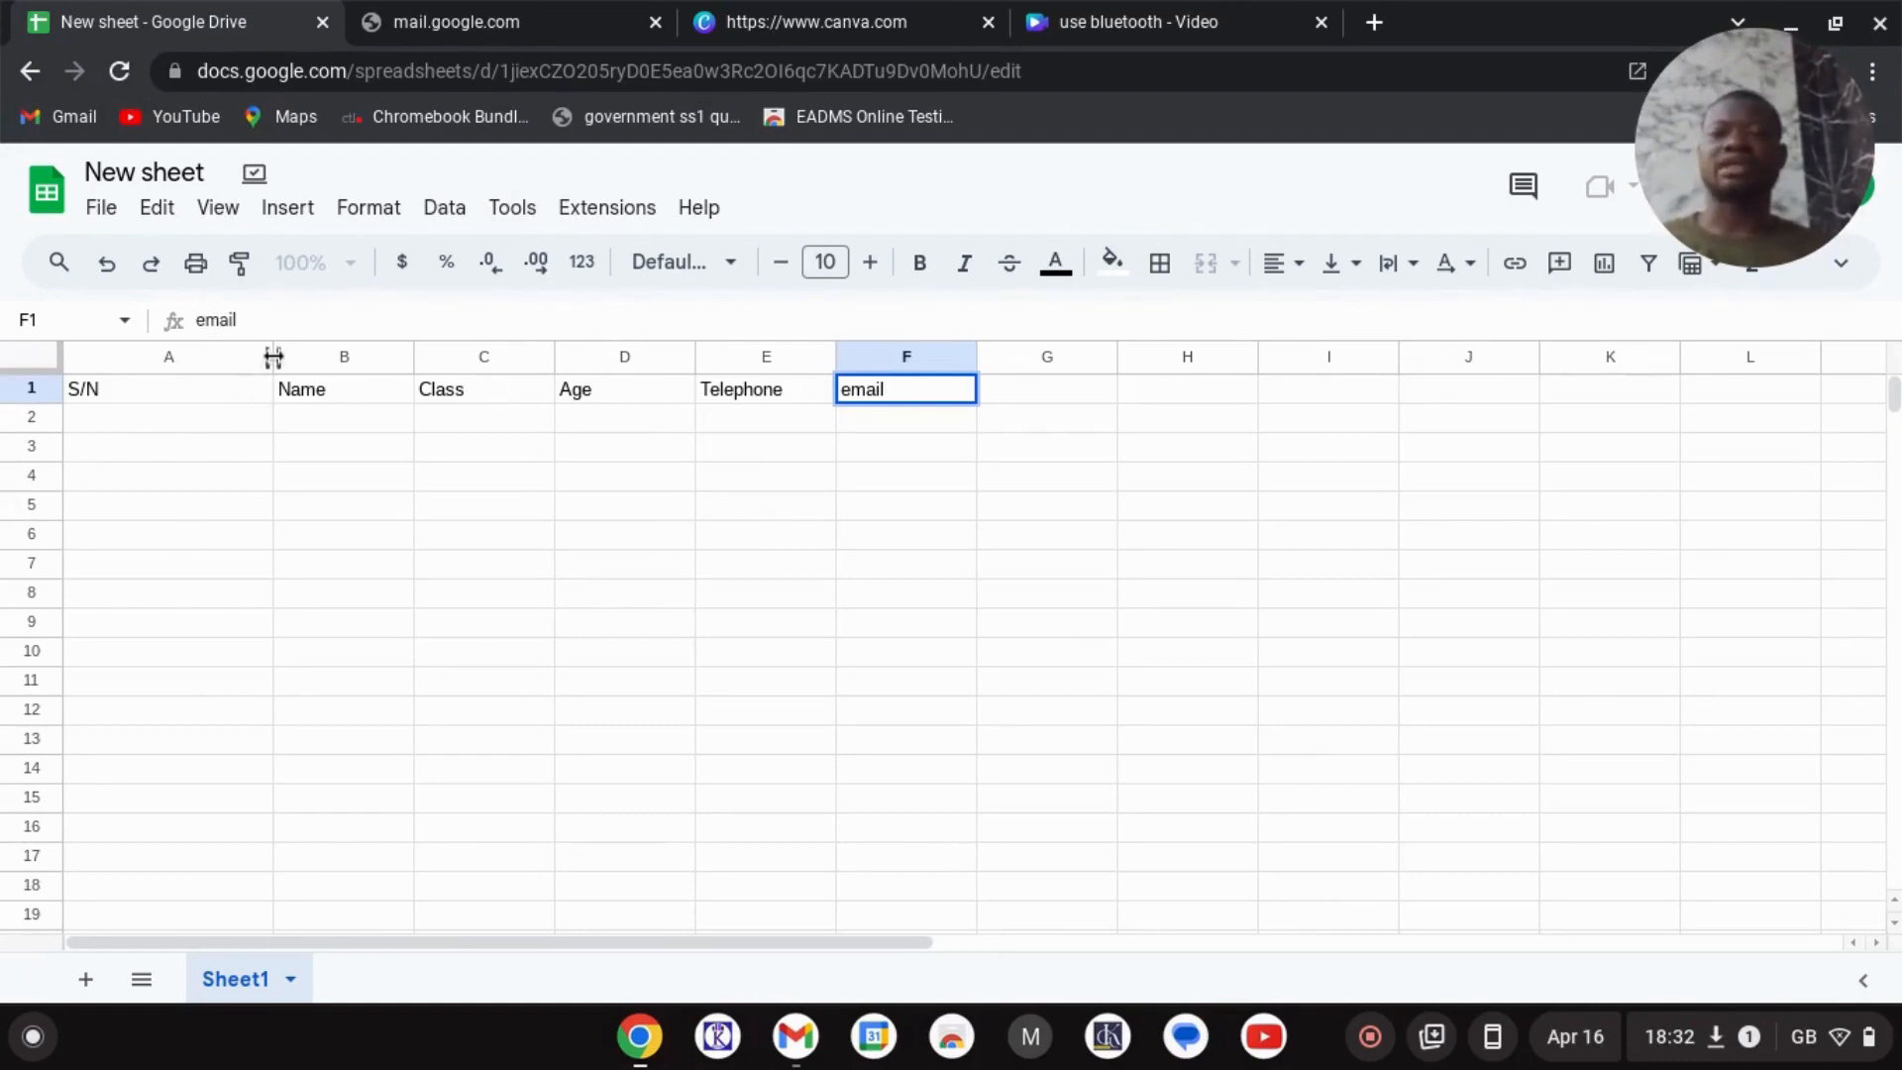
# - Narrow column A to fit S/N and widen column B for student names
pyautogui.moveTo(273, 357); pyautogui.dragTo(129, 358)
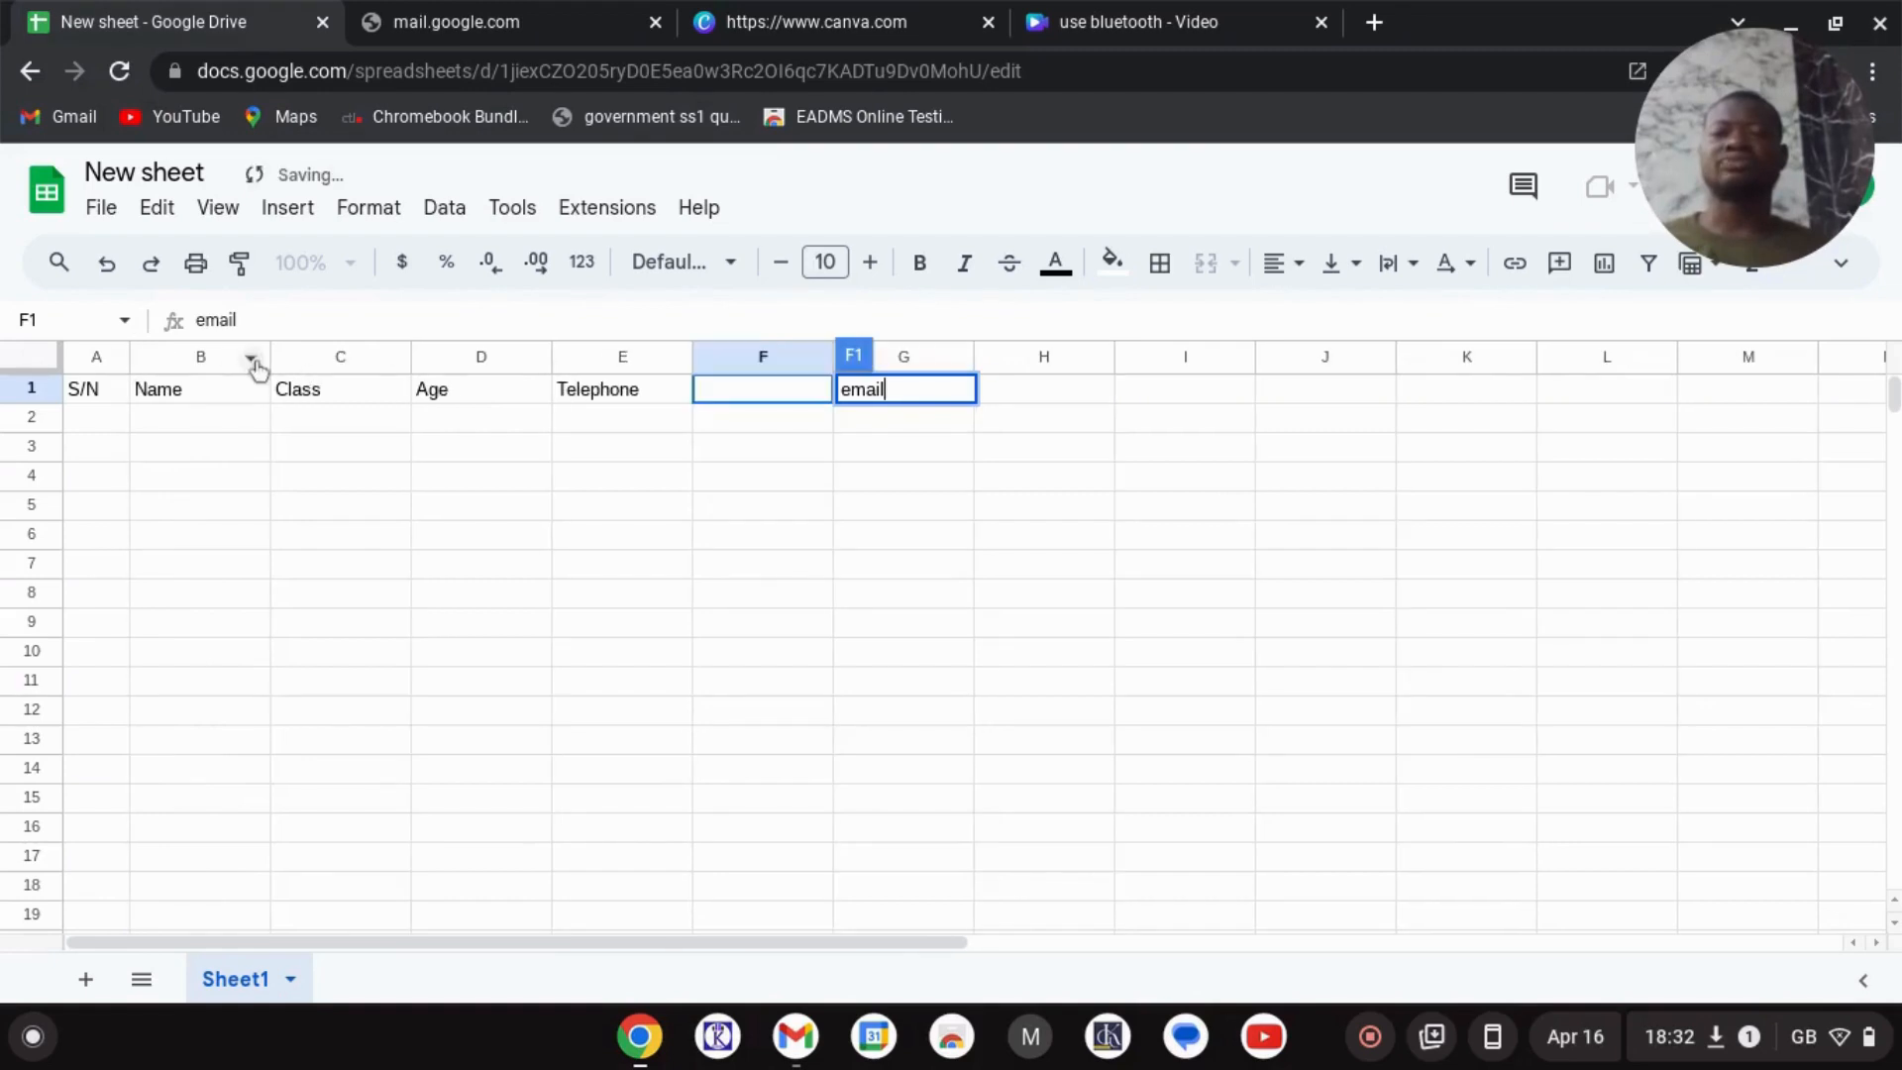
pyautogui.moveTo(271, 357); pyautogui.dragTo(407, 356)
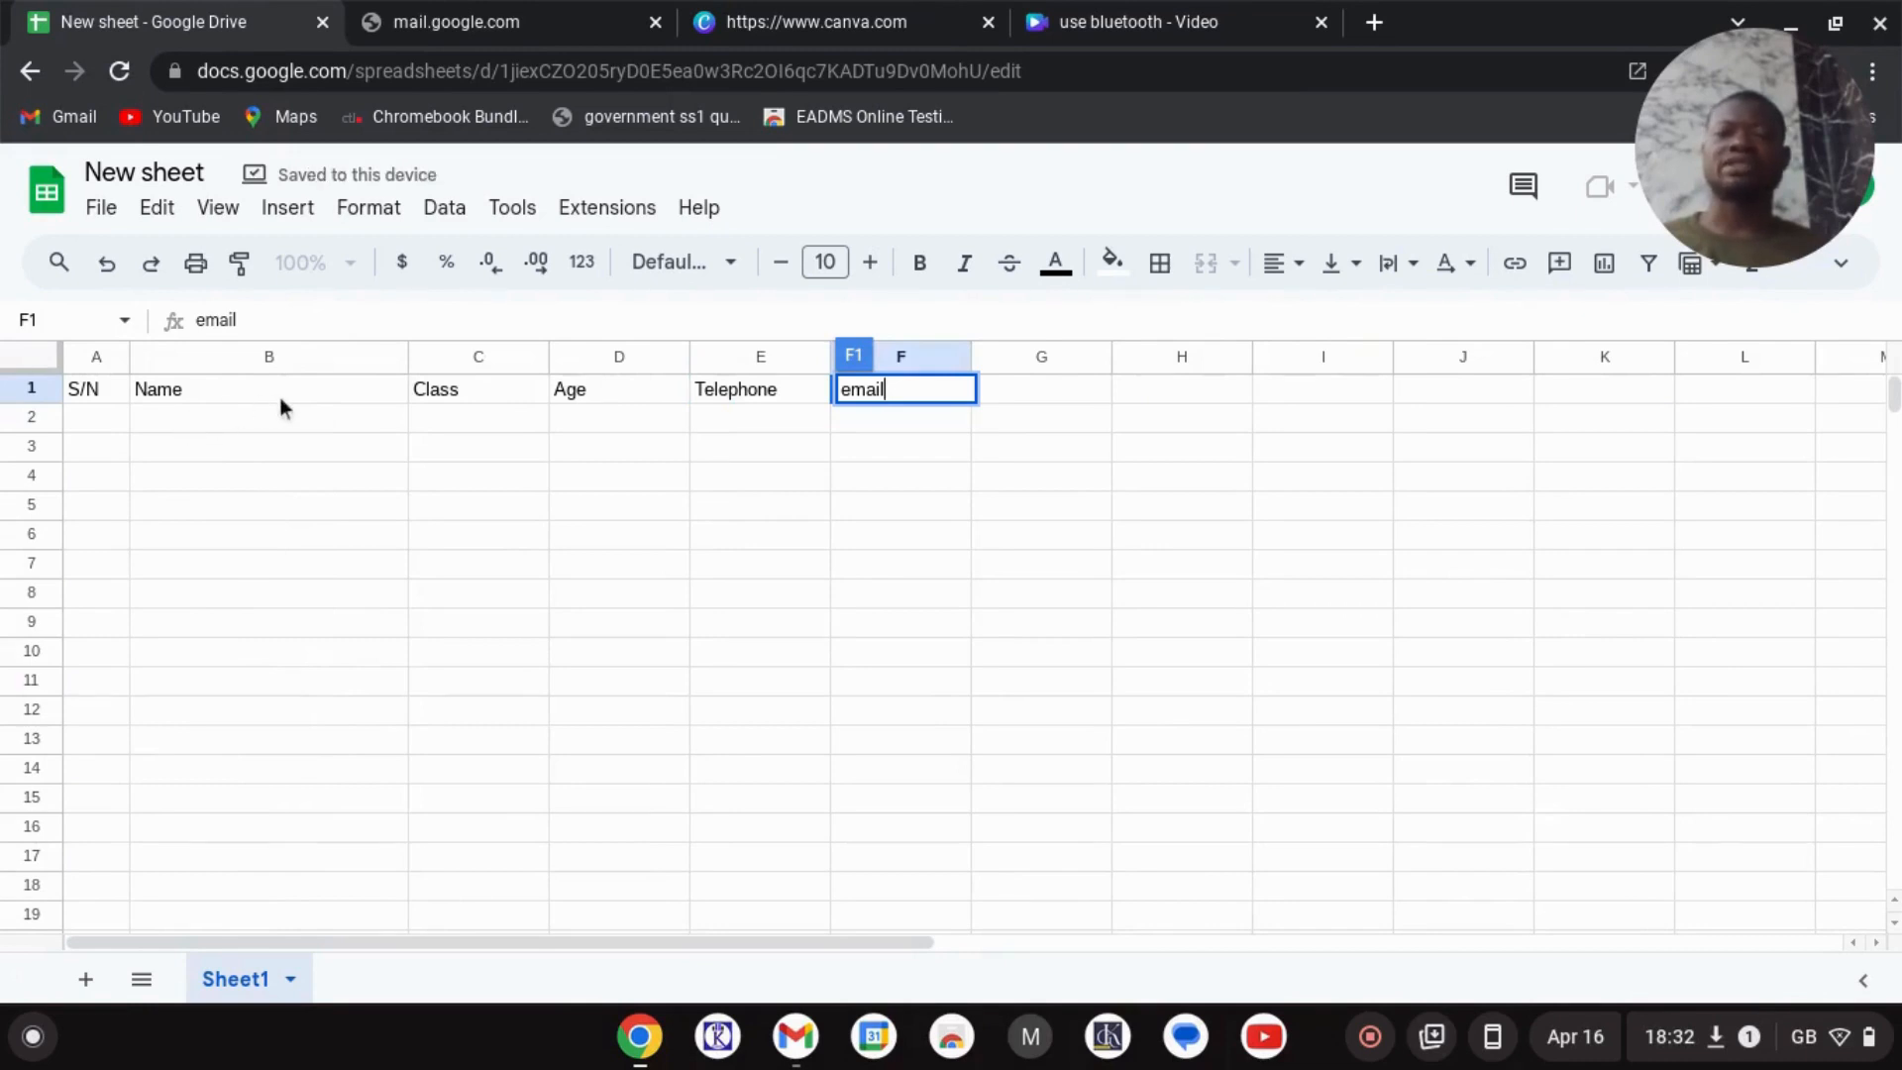
pyautogui.rightClick(252, 415)
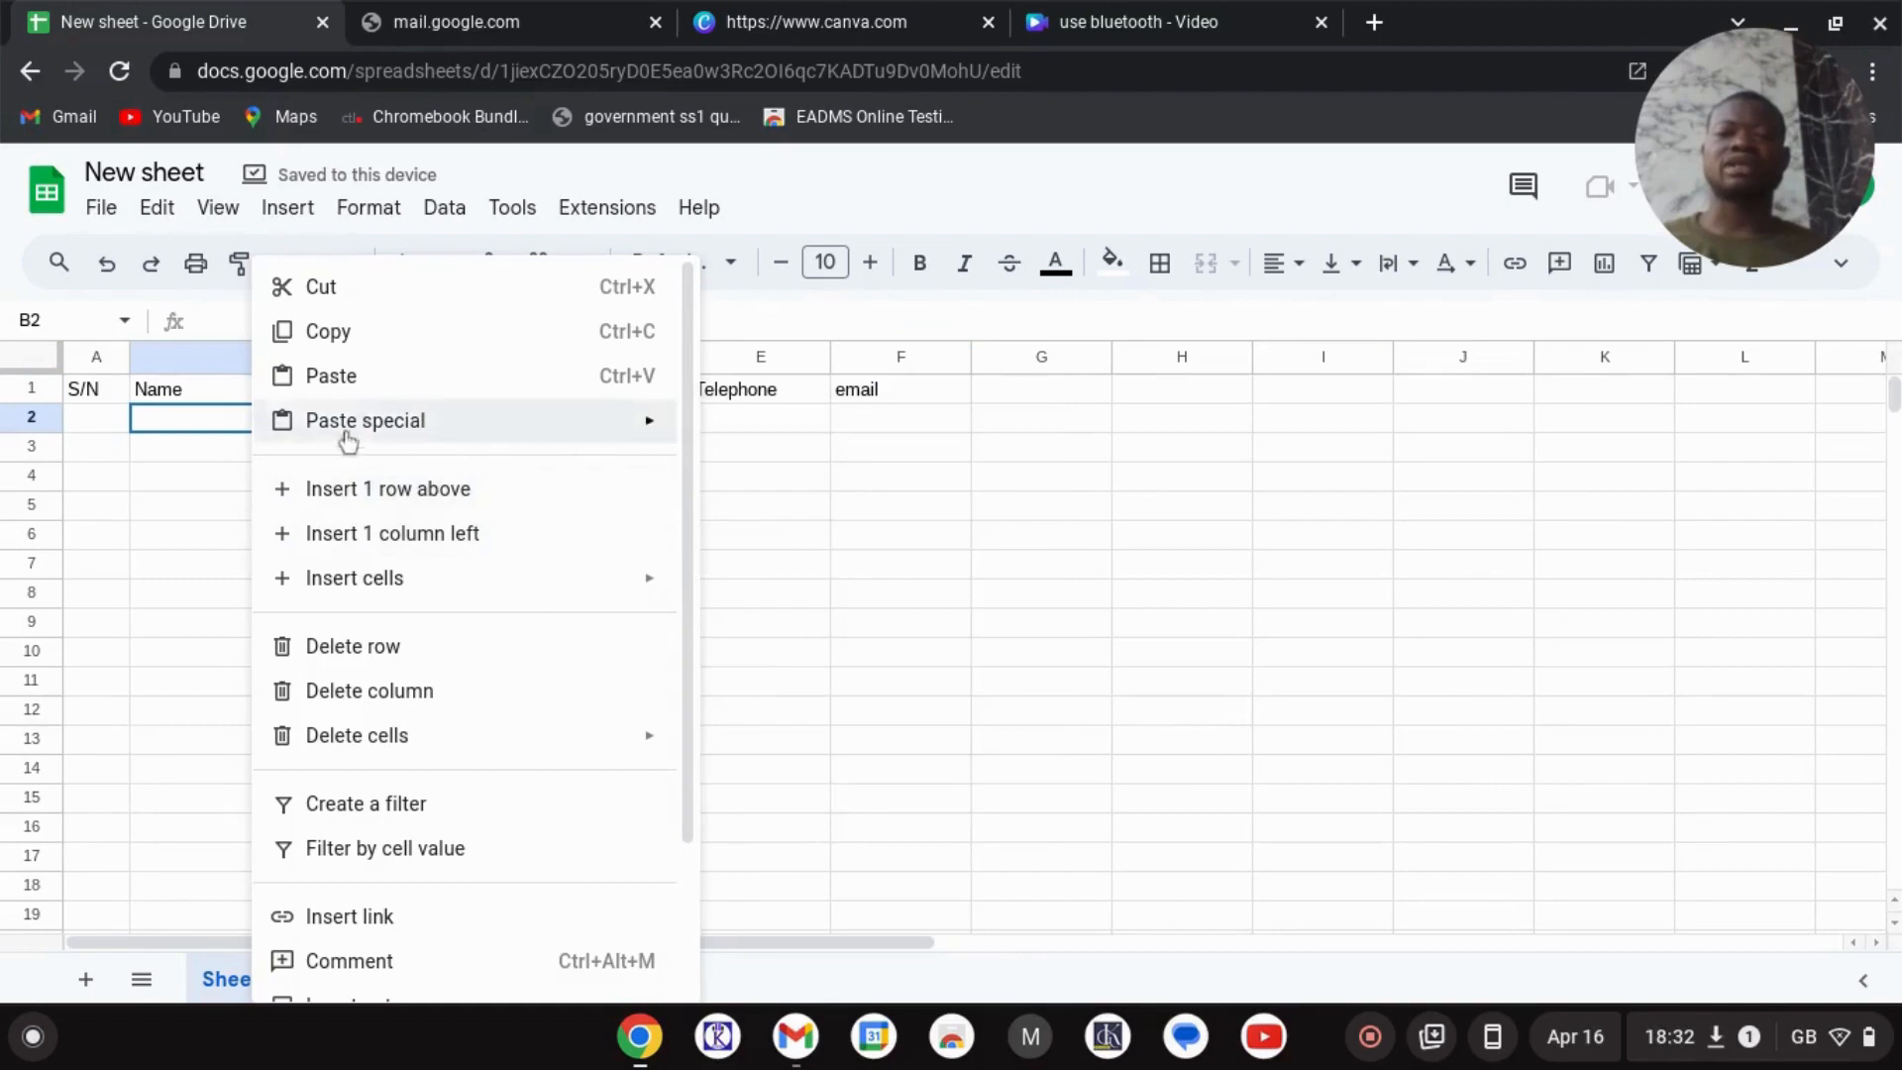
pyautogui.click(183, 470)
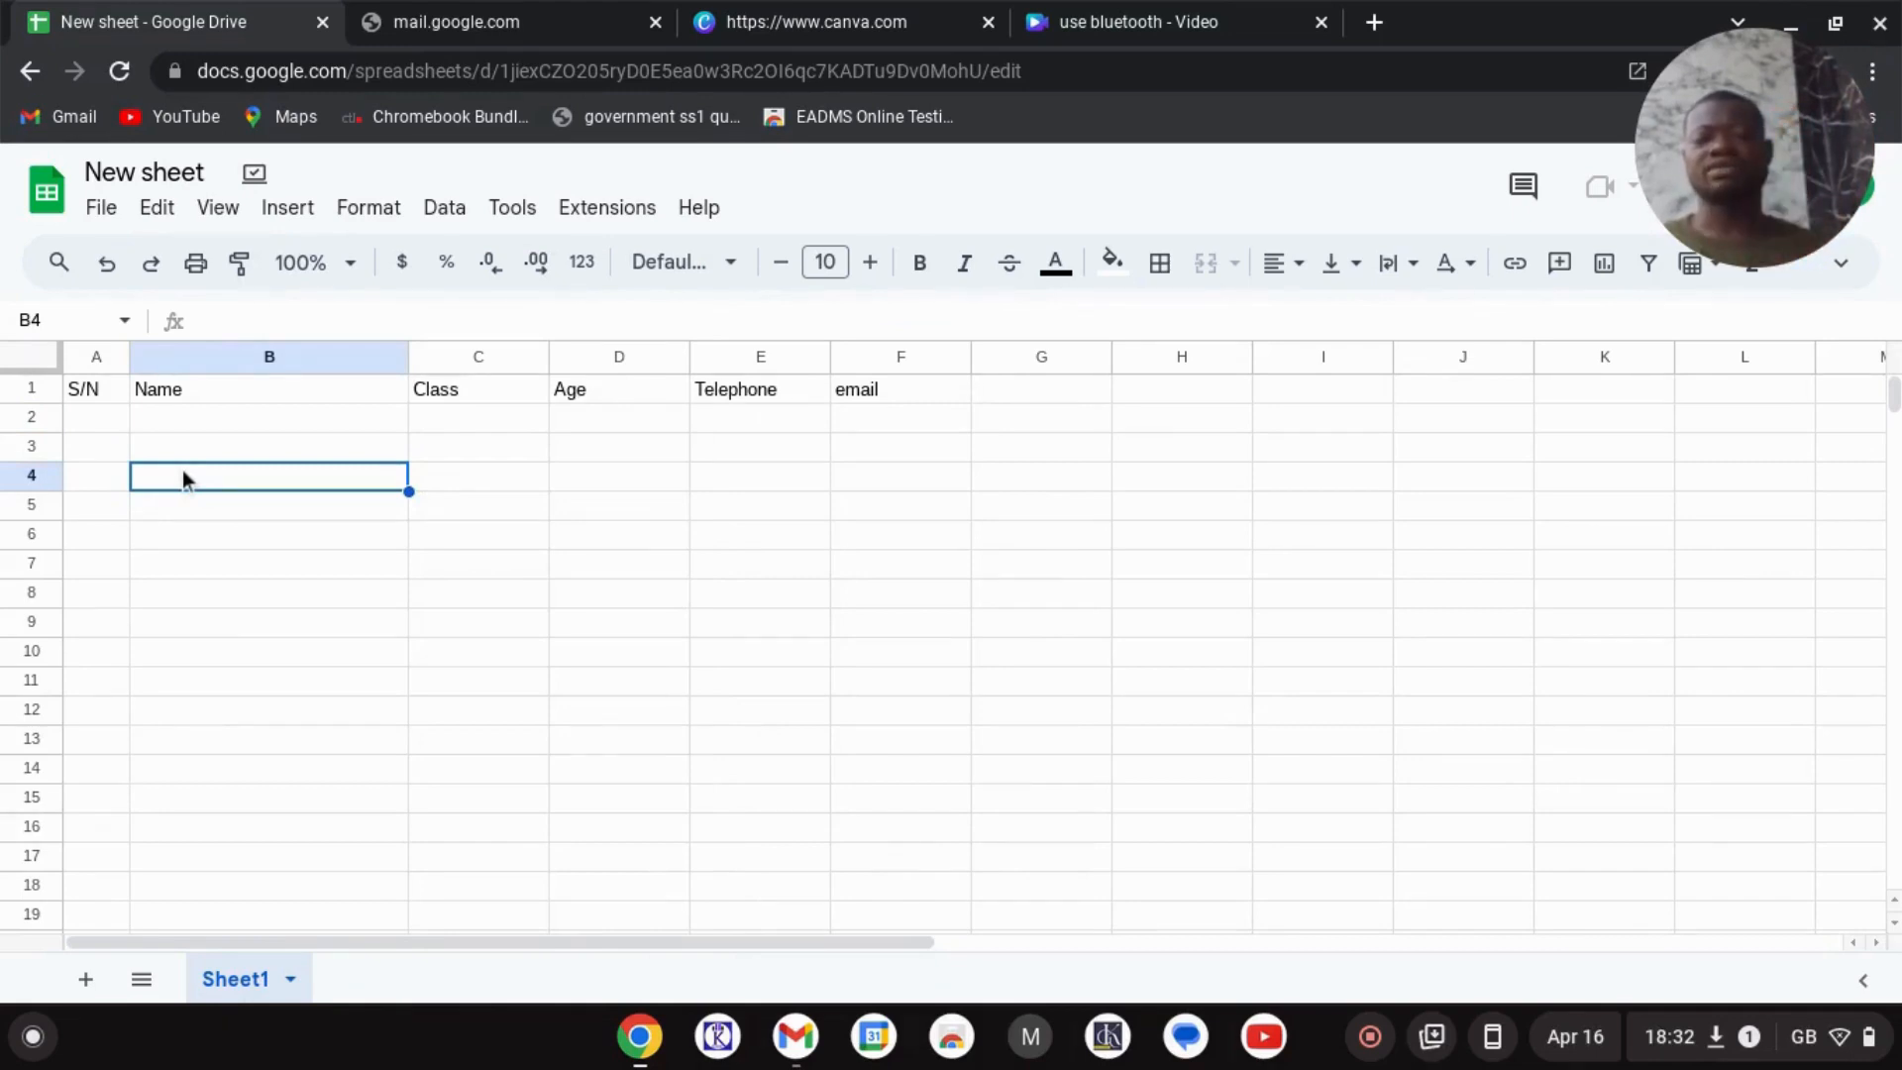
pyautogui.rightClick(183, 470)
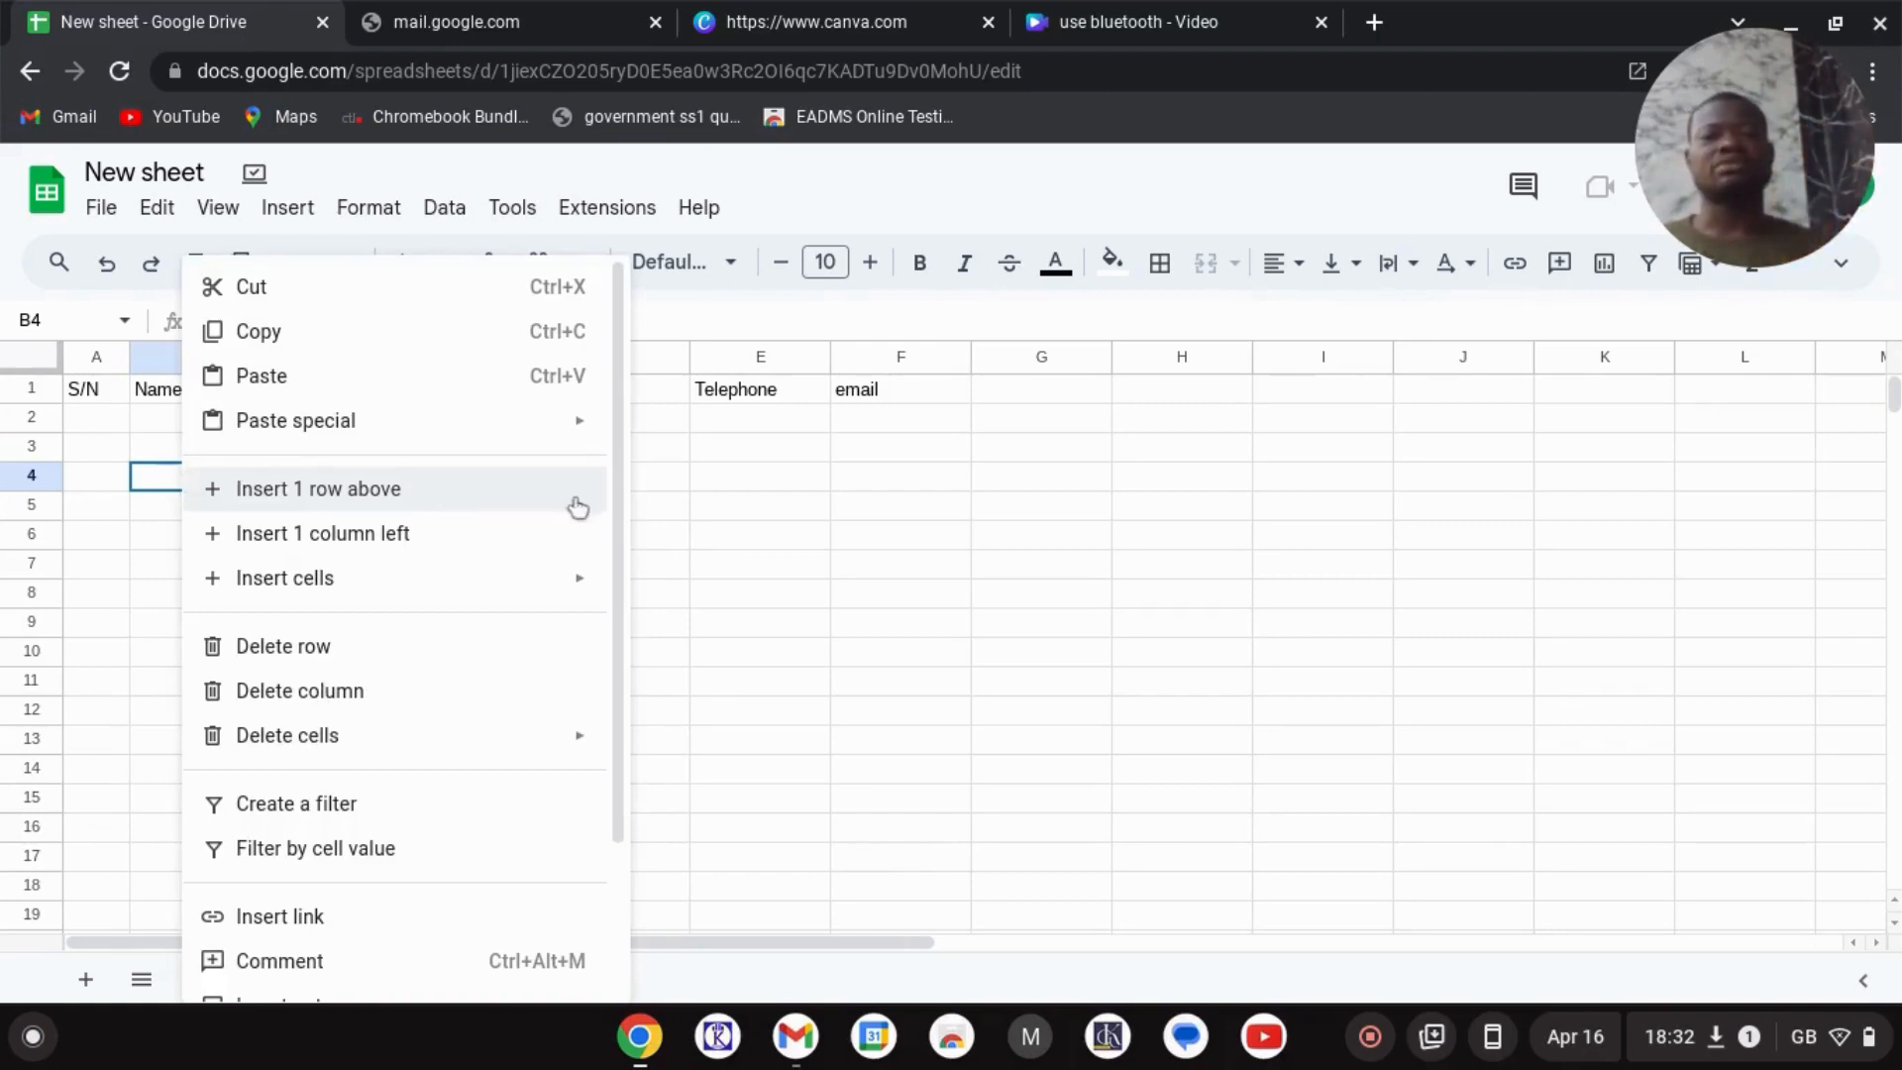
pyautogui.click(681, 489)
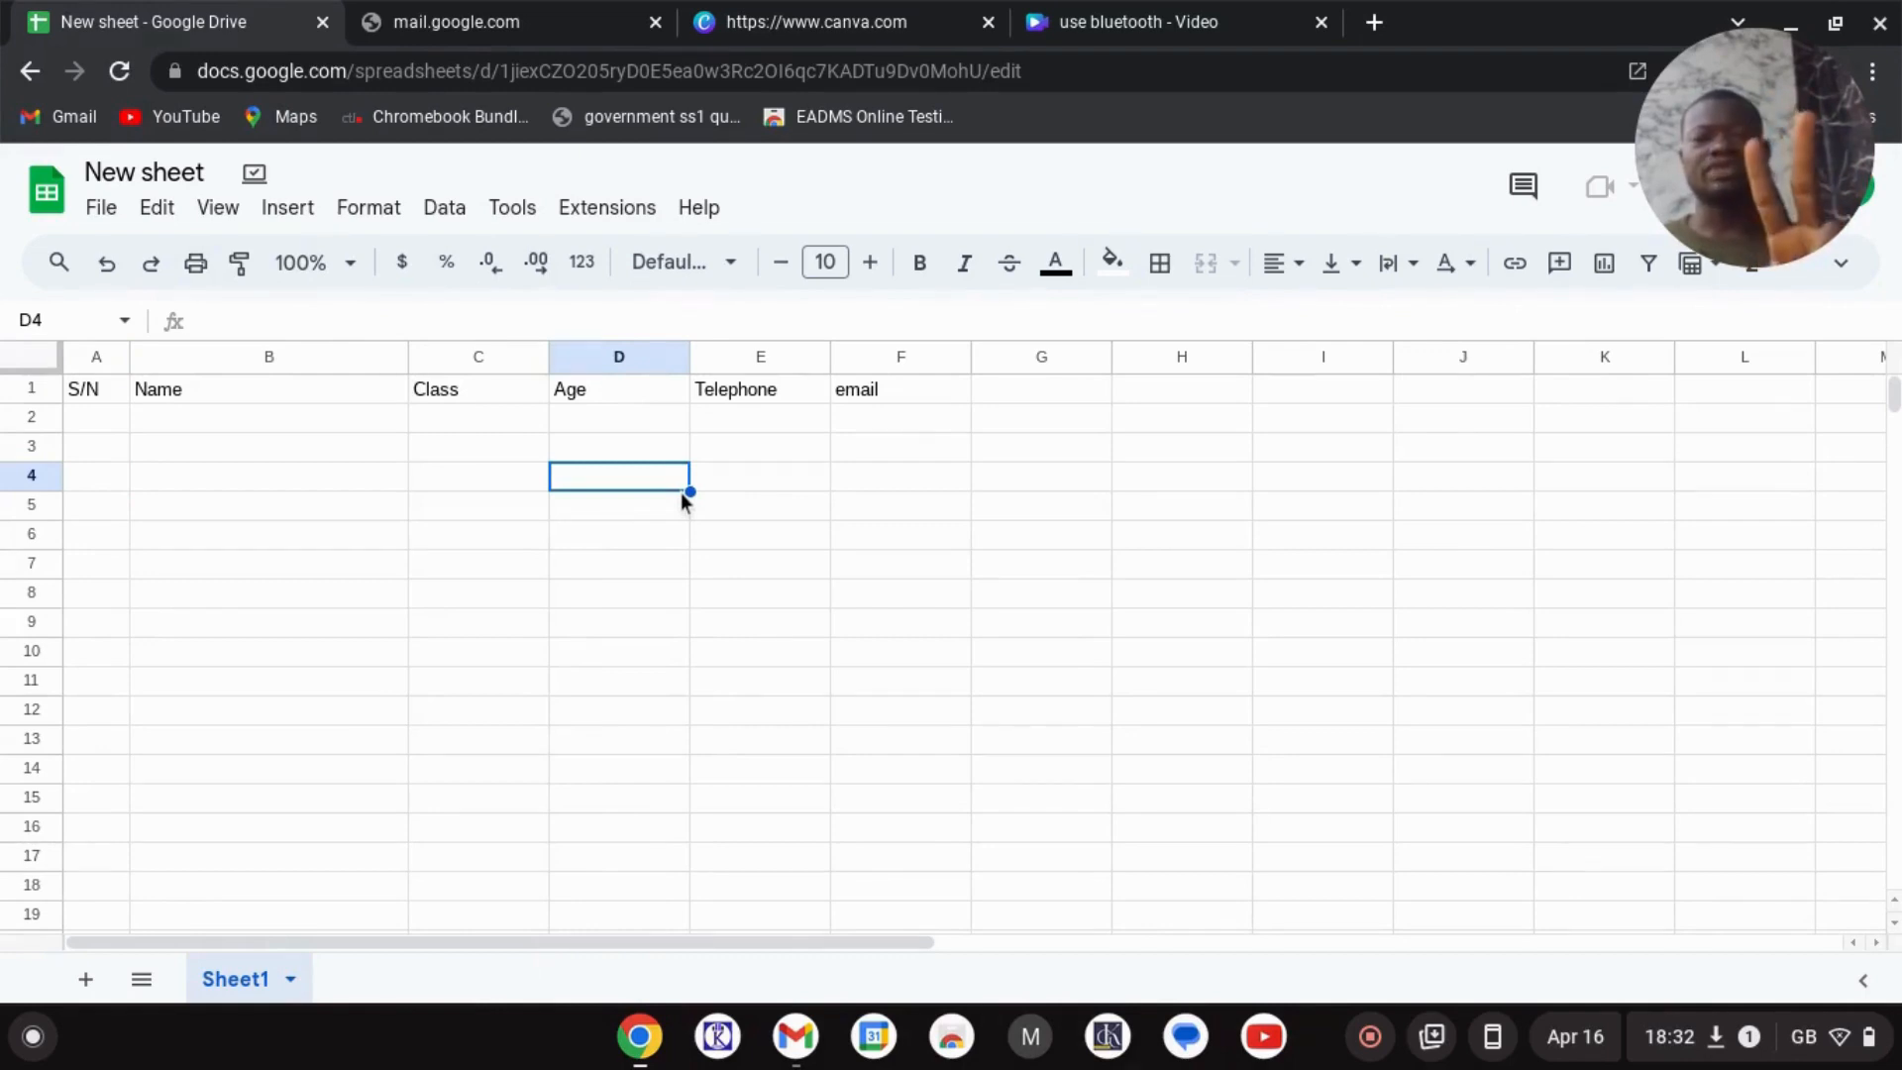
pyautogui.rightClick(682, 500)
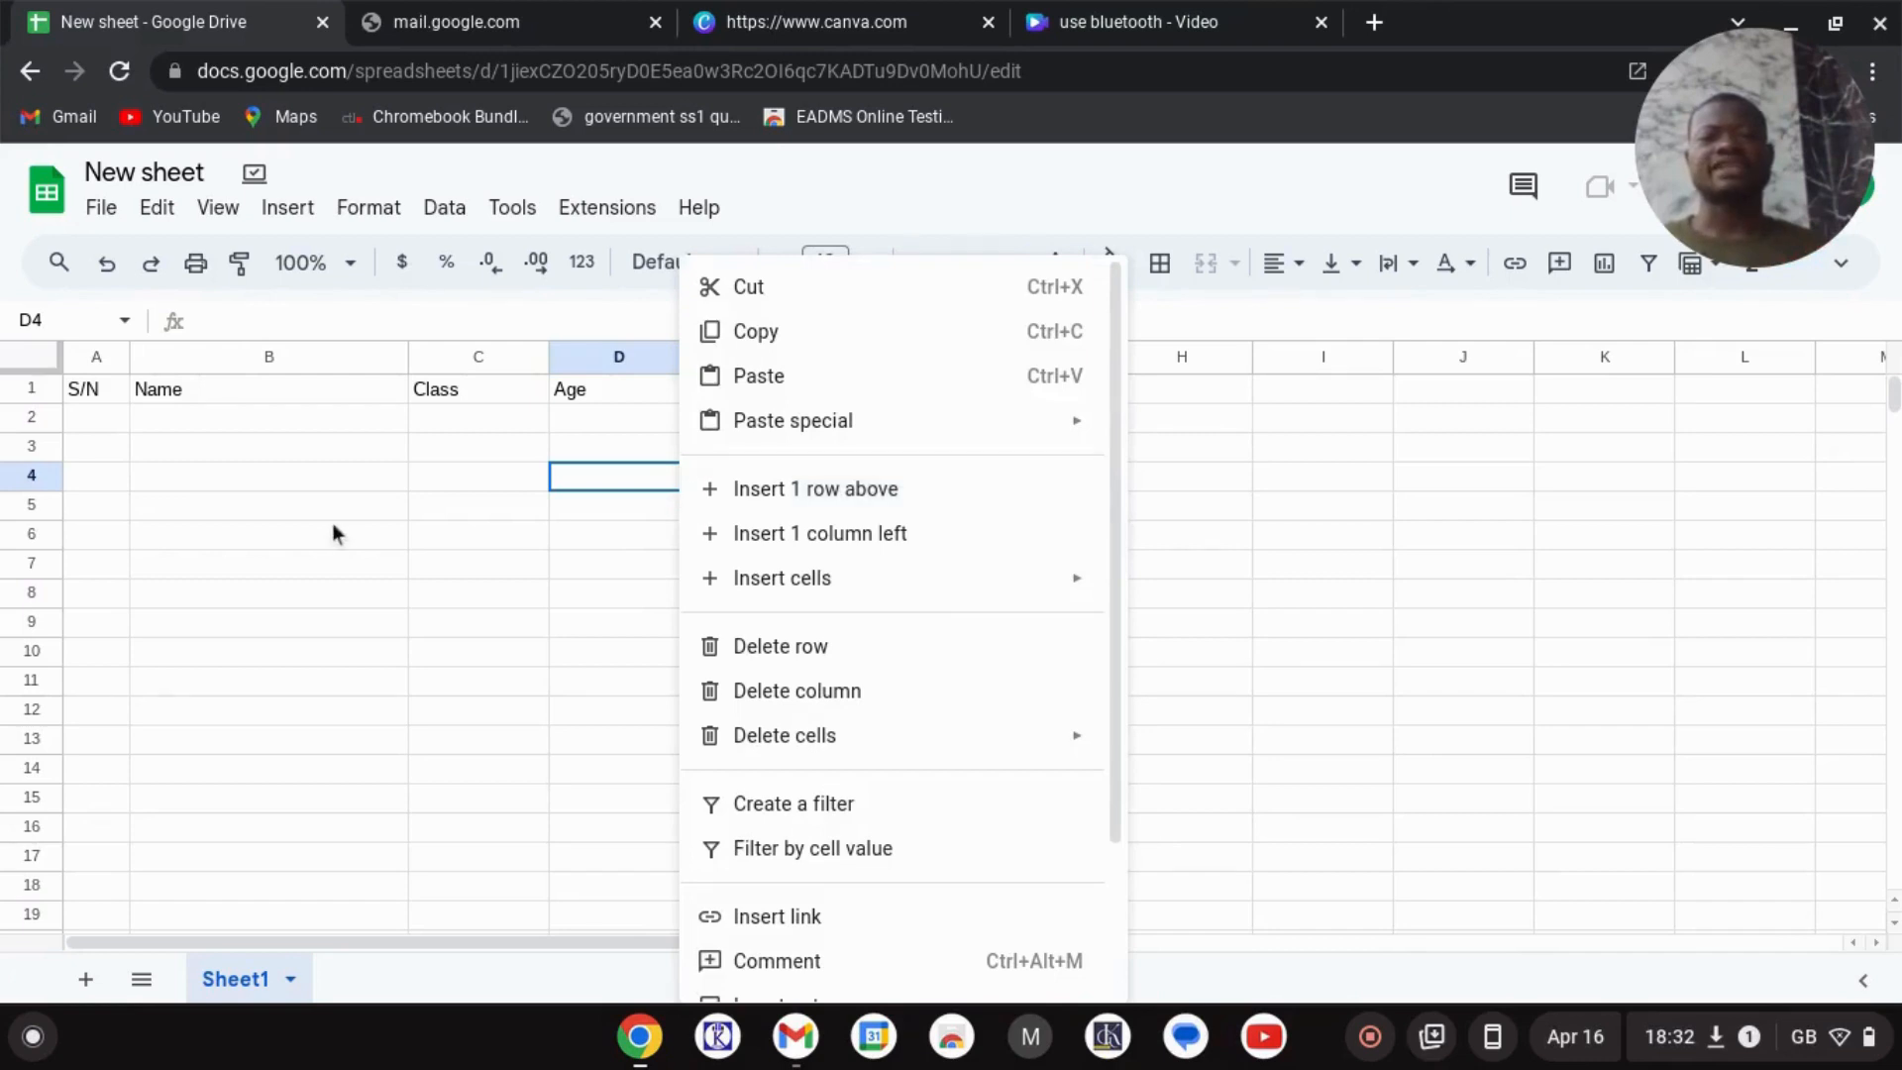
pyautogui.click(383, 546)
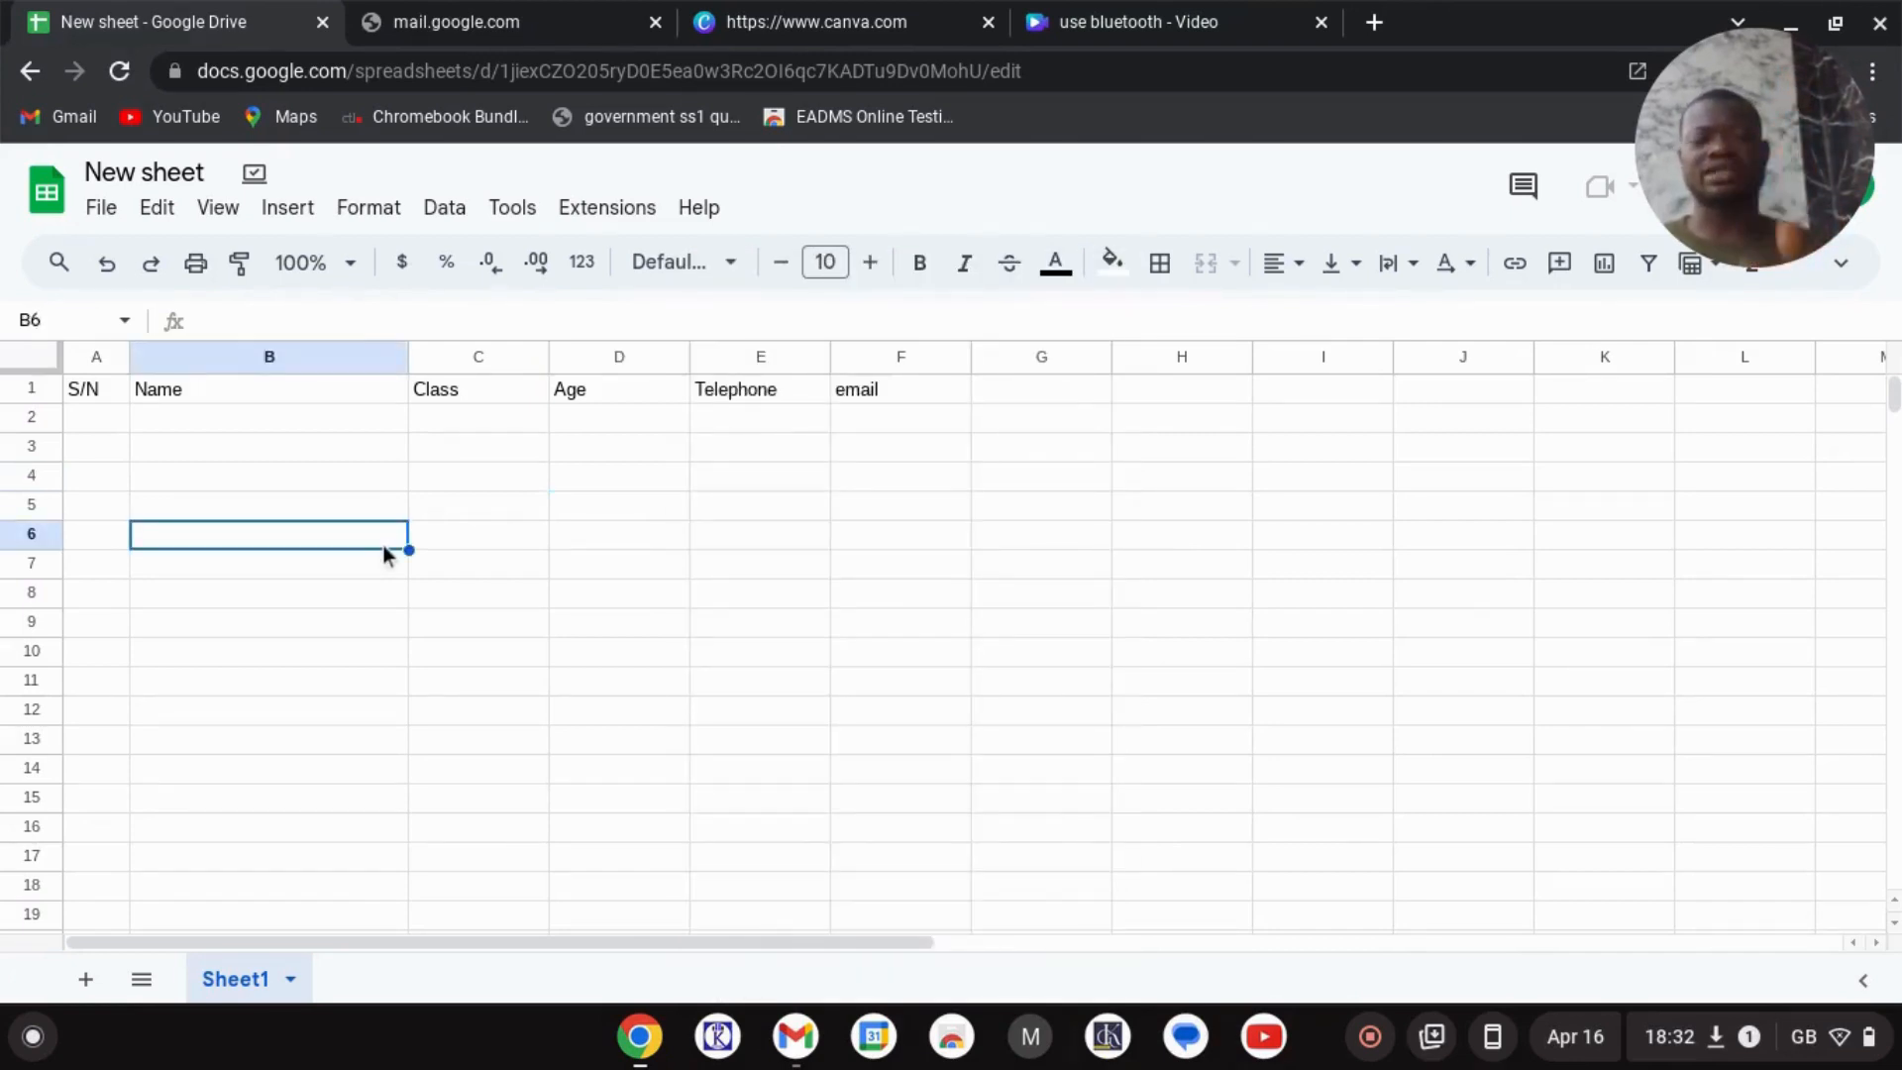
pyautogui.rightClick(385, 554)
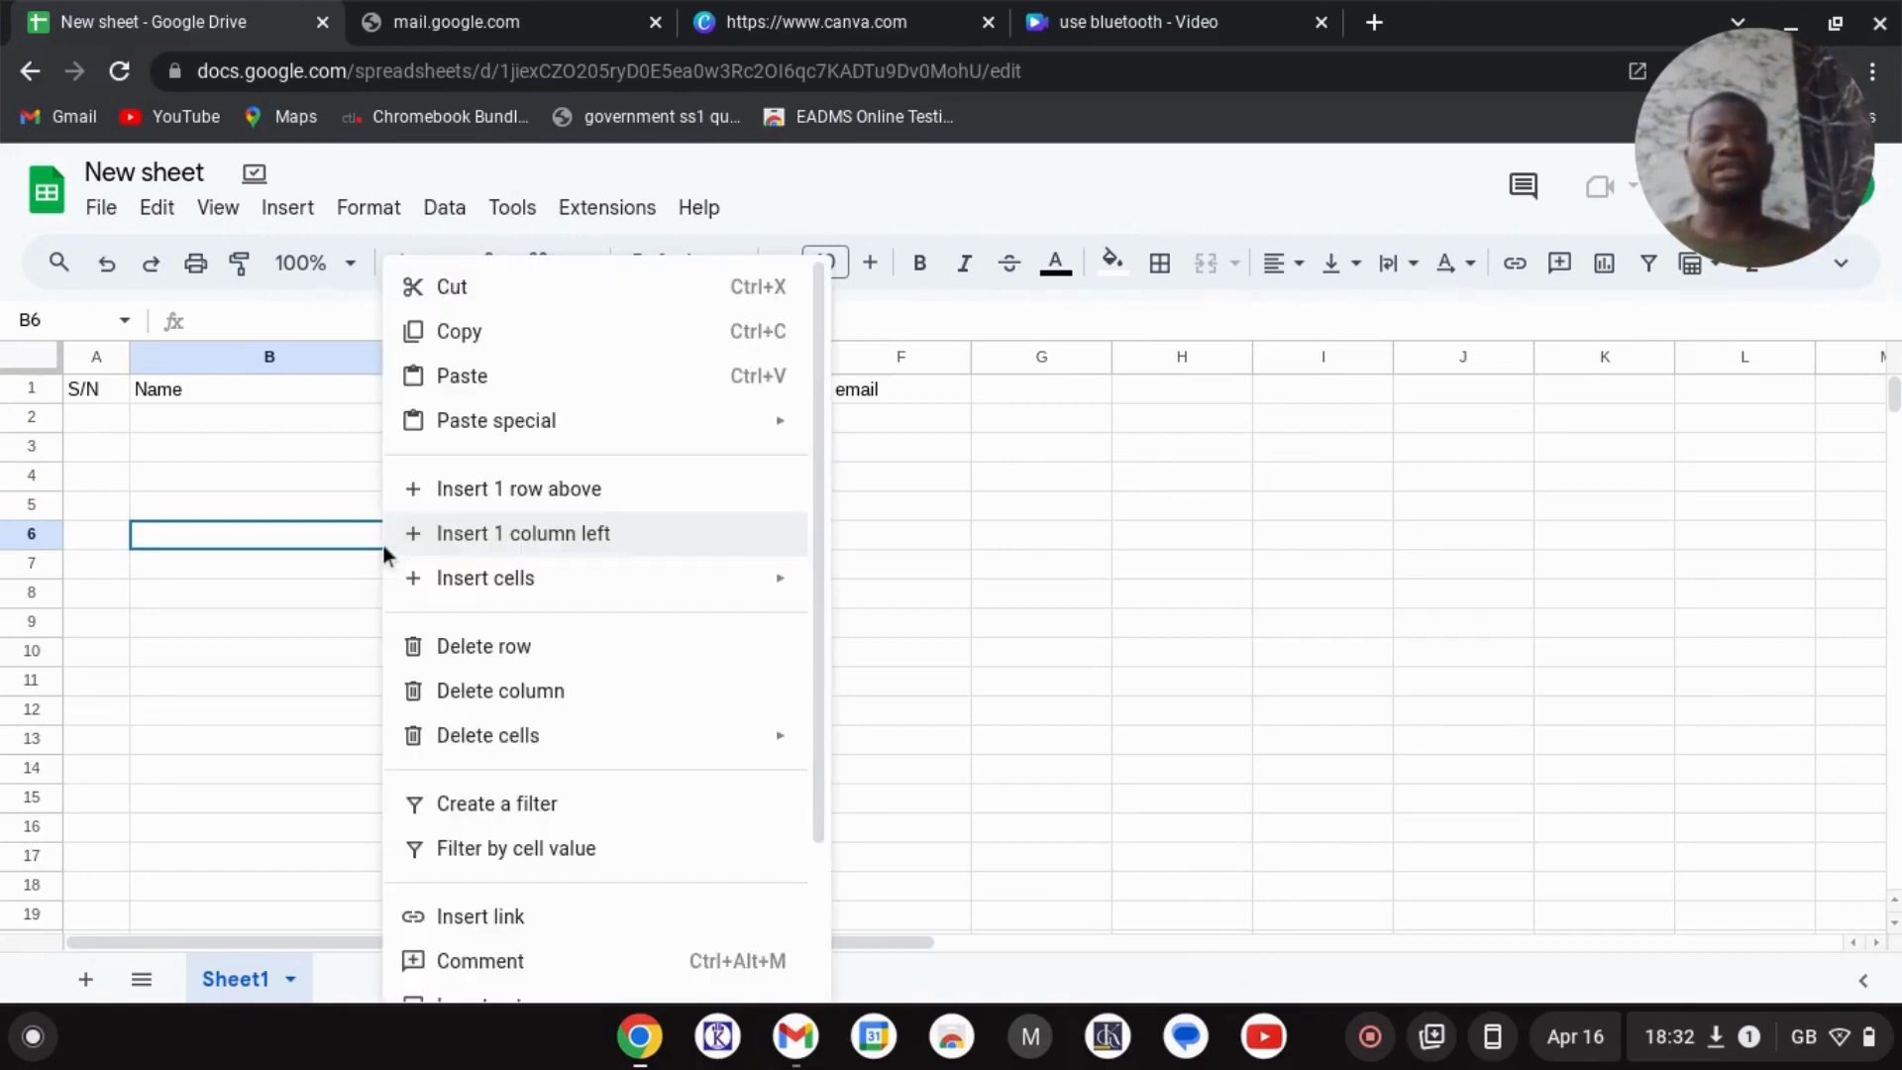
pyautogui.click(967, 544)
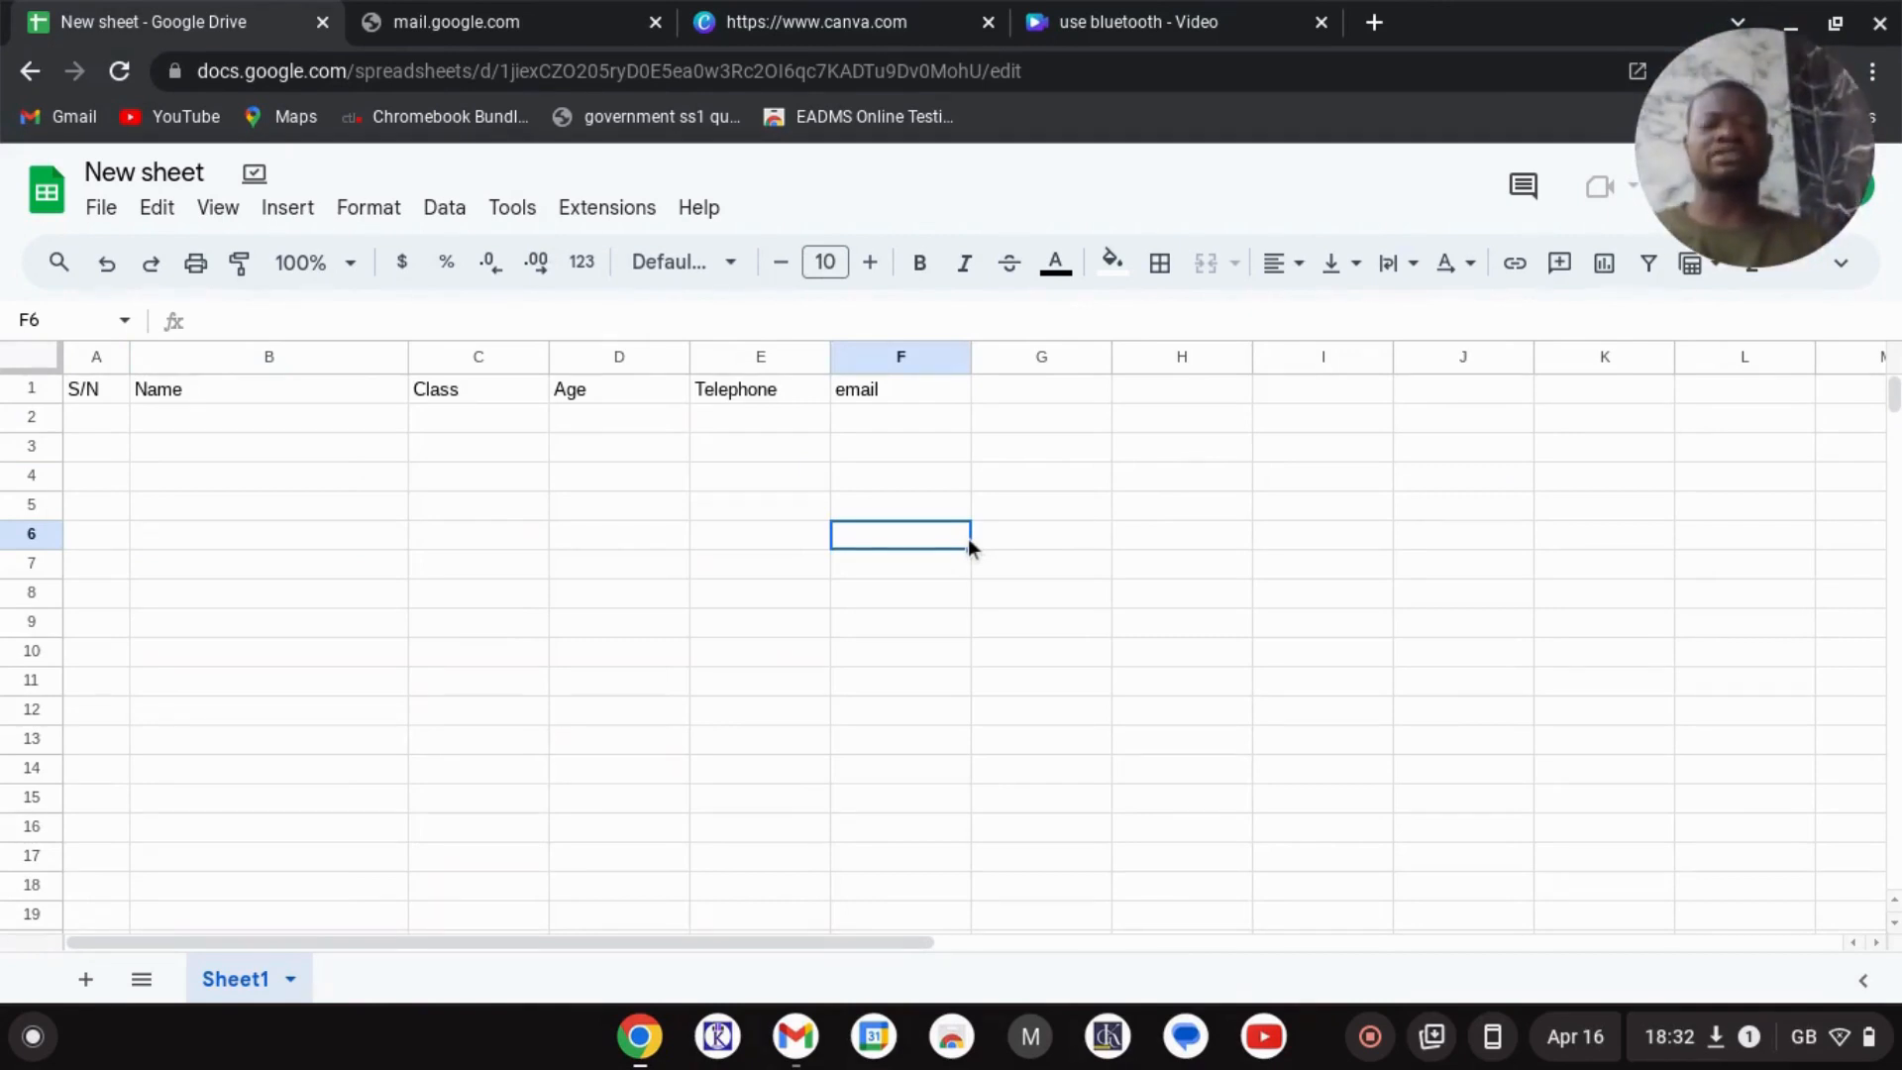
pyautogui.click(319, 490)
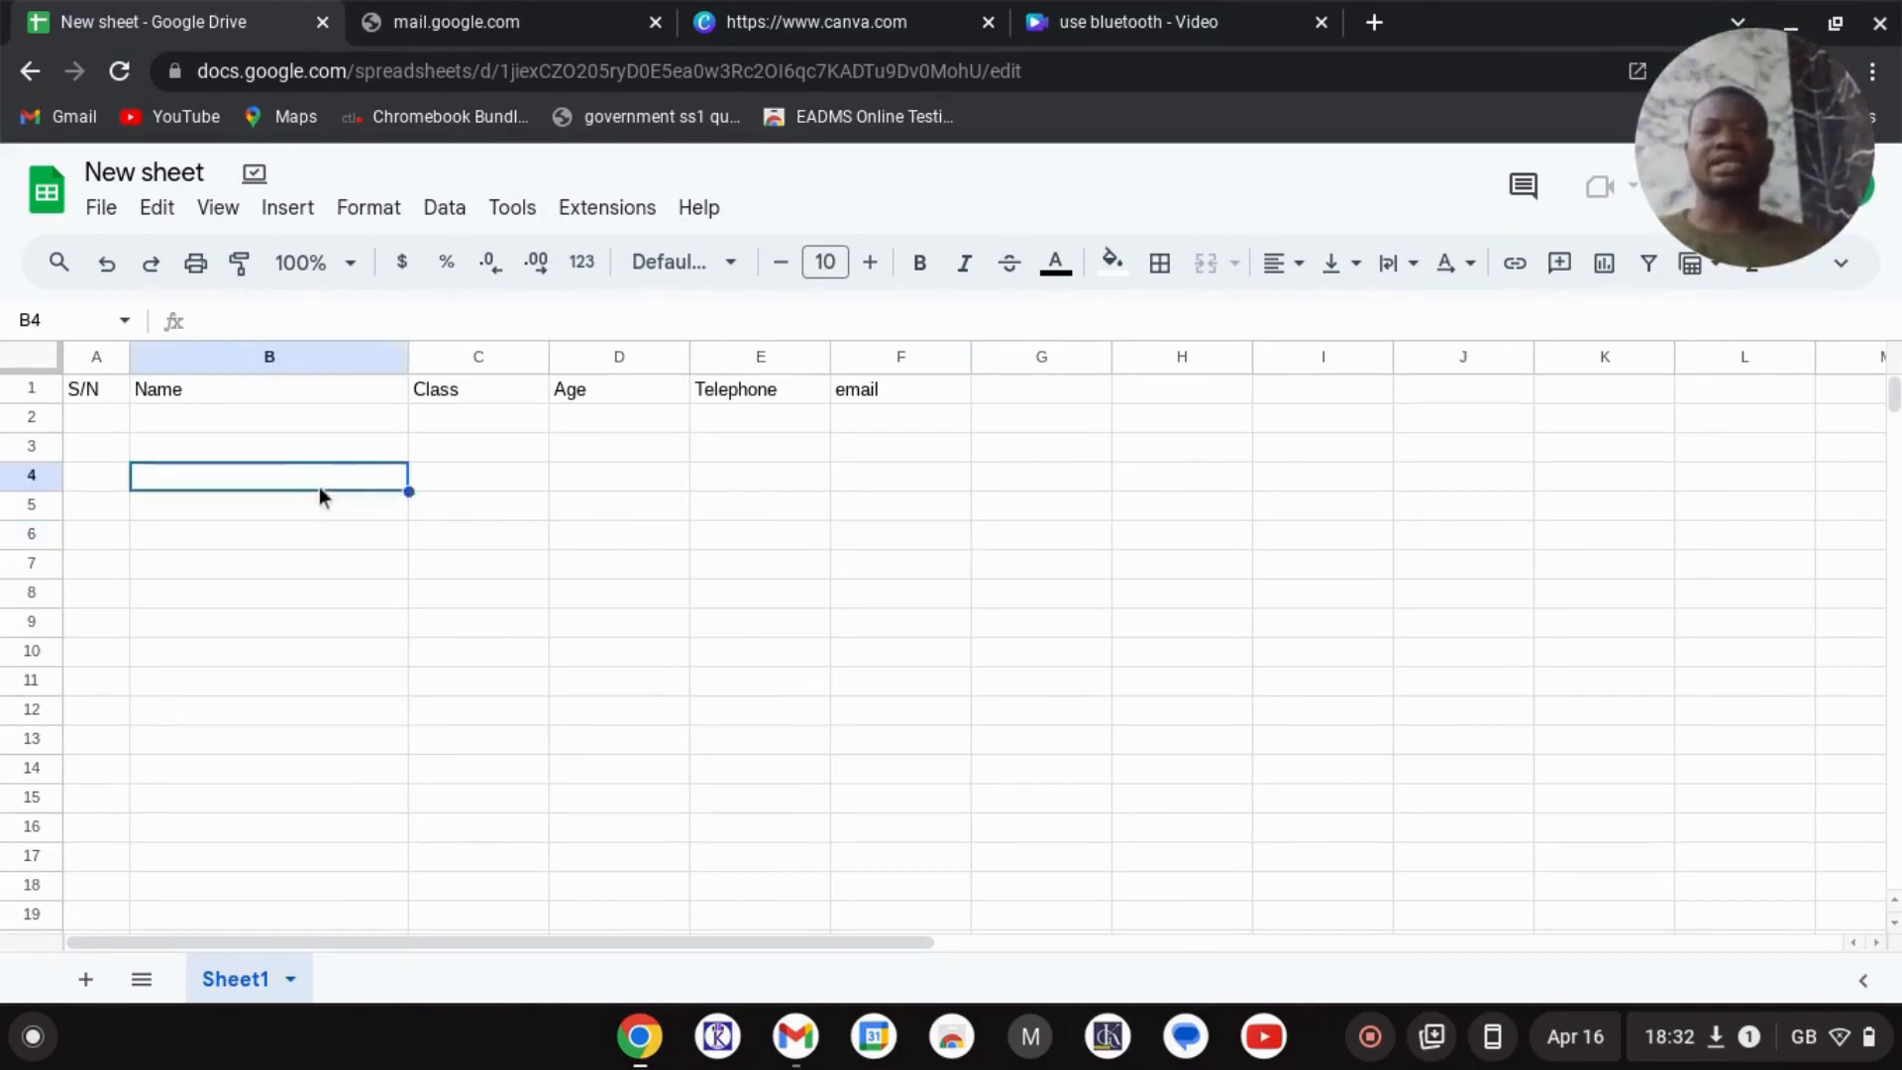
pyautogui.rightClick(319, 489)
pyautogui.click(174, 407)
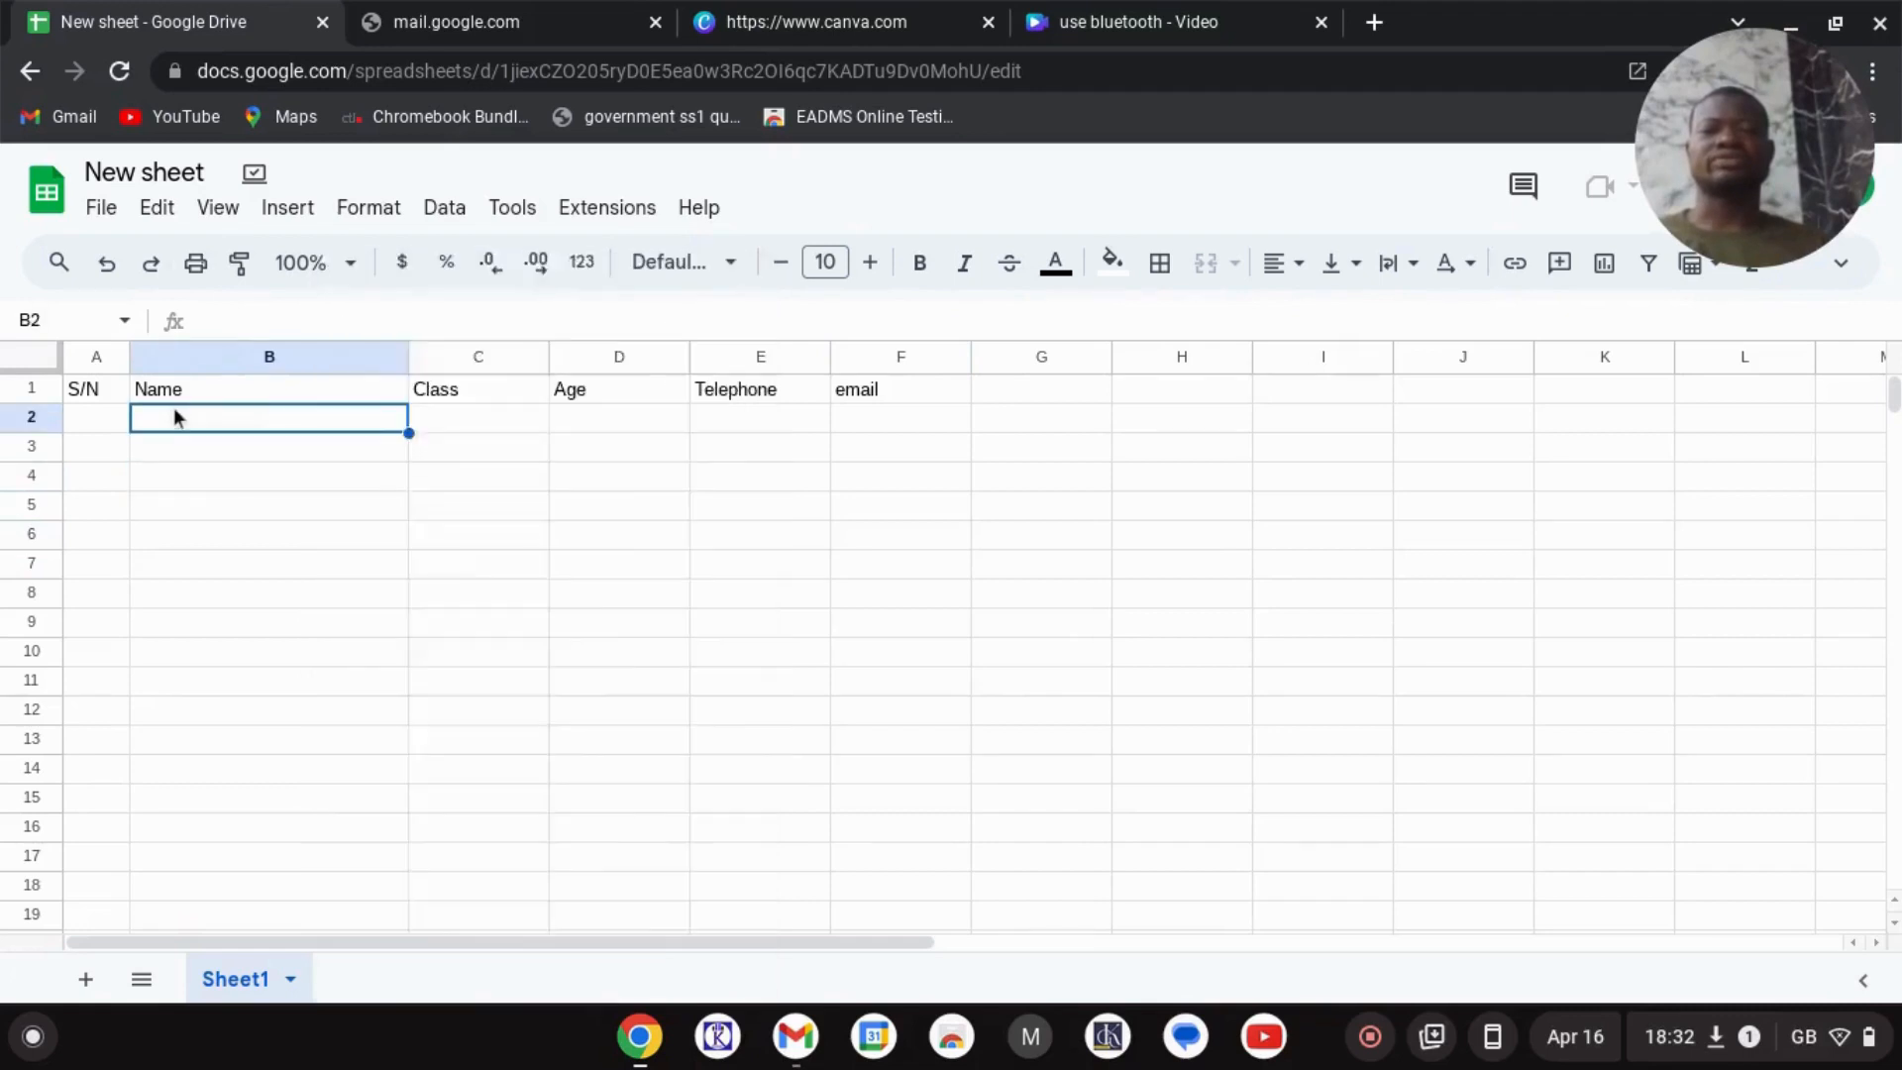
pyautogui.rightClick(175, 407)
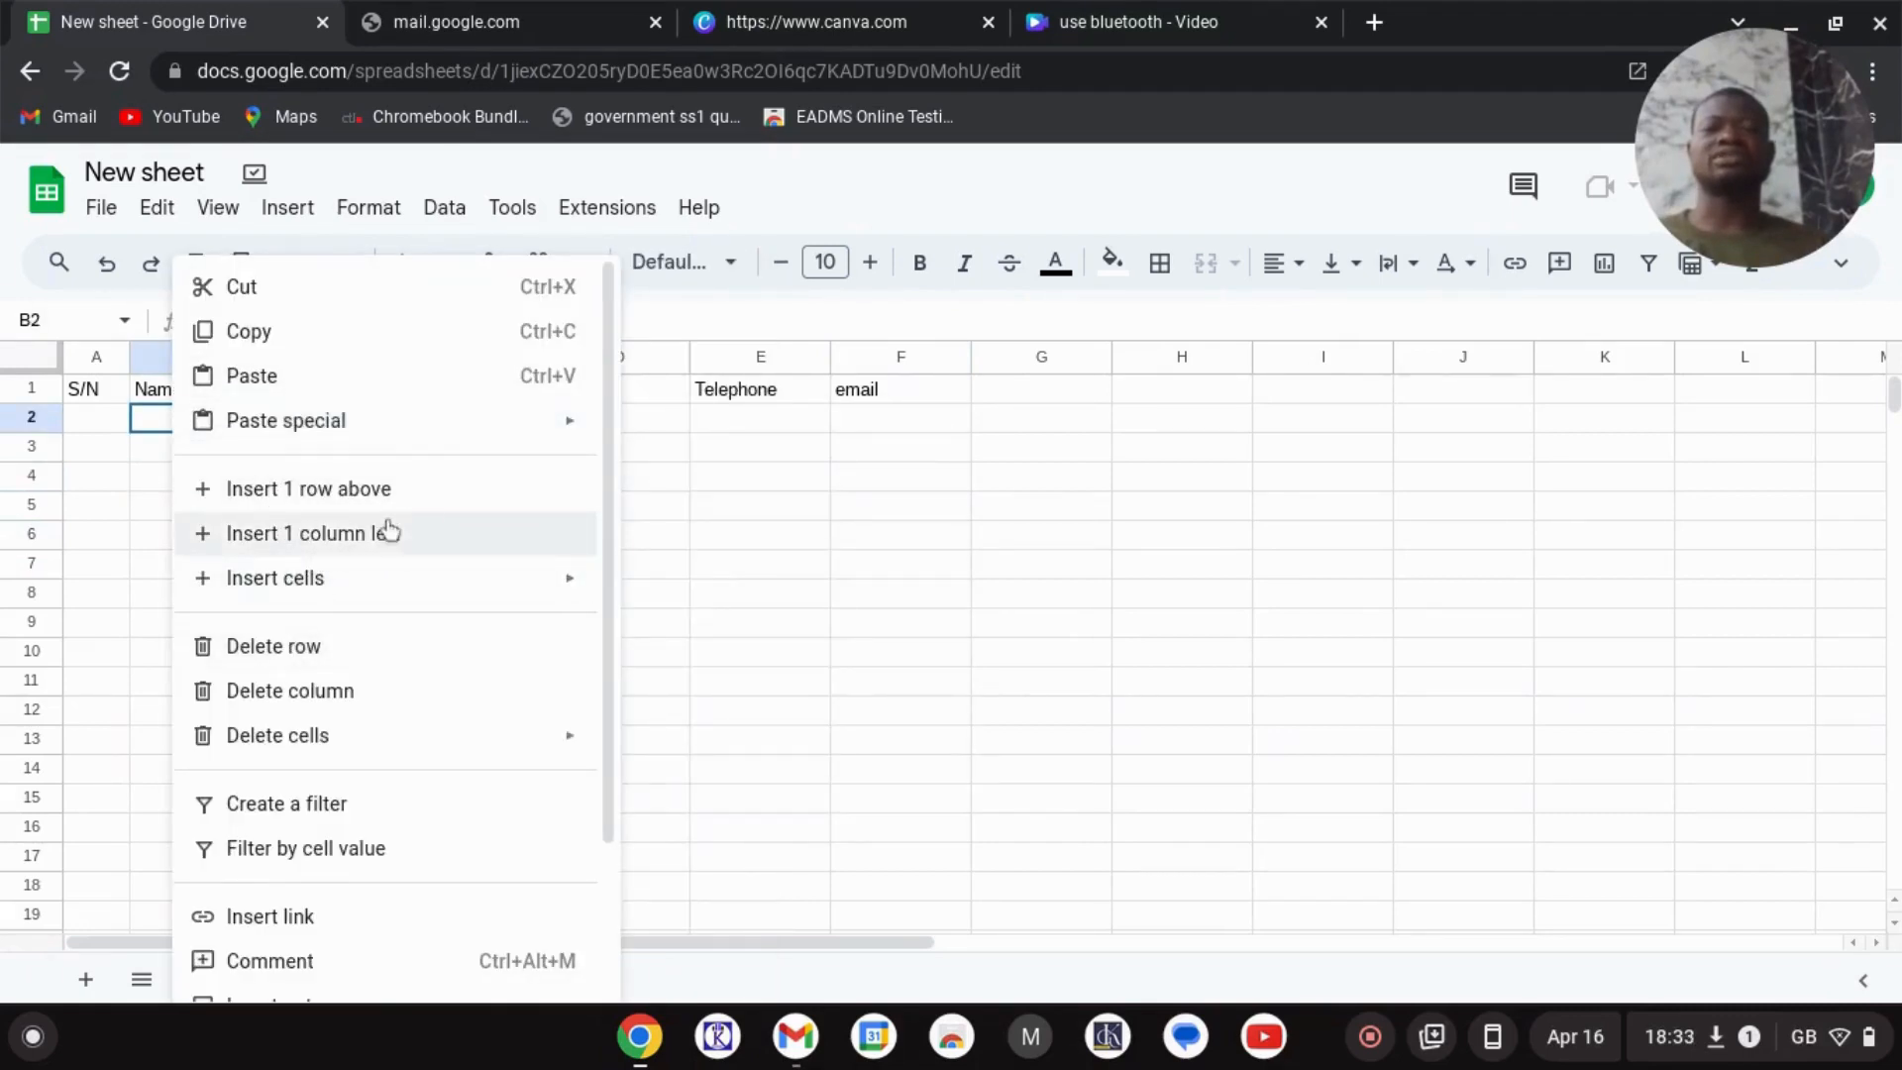
pyautogui.moveTo(284, 587)
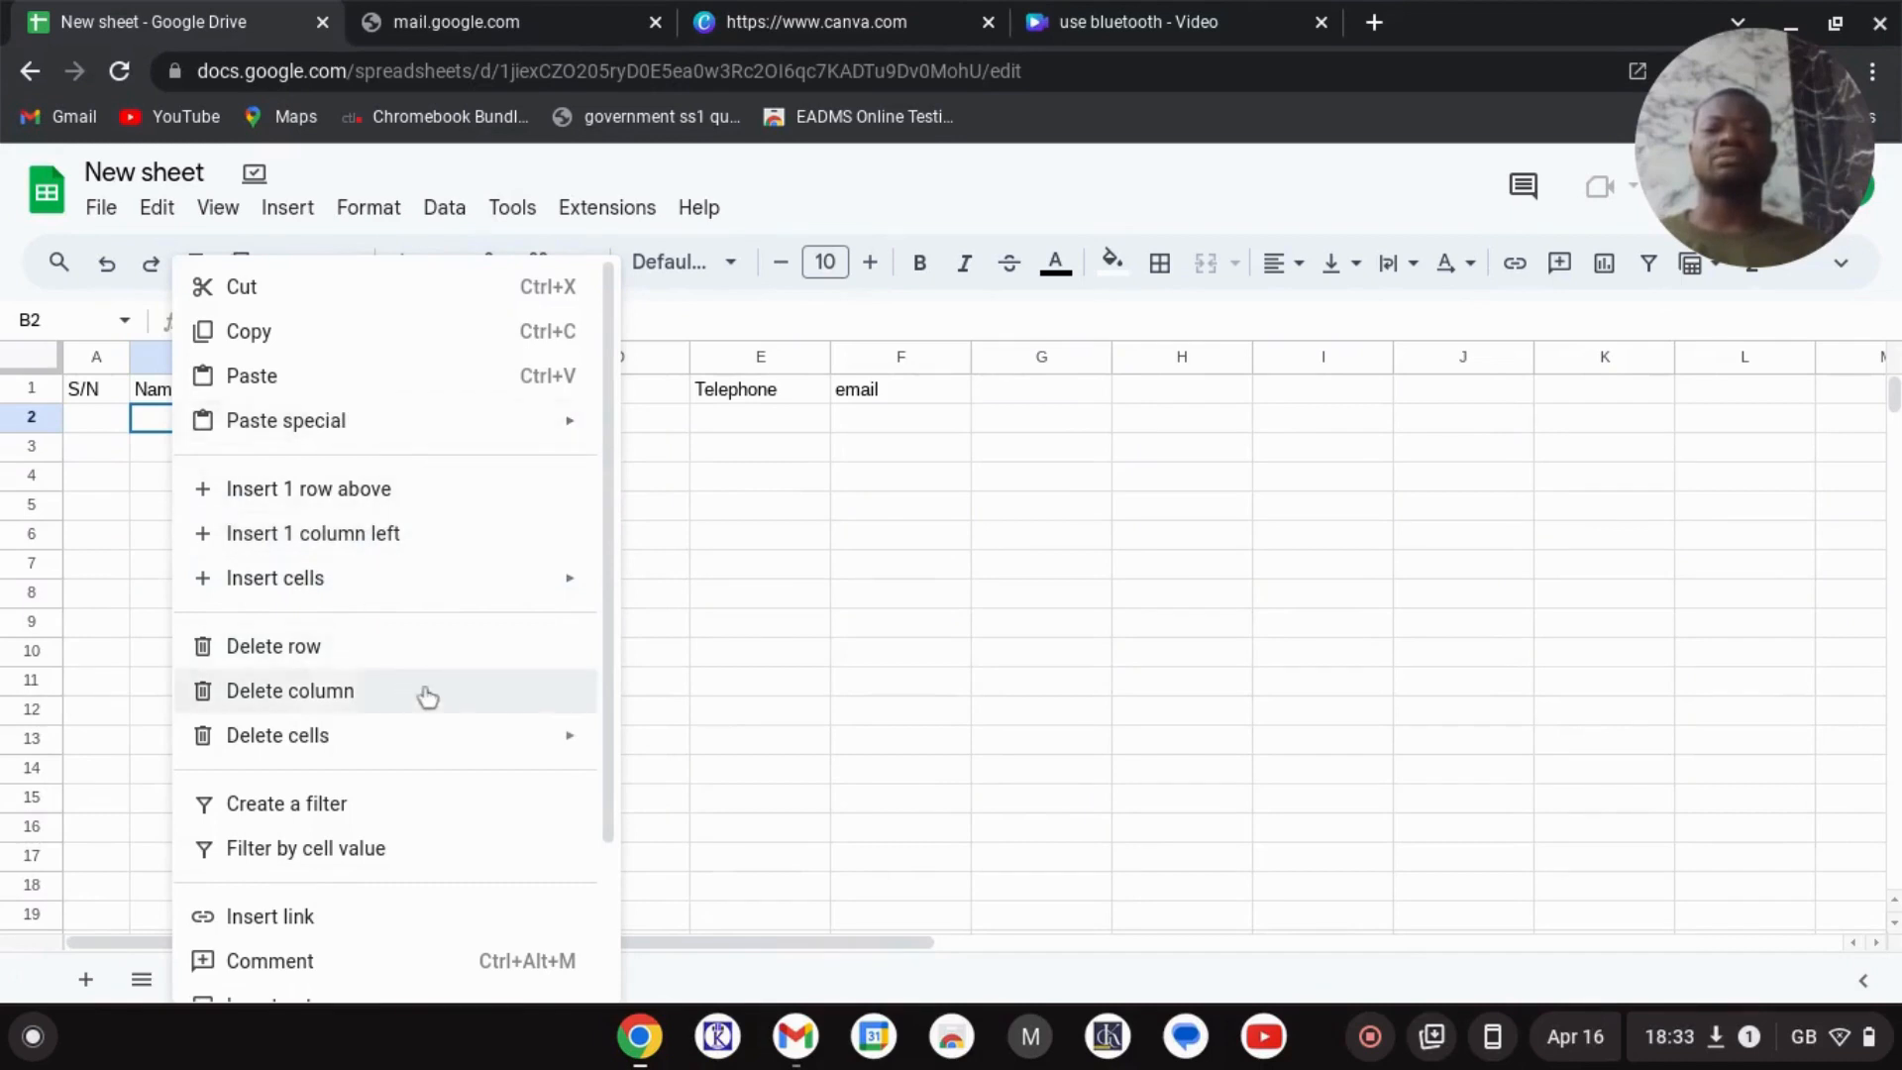
pyautogui.scroll(-2, 514, 730)
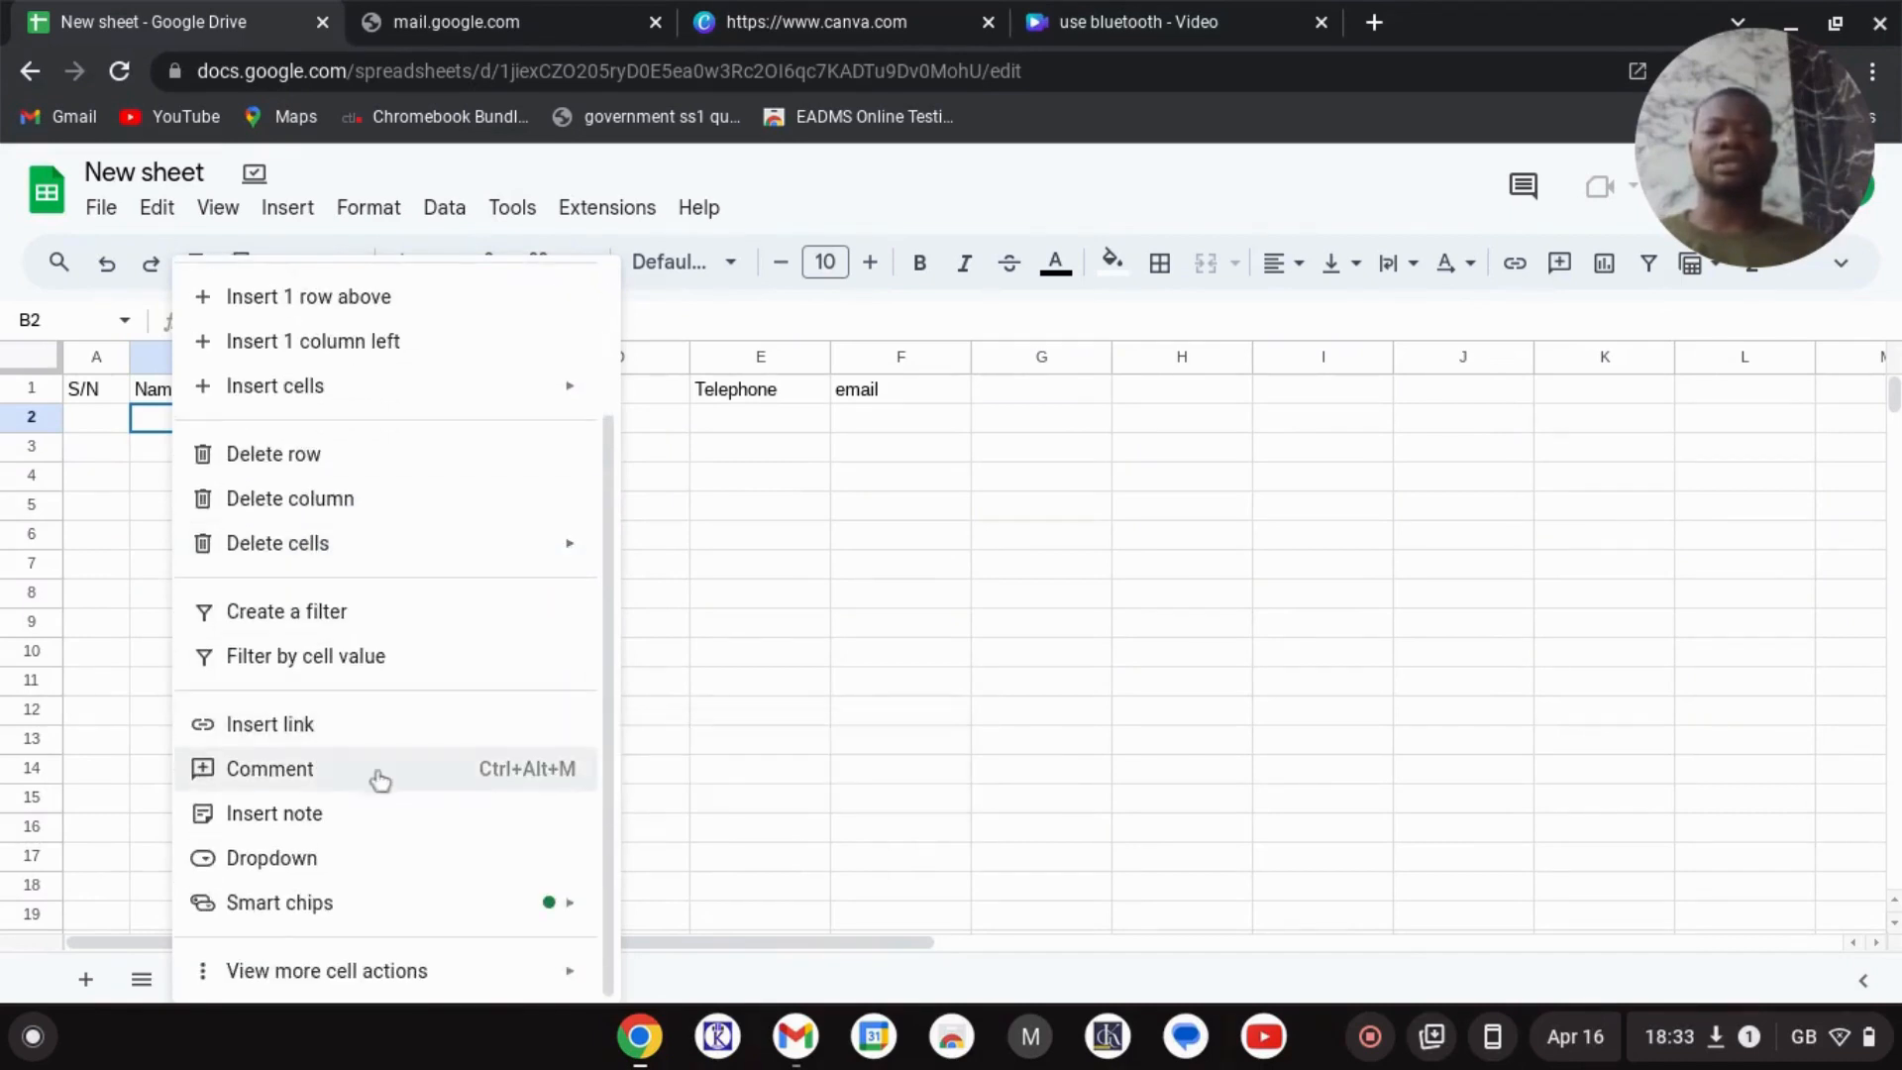
pyautogui.click(776, 622)
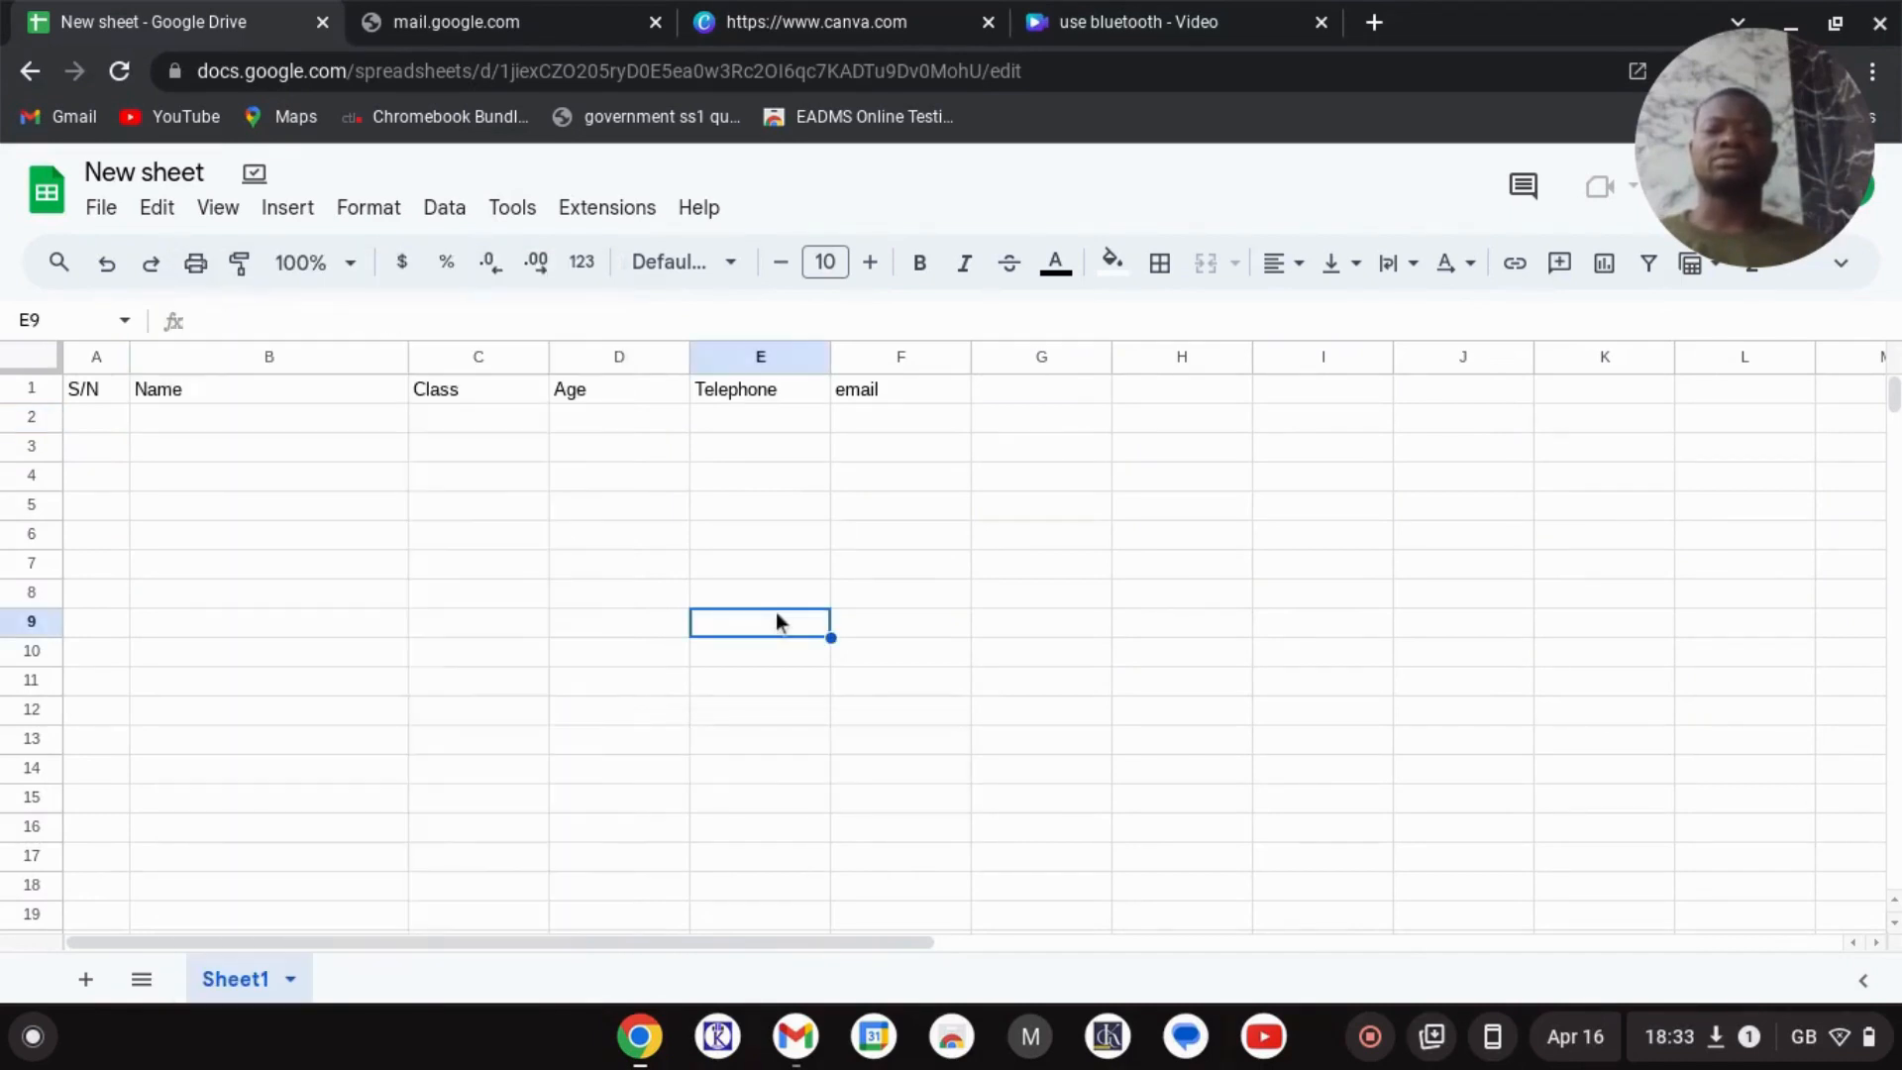
# - Start row 2 with S/N 1, the student's full name and class Jss 2
pyautogui.click(99, 420)
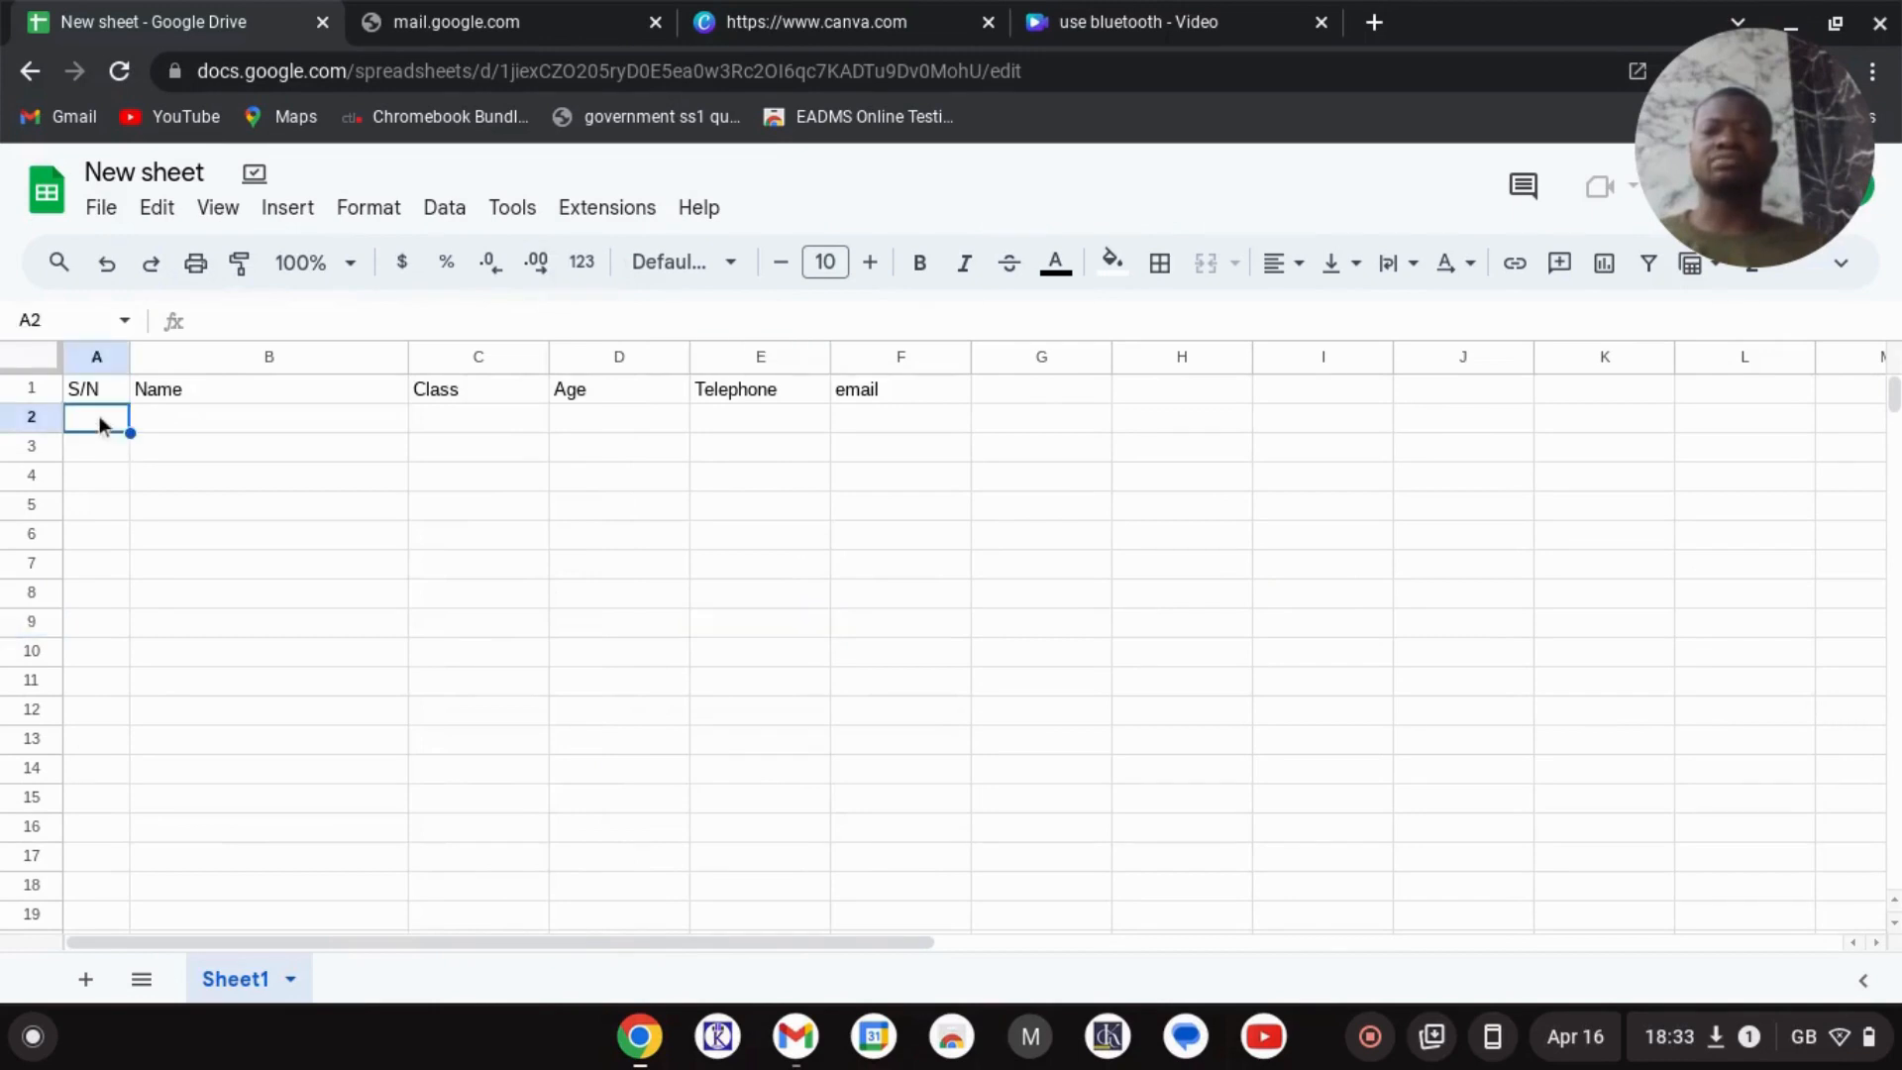
pyautogui.write('1')
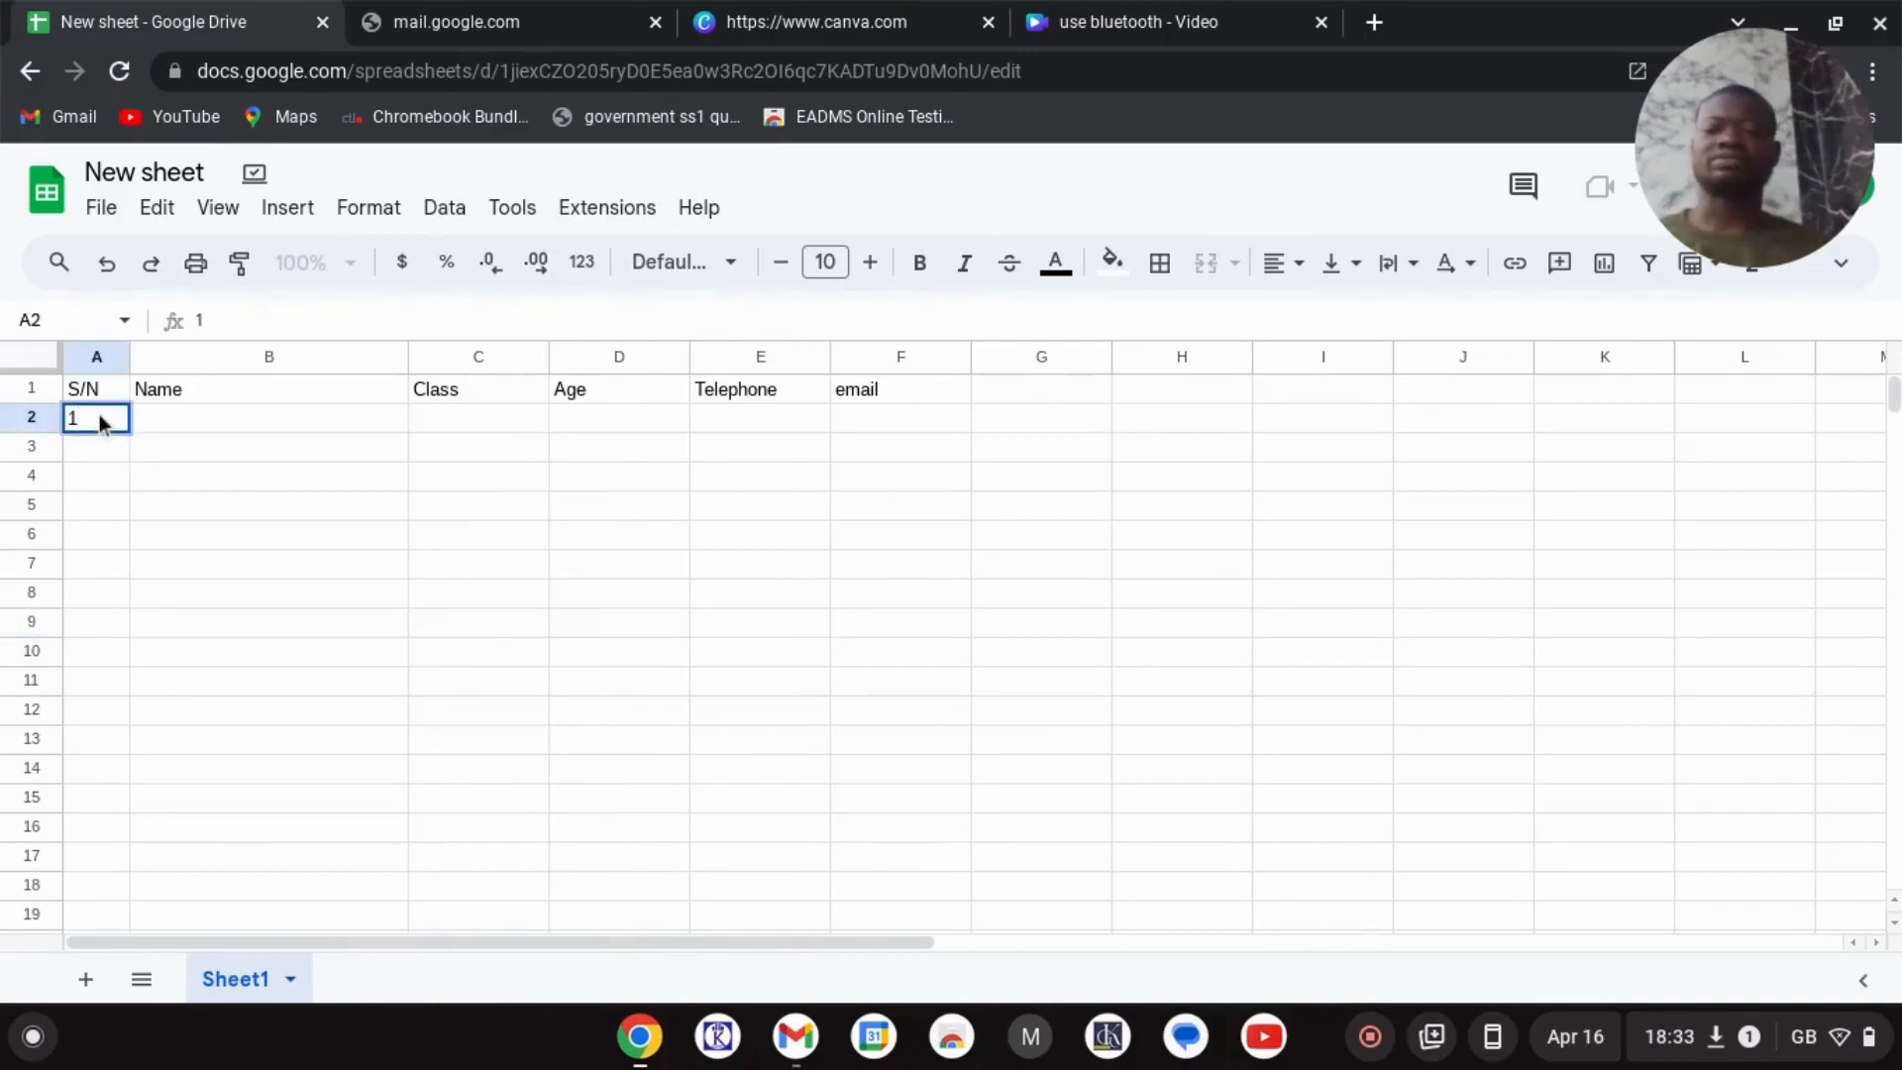
pyautogui.press('Tab')
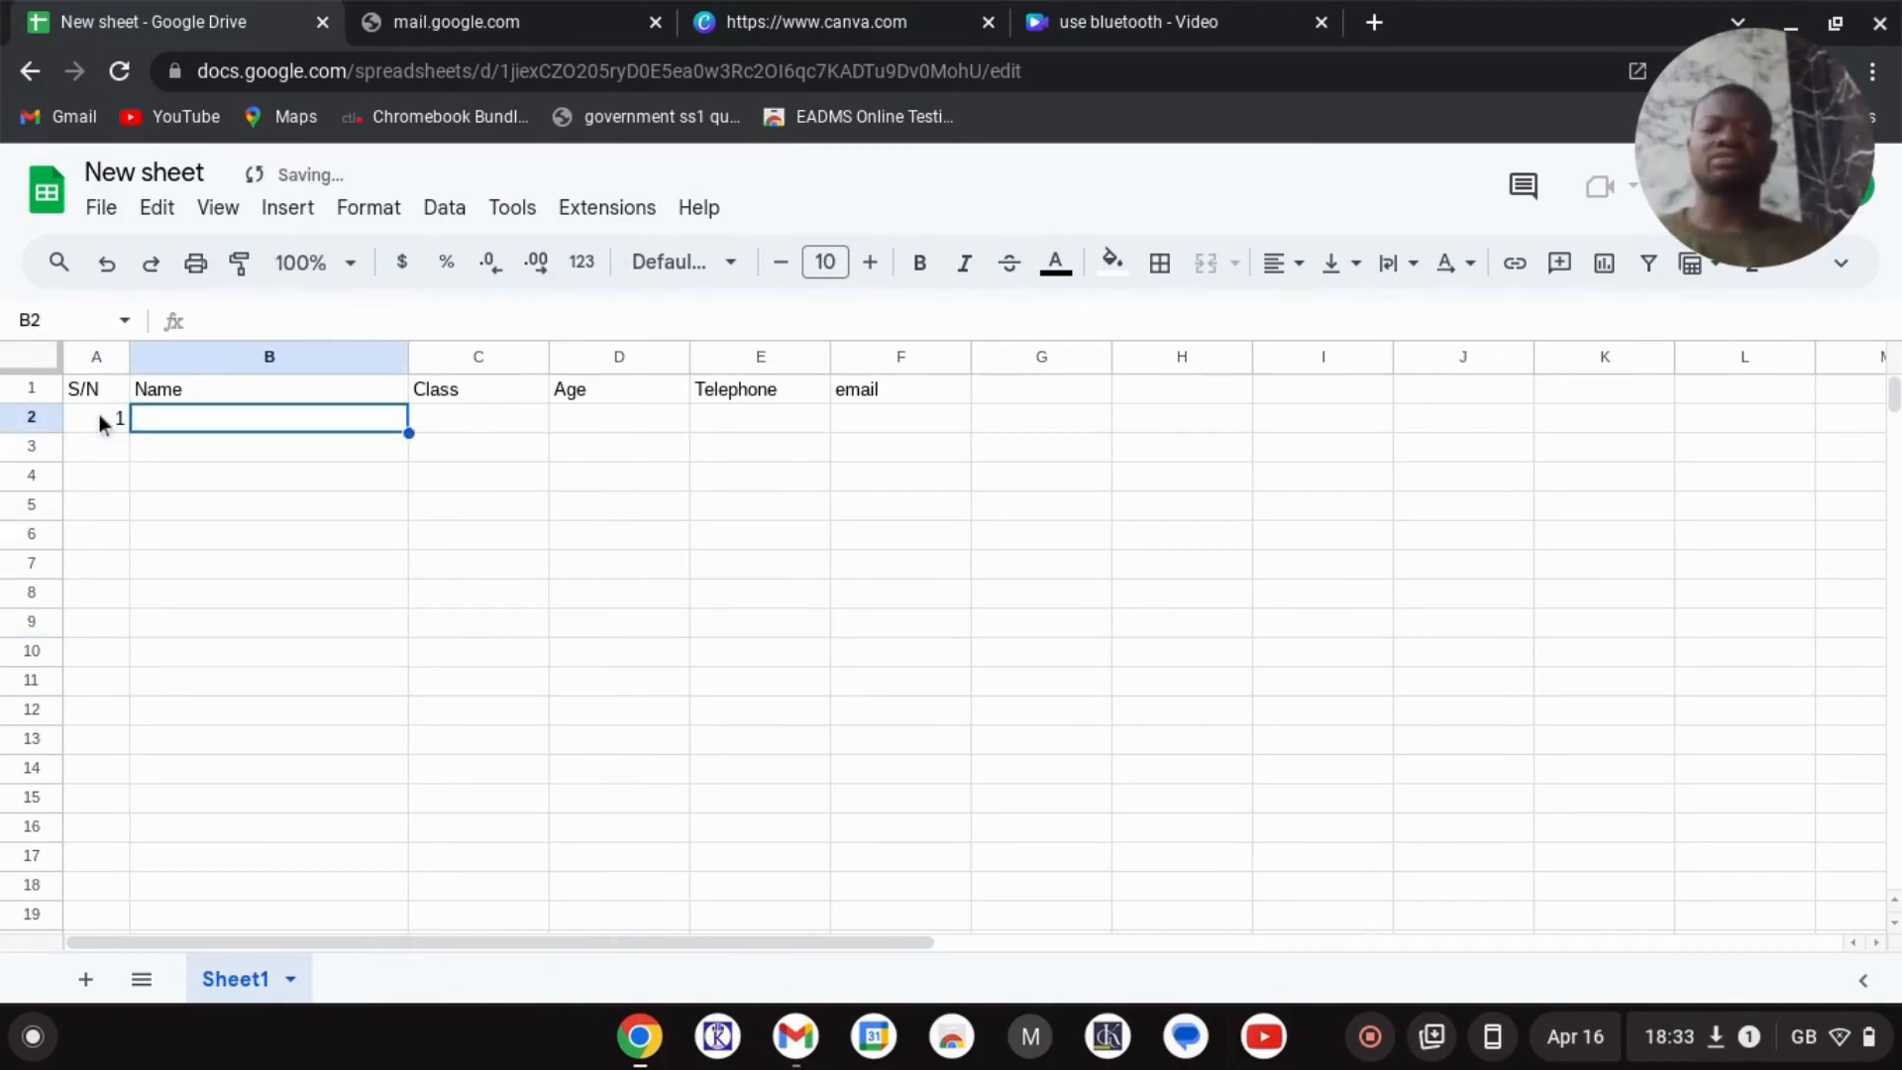
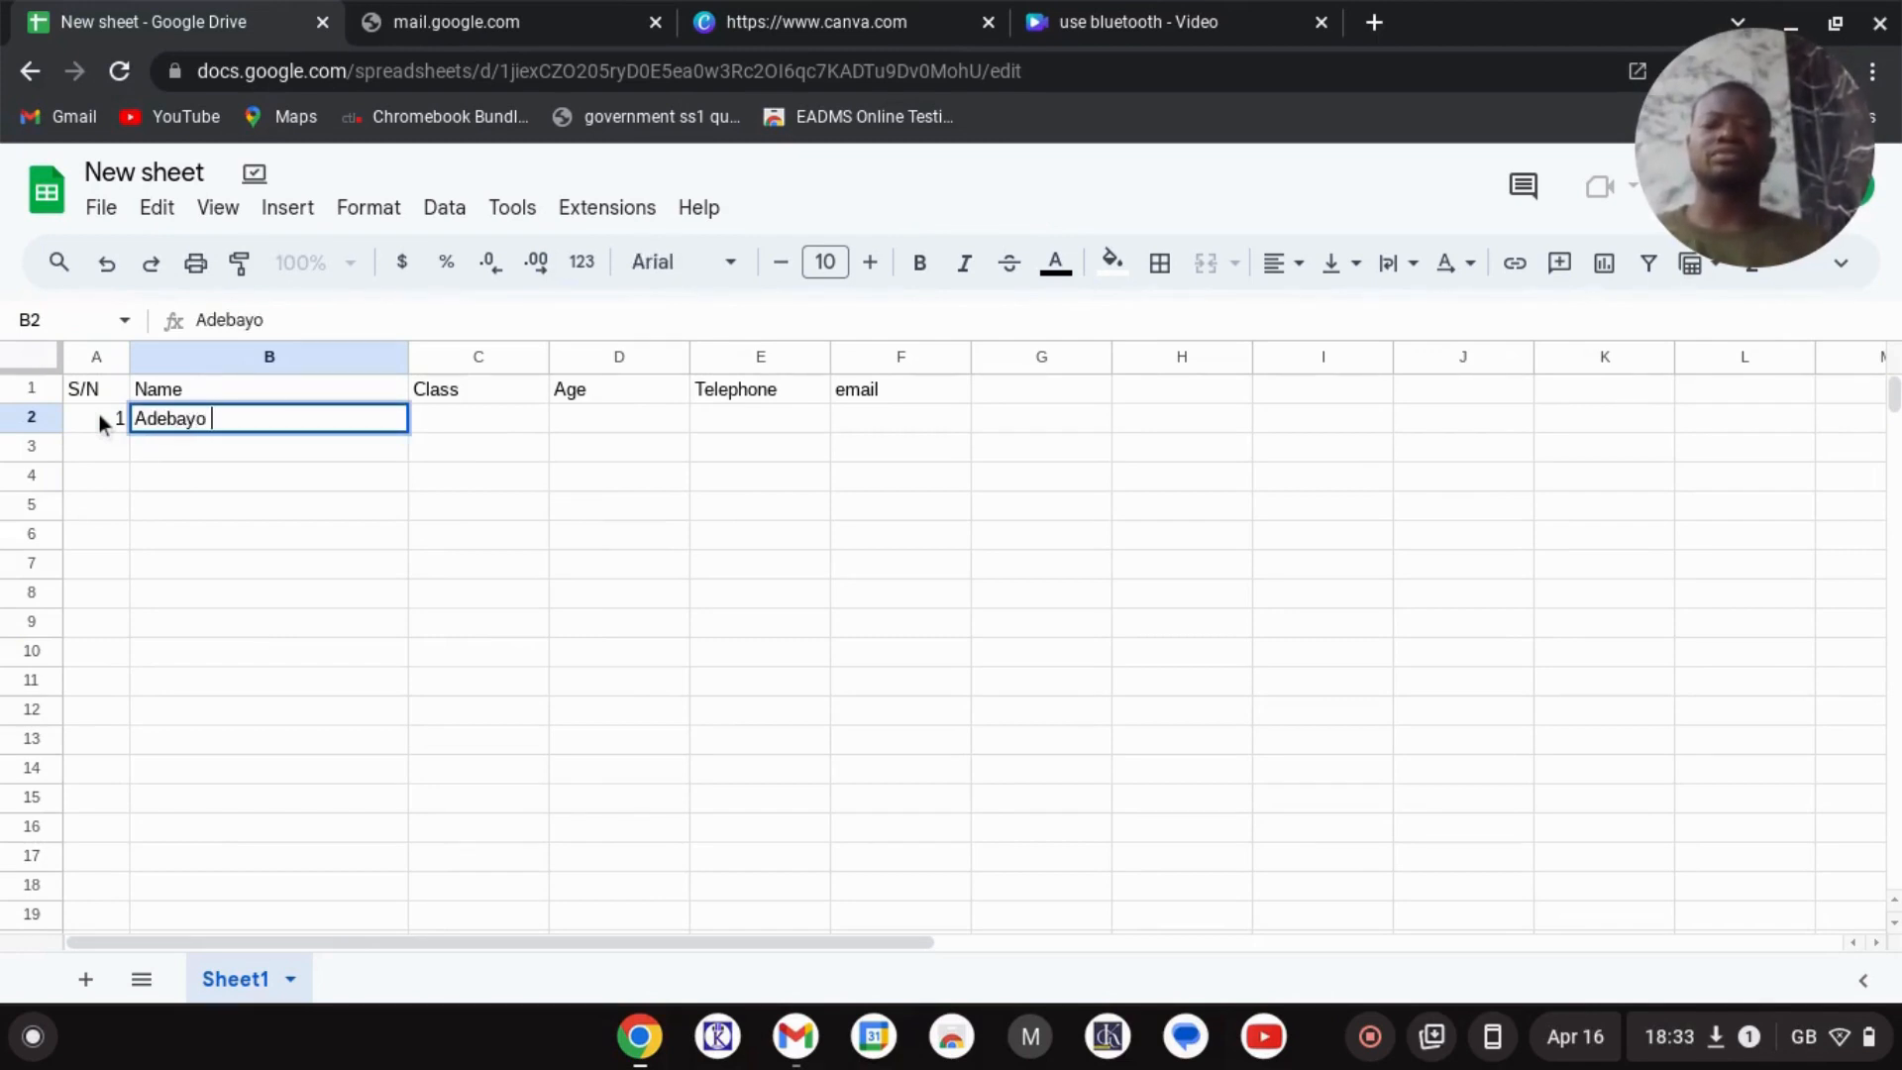
pyautogui.press('Tab')
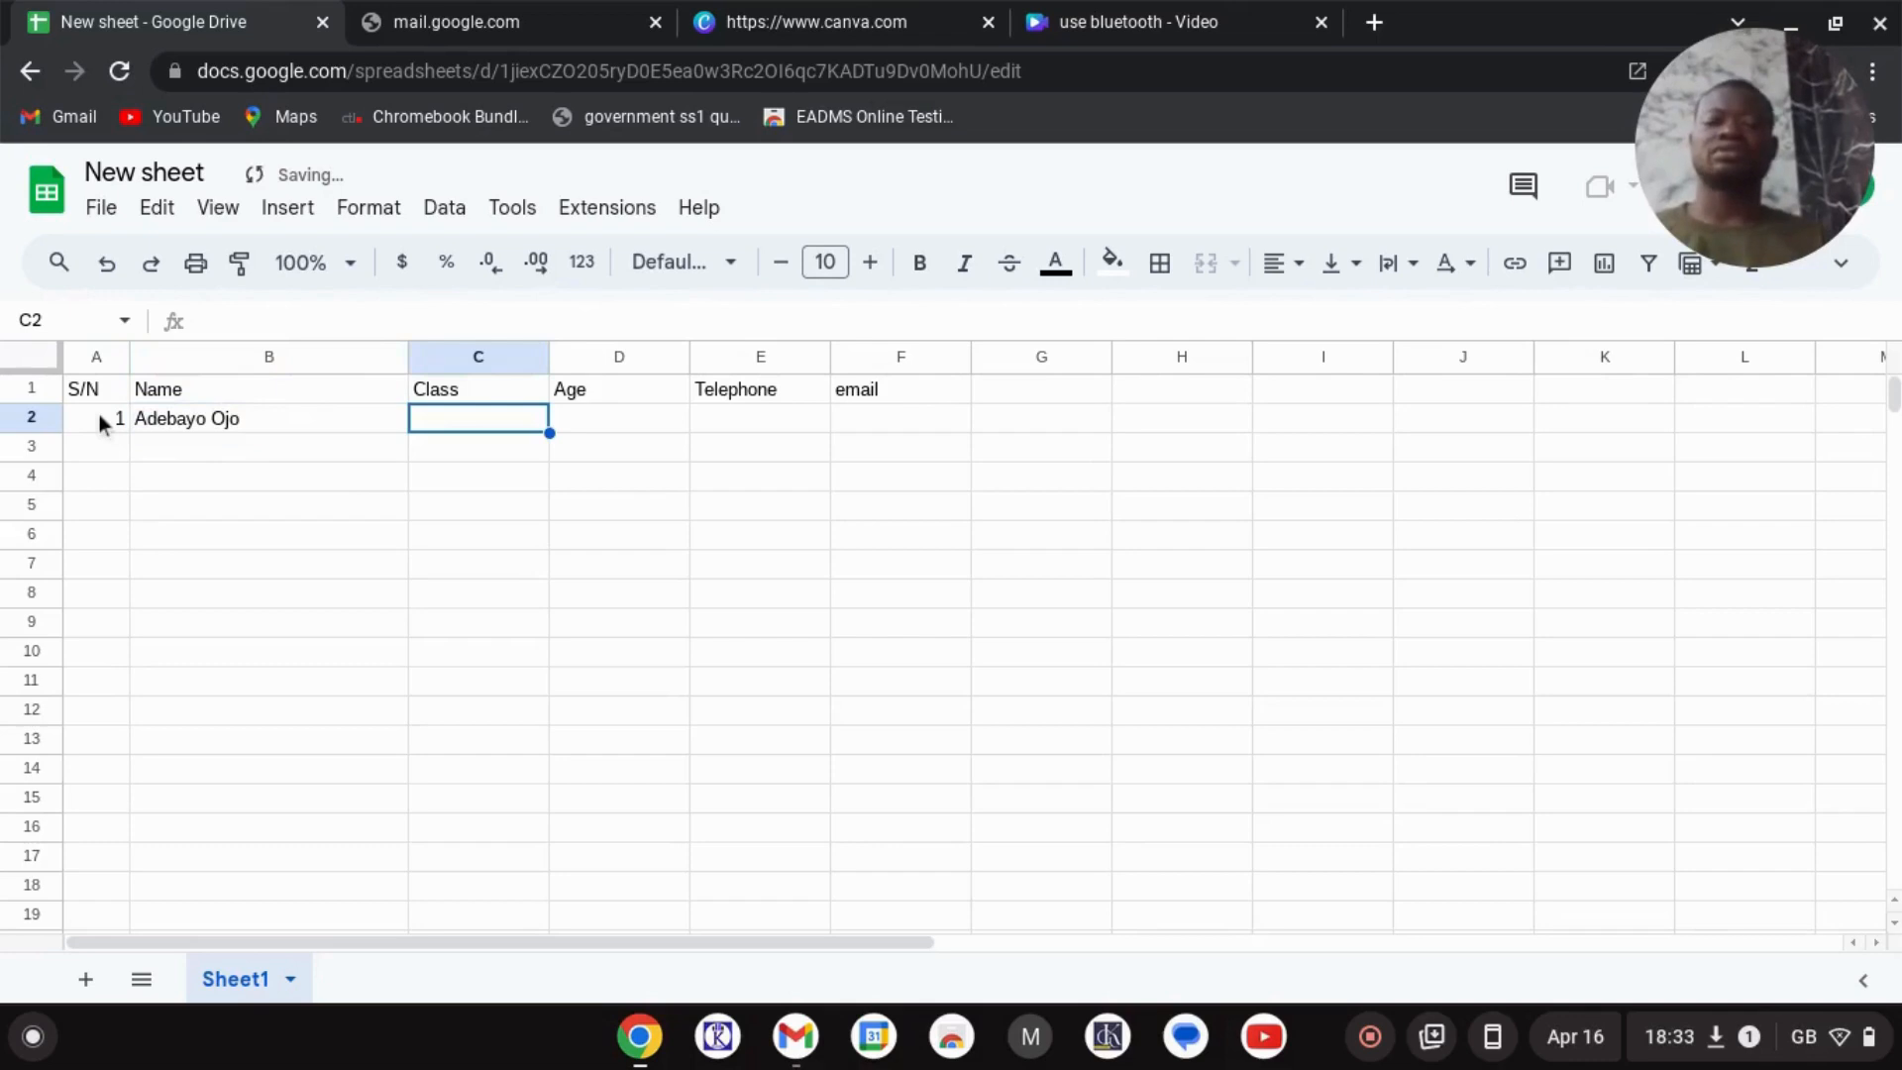
pyautogui.write('Jss 2')
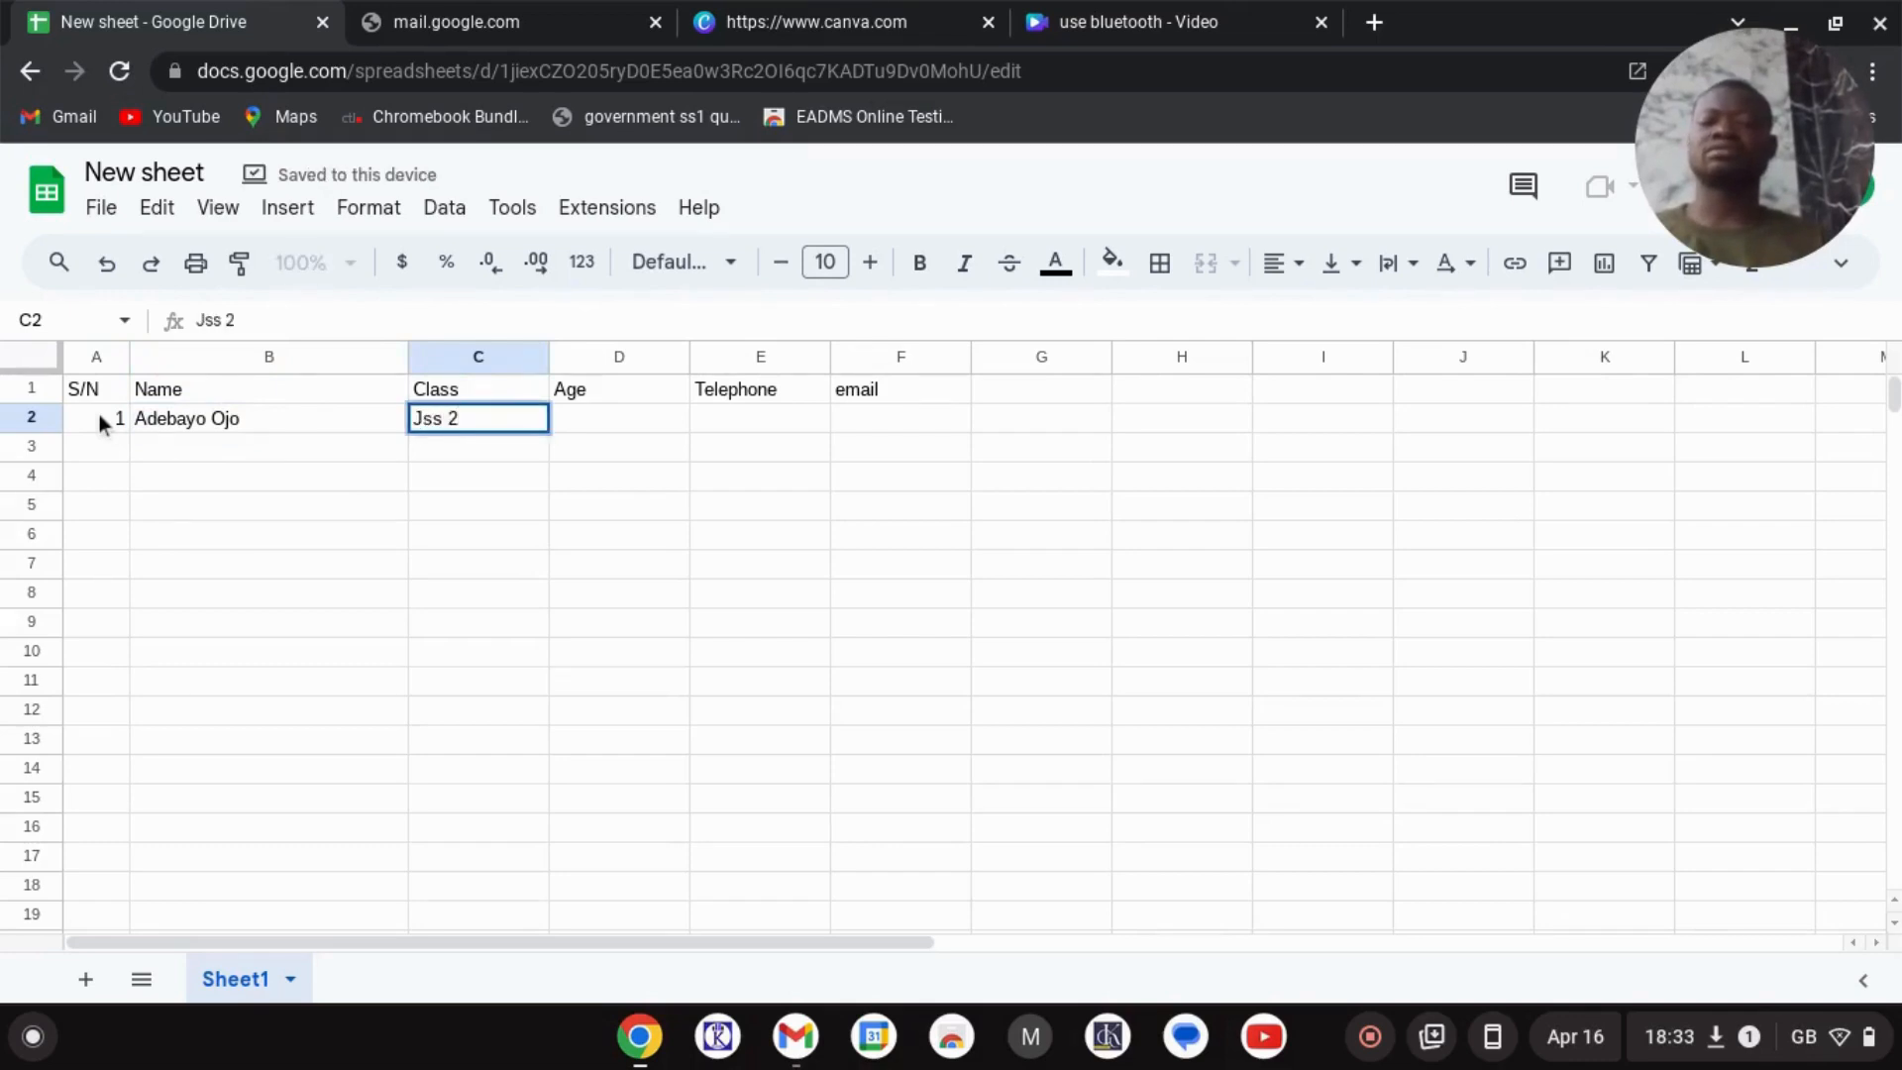
pyautogui.press('Tab')
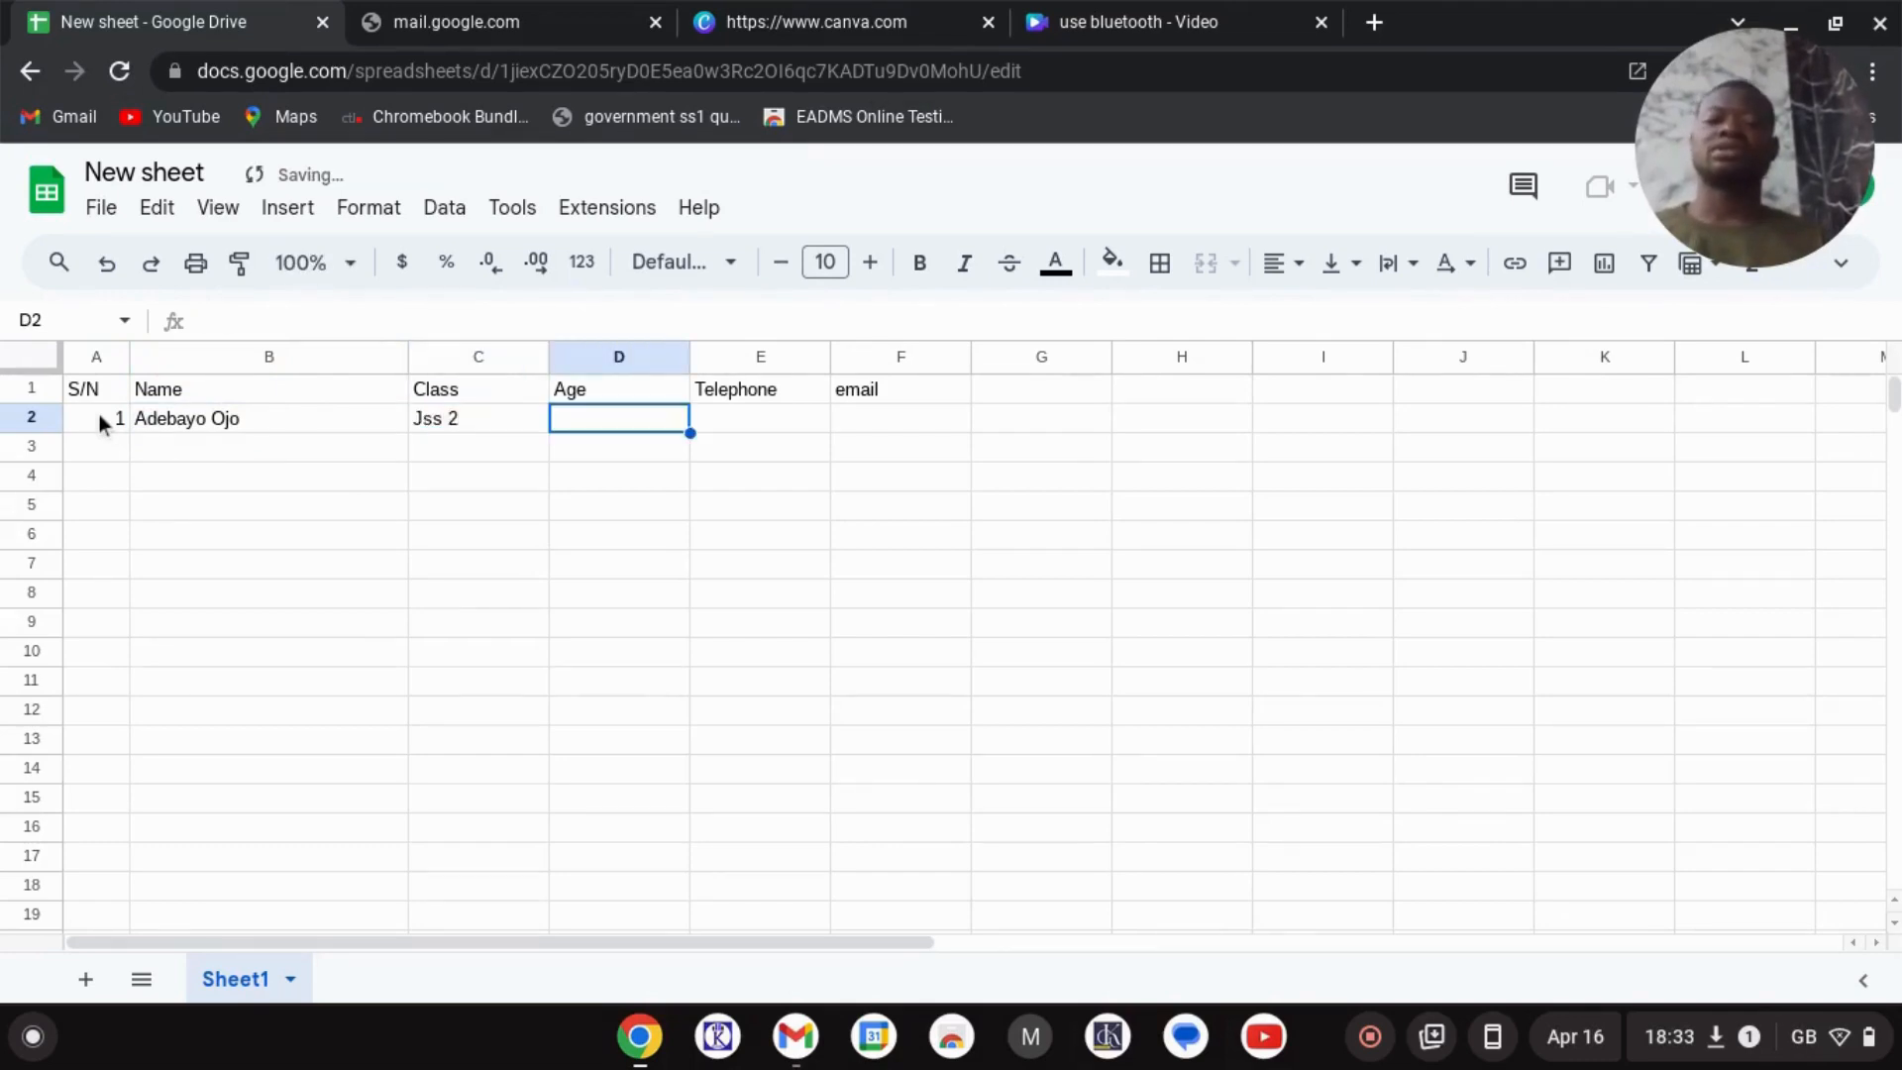
# - Add age 13, the student's phone number and e-mail address to row 2
pyautogui.write('13')
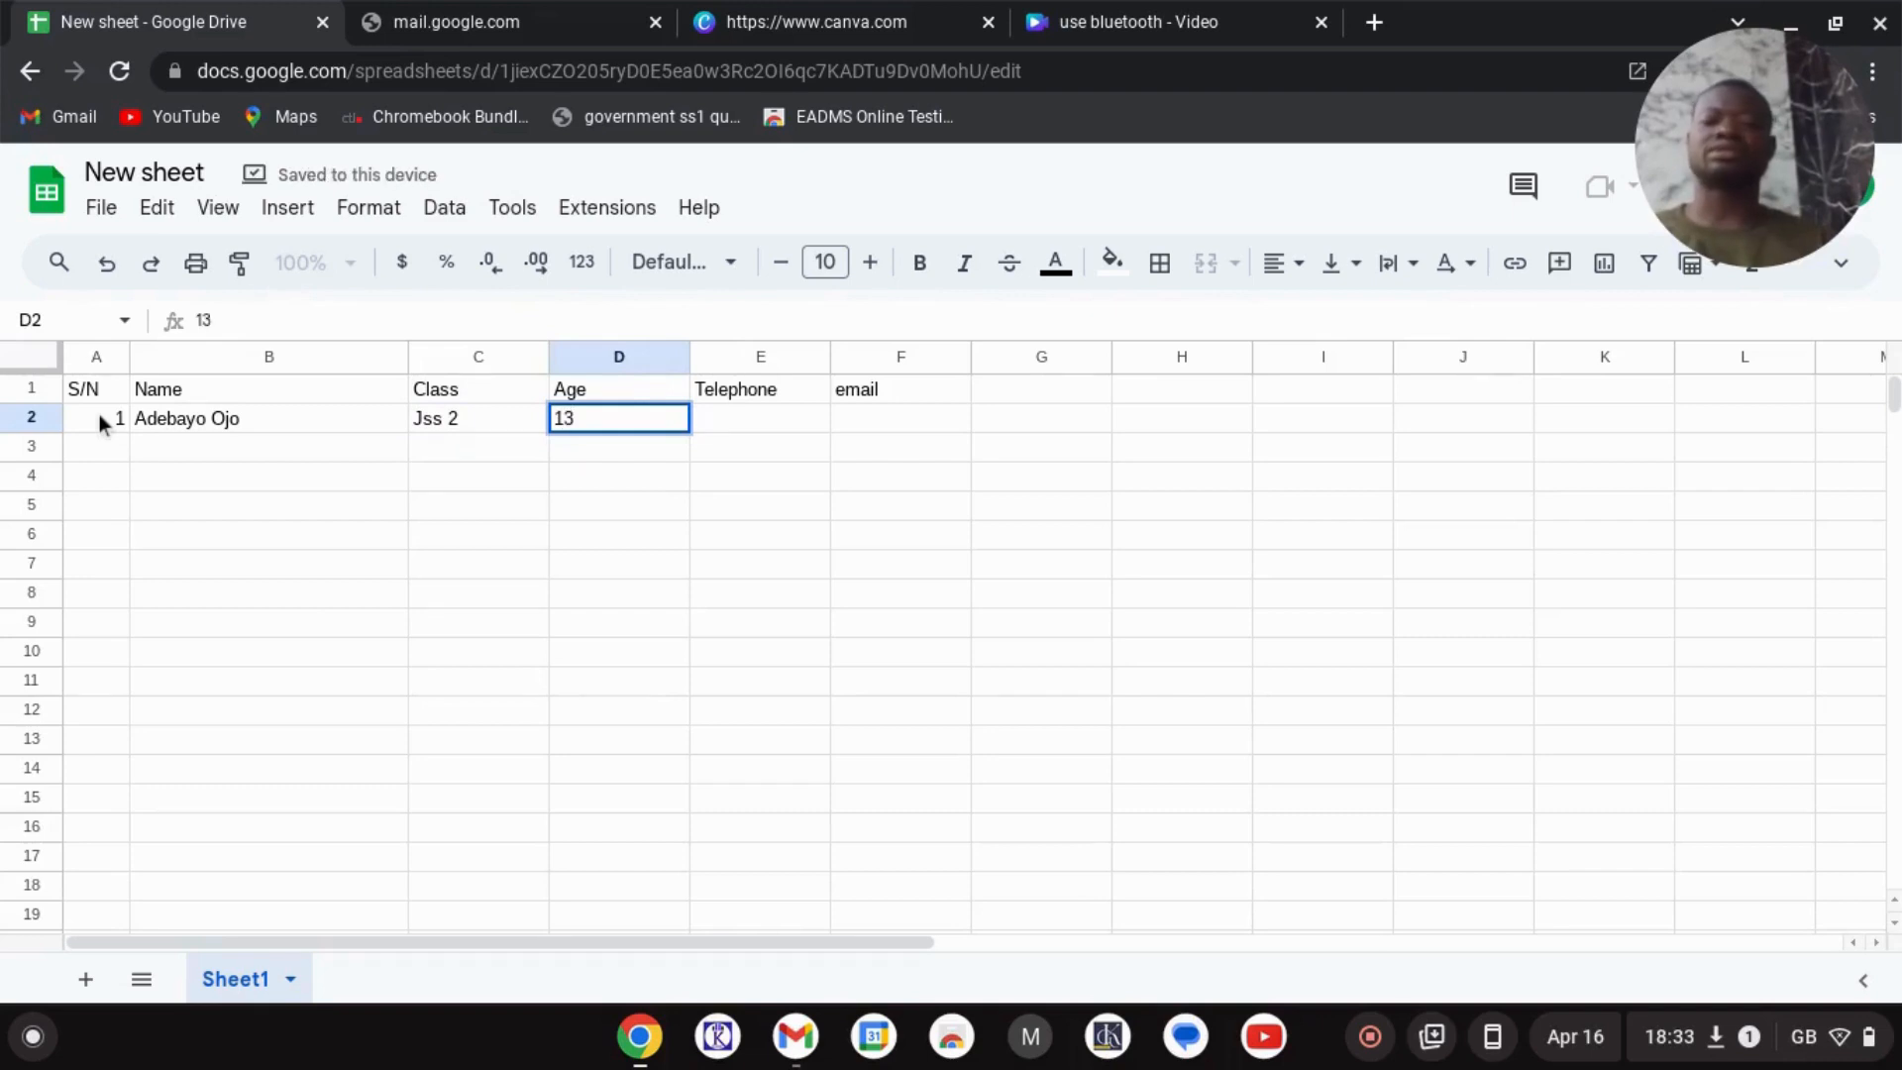
pyautogui.press('Tab')
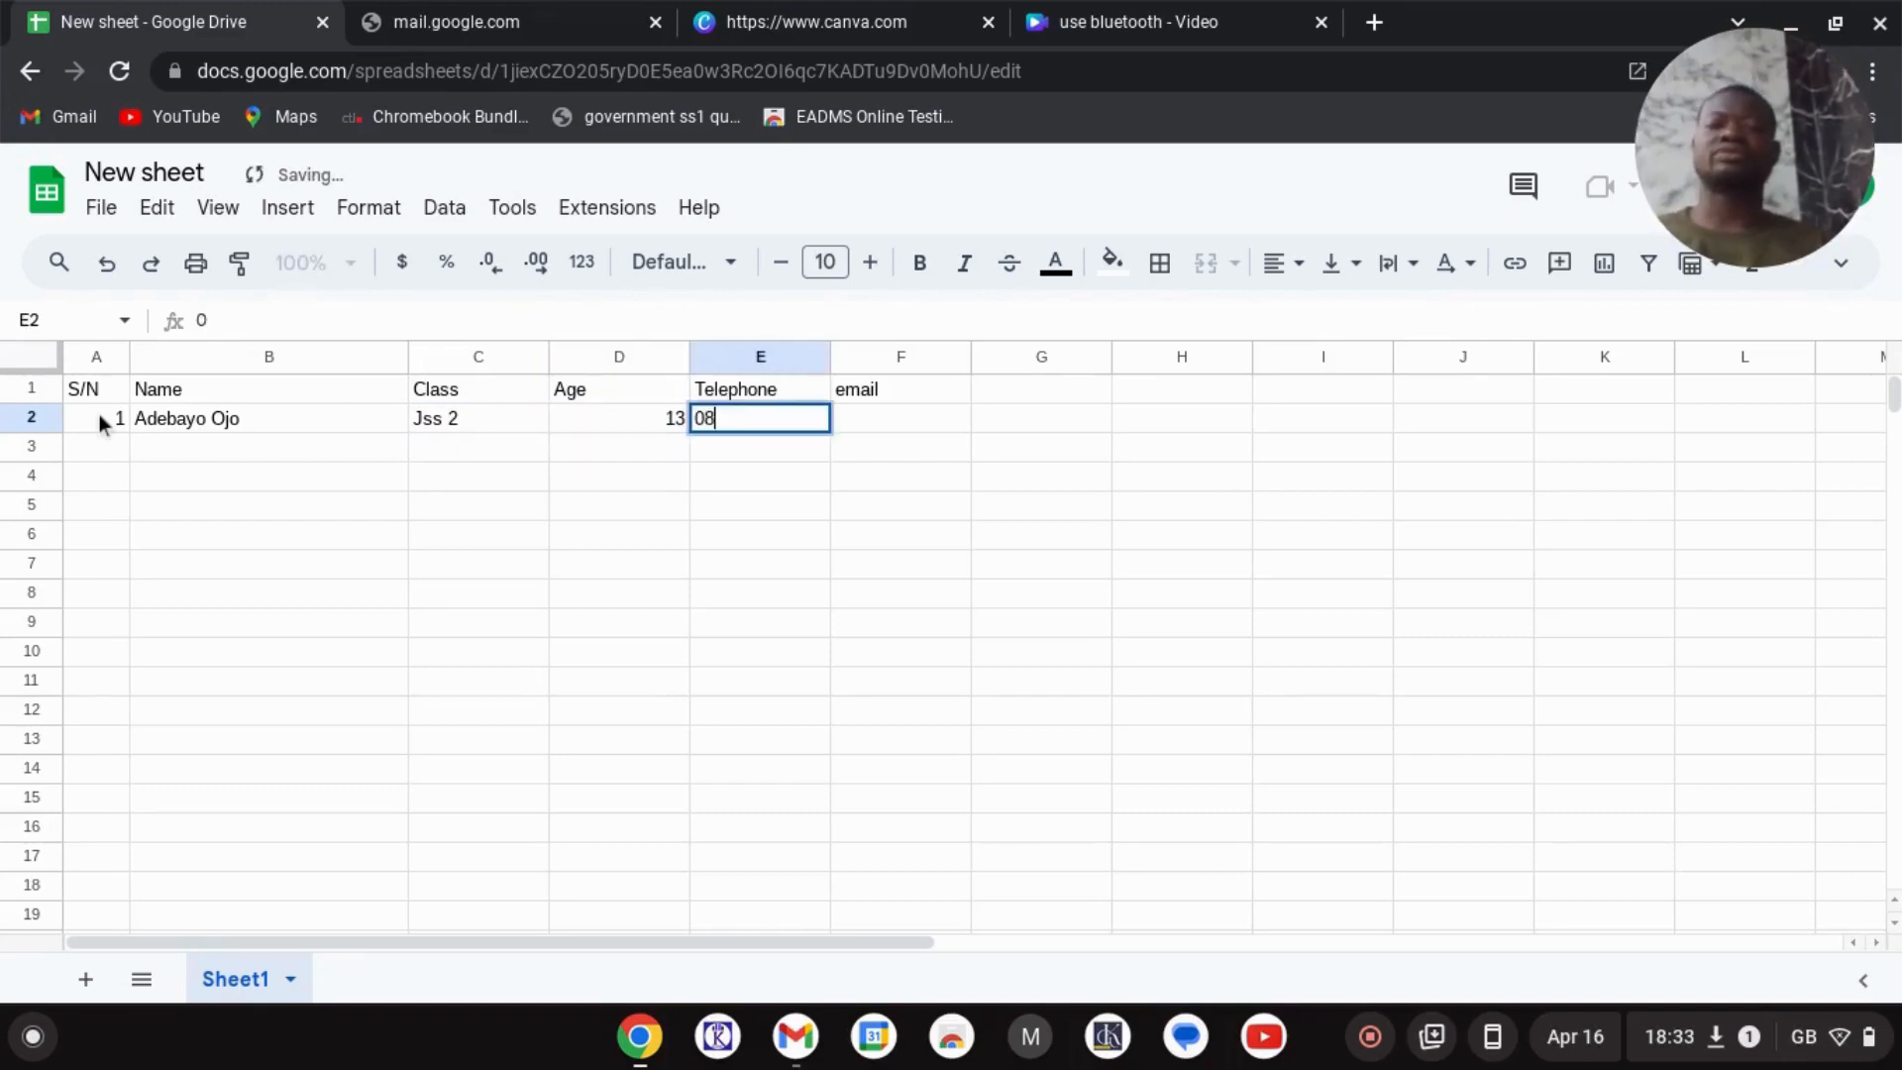
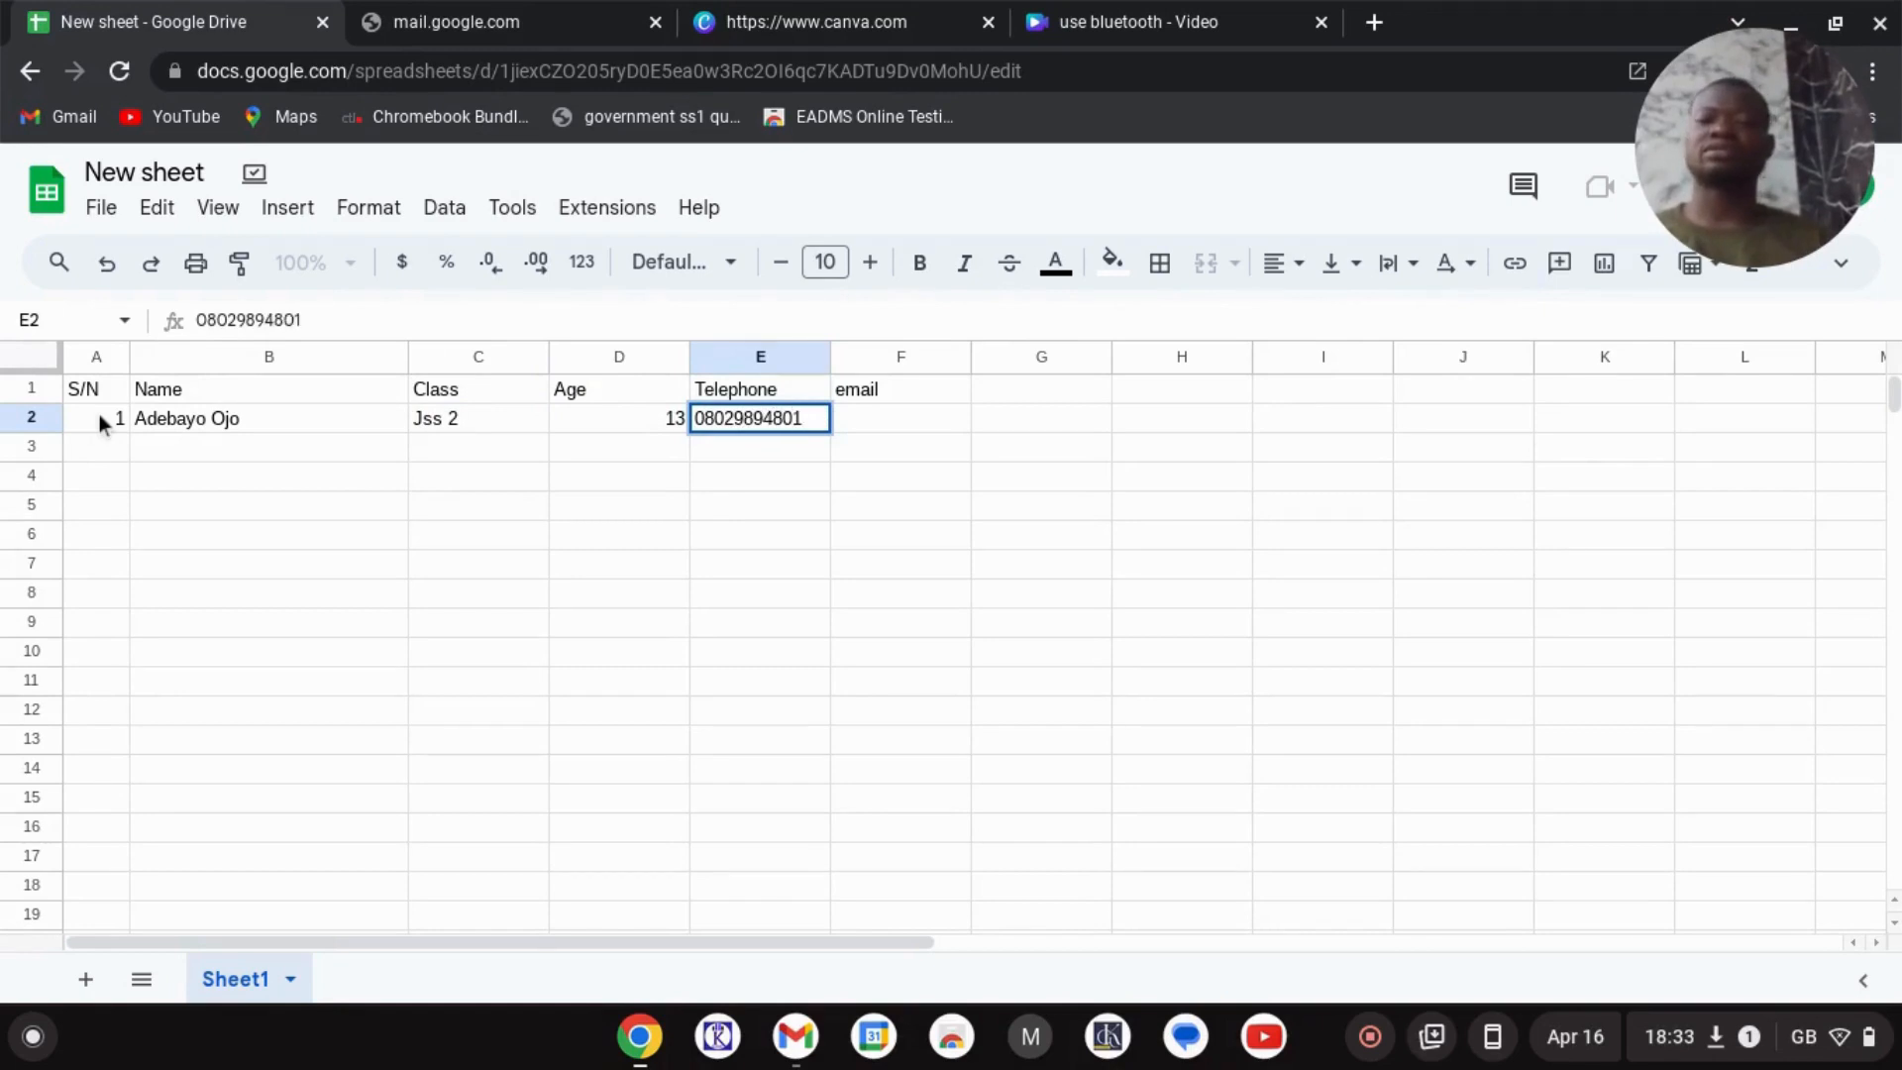
pyautogui.press('Tab')
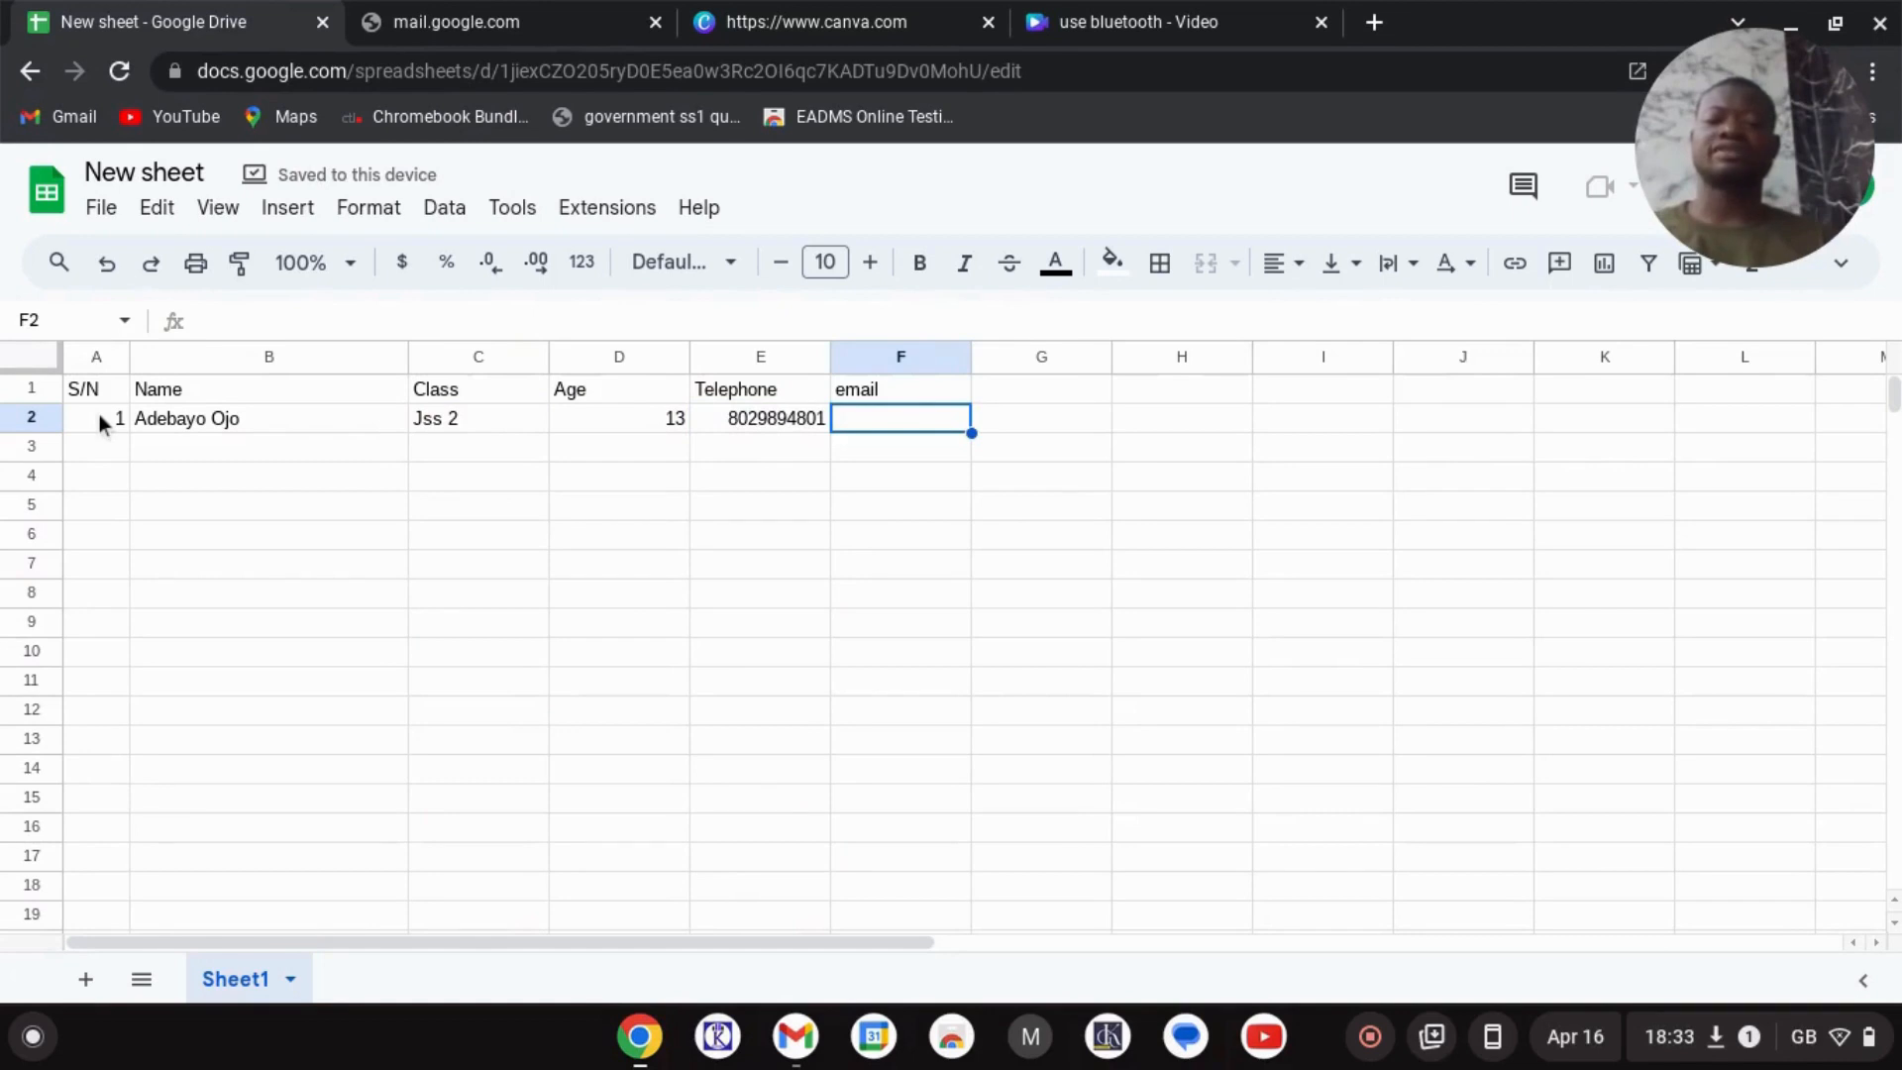
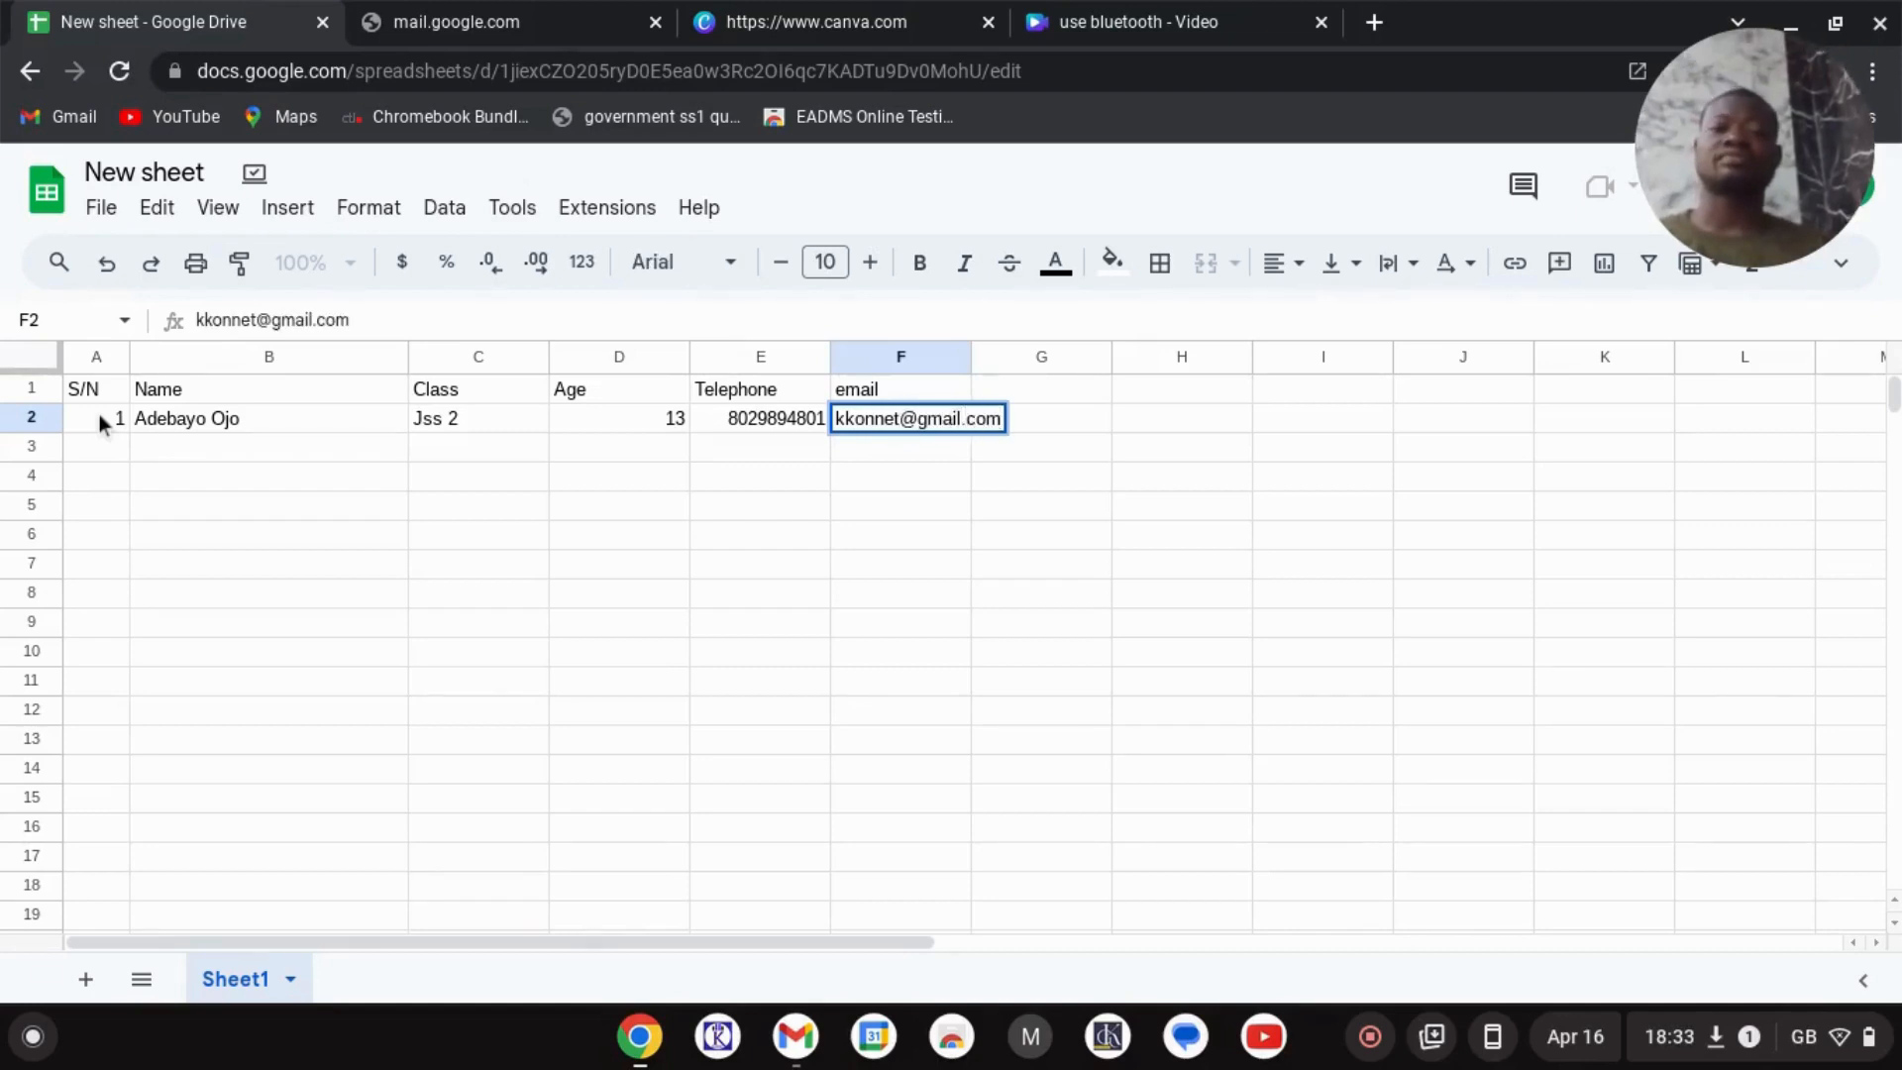
pyautogui.click(107, 432)
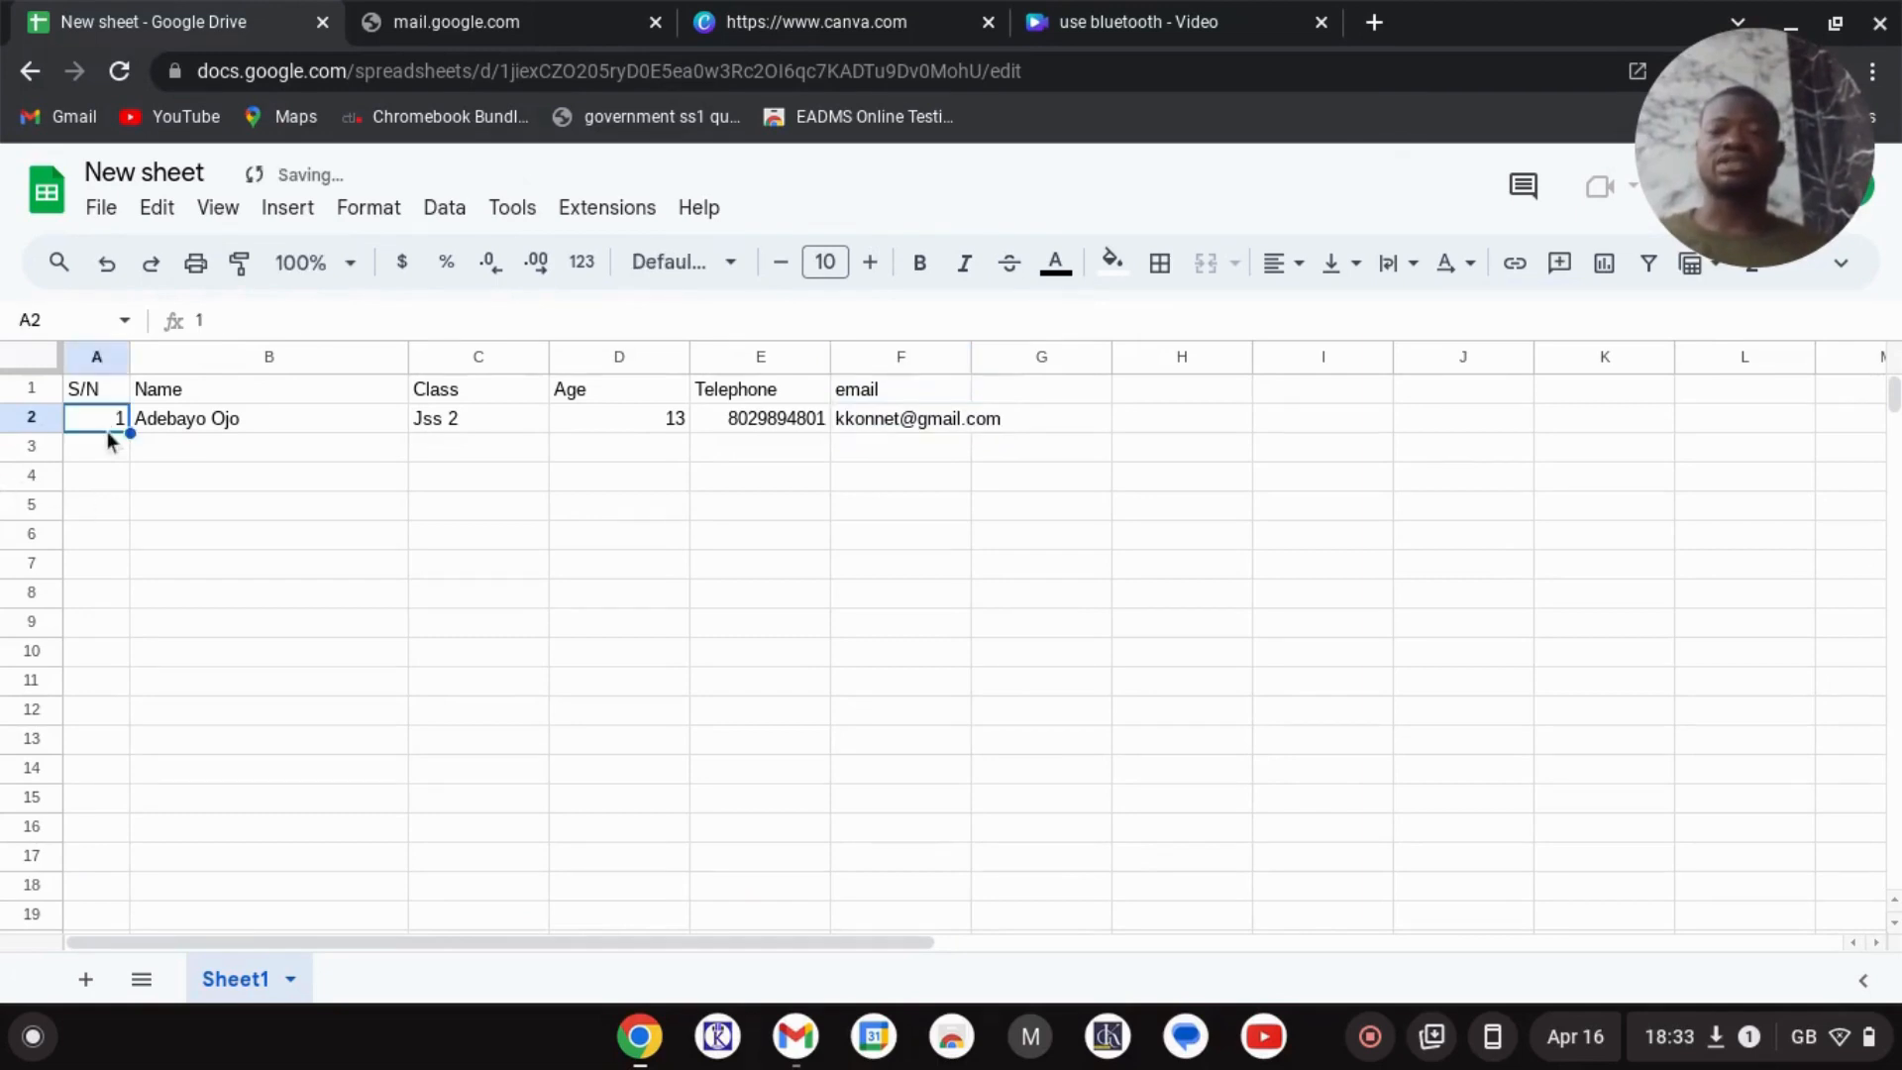
# - Enter S/N 2, the second student's name and class Ss1 in row 3
pyautogui.click(115, 438)
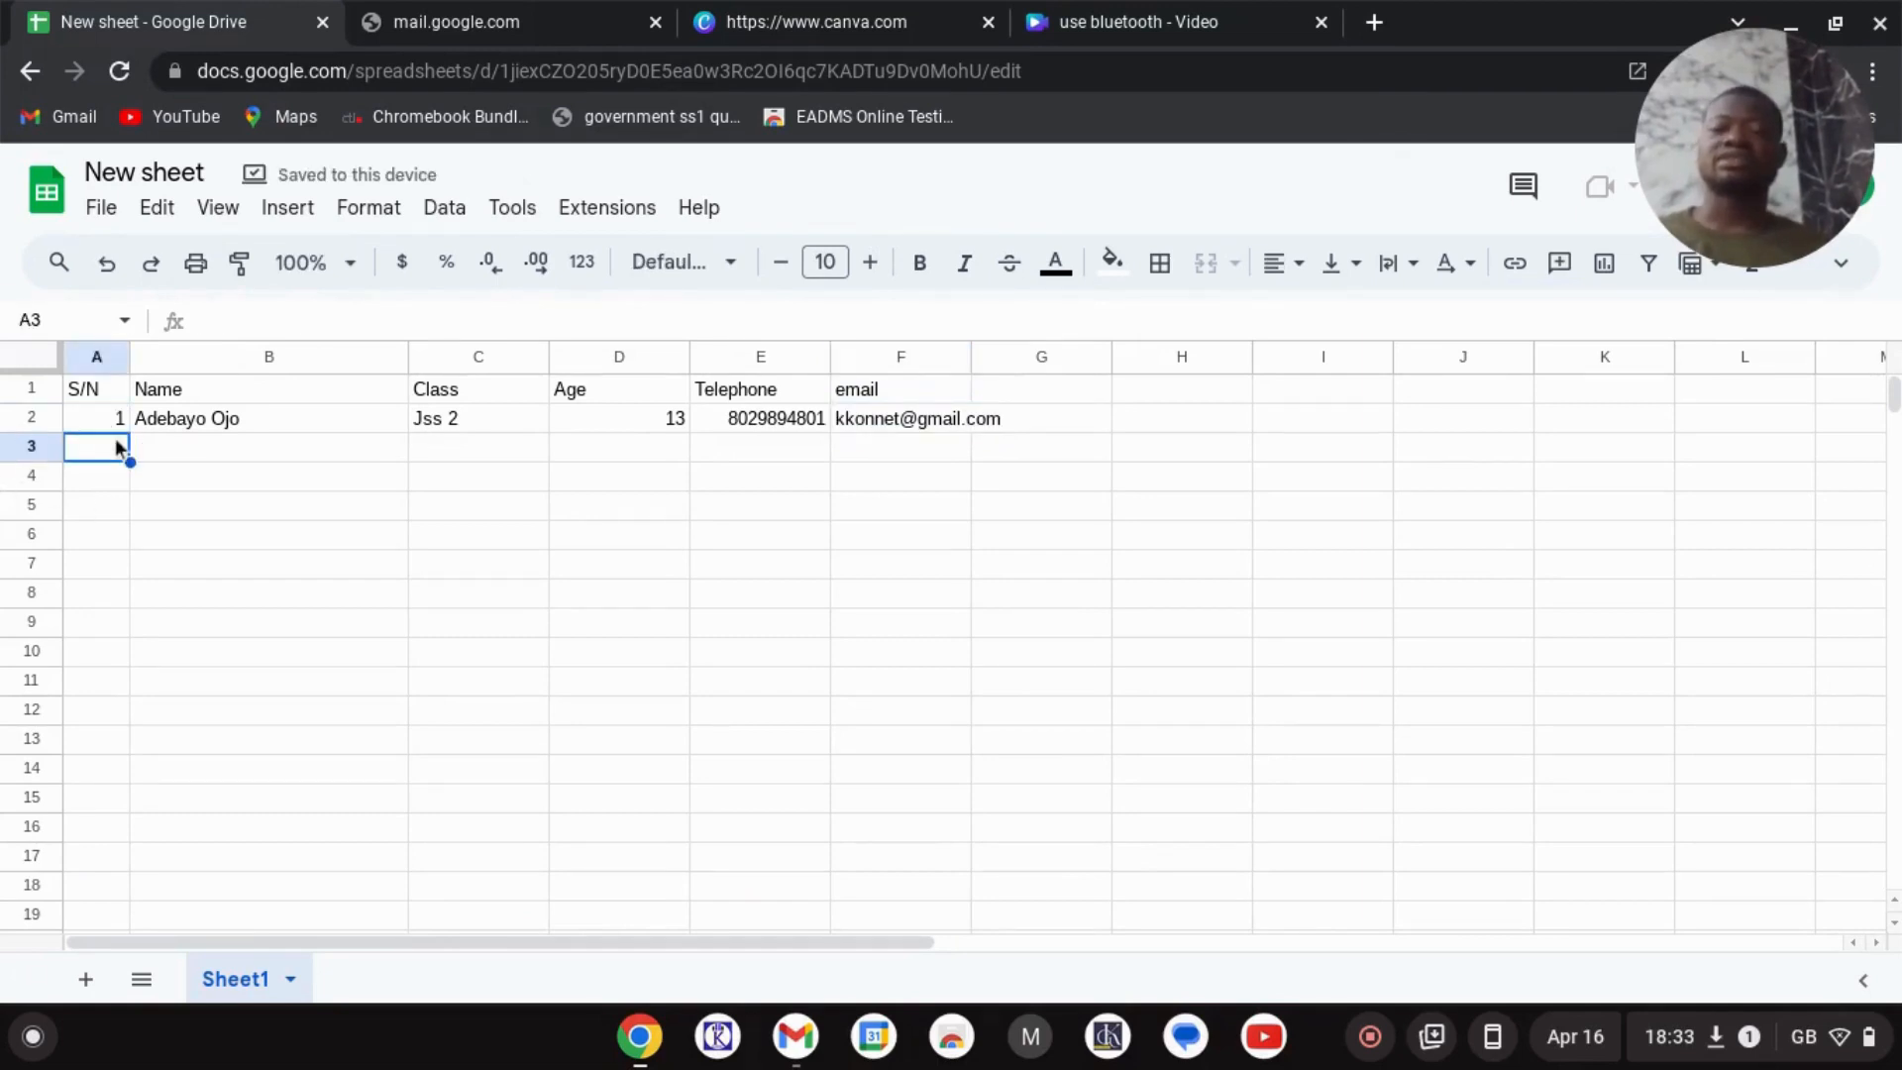
pyautogui.write('2')
pyautogui.press('Tab')
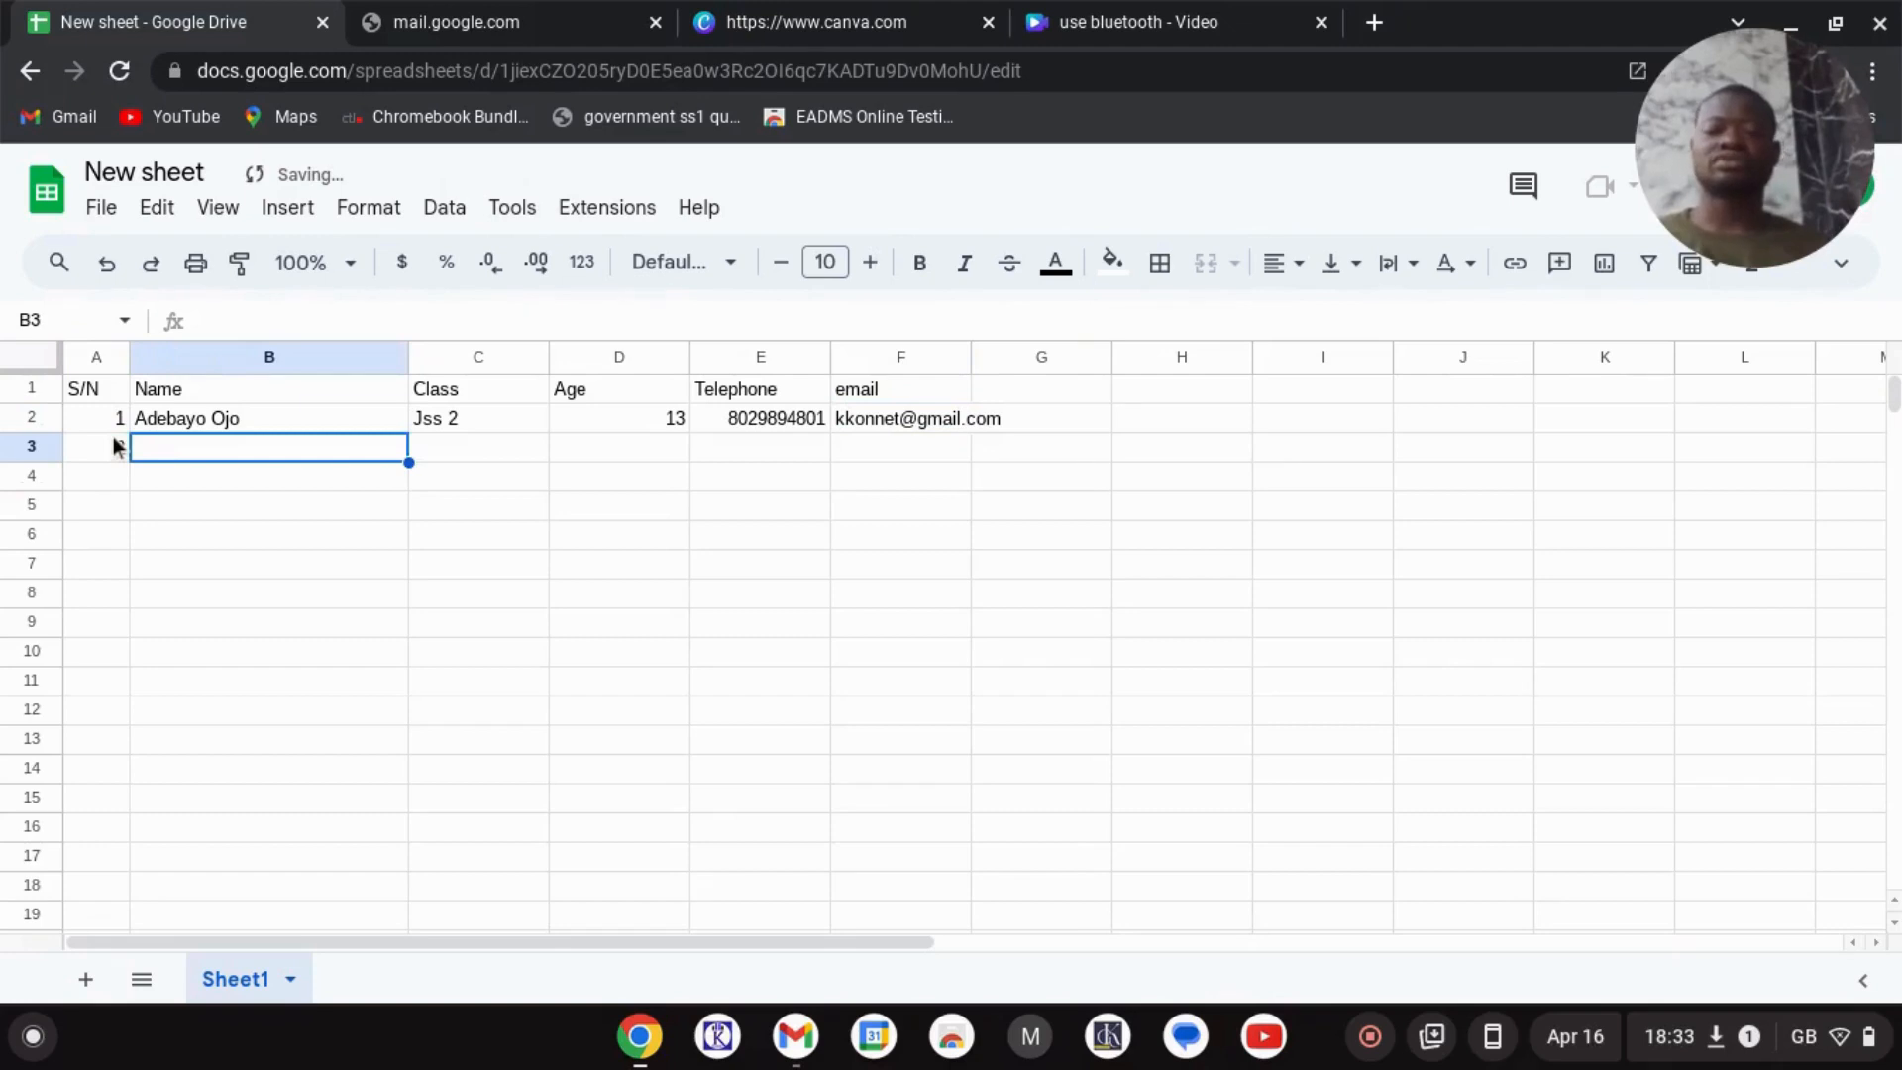
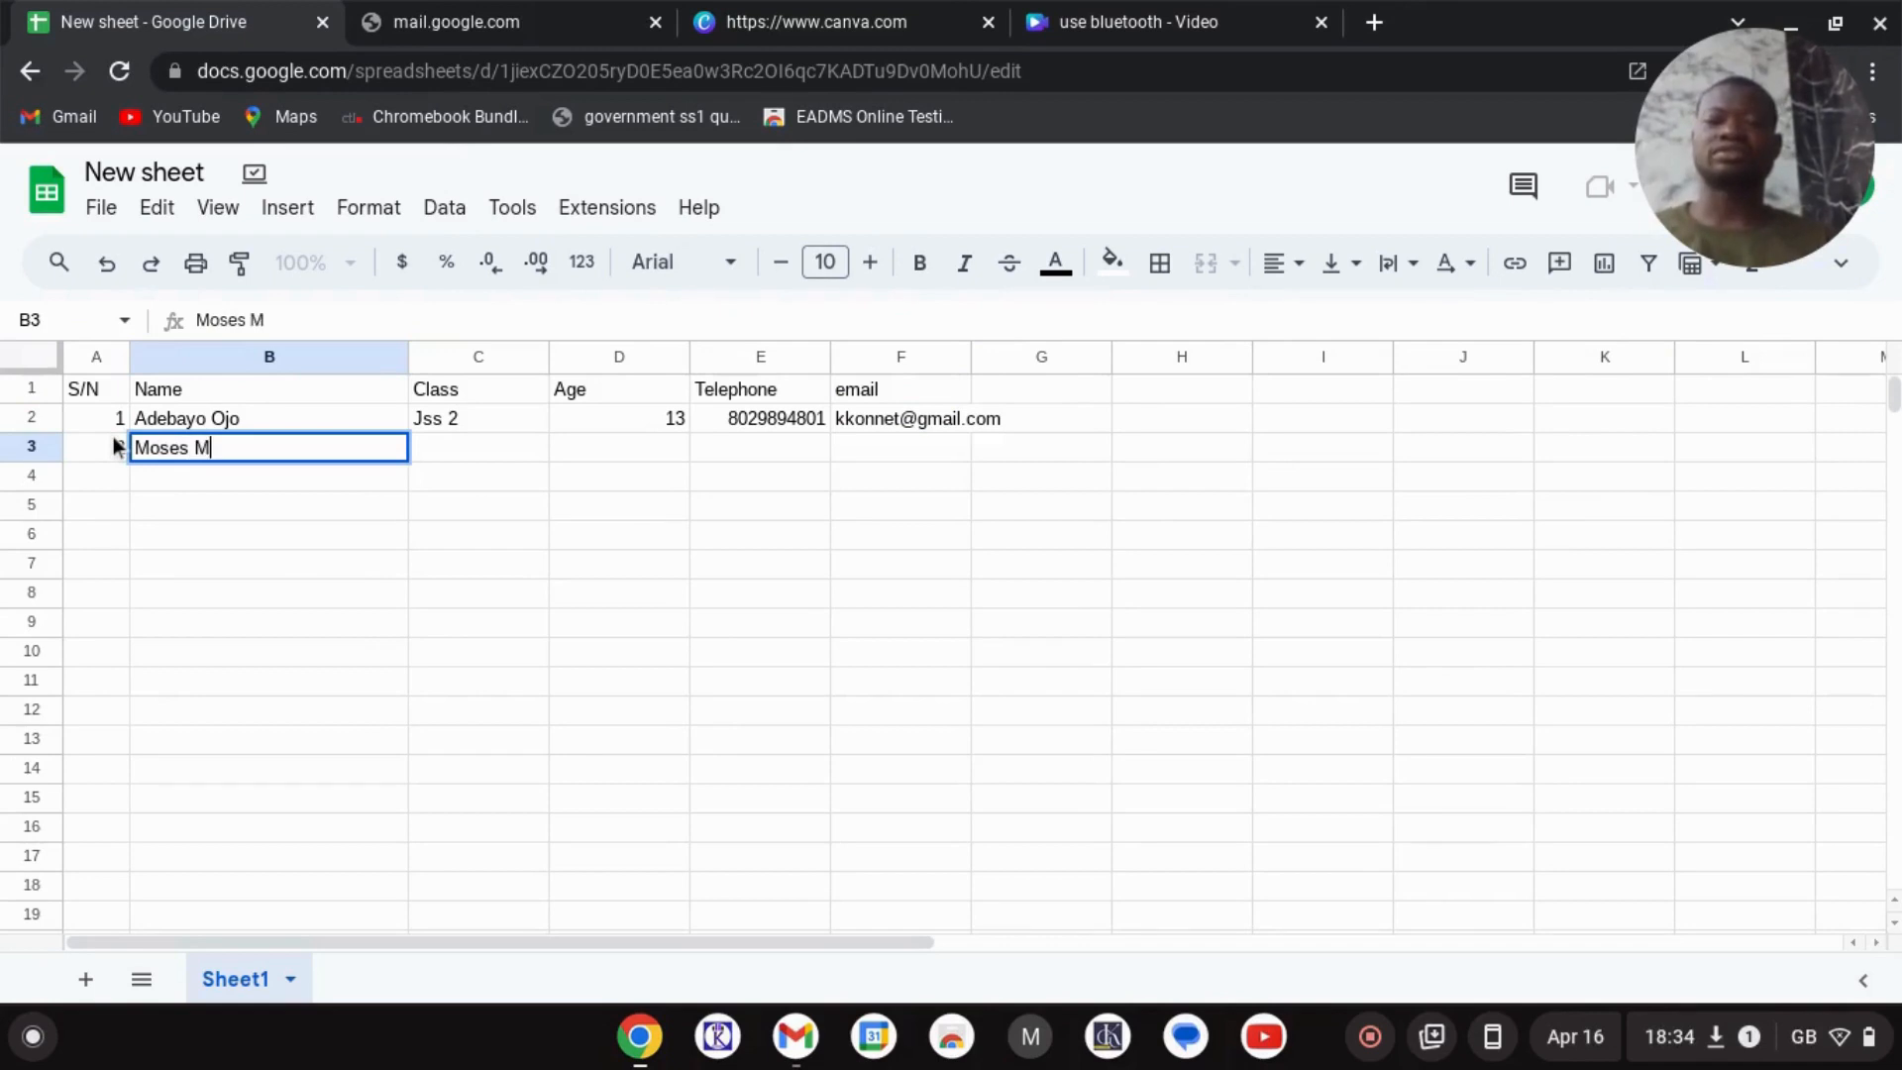
pyautogui.press('Tab')
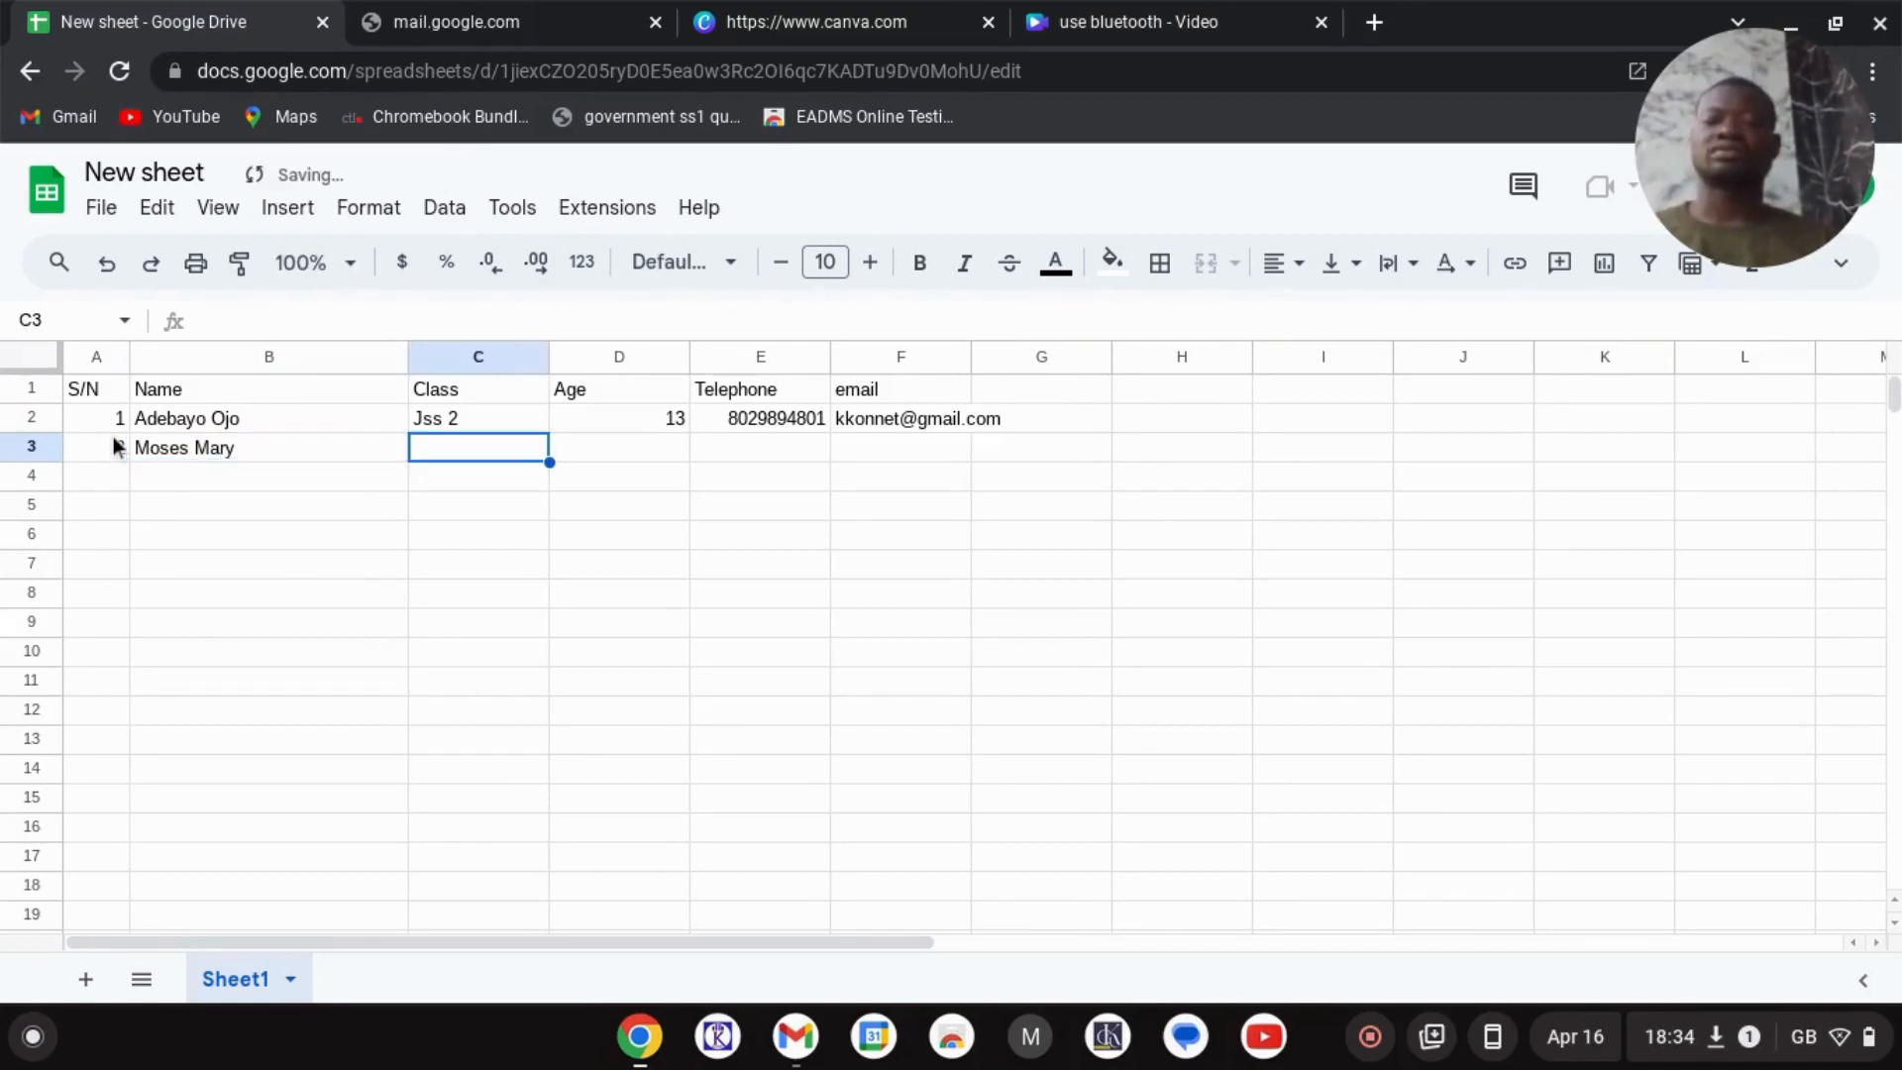
pyautogui.write('Ss1')
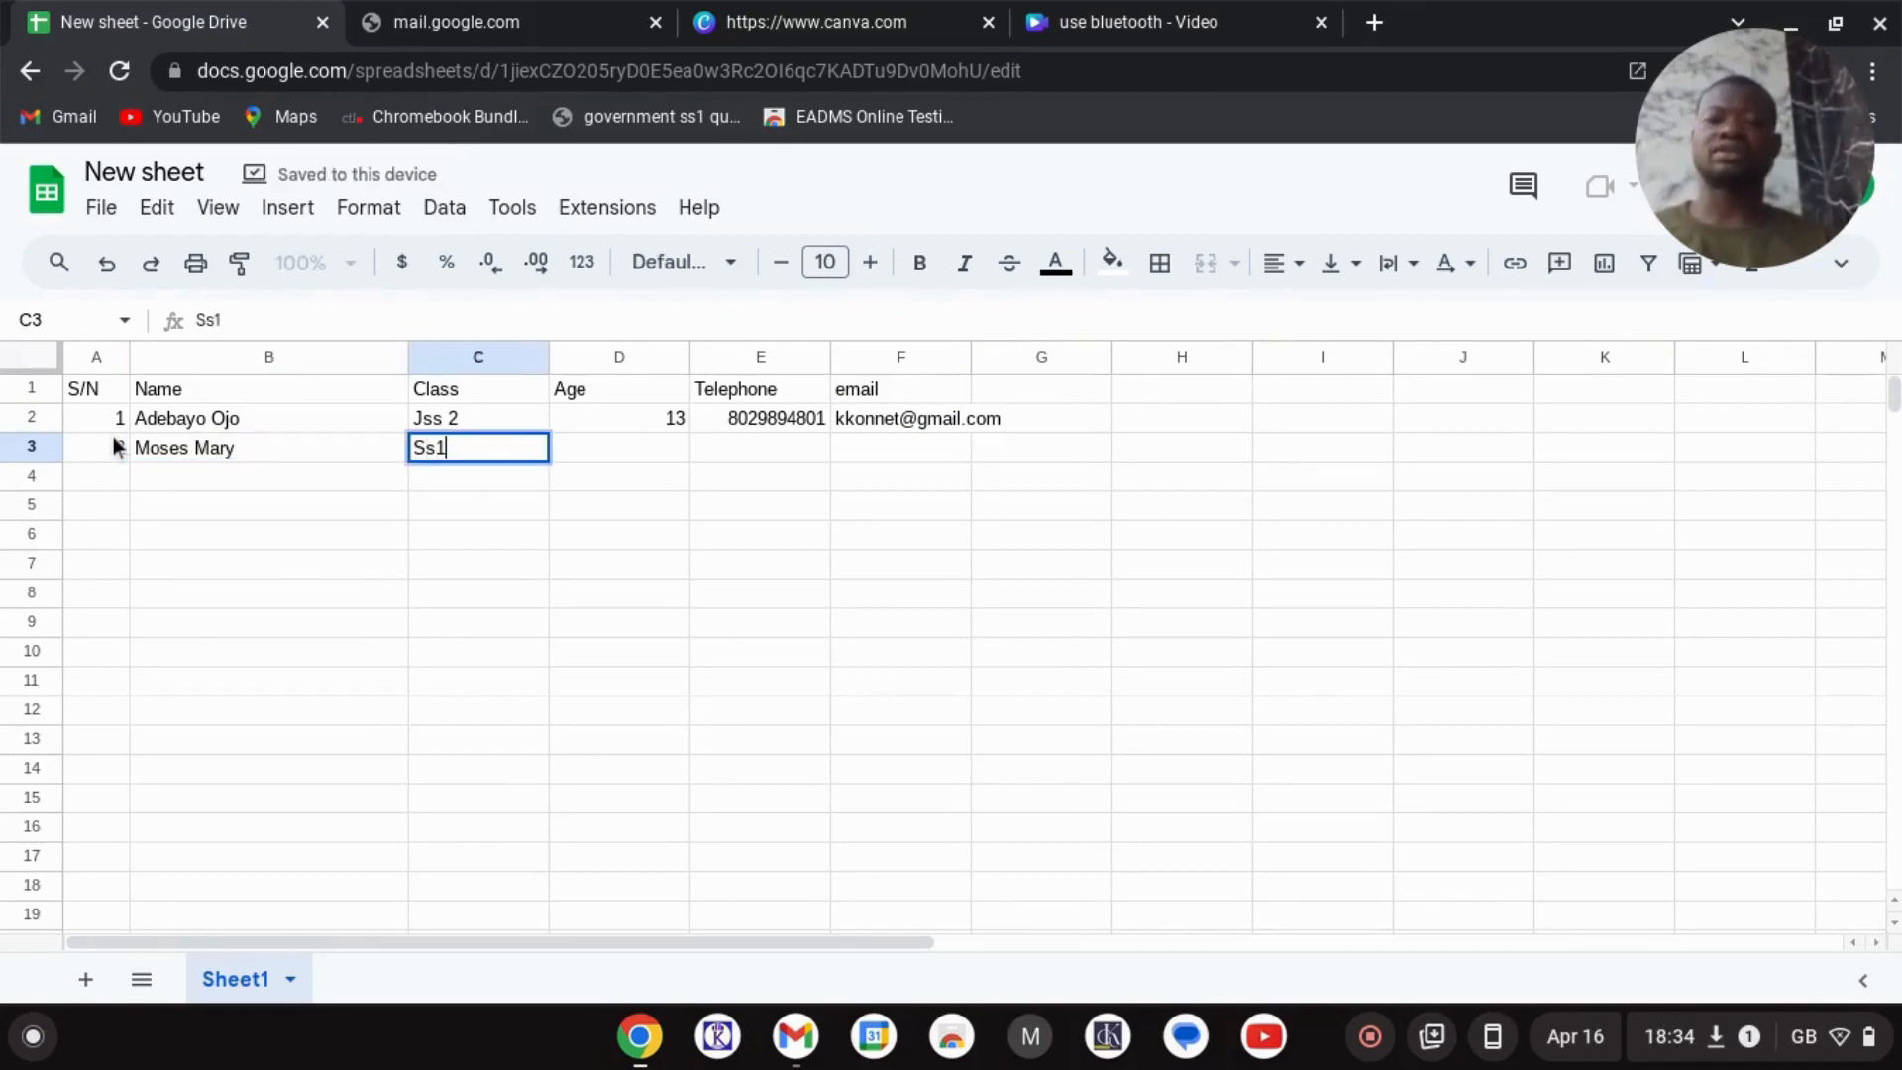
pyautogui.press('Tab')
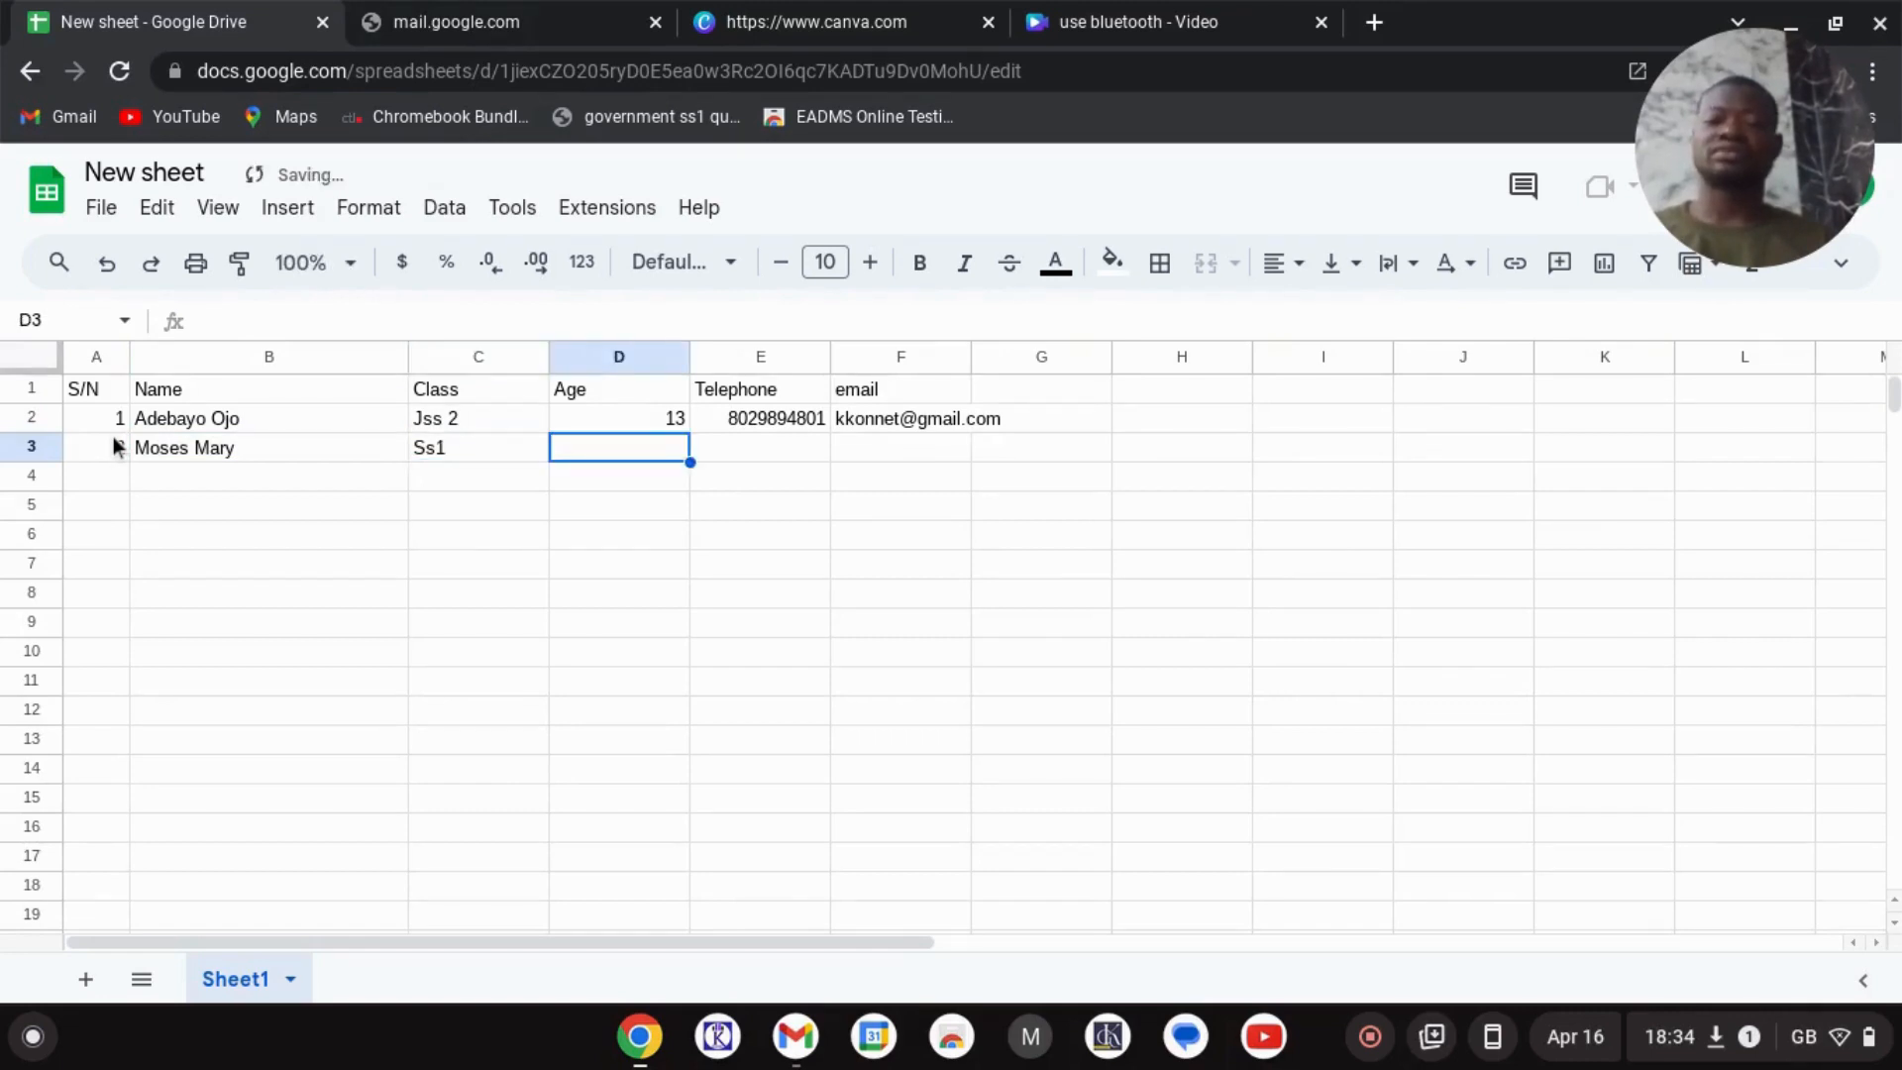
# - Add age 16, the phone number and the pasted e-mail address to row 3
pyautogui.write('16')
pyautogui.press('Tab')
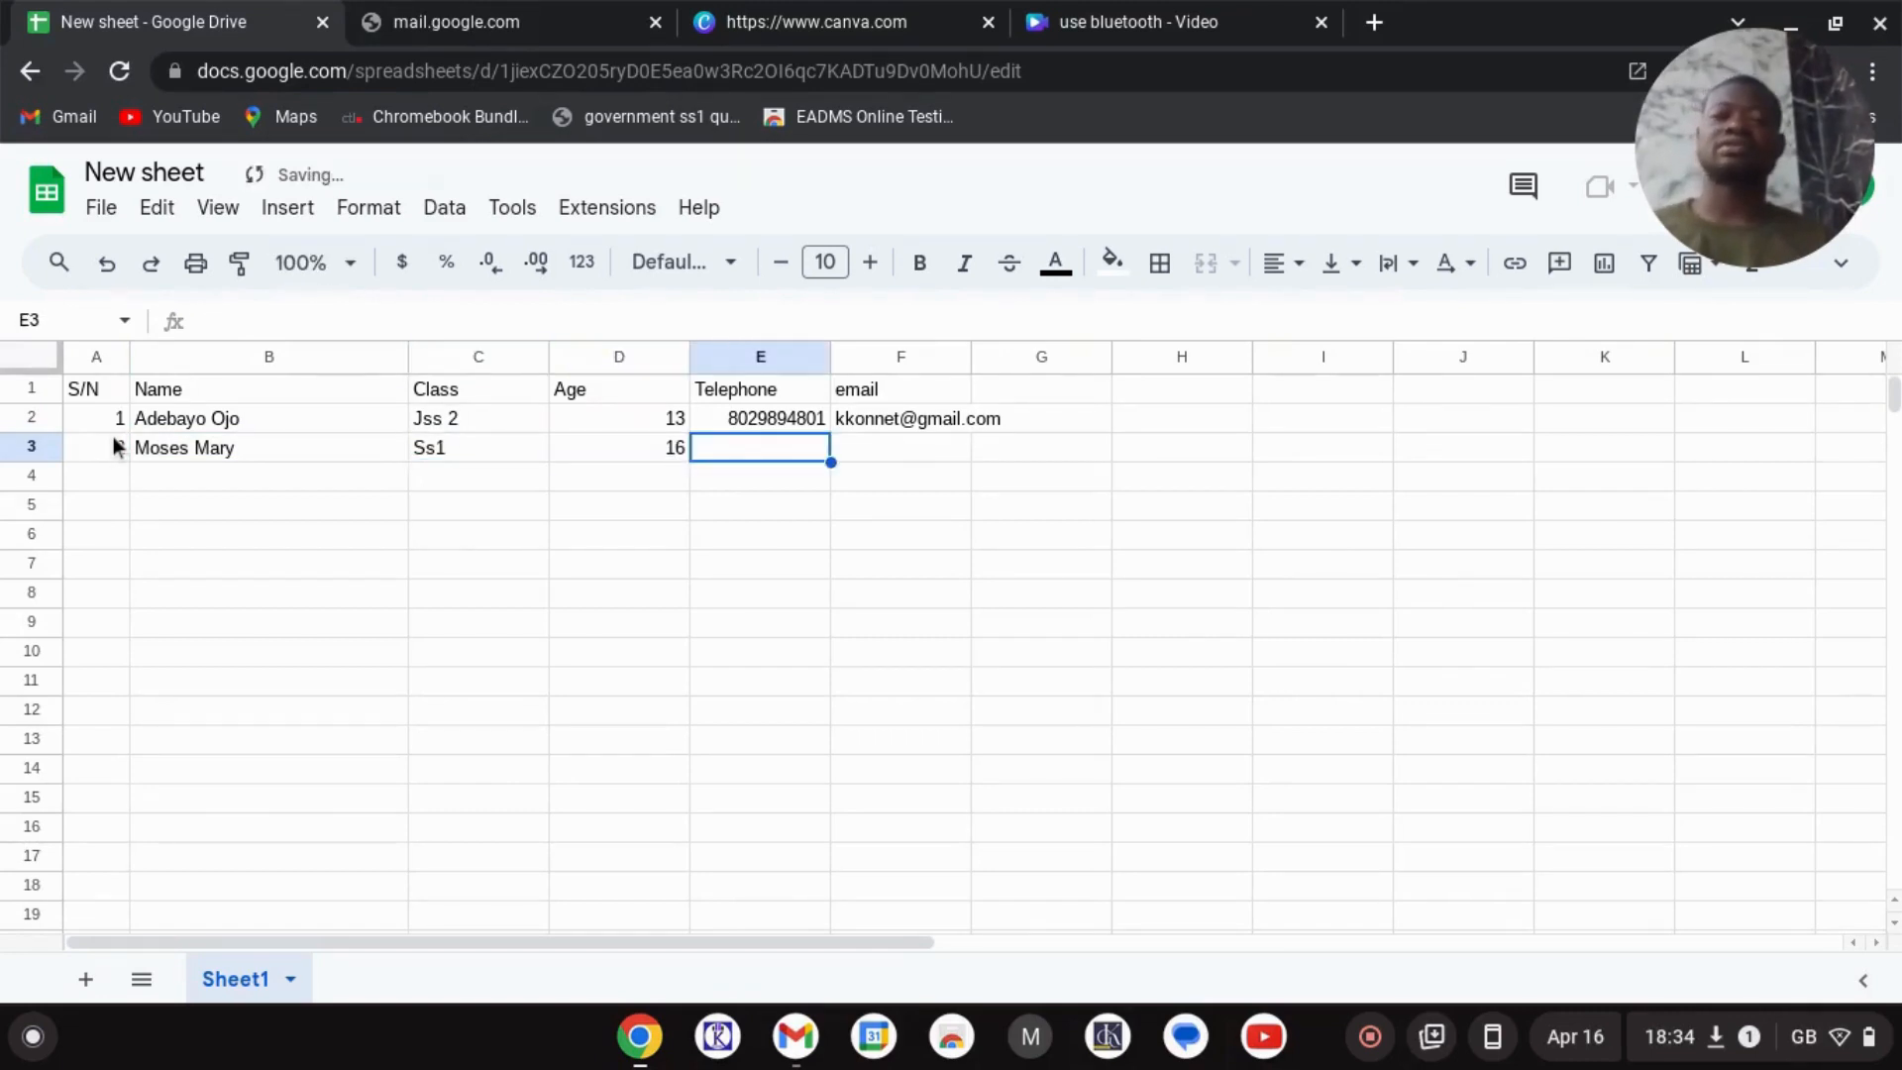
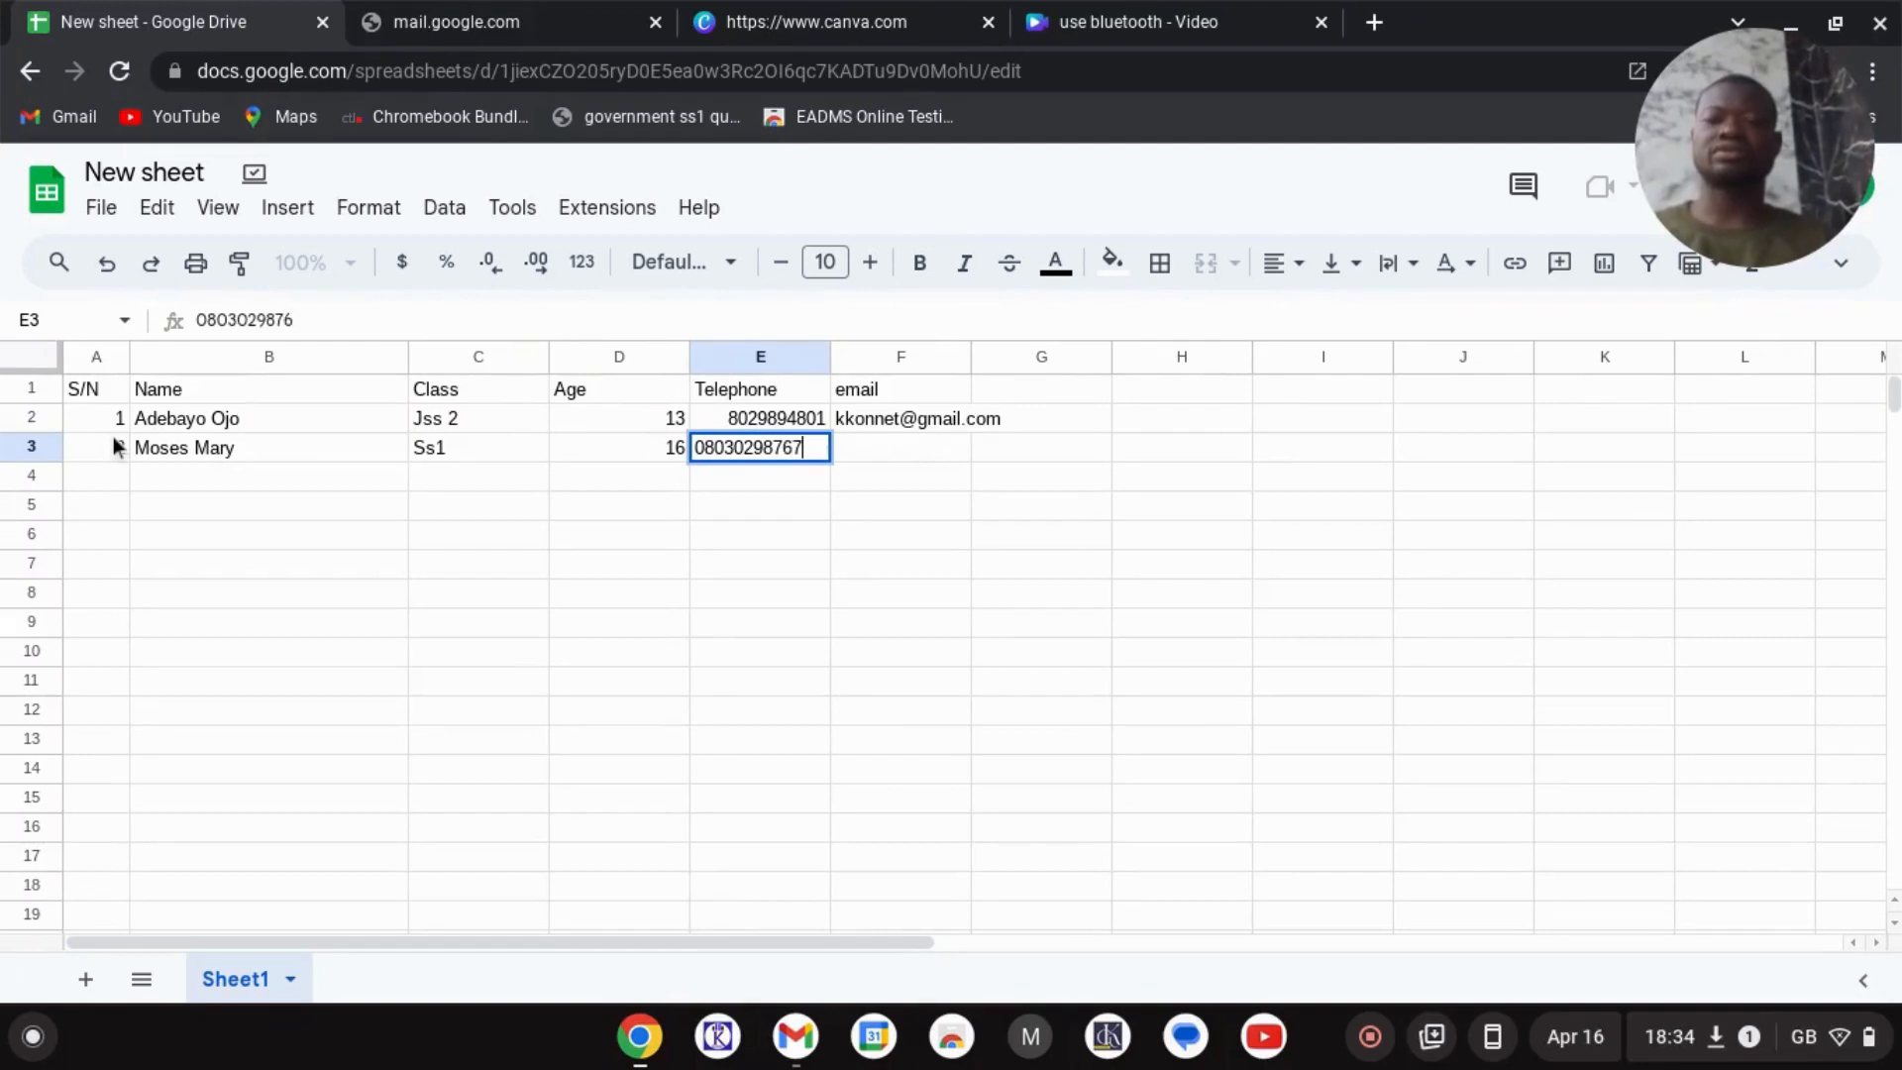
pyautogui.press('Tab')
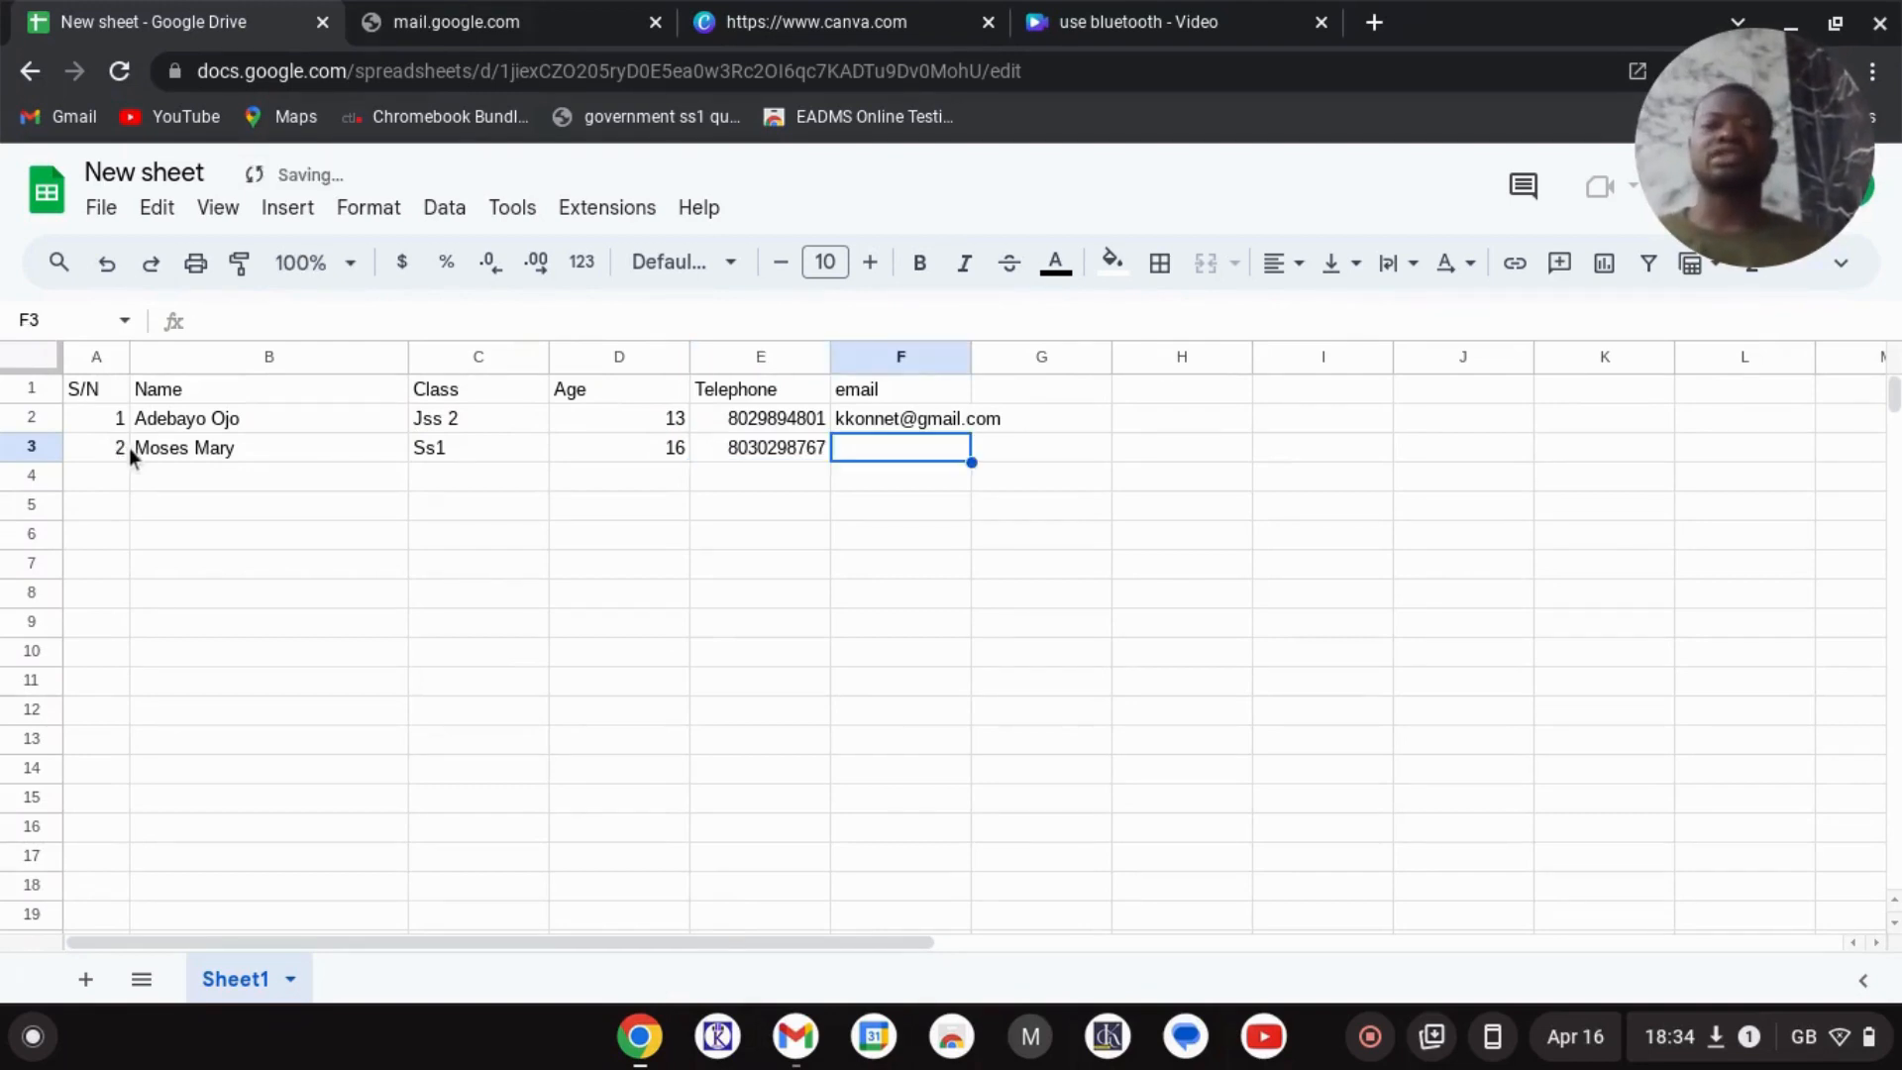
pyautogui.hotkey('ctrl', 'v')
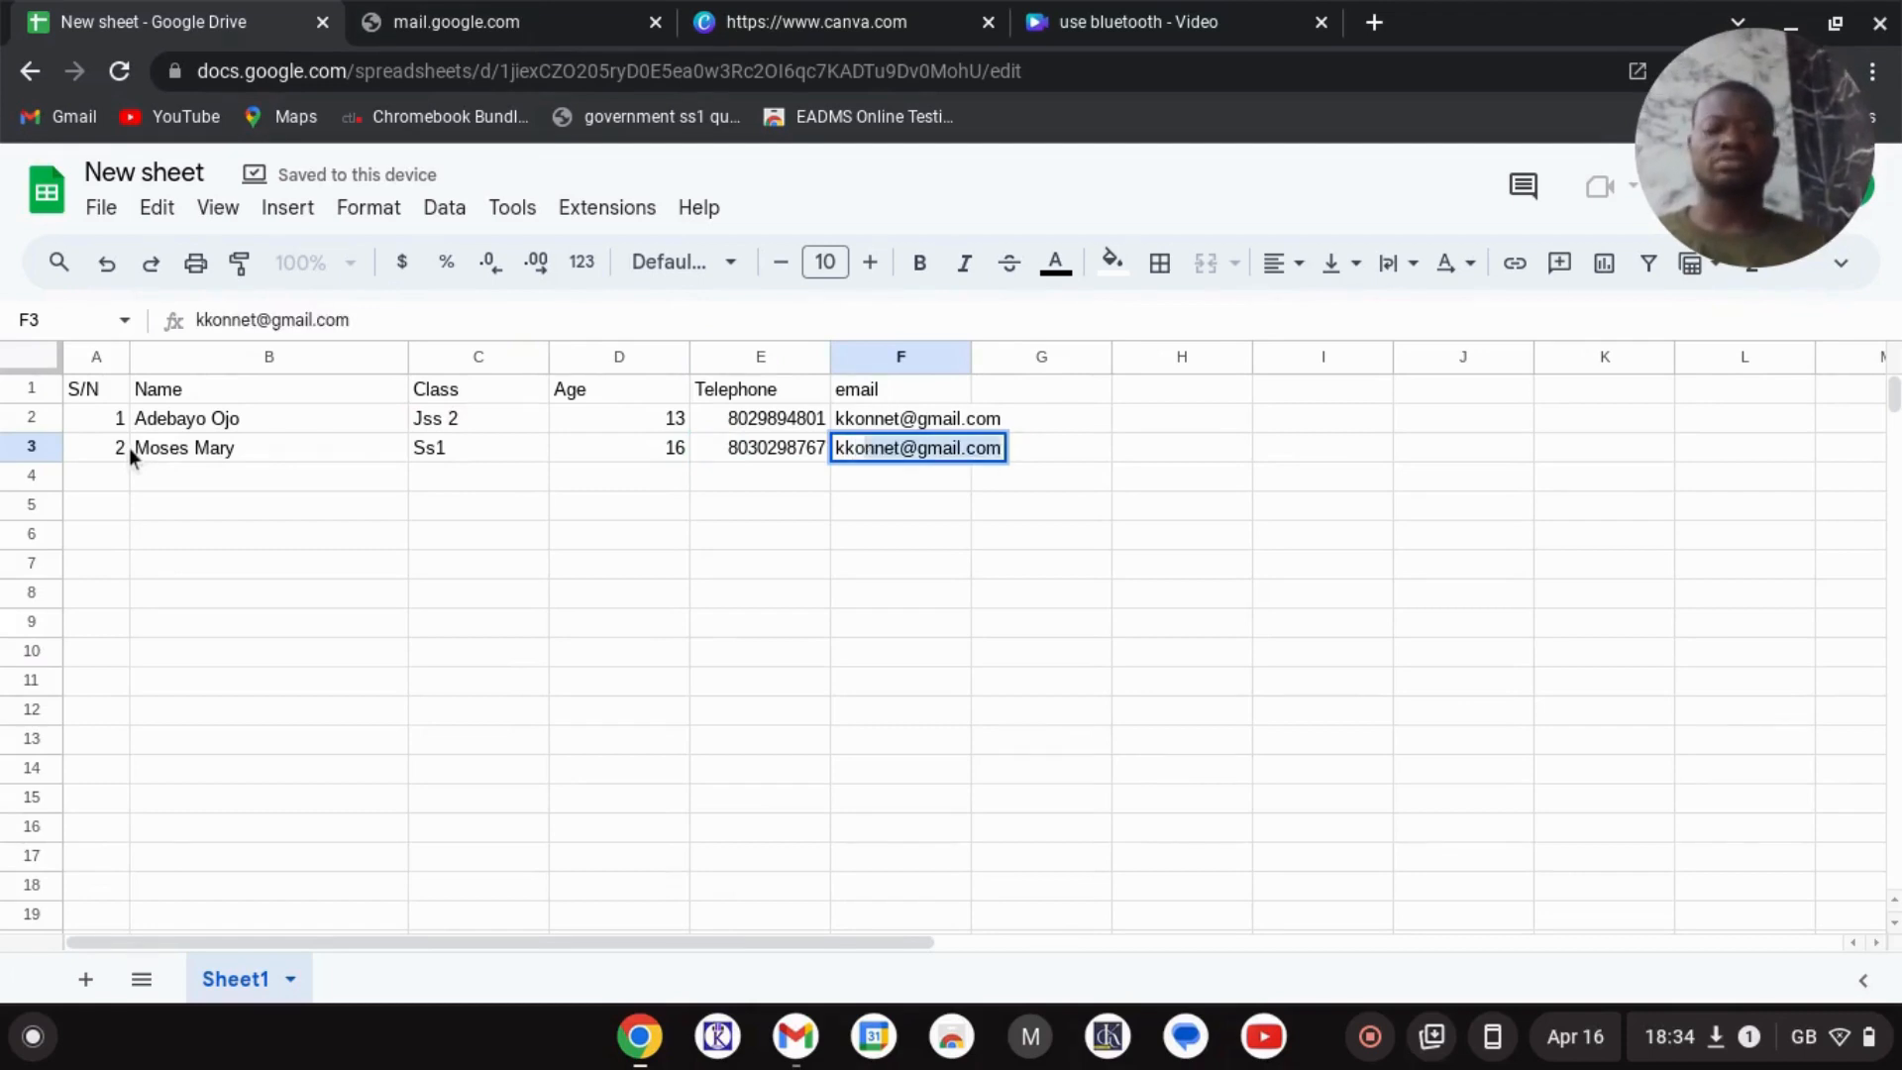
pyautogui.press('Return')
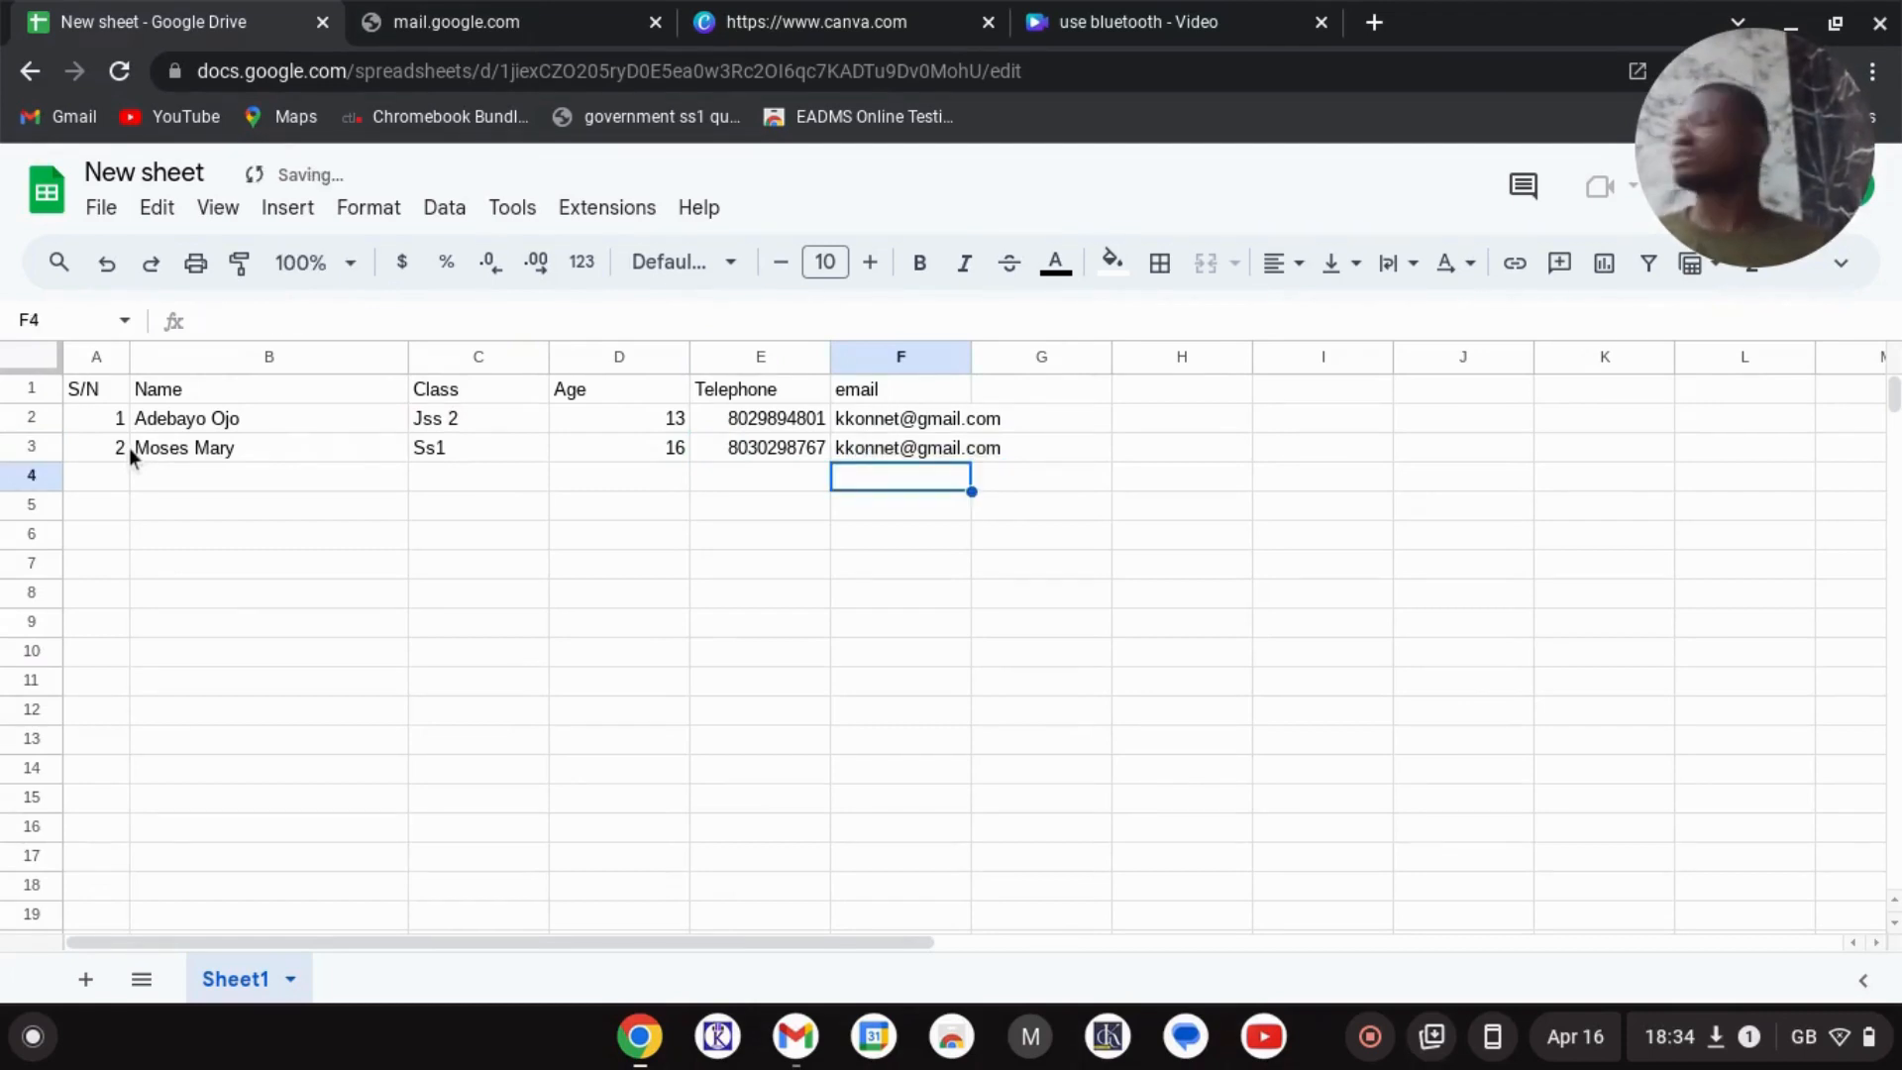
# - Inspect the first phone number in E2, which has lost its leading zero
pyautogui.click(285, 450)
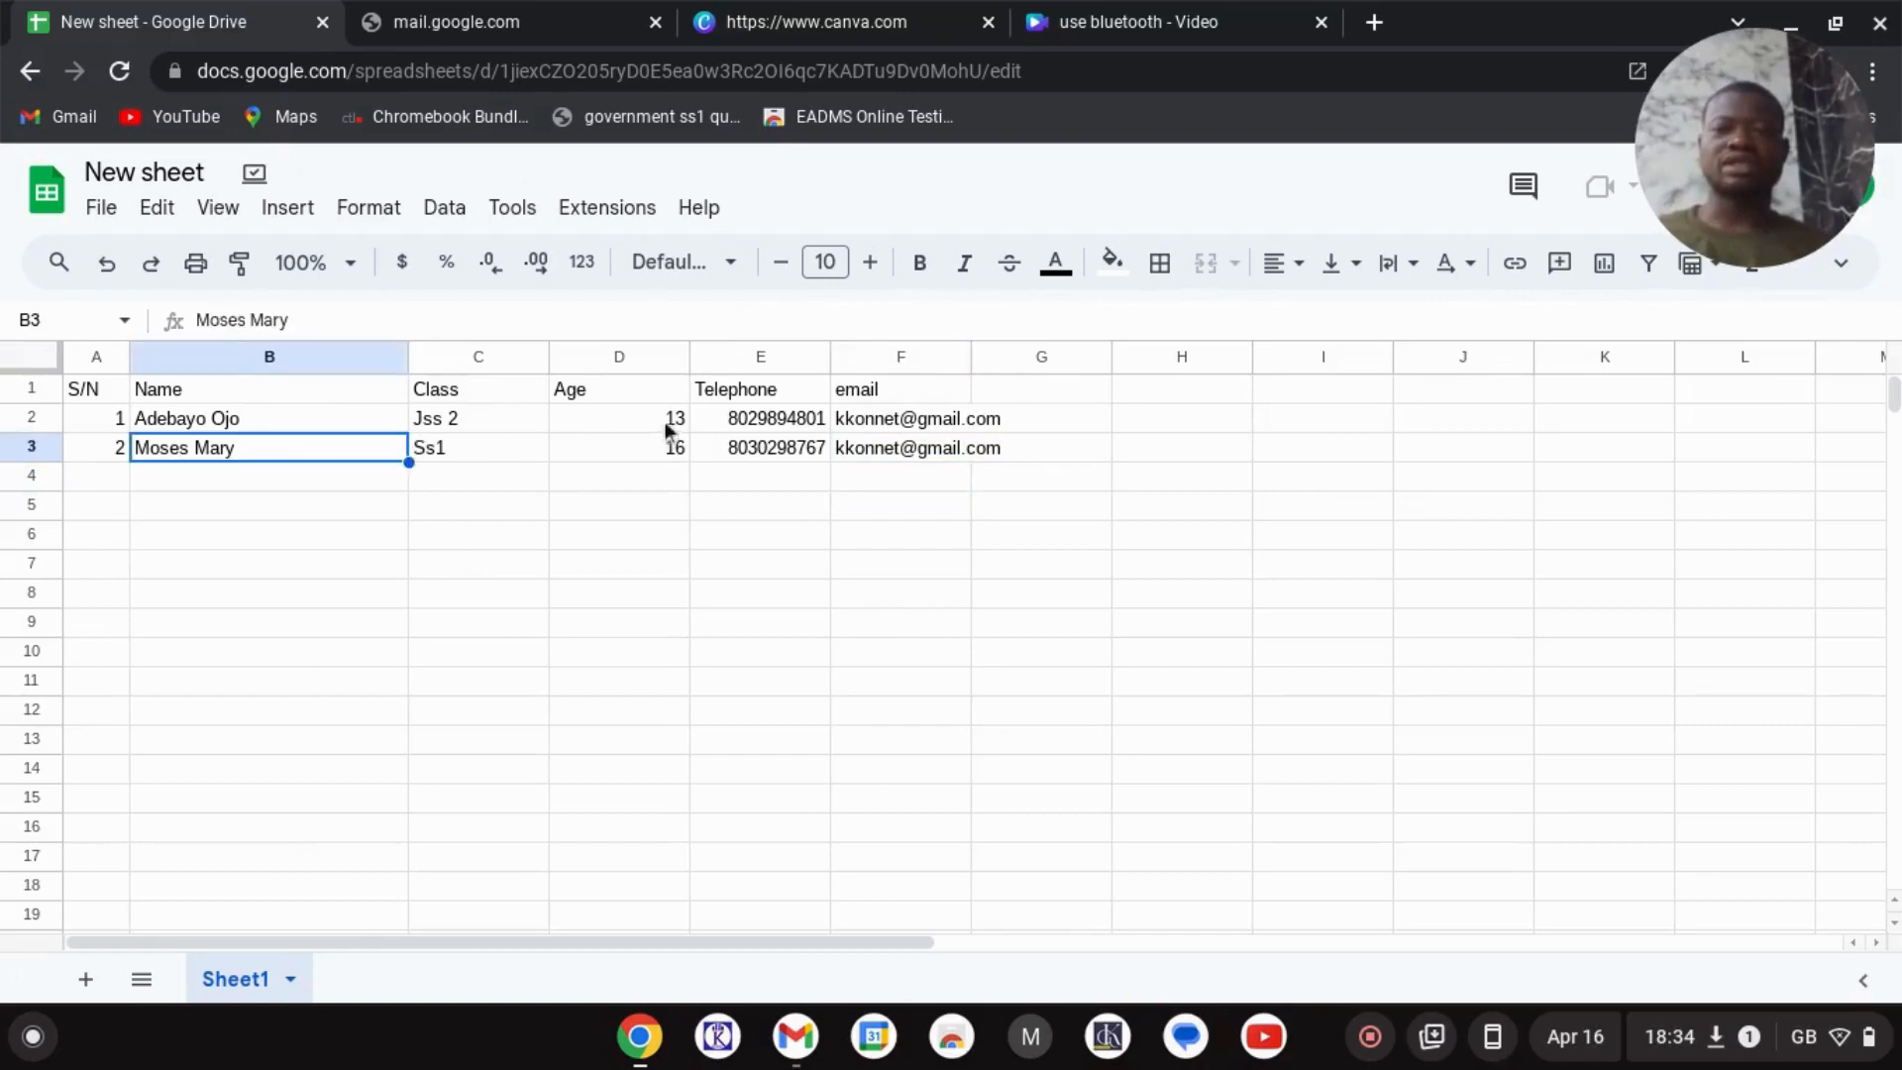
pyautogui.click(760, 422)
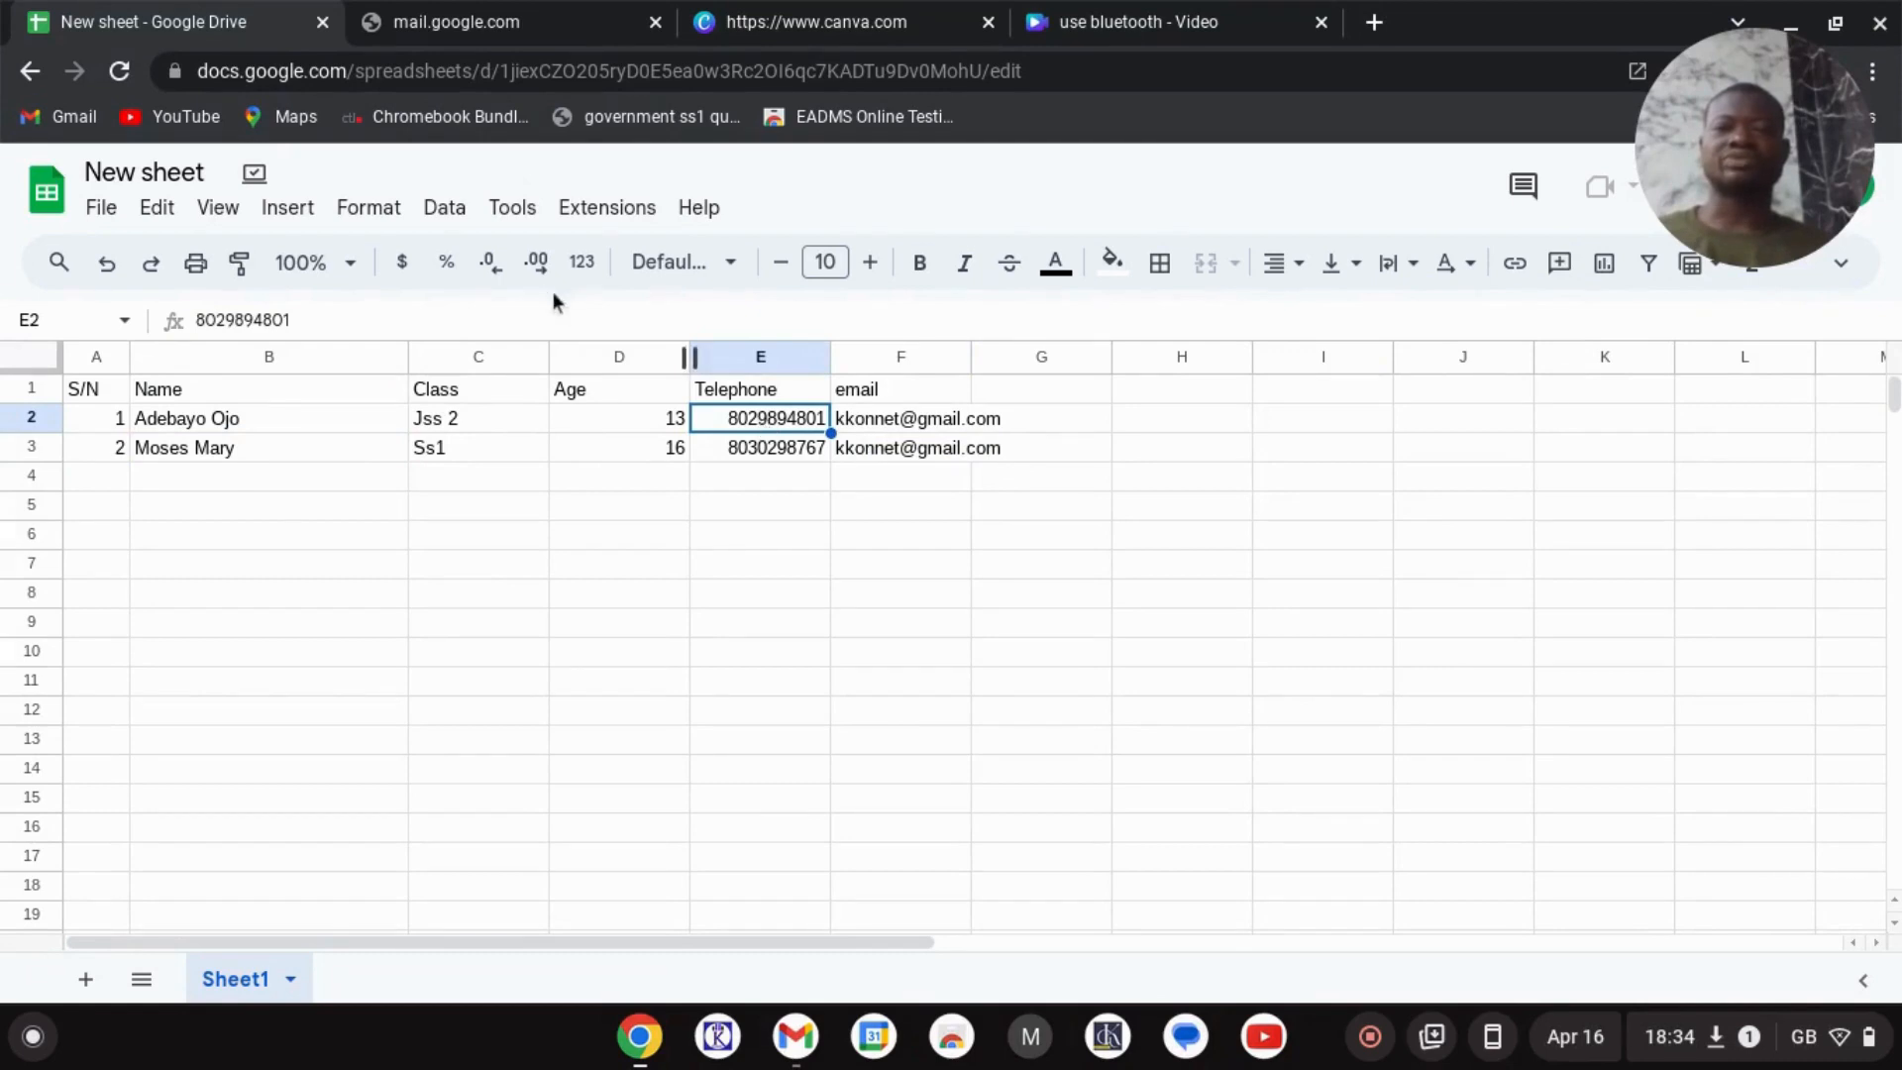
pyautogui.click(369, 210)
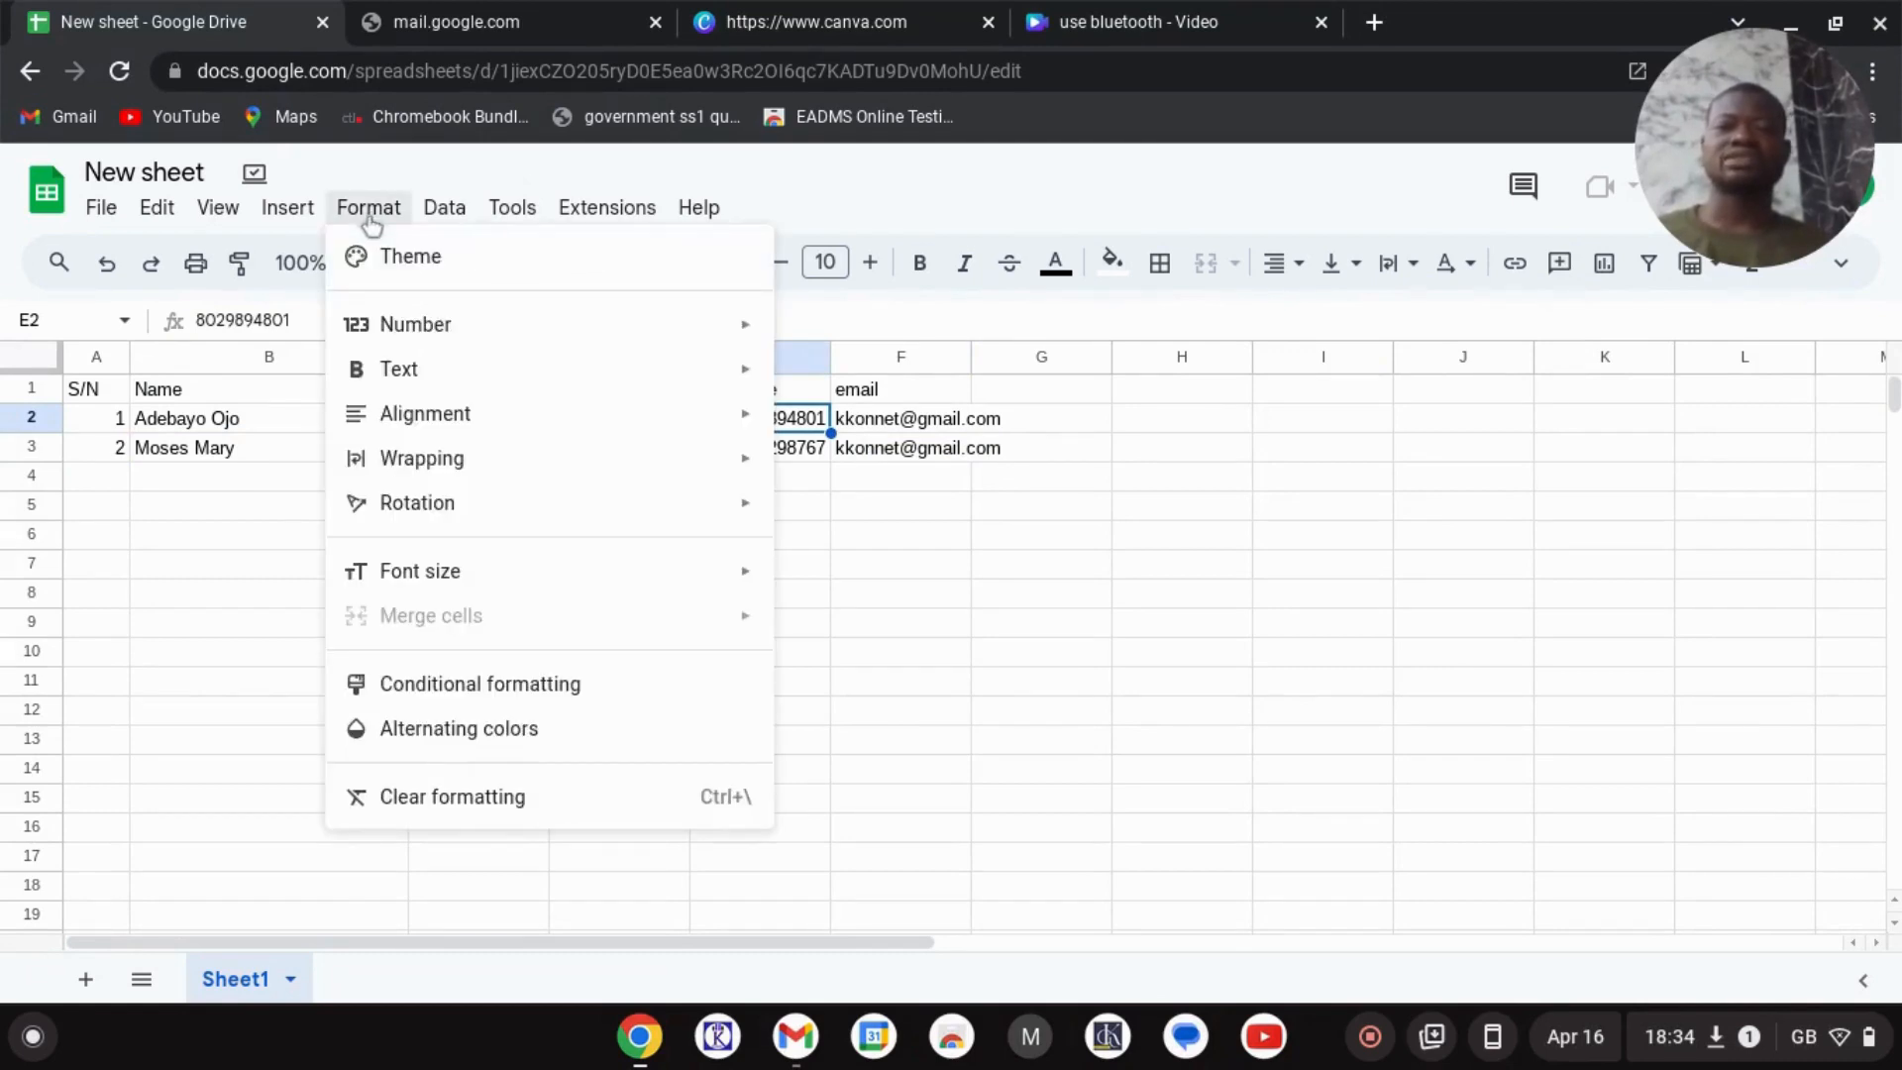
# - Apply the Number format to the telephone cell E2
pyautogui.moveTo(415, 325)
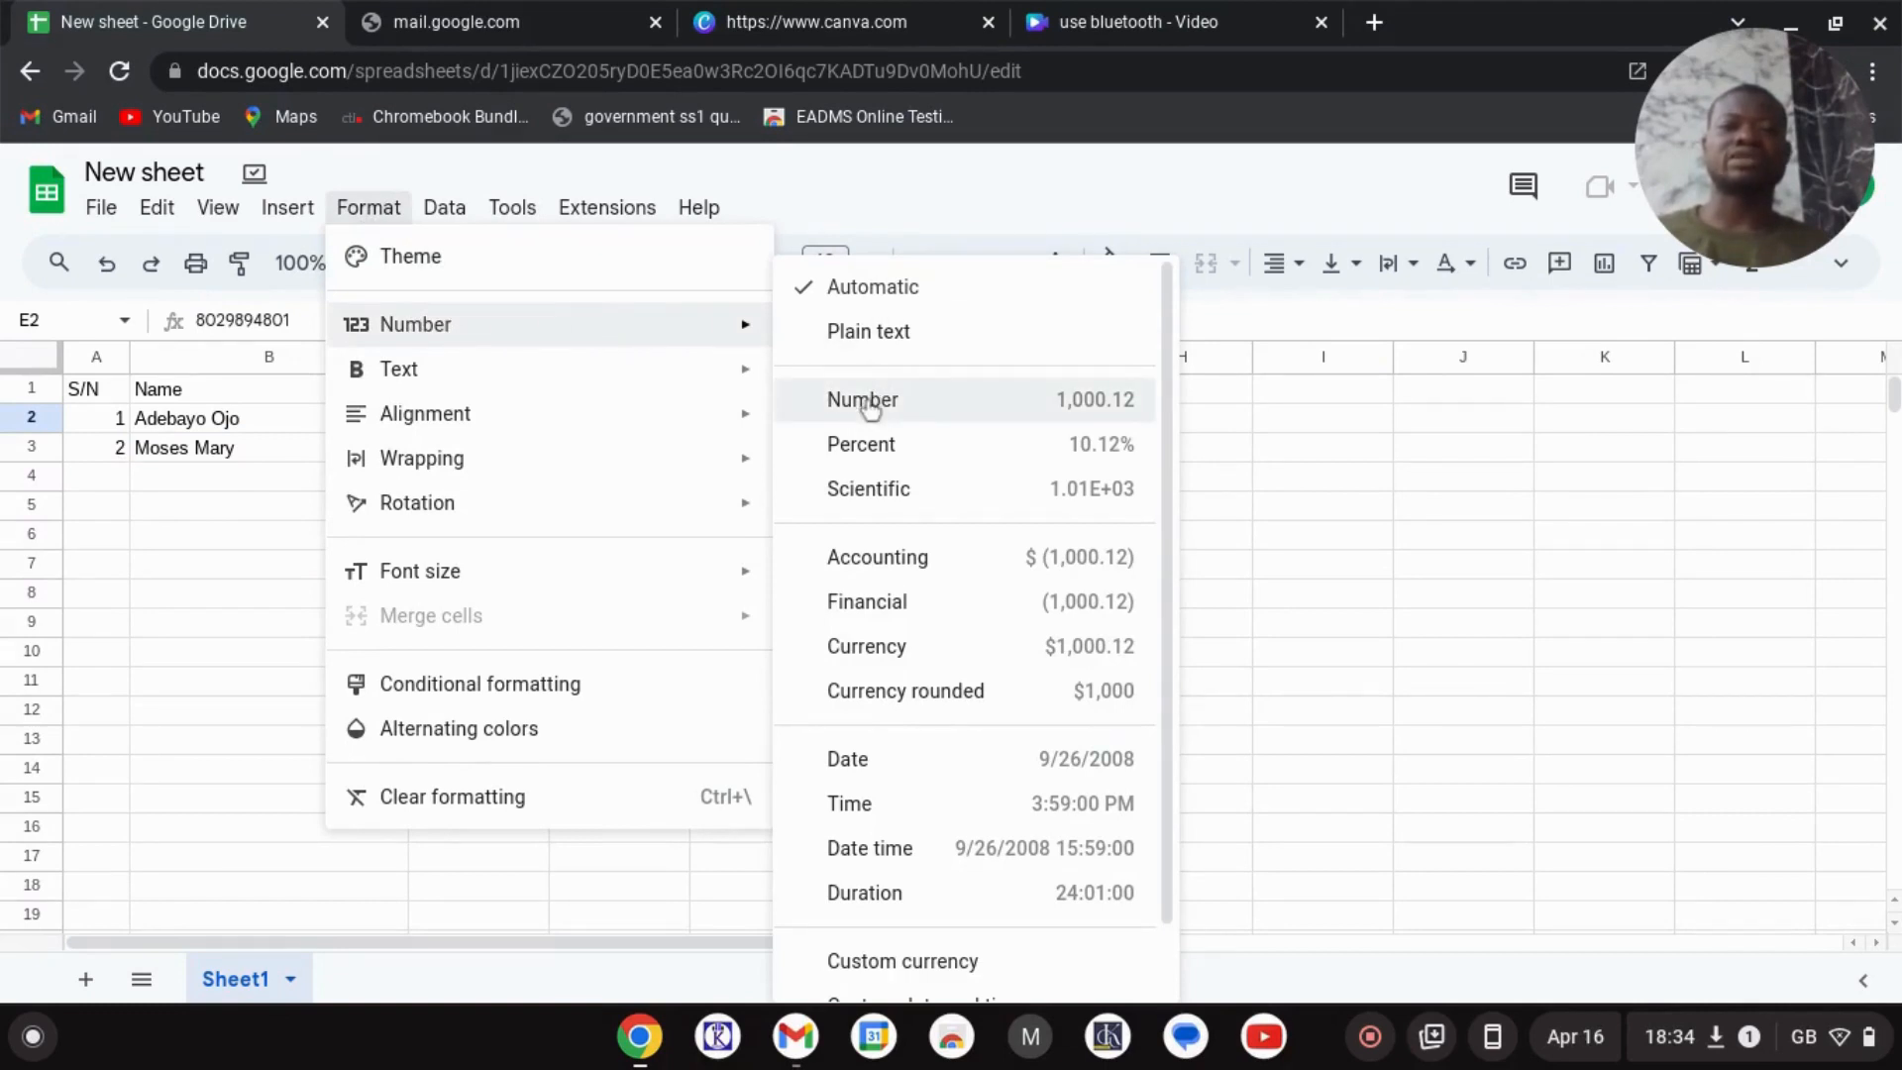
pyautogui.scroll(-1, 870, 406)
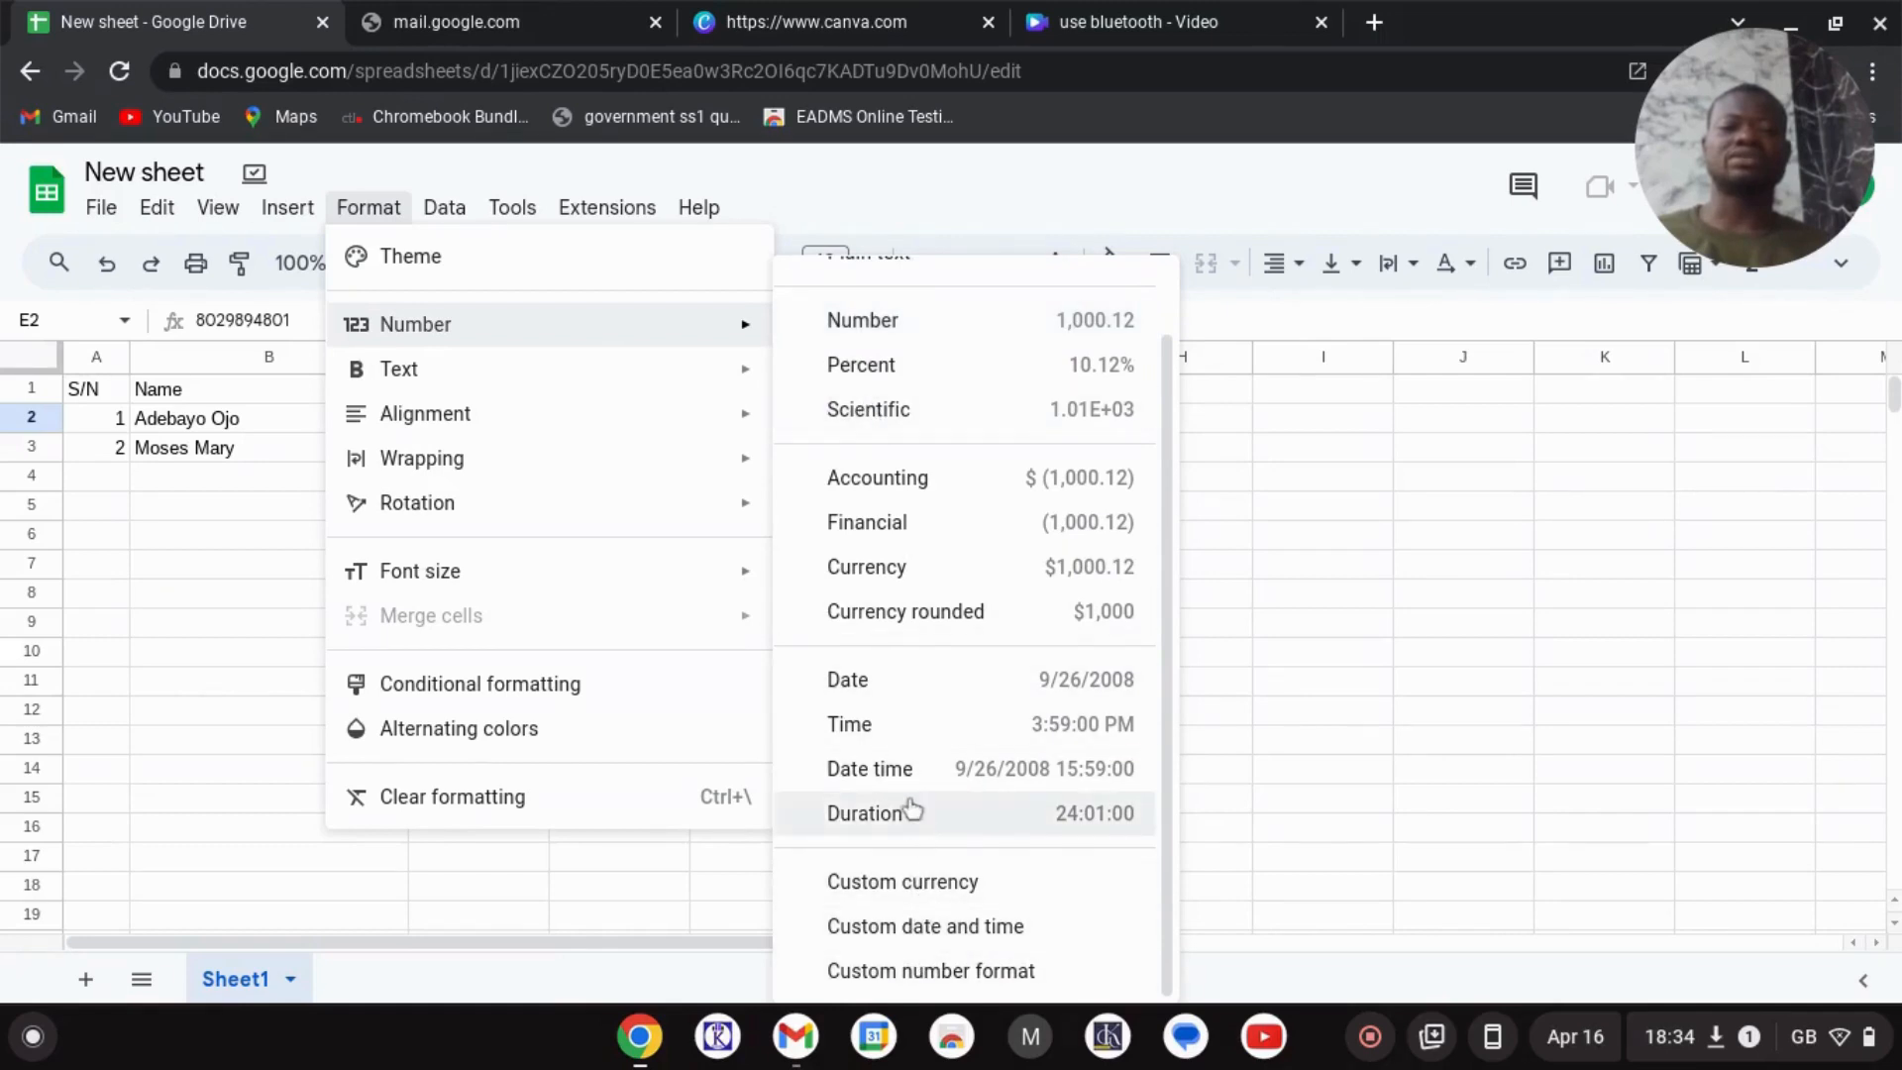
pyautogui.scroll(1, 892, 822)
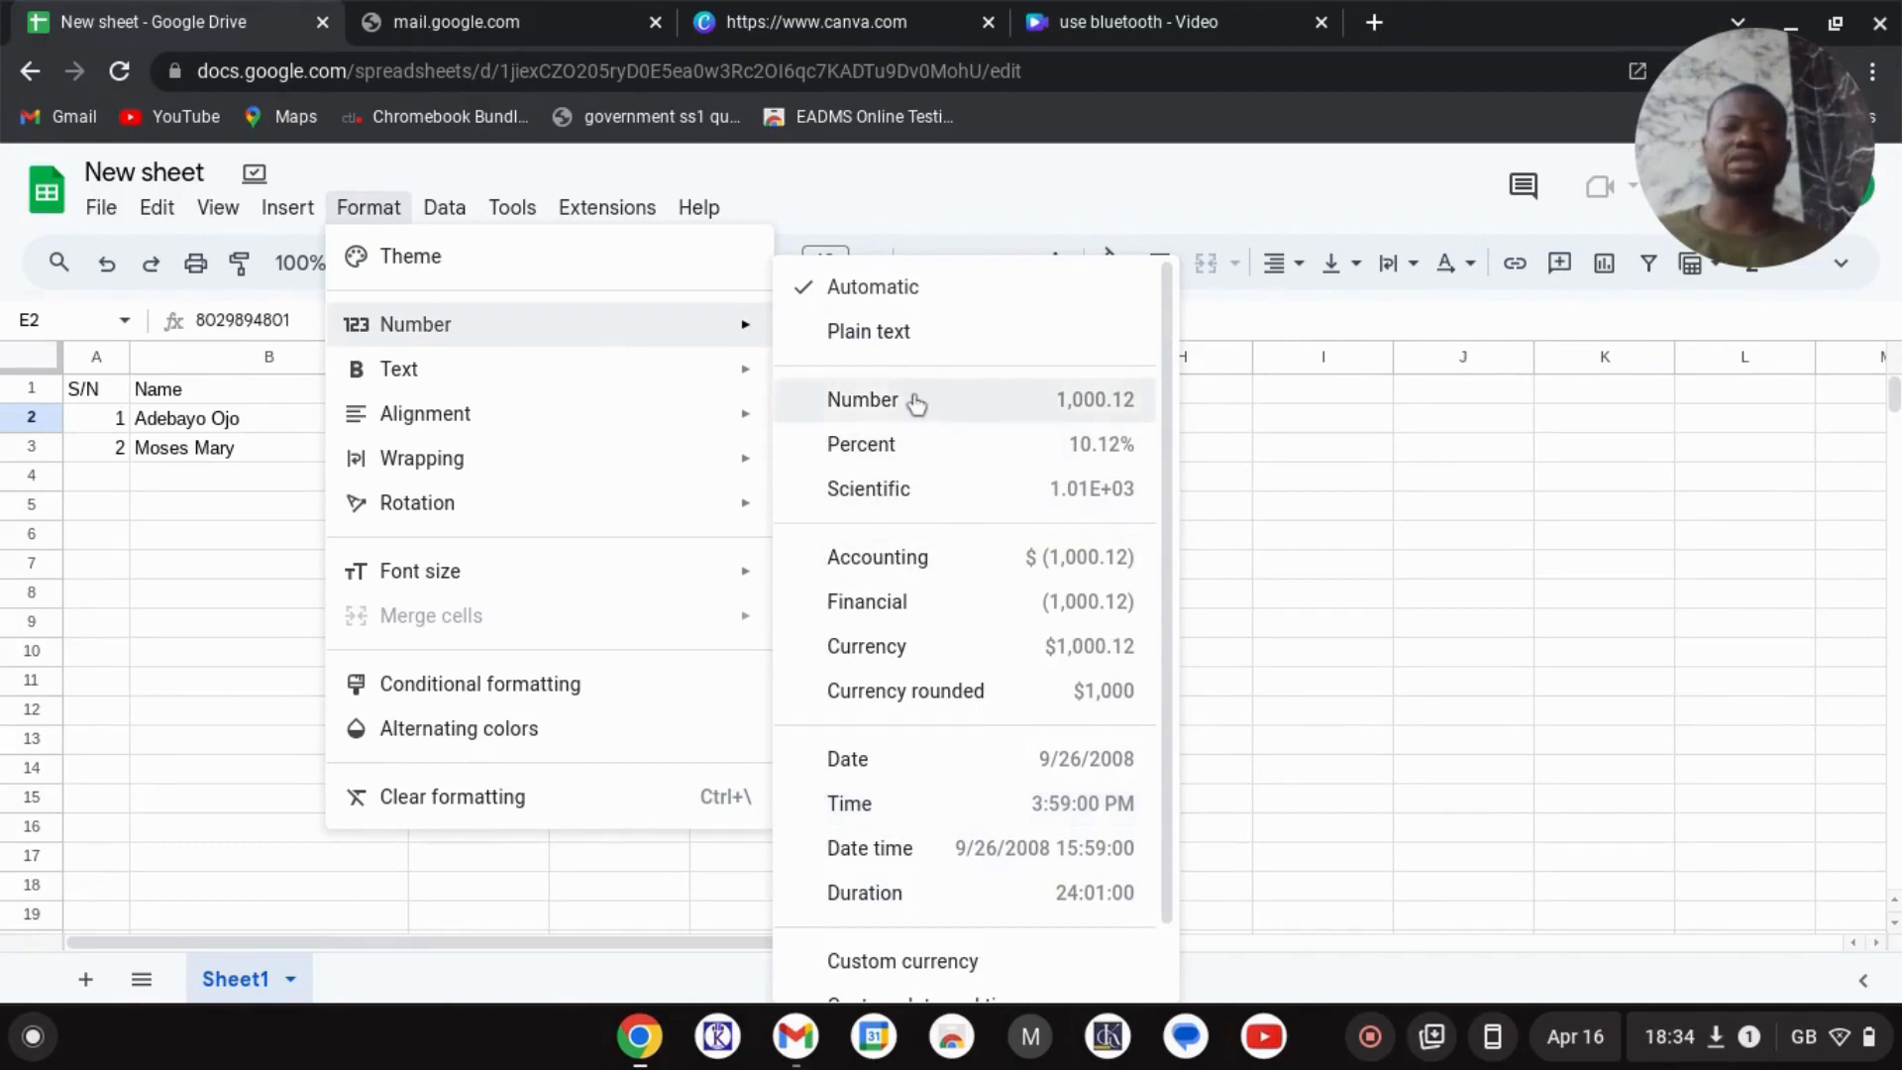
pyautogui.click(862, 399)
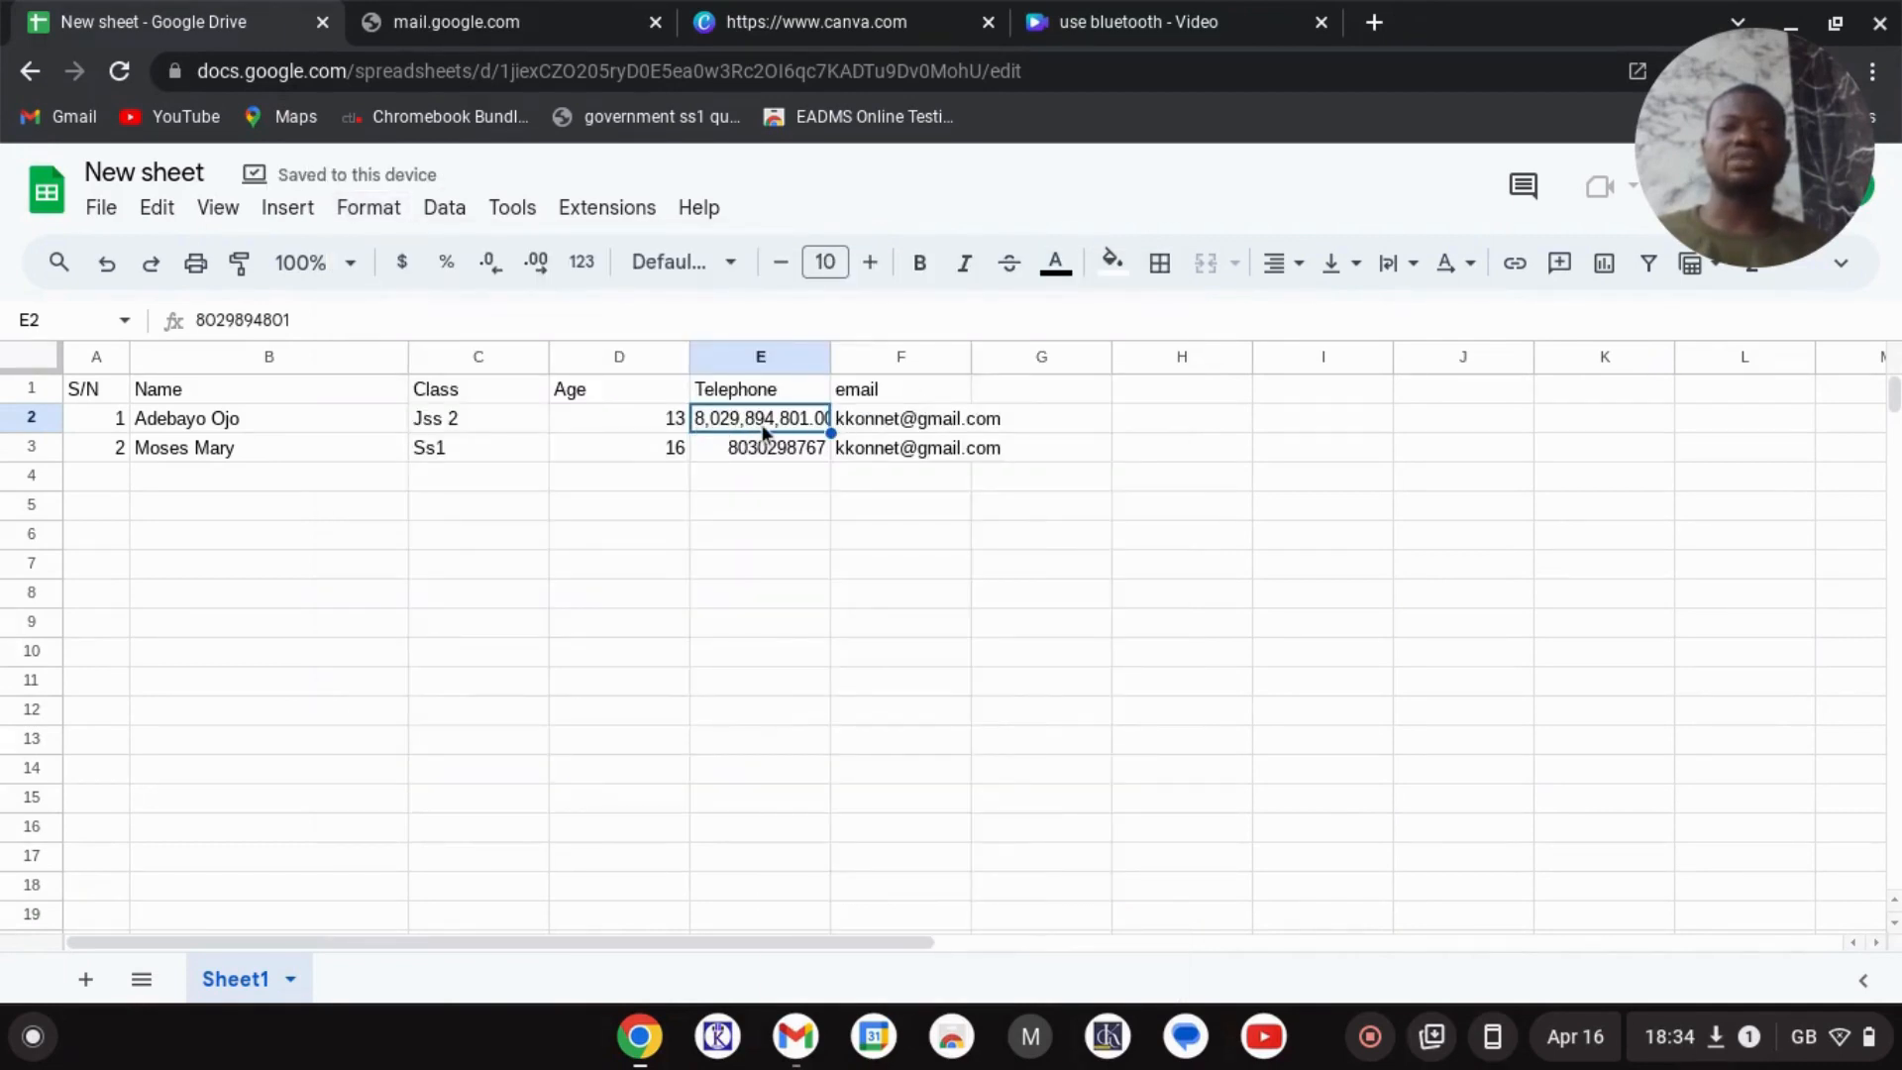
pyautogui.click(392, 214)
# - Try Plain text on E2, then undo so E2 loses its separators and decimals
pyautogui.moveTo(531, 327)
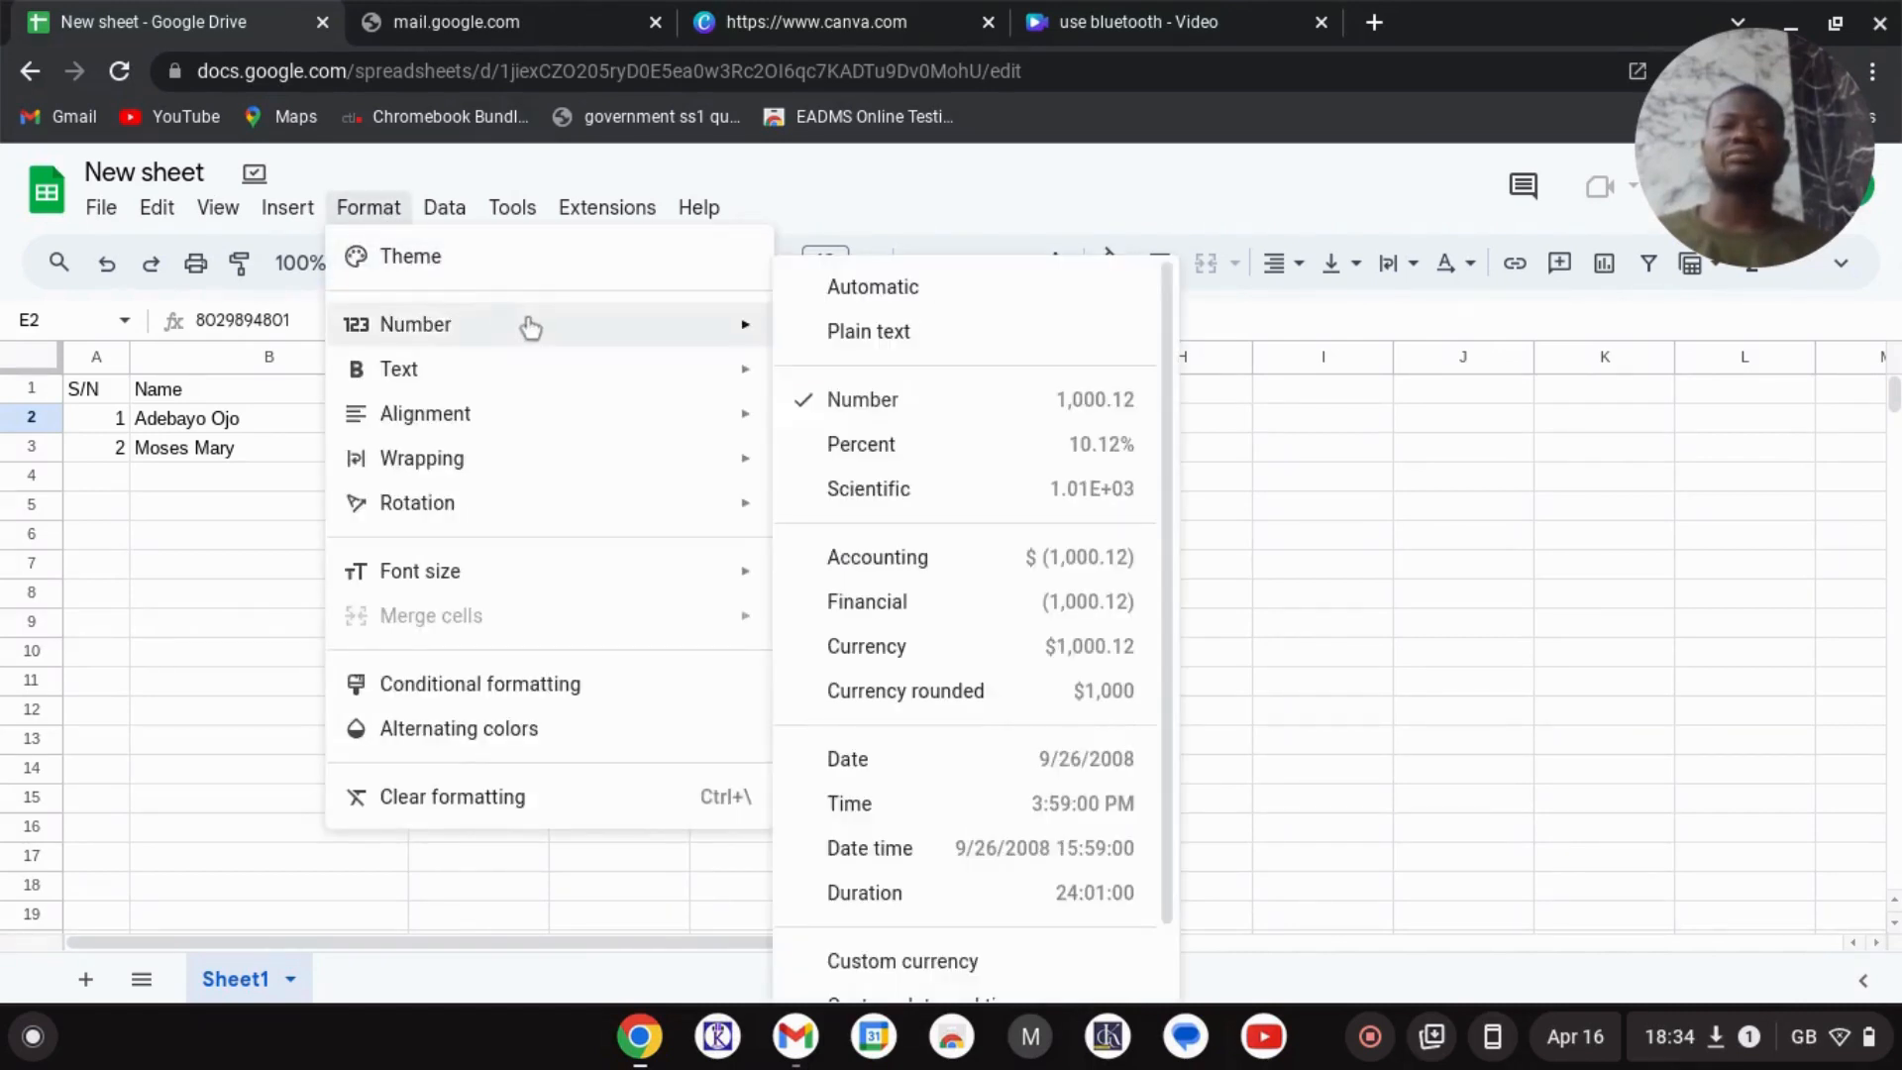
pyautogui.click(871, 334)
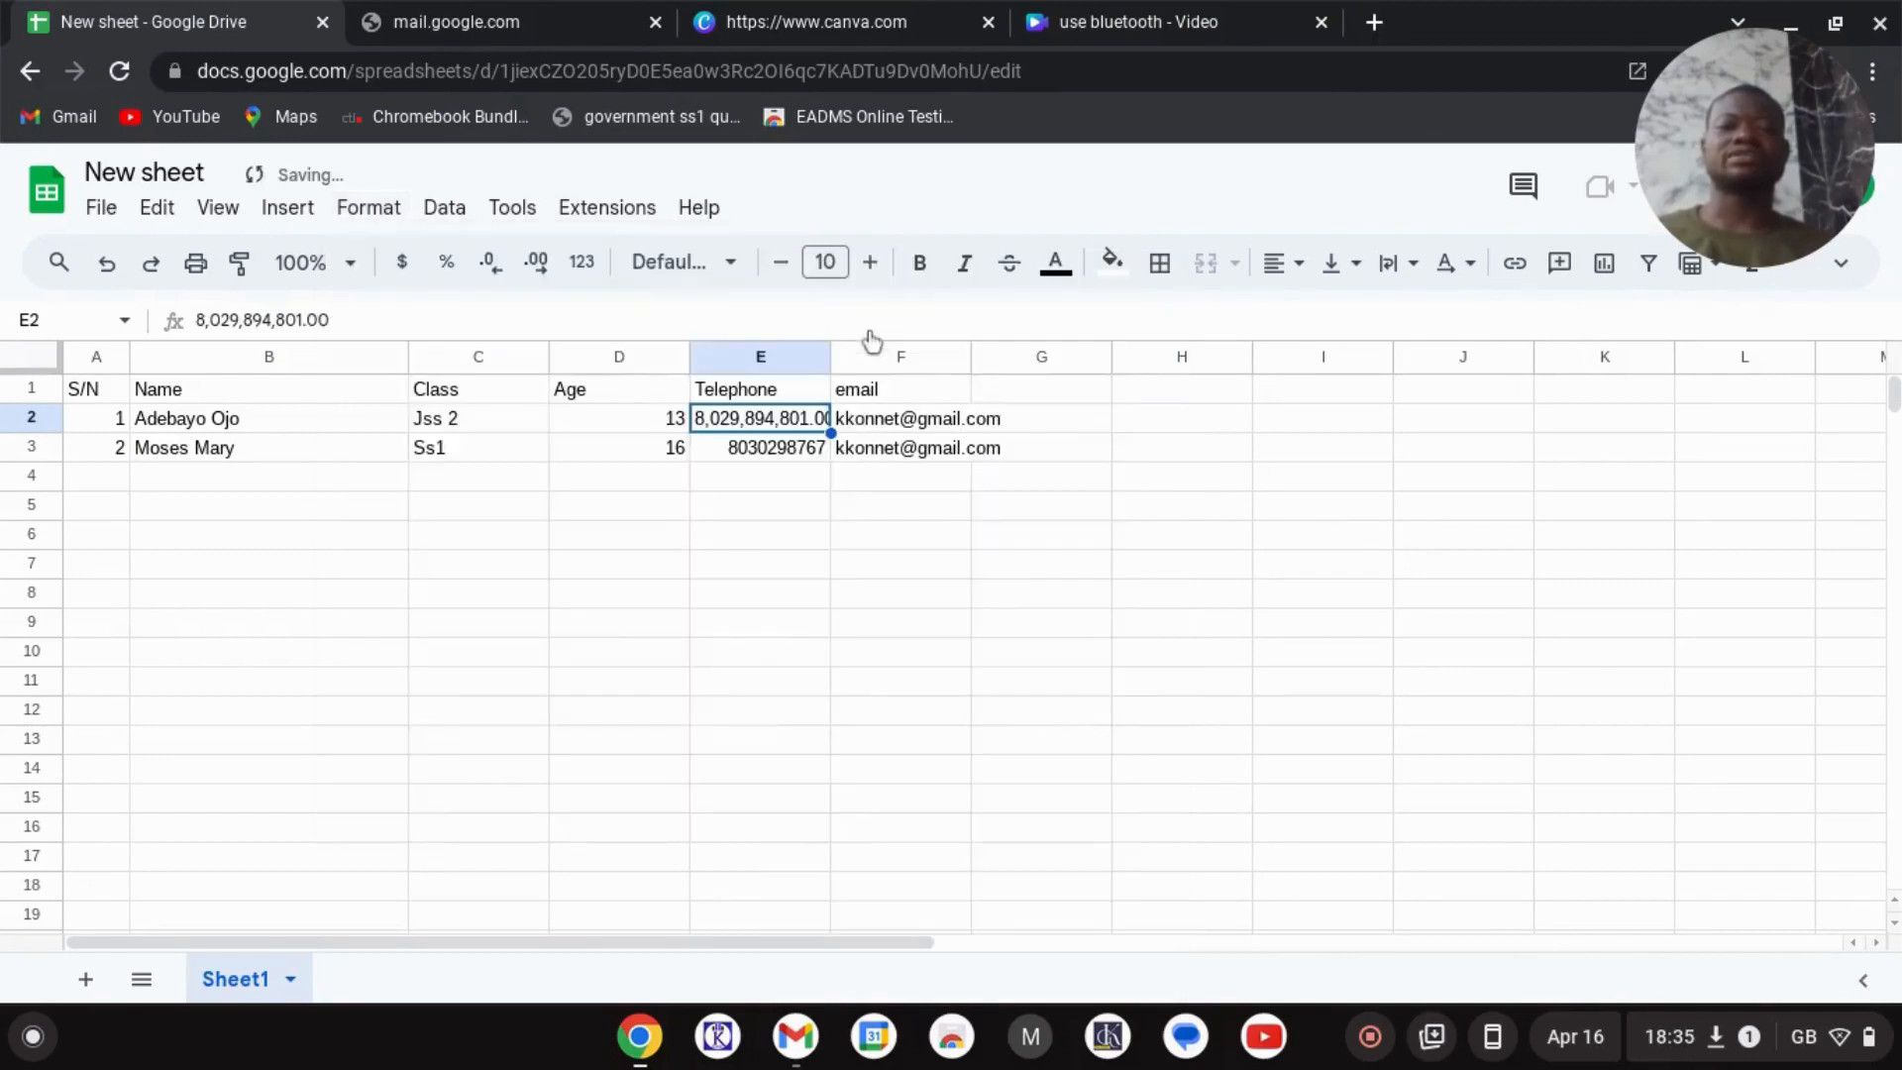
pyautogui.doubleClick(736, 420)
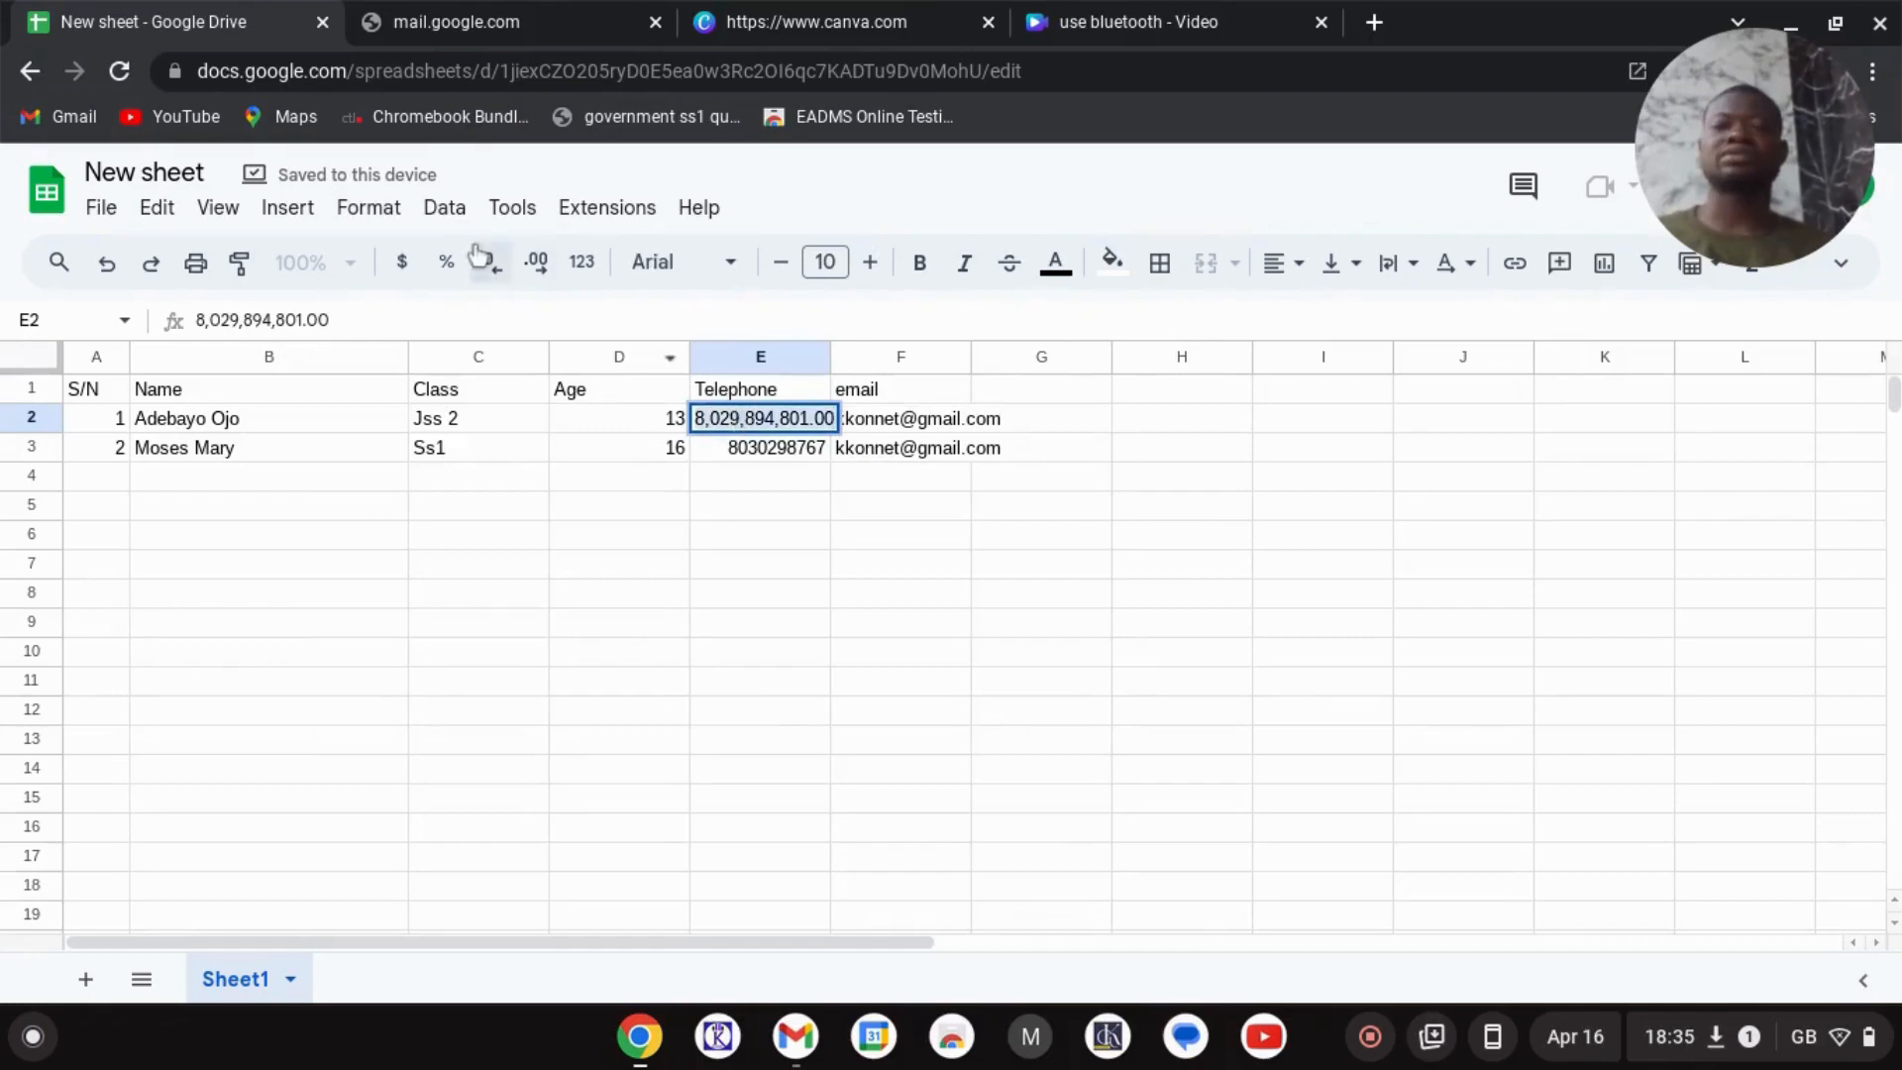
pyautogui.click(386, 208)
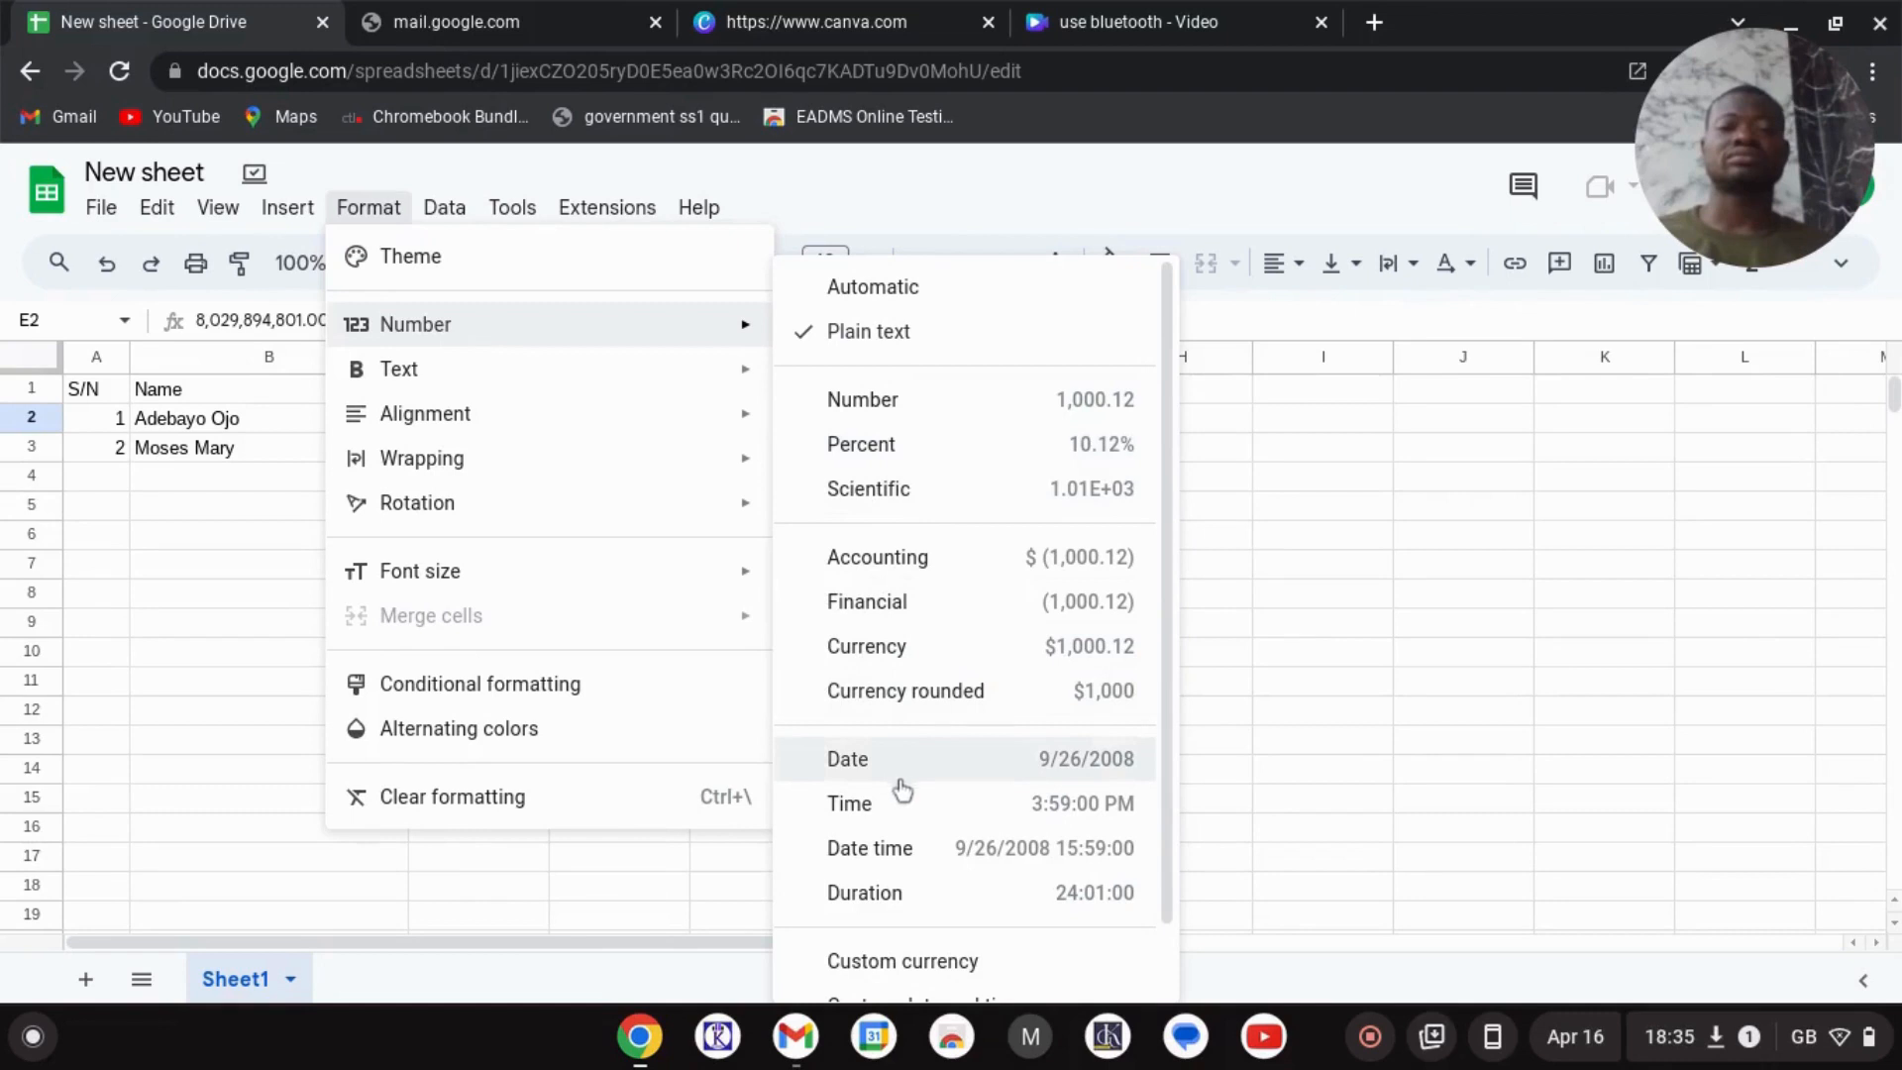
pyautogui.scroll(-1, 904, 896)
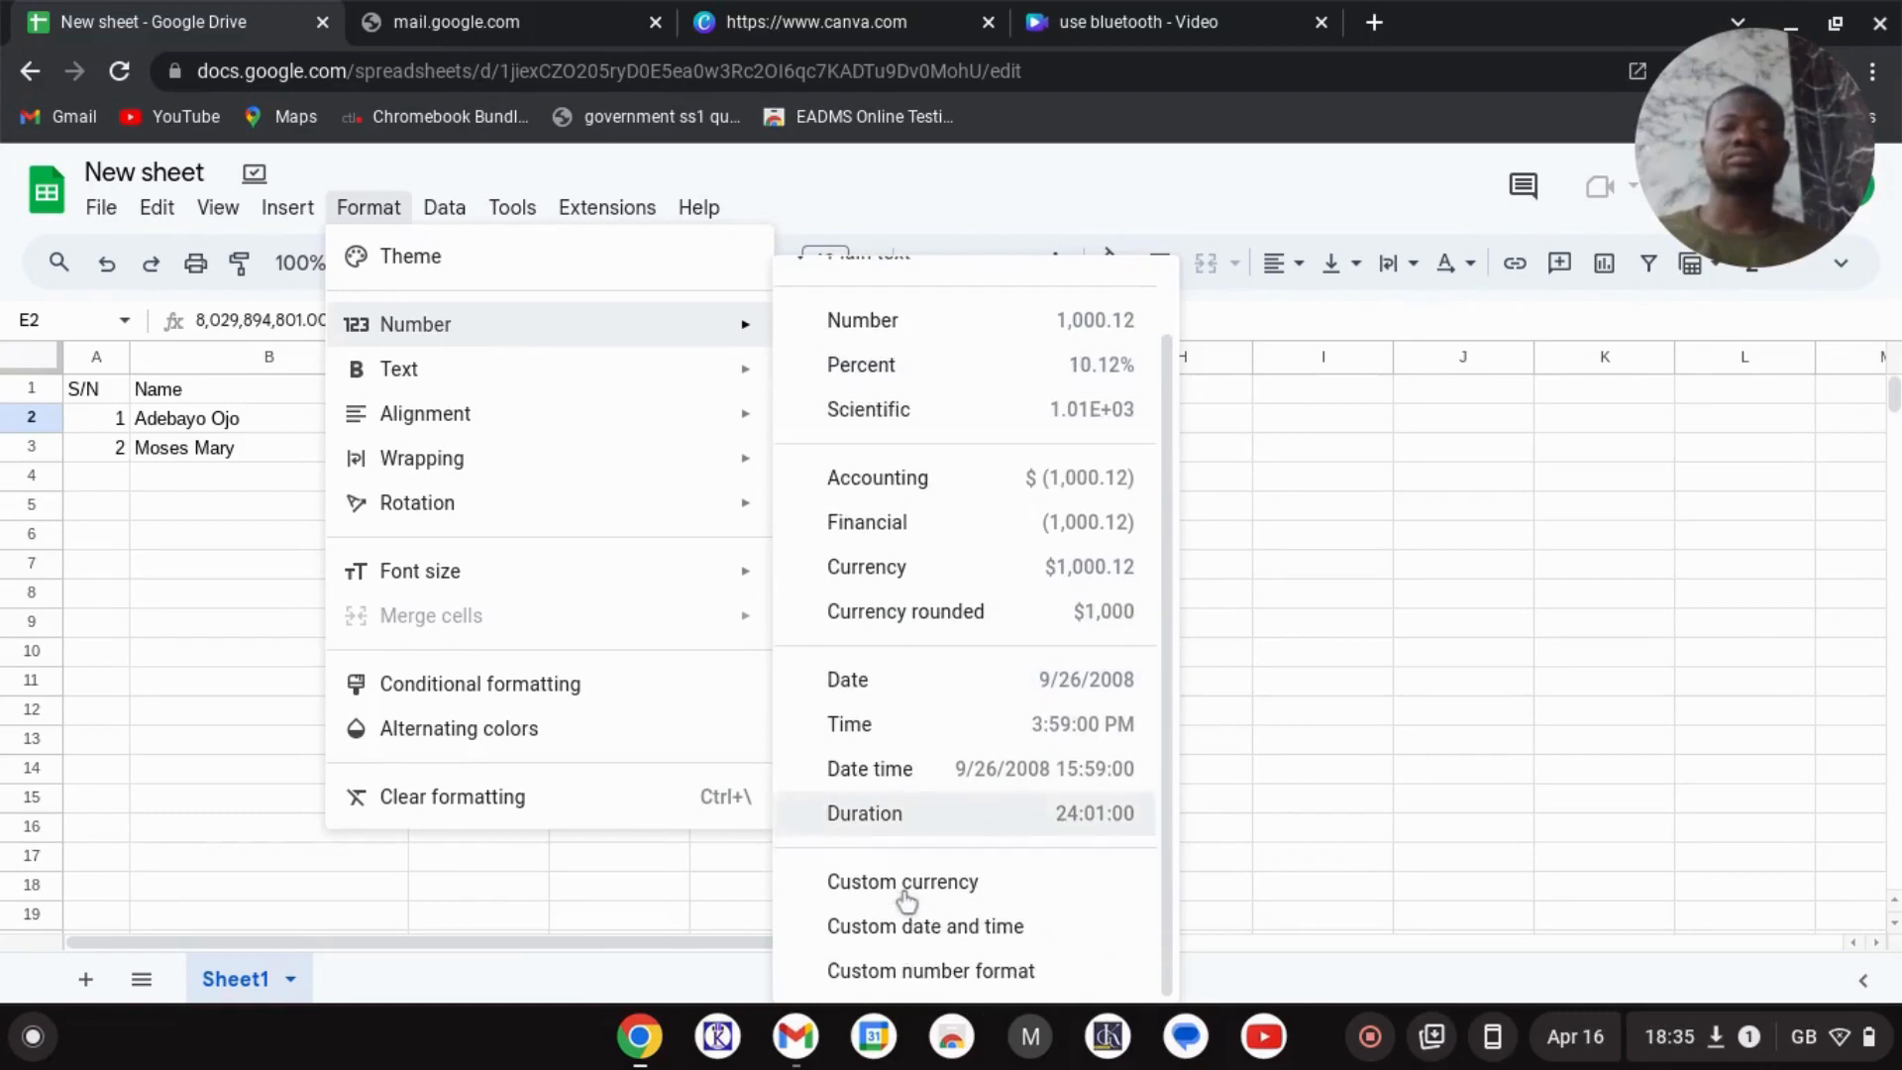
pyautogui.scroll(1, 990, 597)
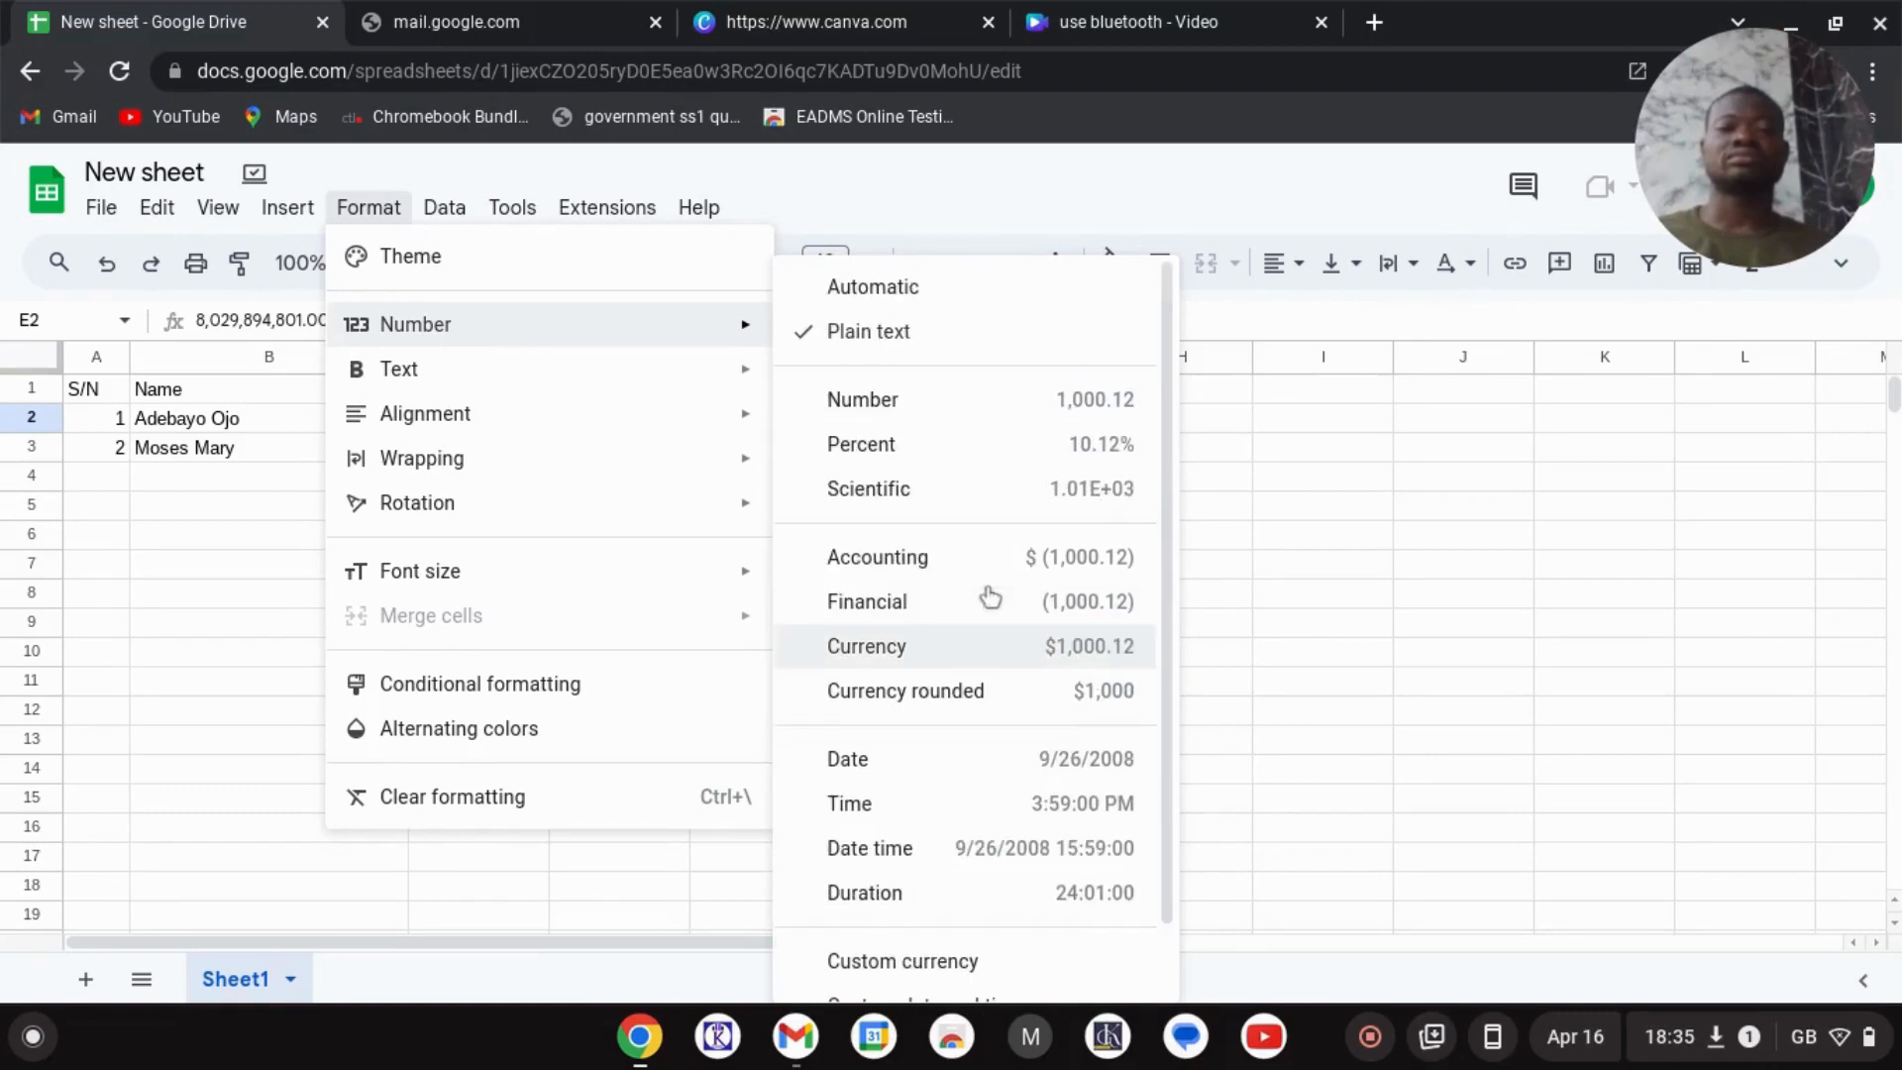
pyautogui.click(871, 333)
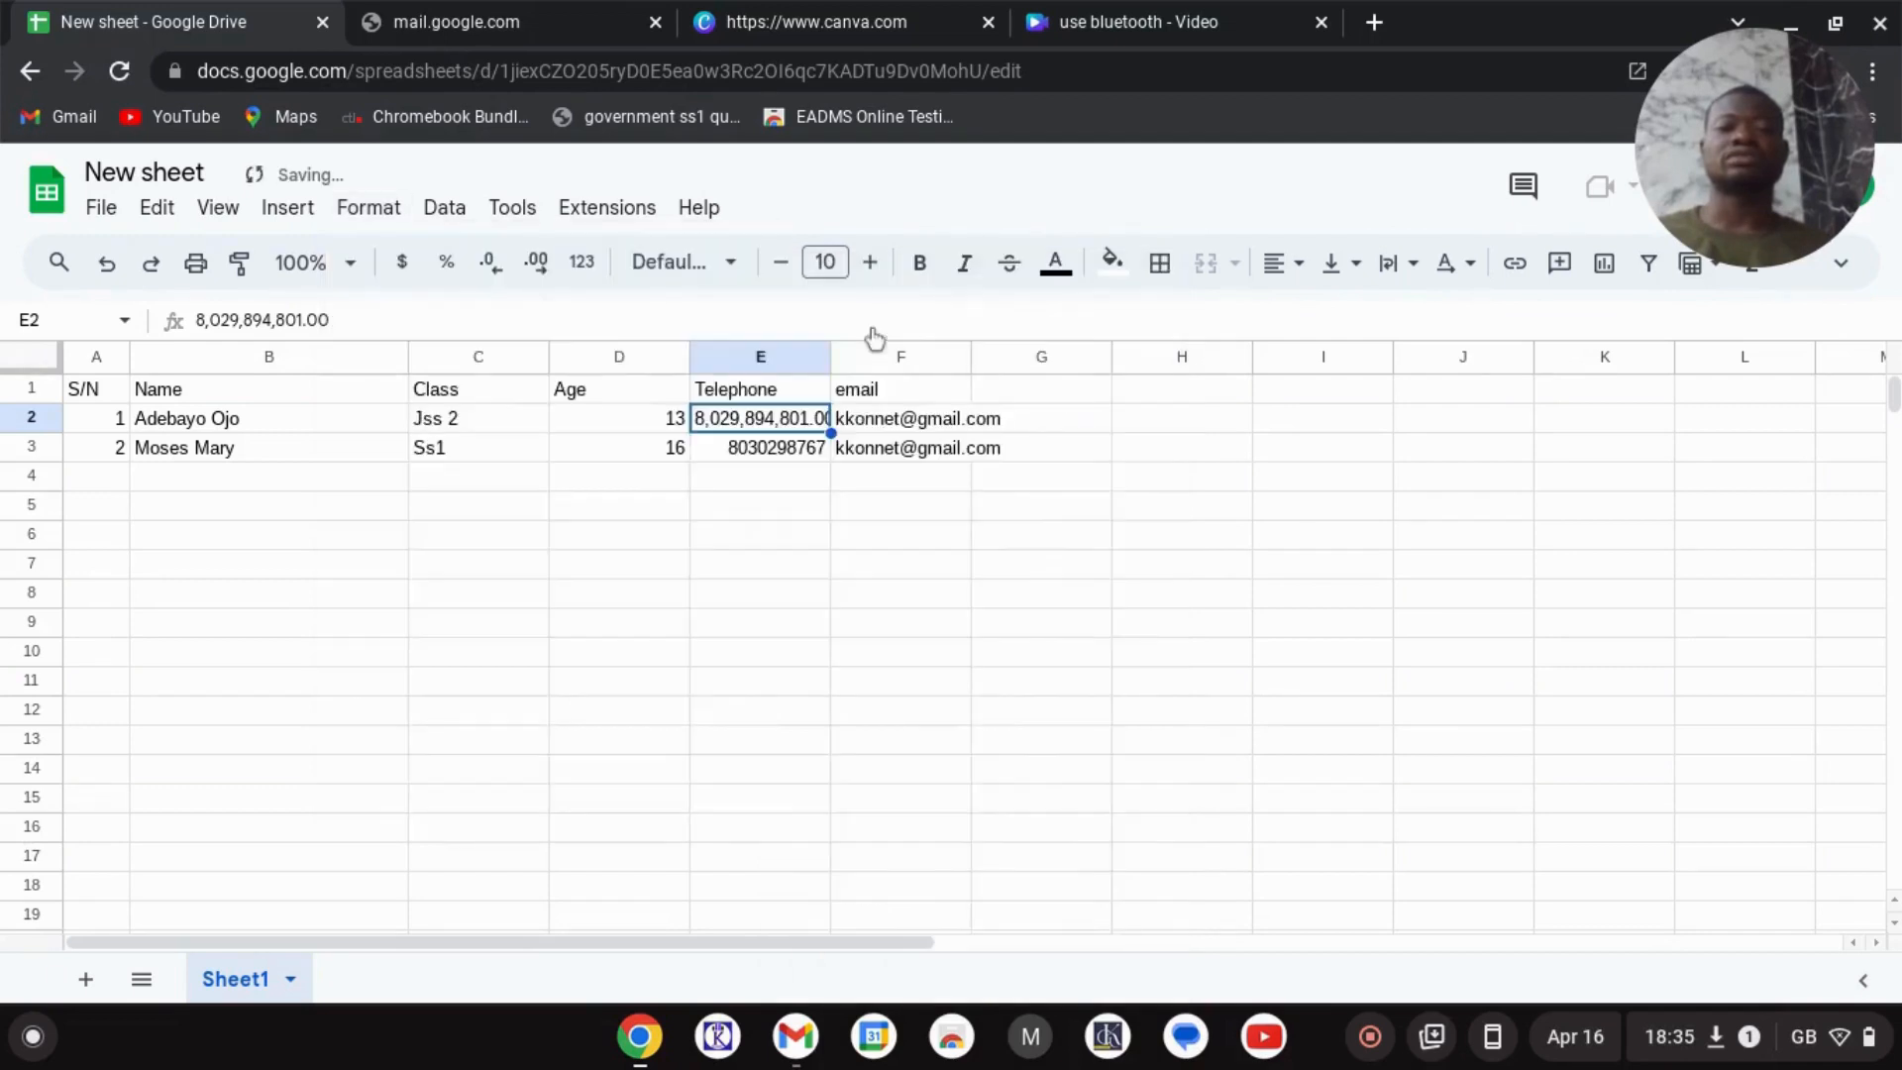
pyautogui.click(770, 446)
pyautogui.click(741, 418)
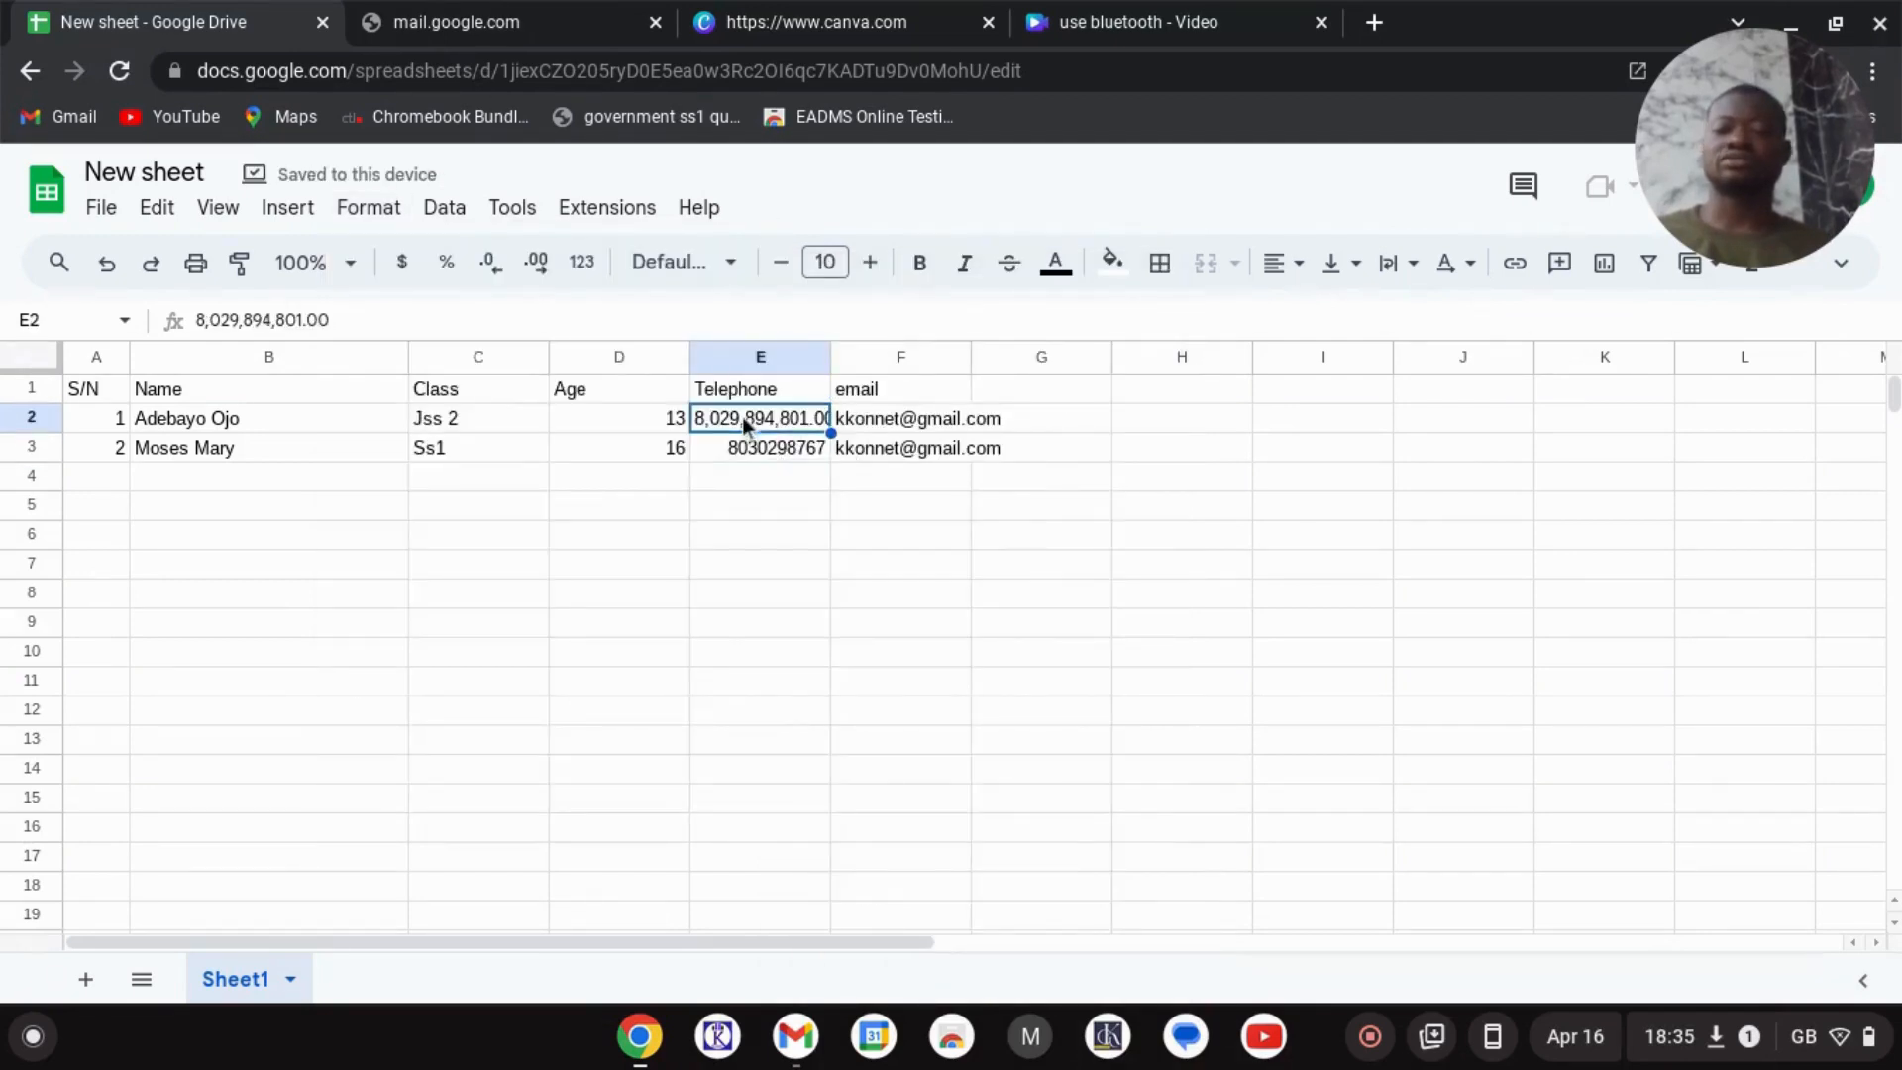
pyautogui.hotkey('ctrl', 'z')
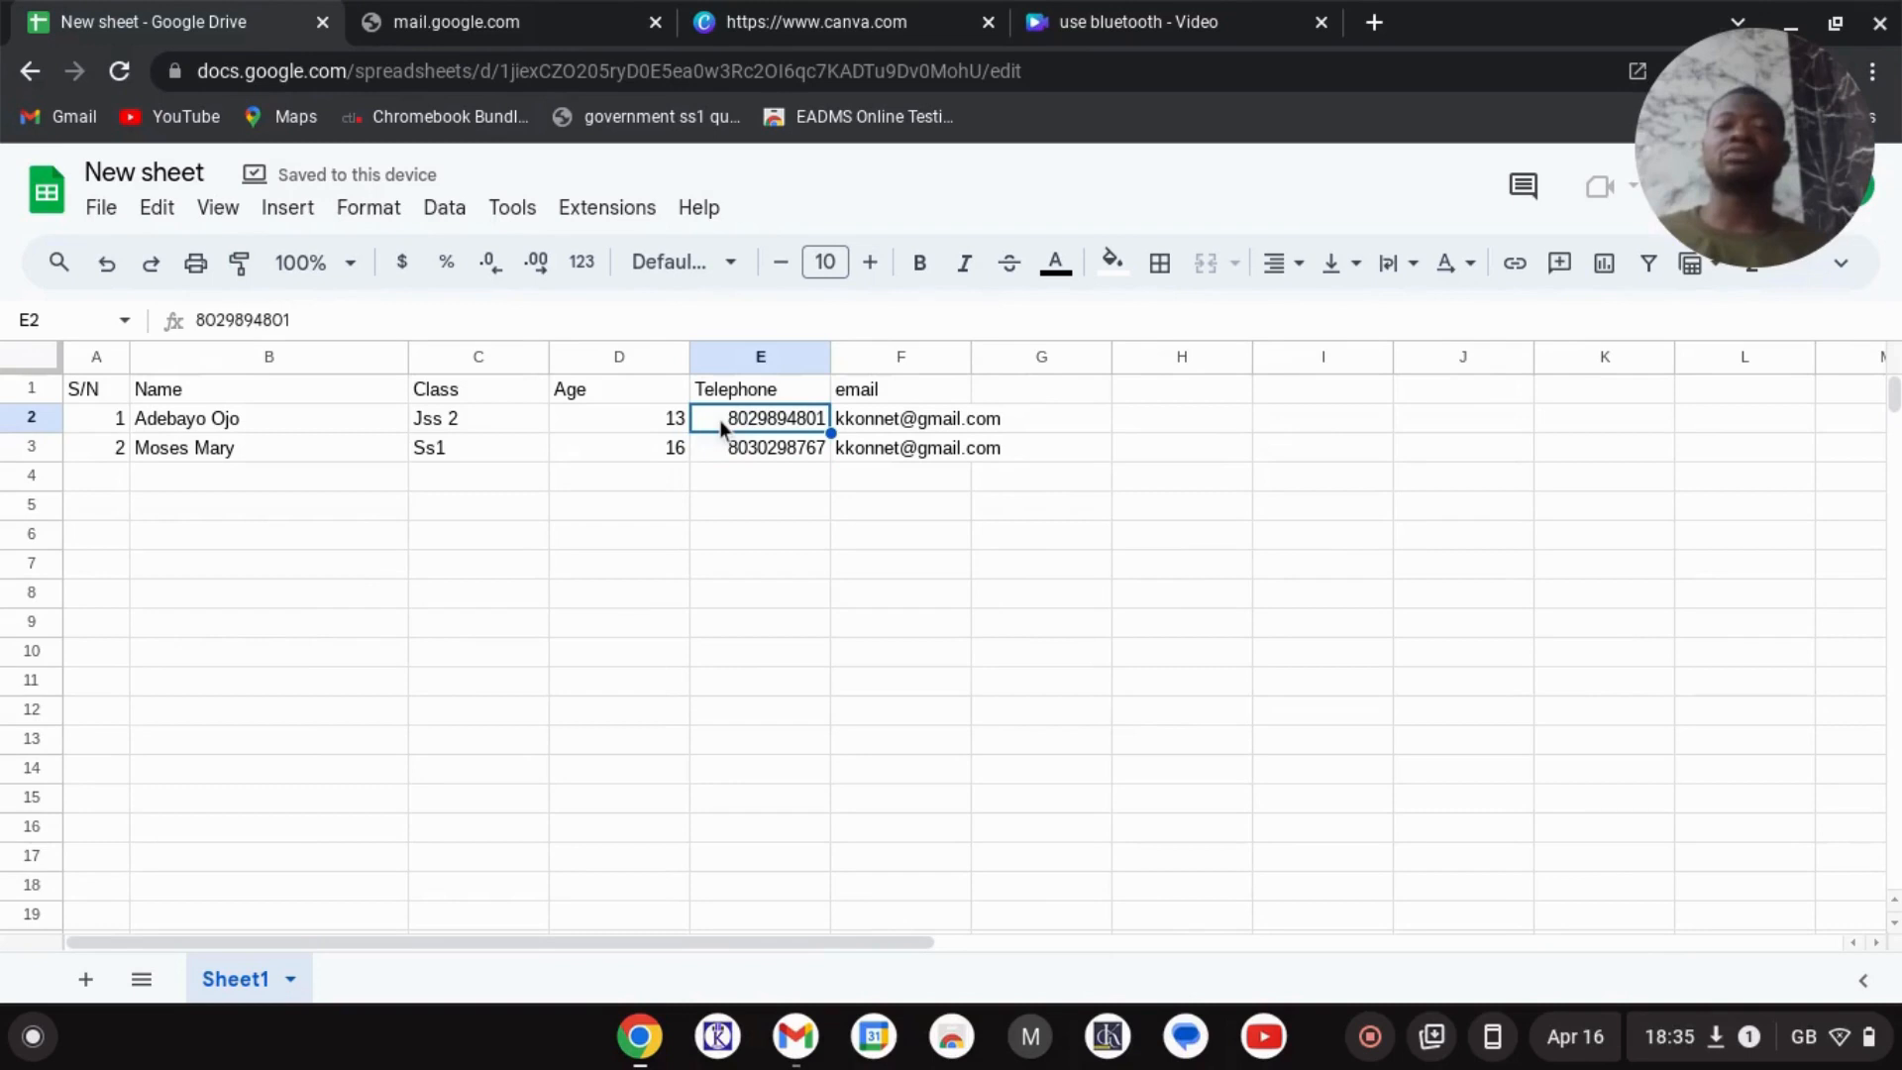
pyautogui.click(372, 210)
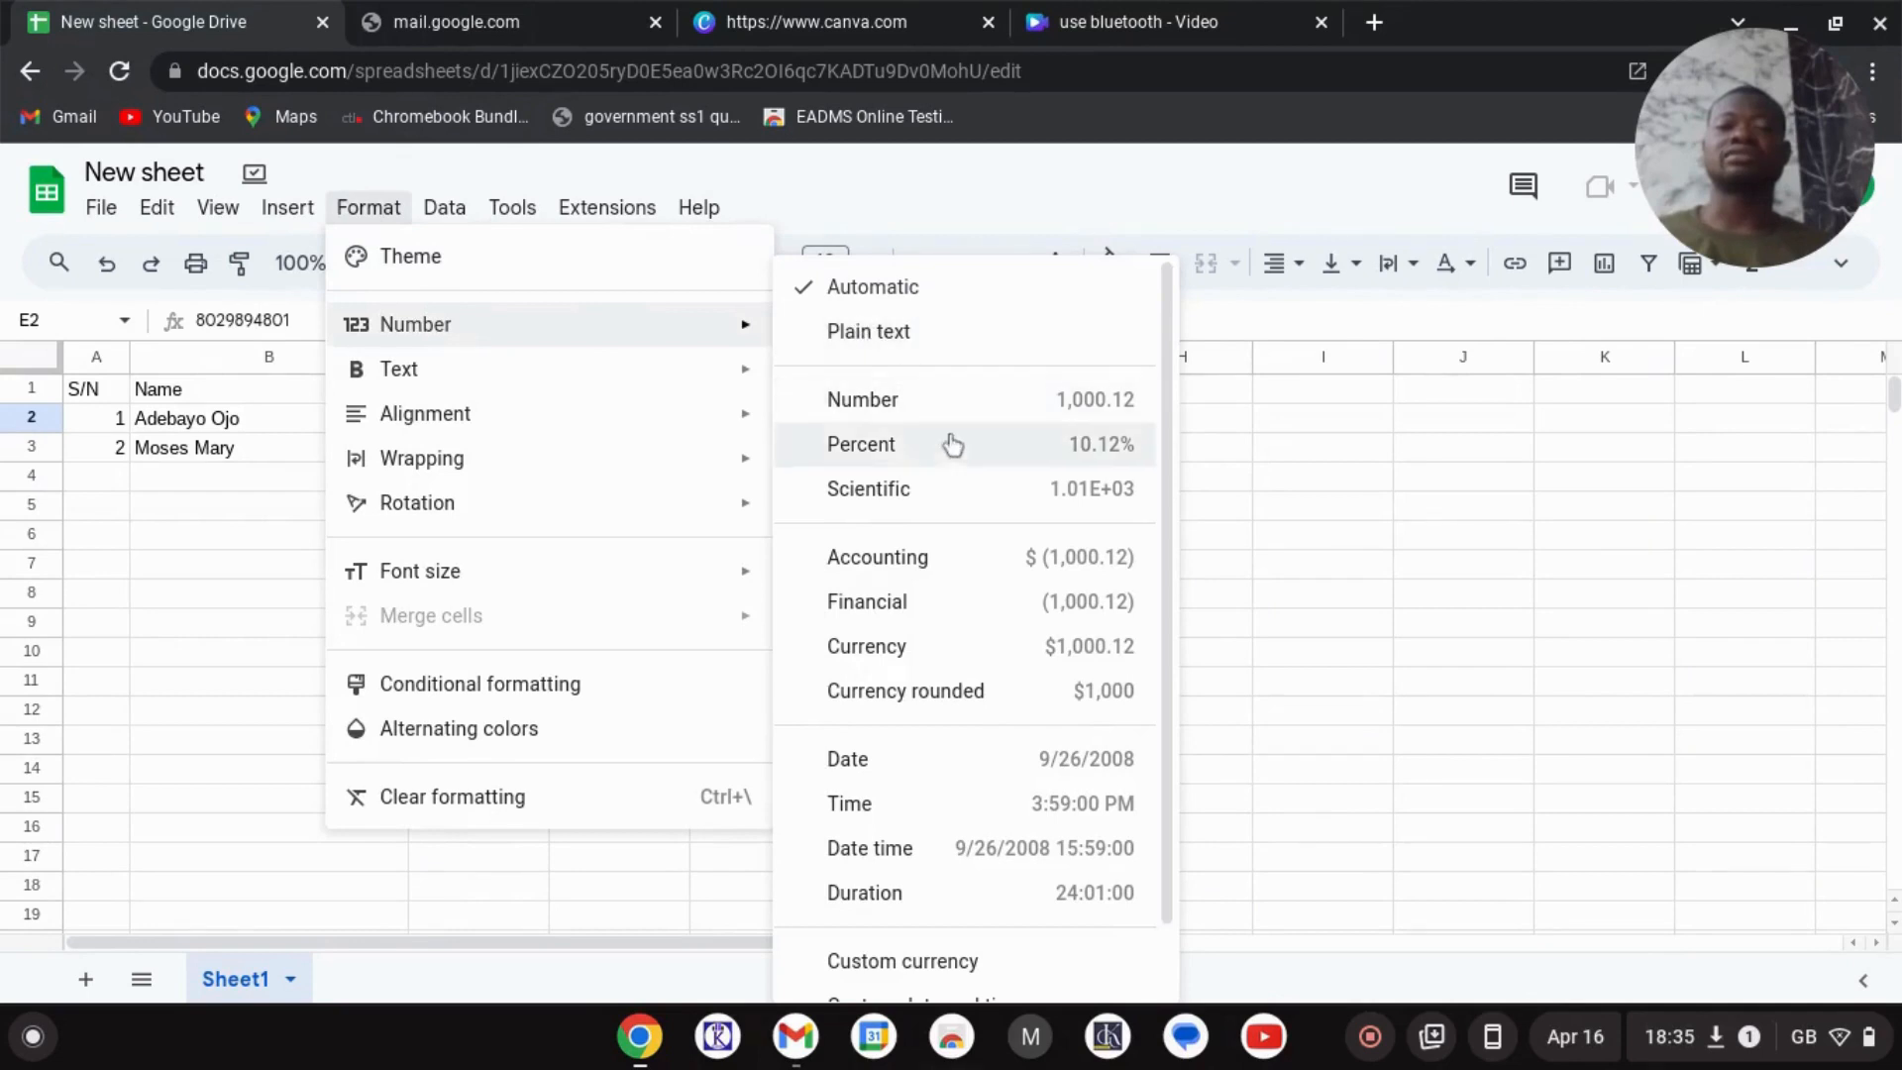
# - Format E2 as plain text and restore the phone number's leading zero
pyautogui.click(861, 335)
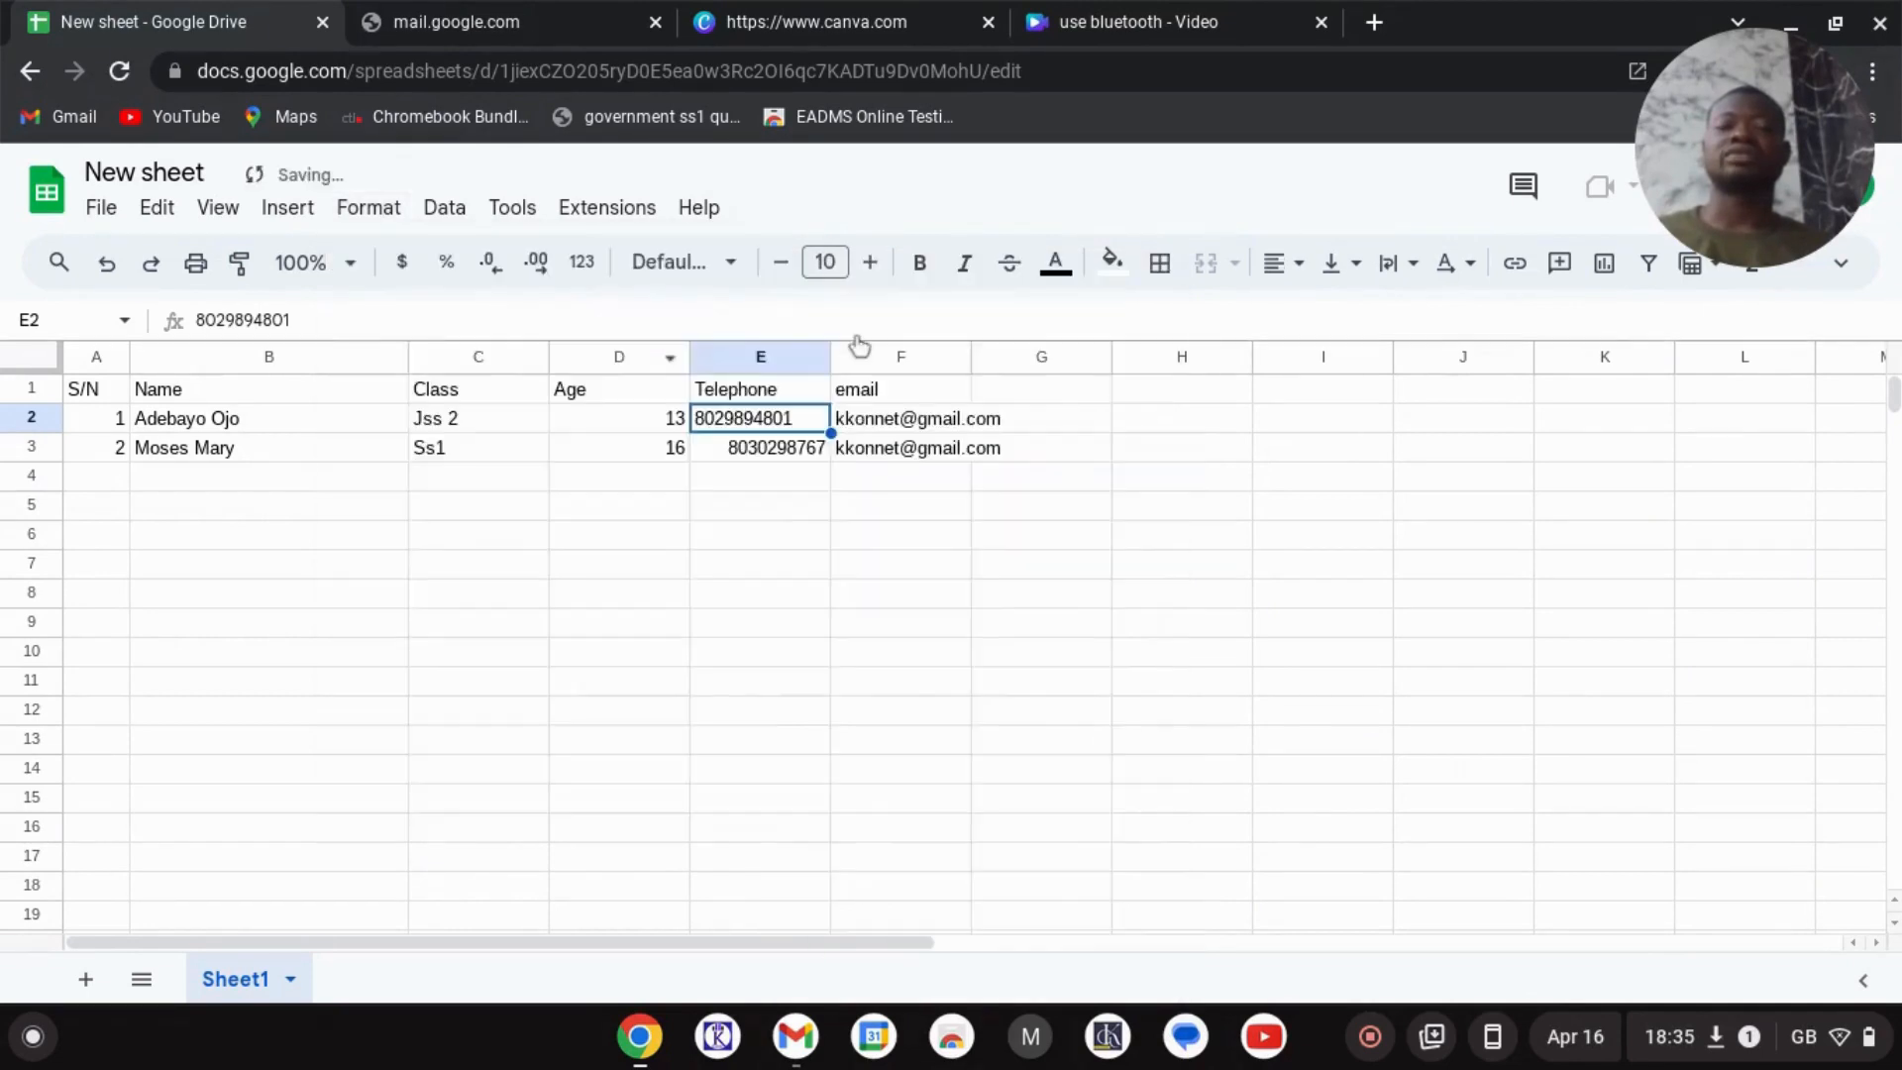
pyautogui.doubleClick(705, 418)
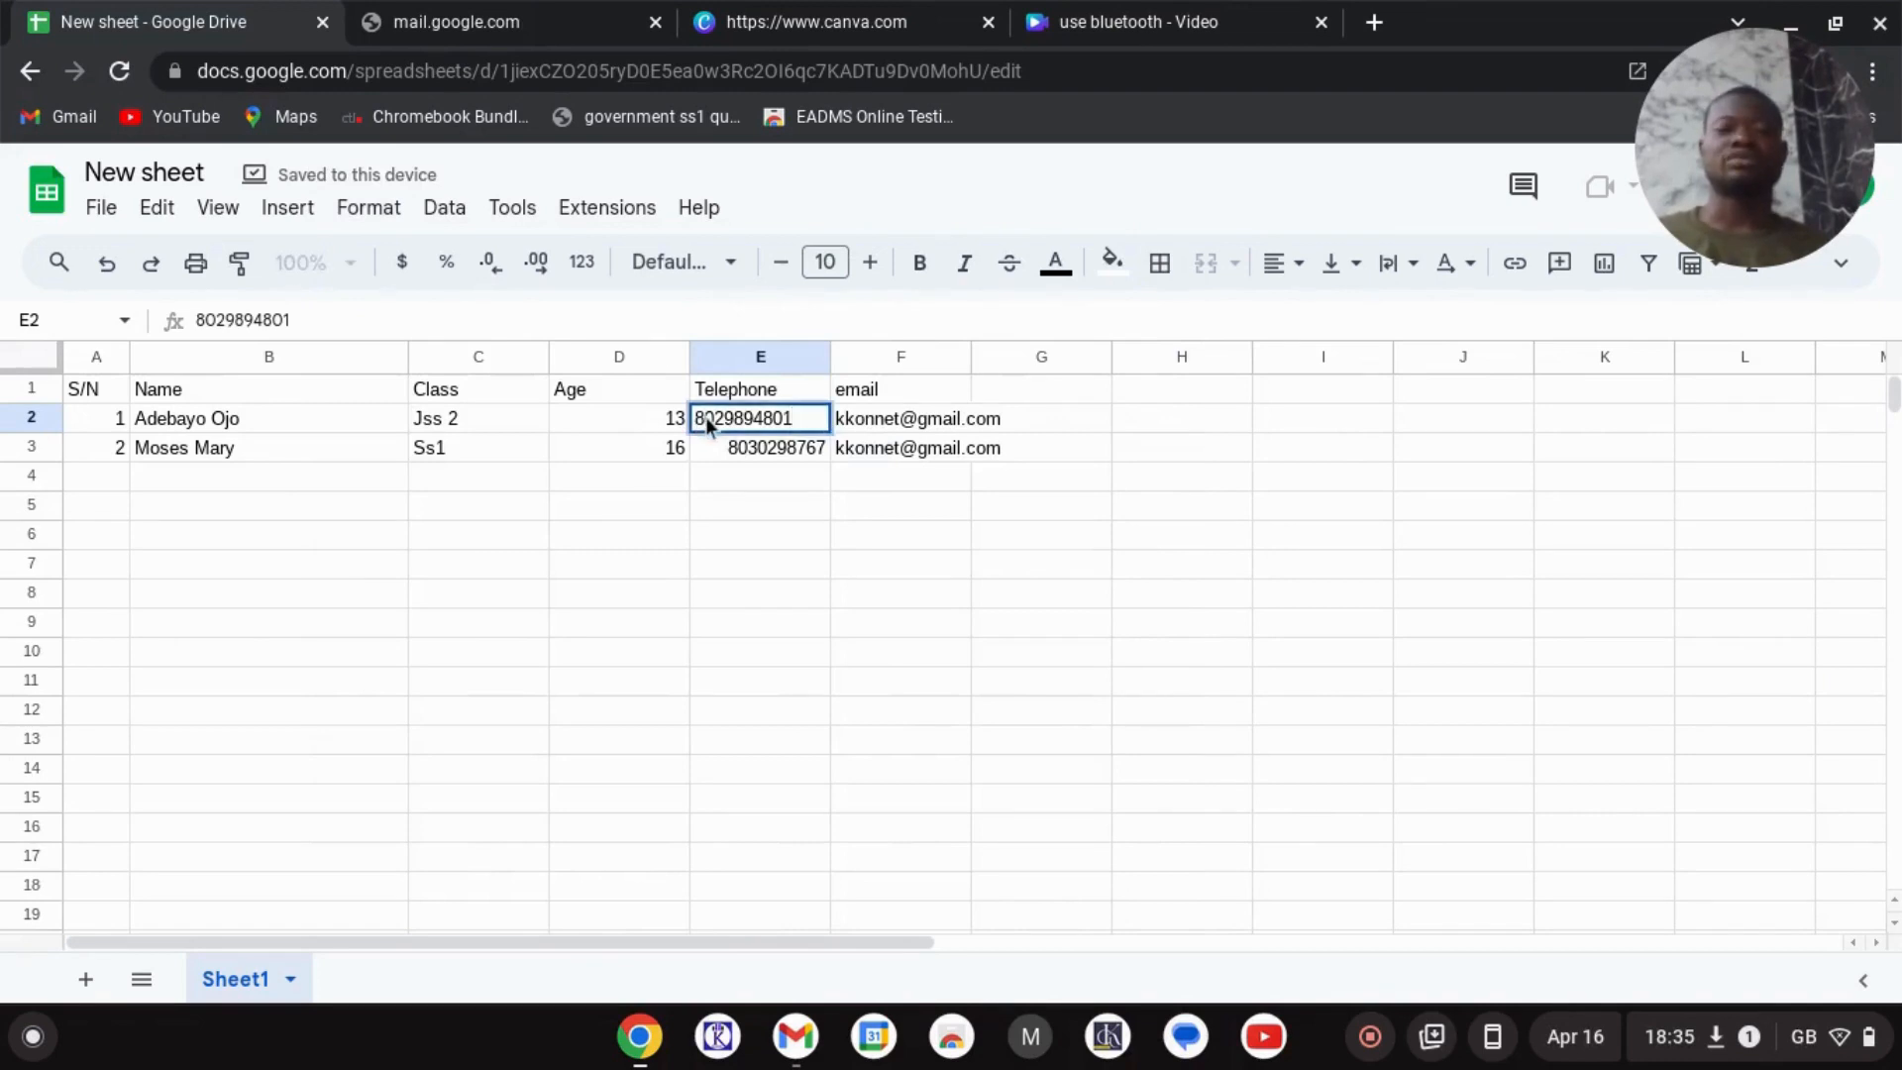
pyautogui.press('Left')
pyautogui.press('Left')
pyautogui.press('Left')
pyautogui.press('Left')
pyautogui.press('Left')
pyautogui.press('Left')
pyautogui.press('Left')
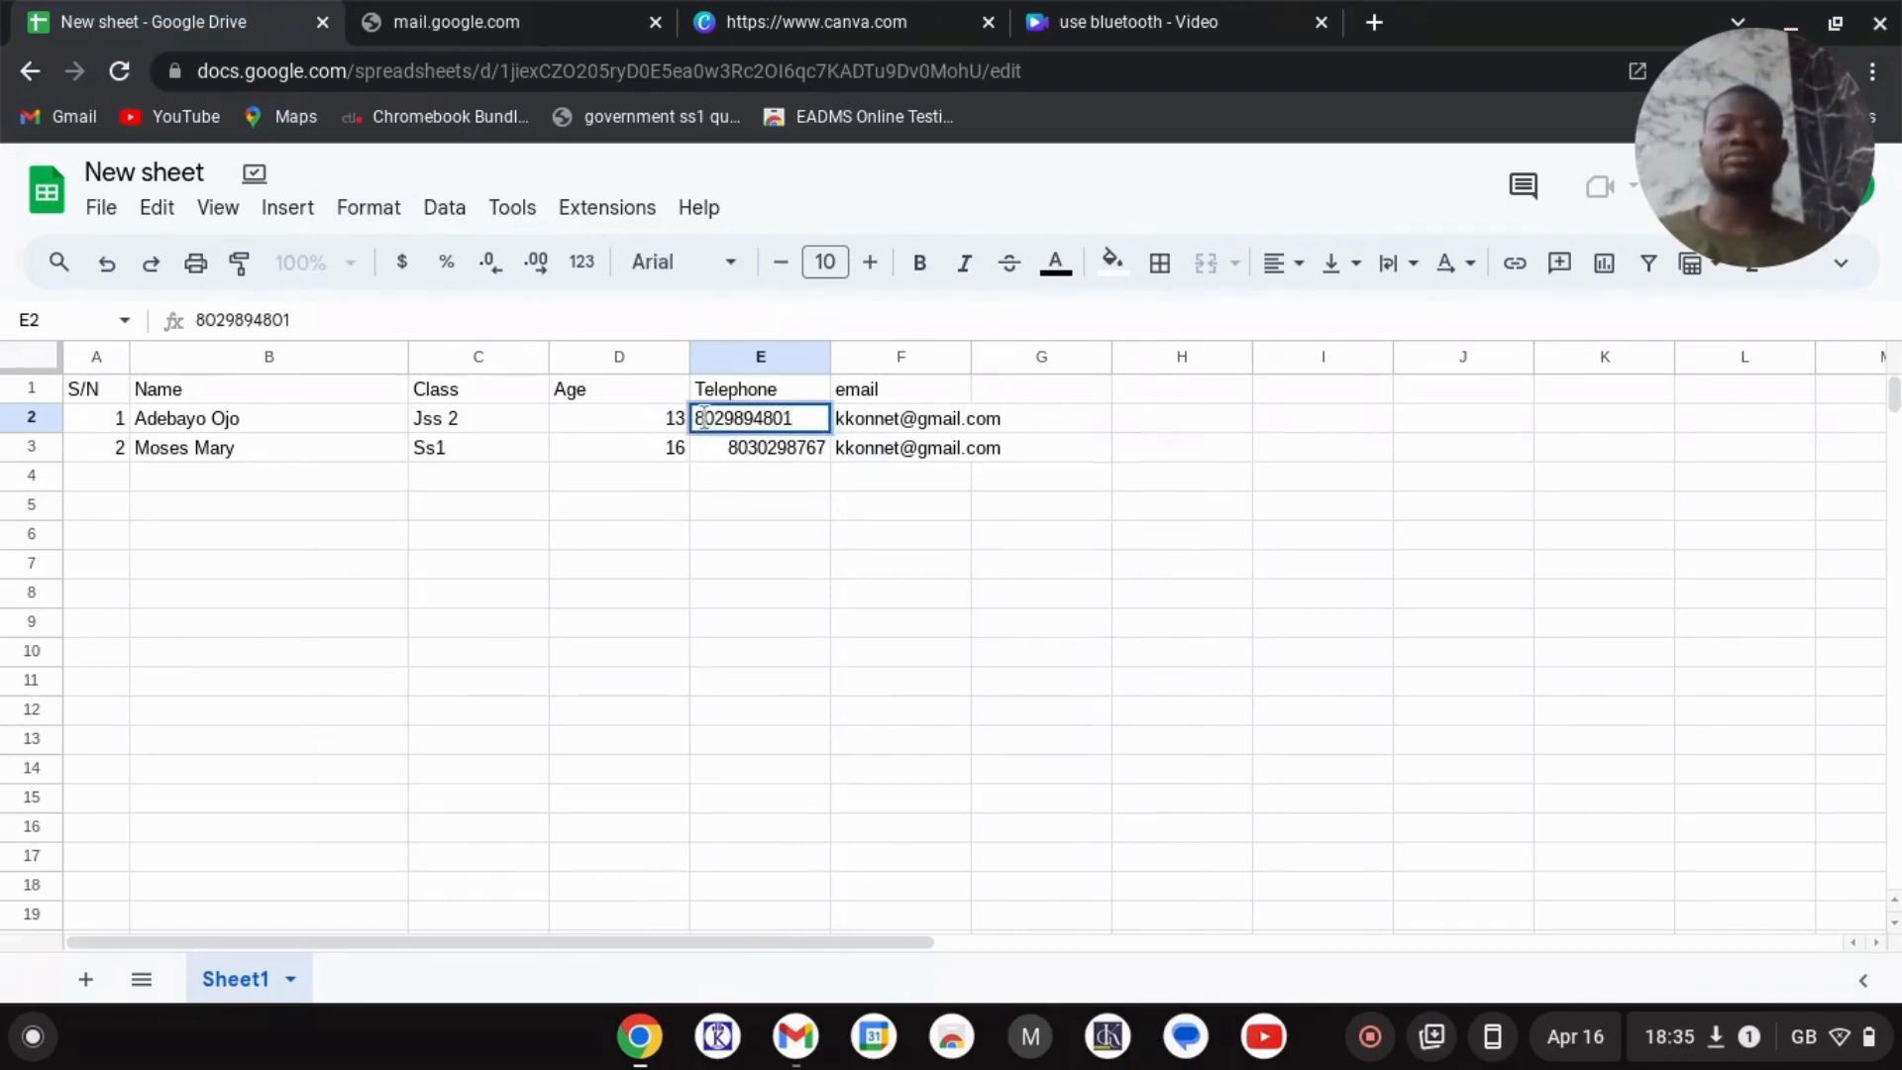
pyautogui.write('0')
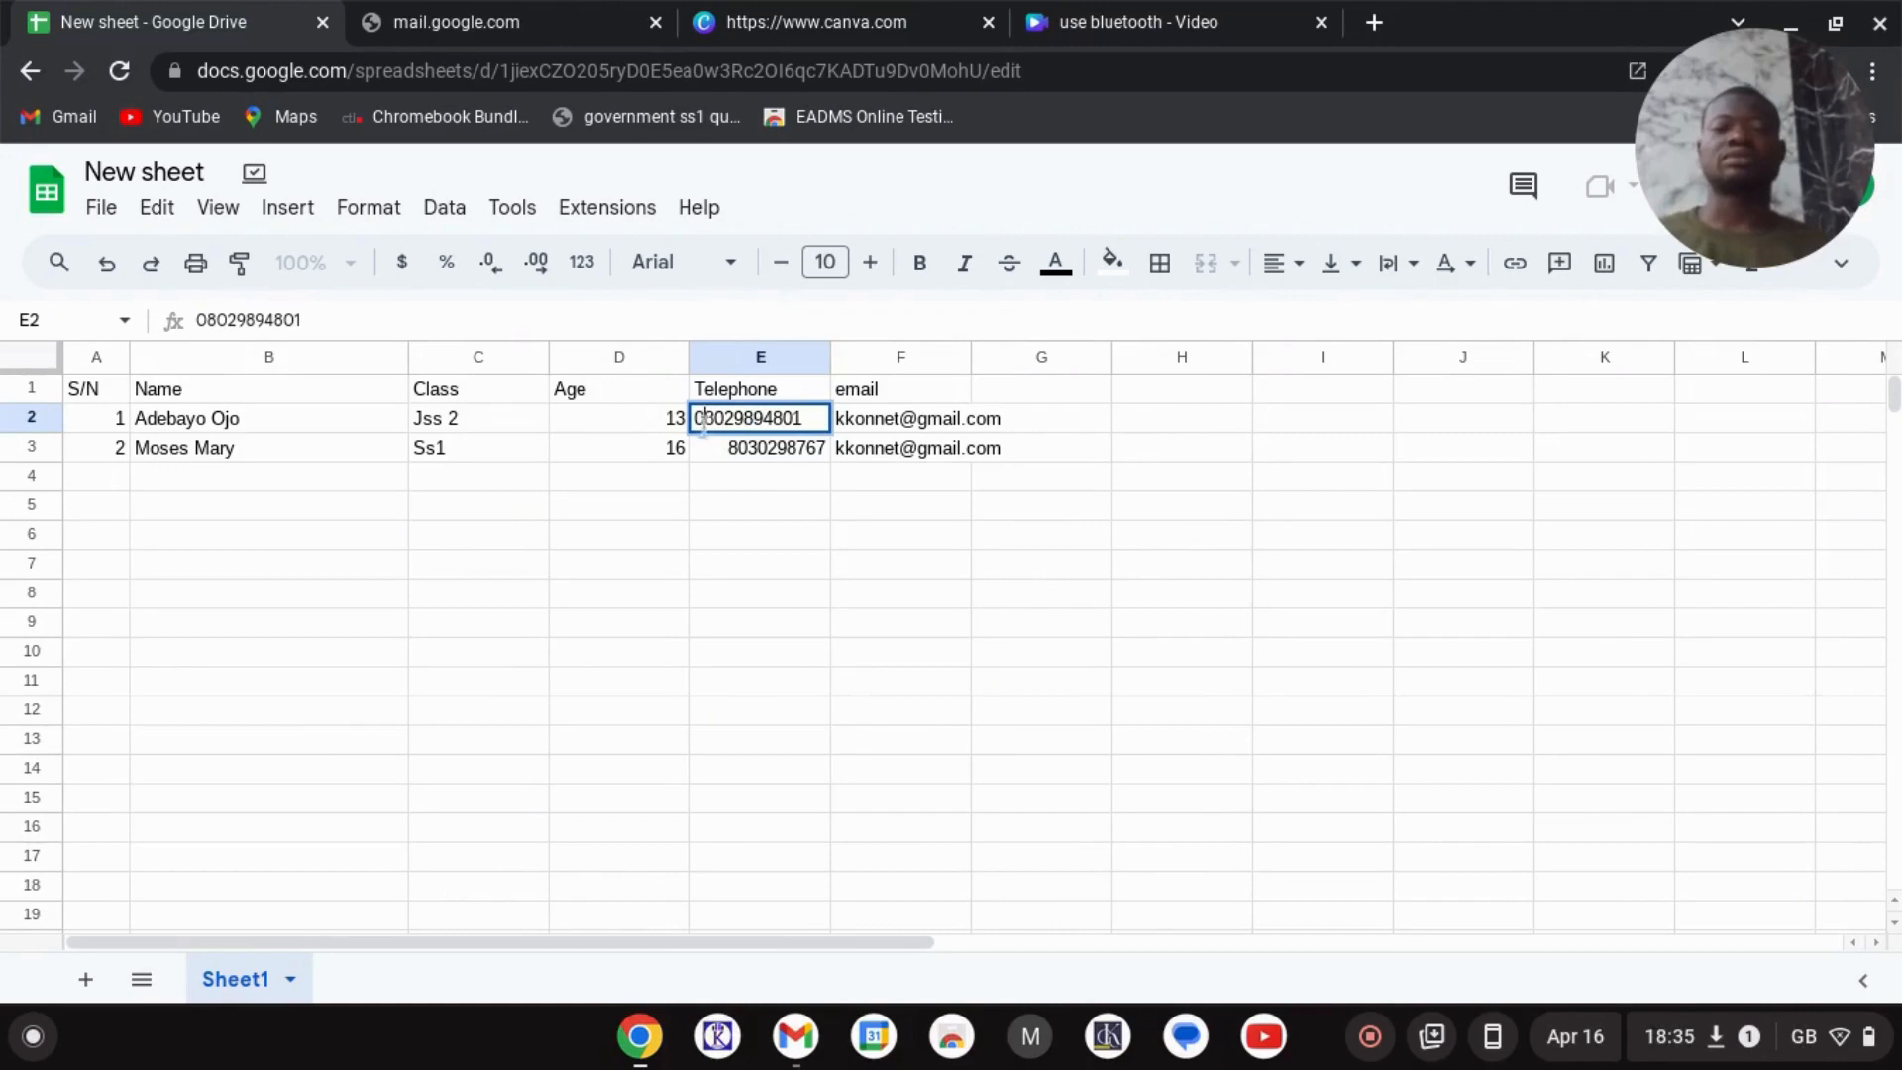
pyautogui.click(739, 451)
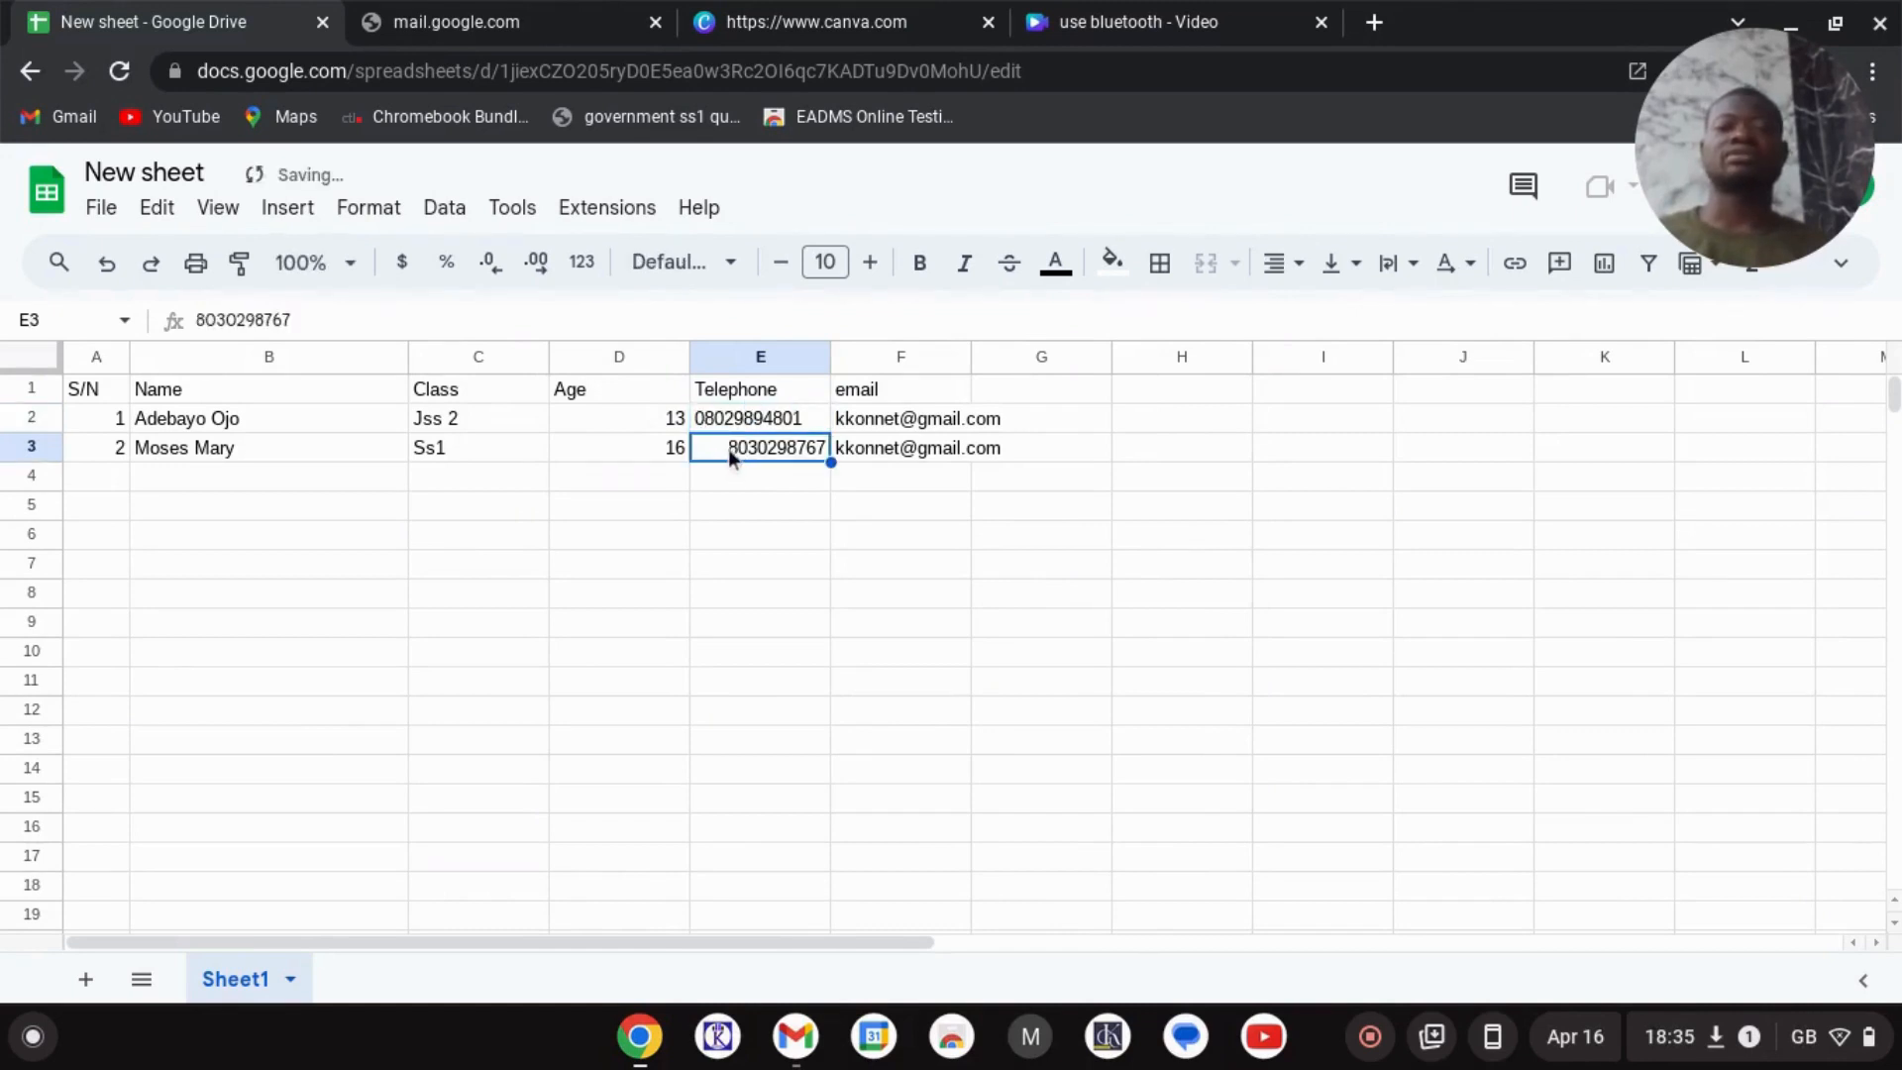
pyautogui.click(717, 418)
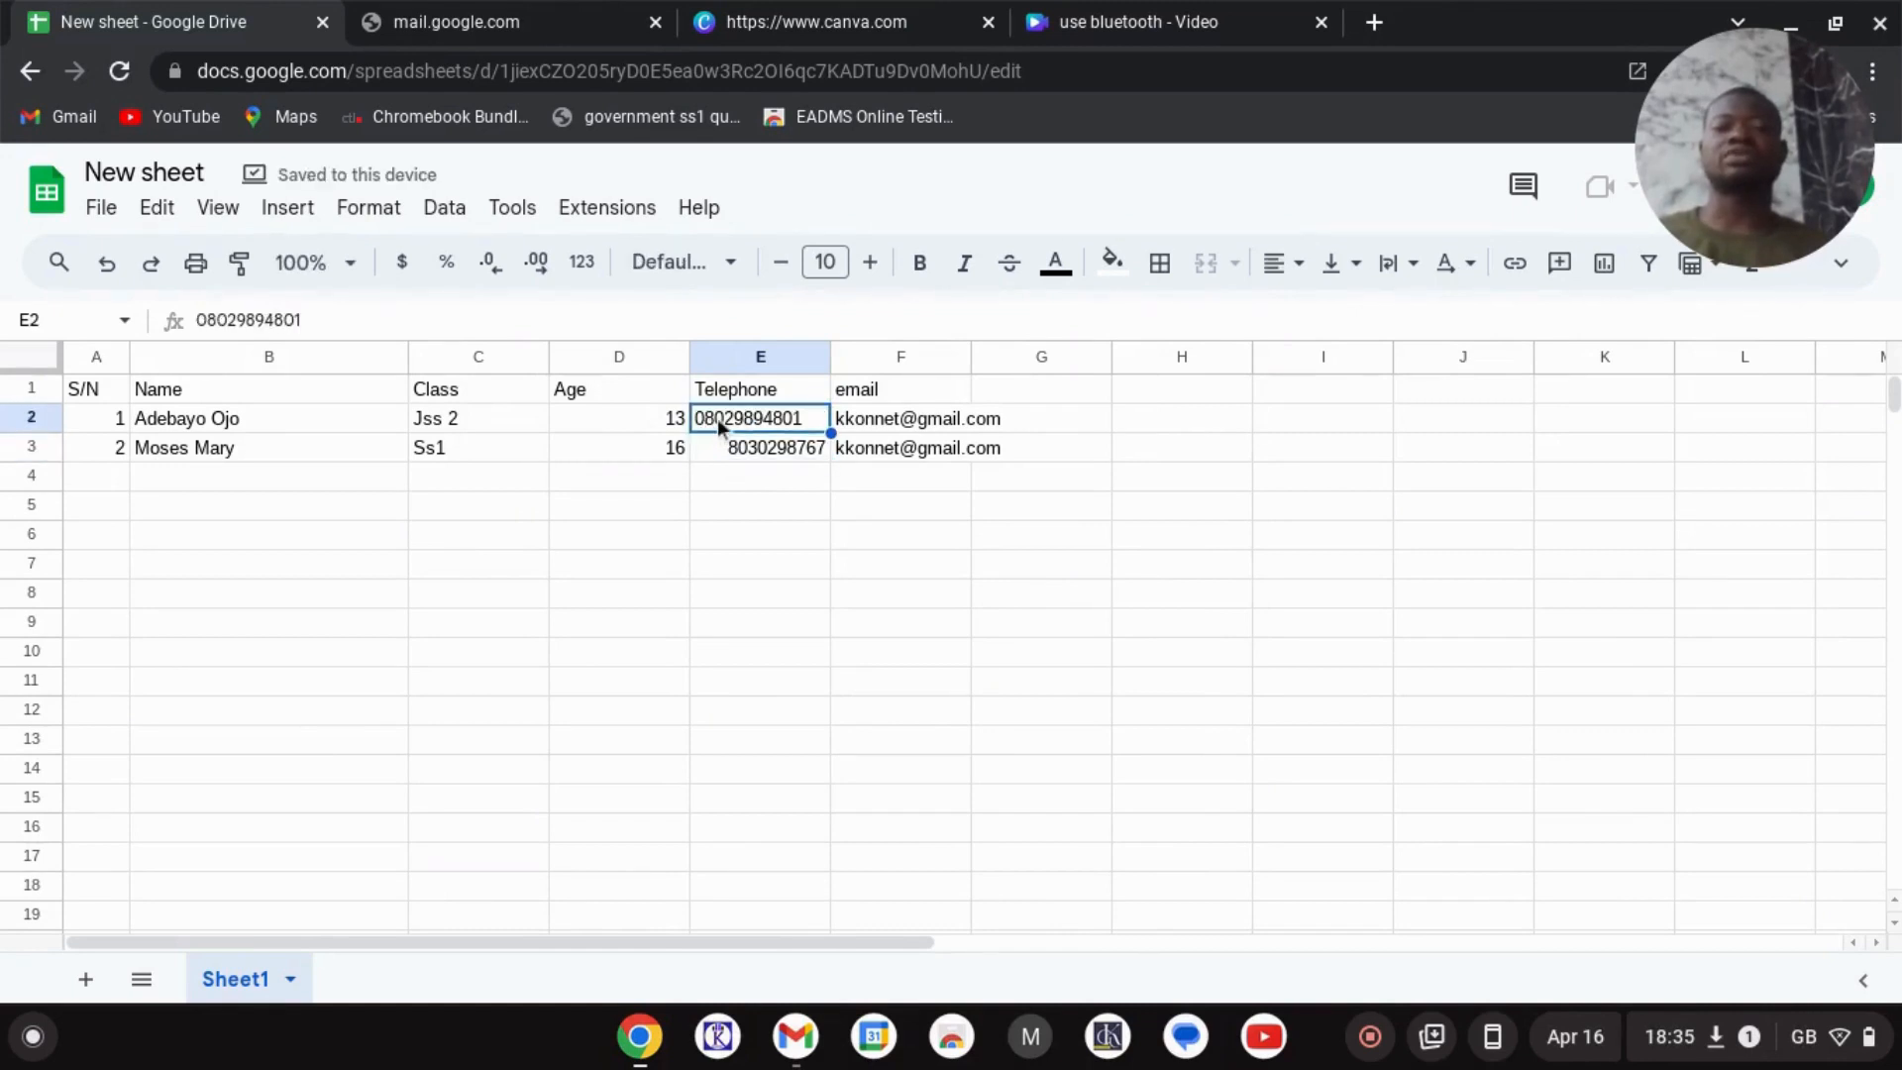
pyautogui.press('Return')
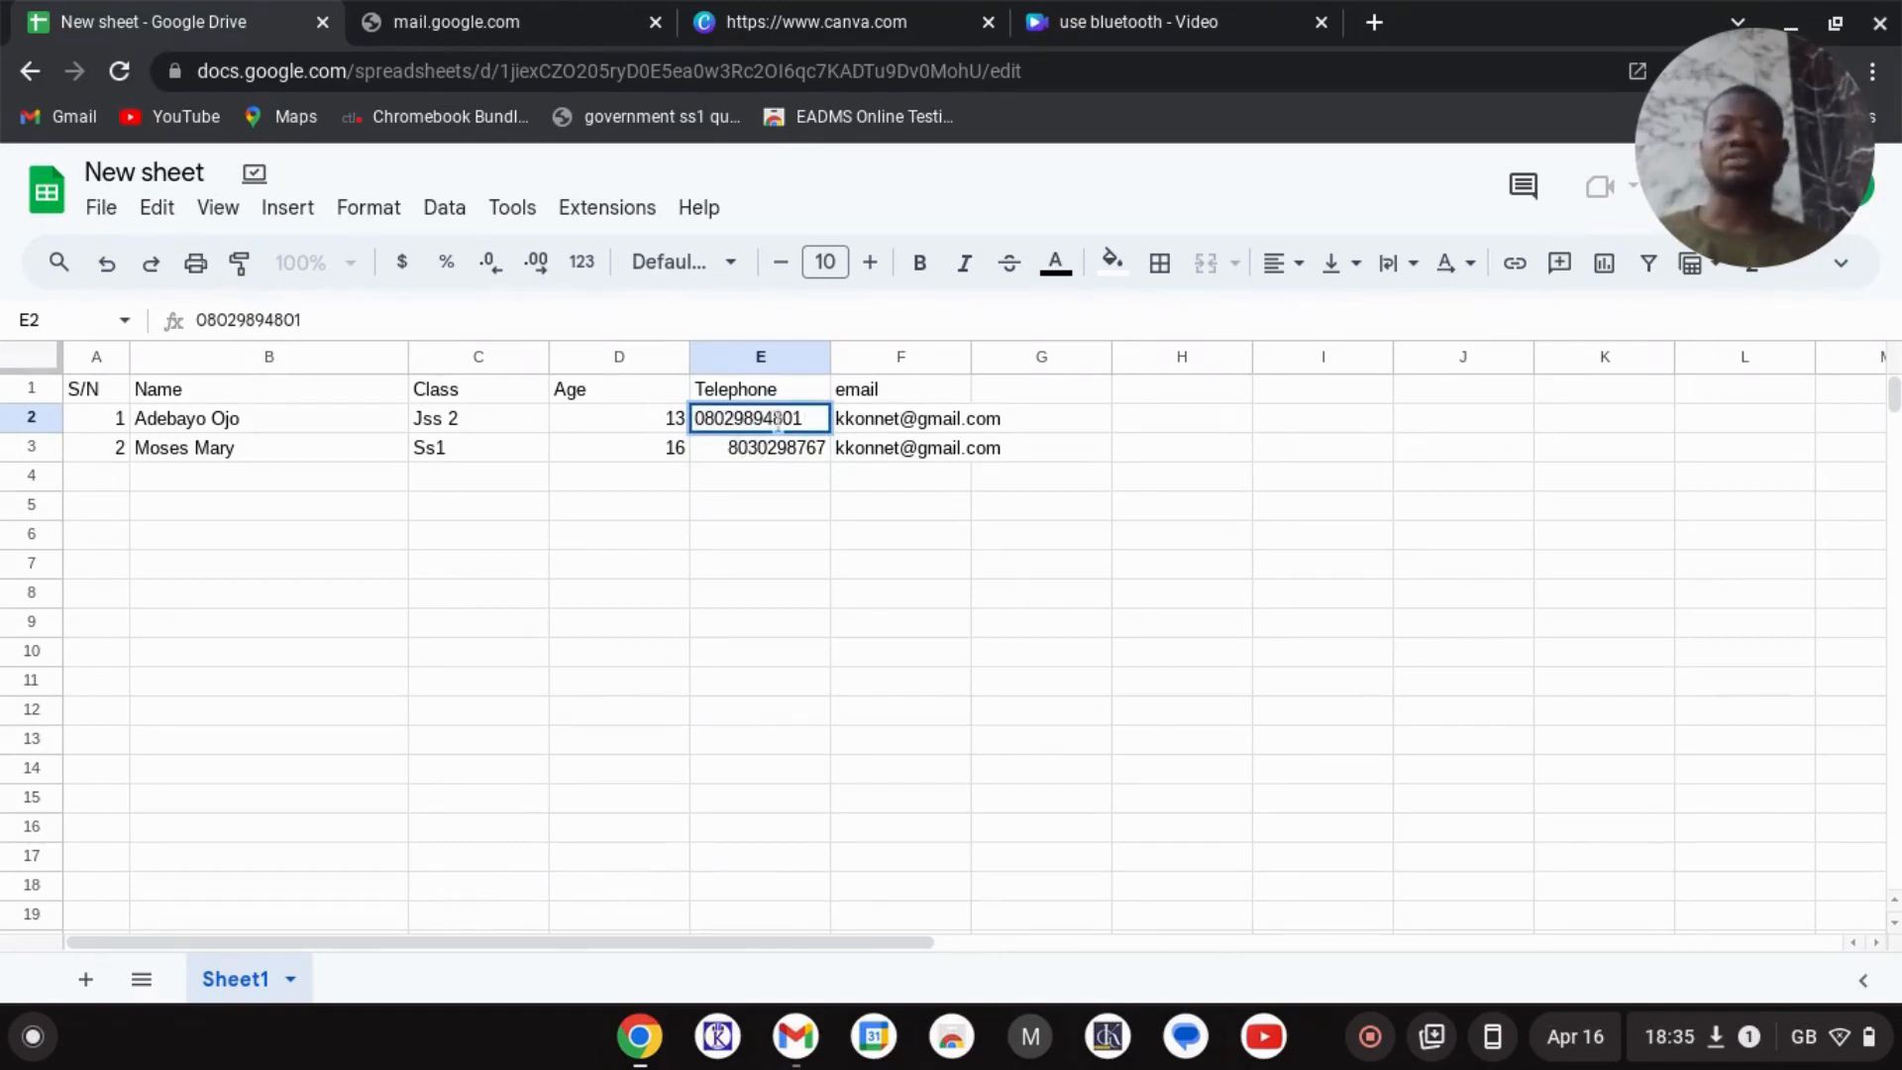
pyautogui.click(762, 454)
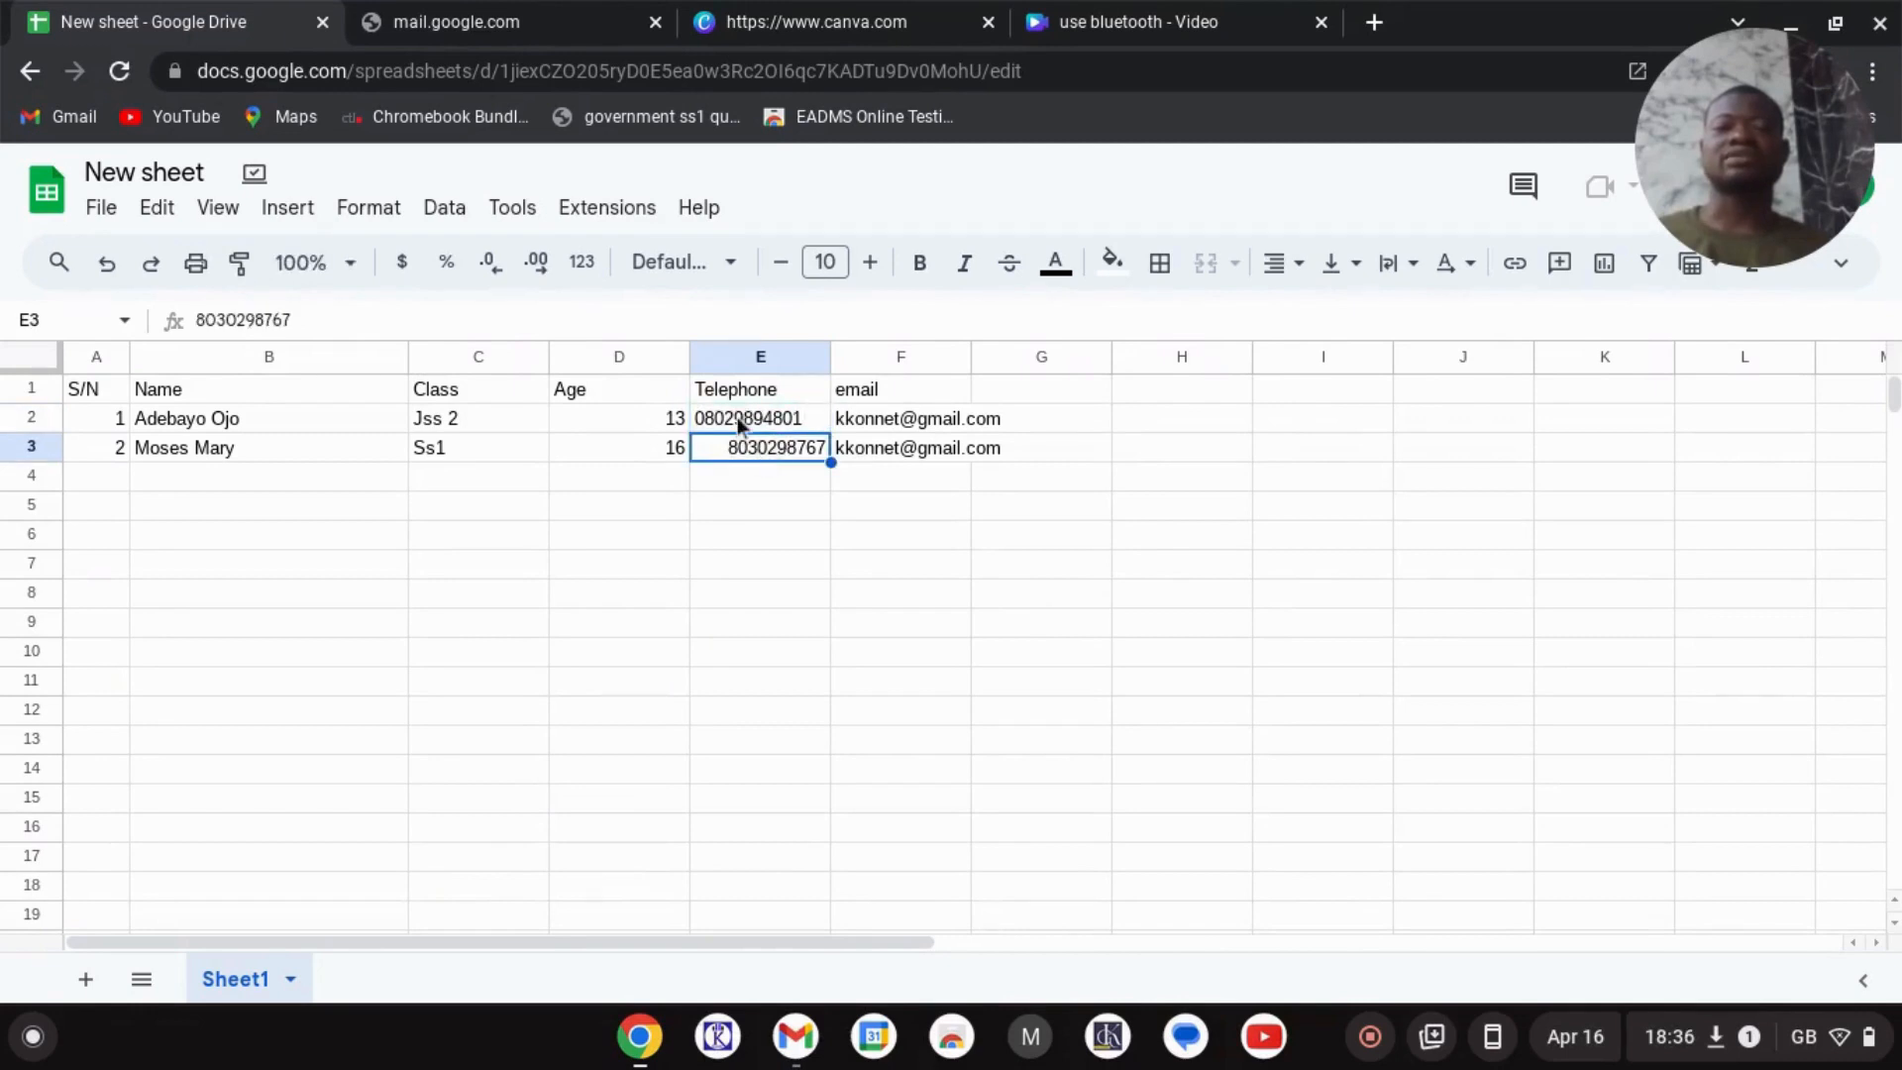
# - Centre the telephone number in E2 horizontally
pyautogui.click(737, 418)
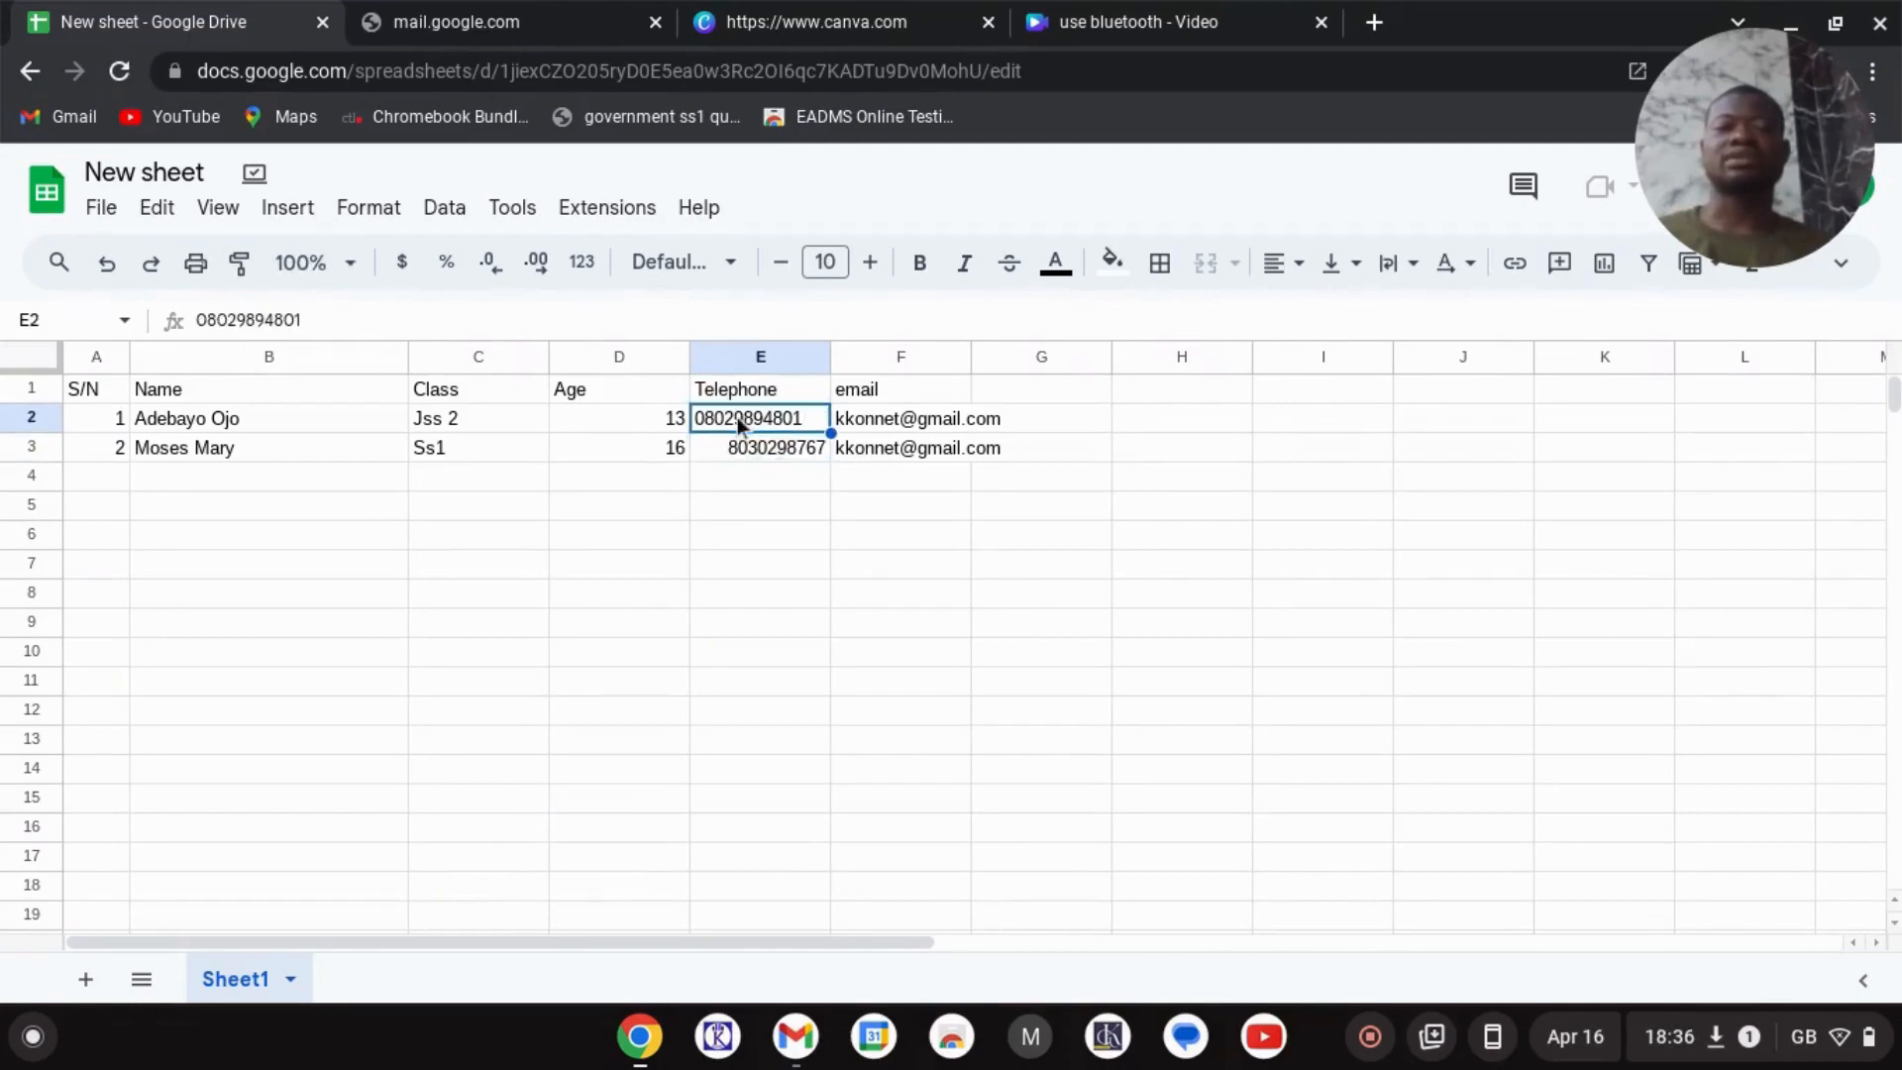
pyautogui.click(1292, 267)
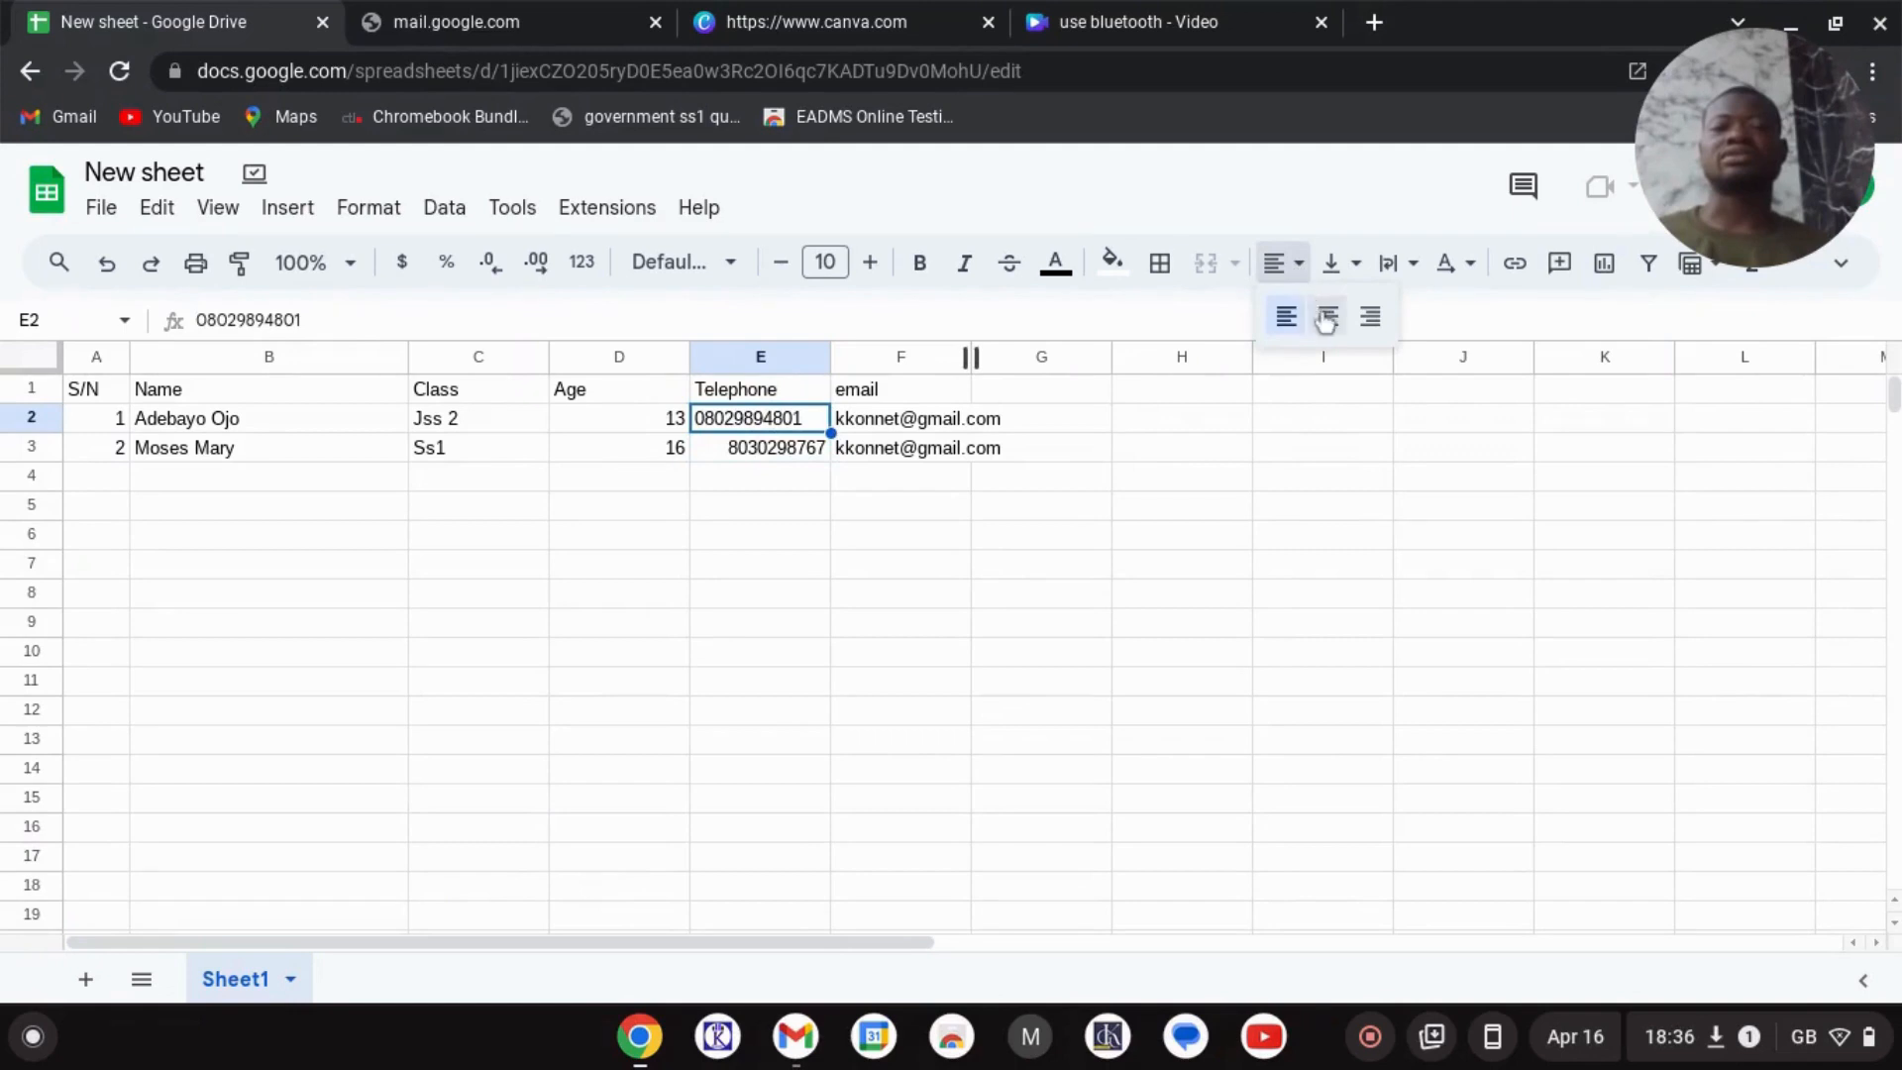
pyautogui.click(1328, 319)
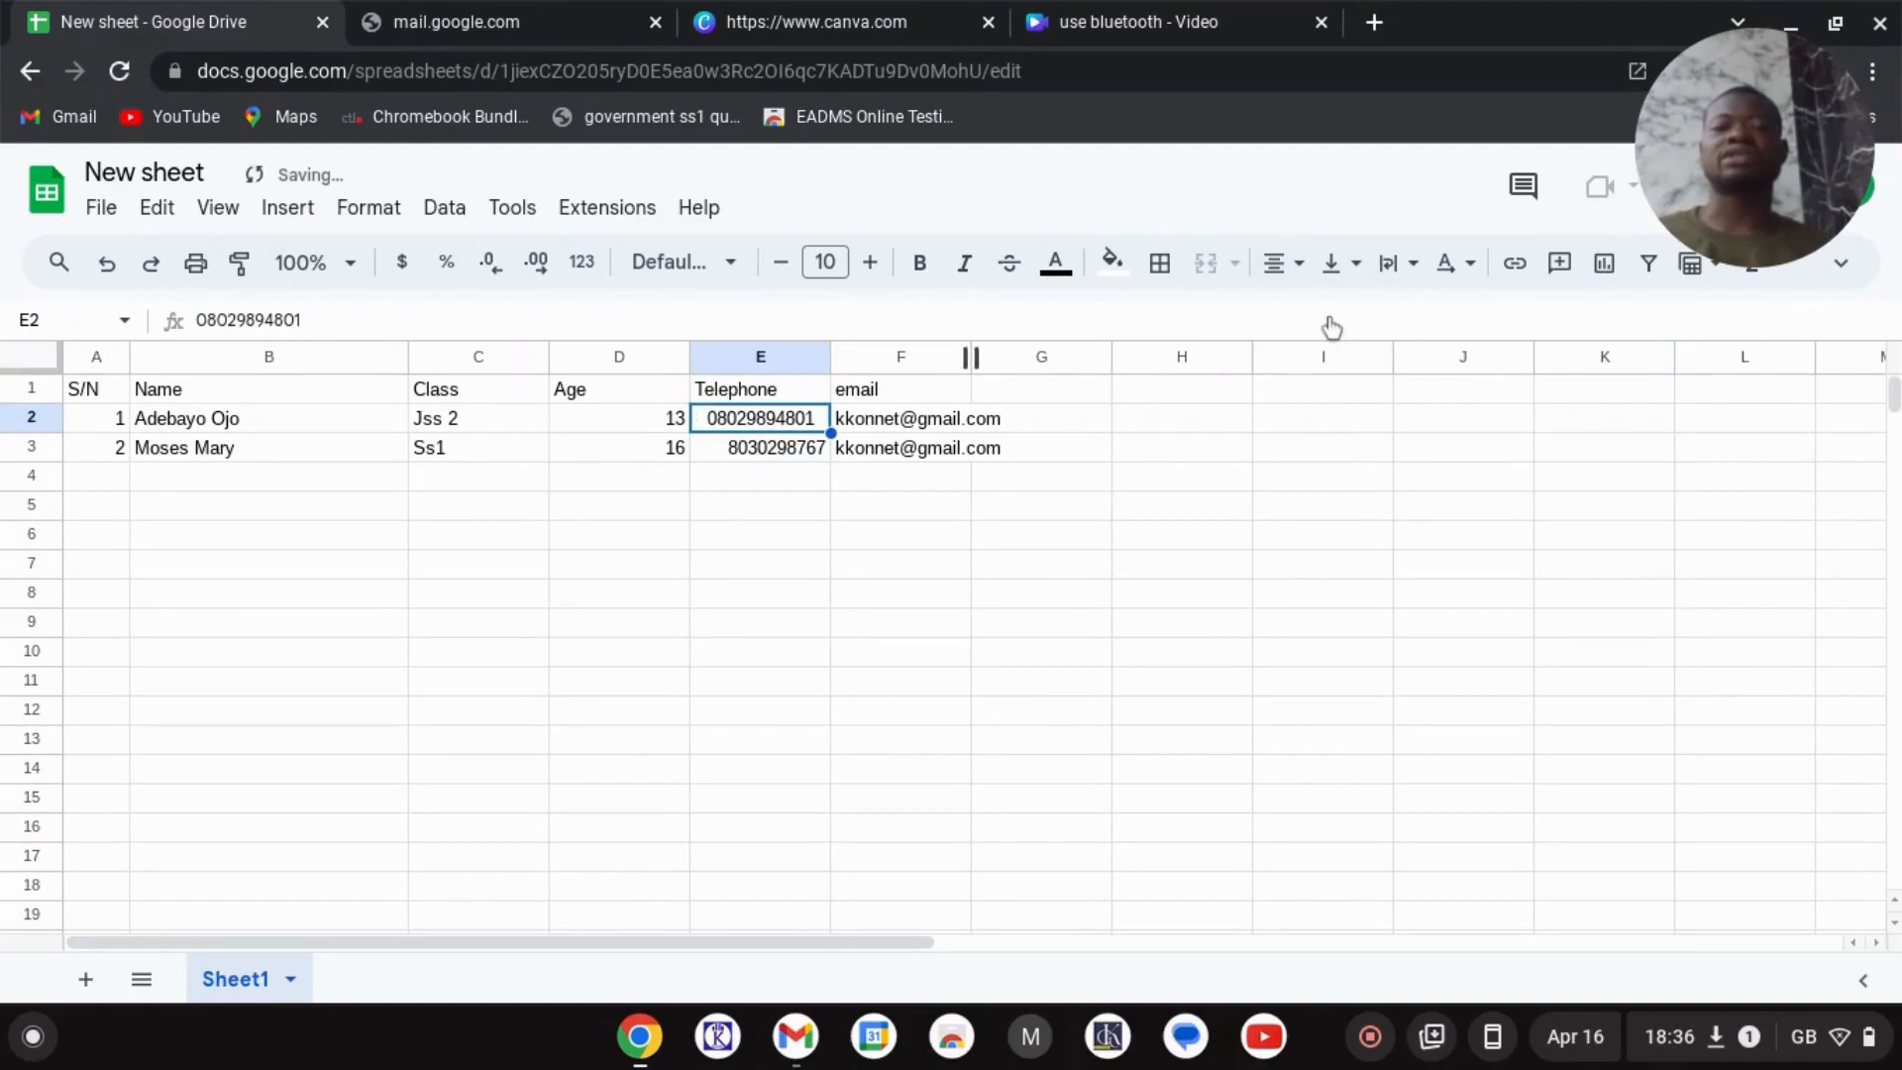
pyautogui.click(787, 448)
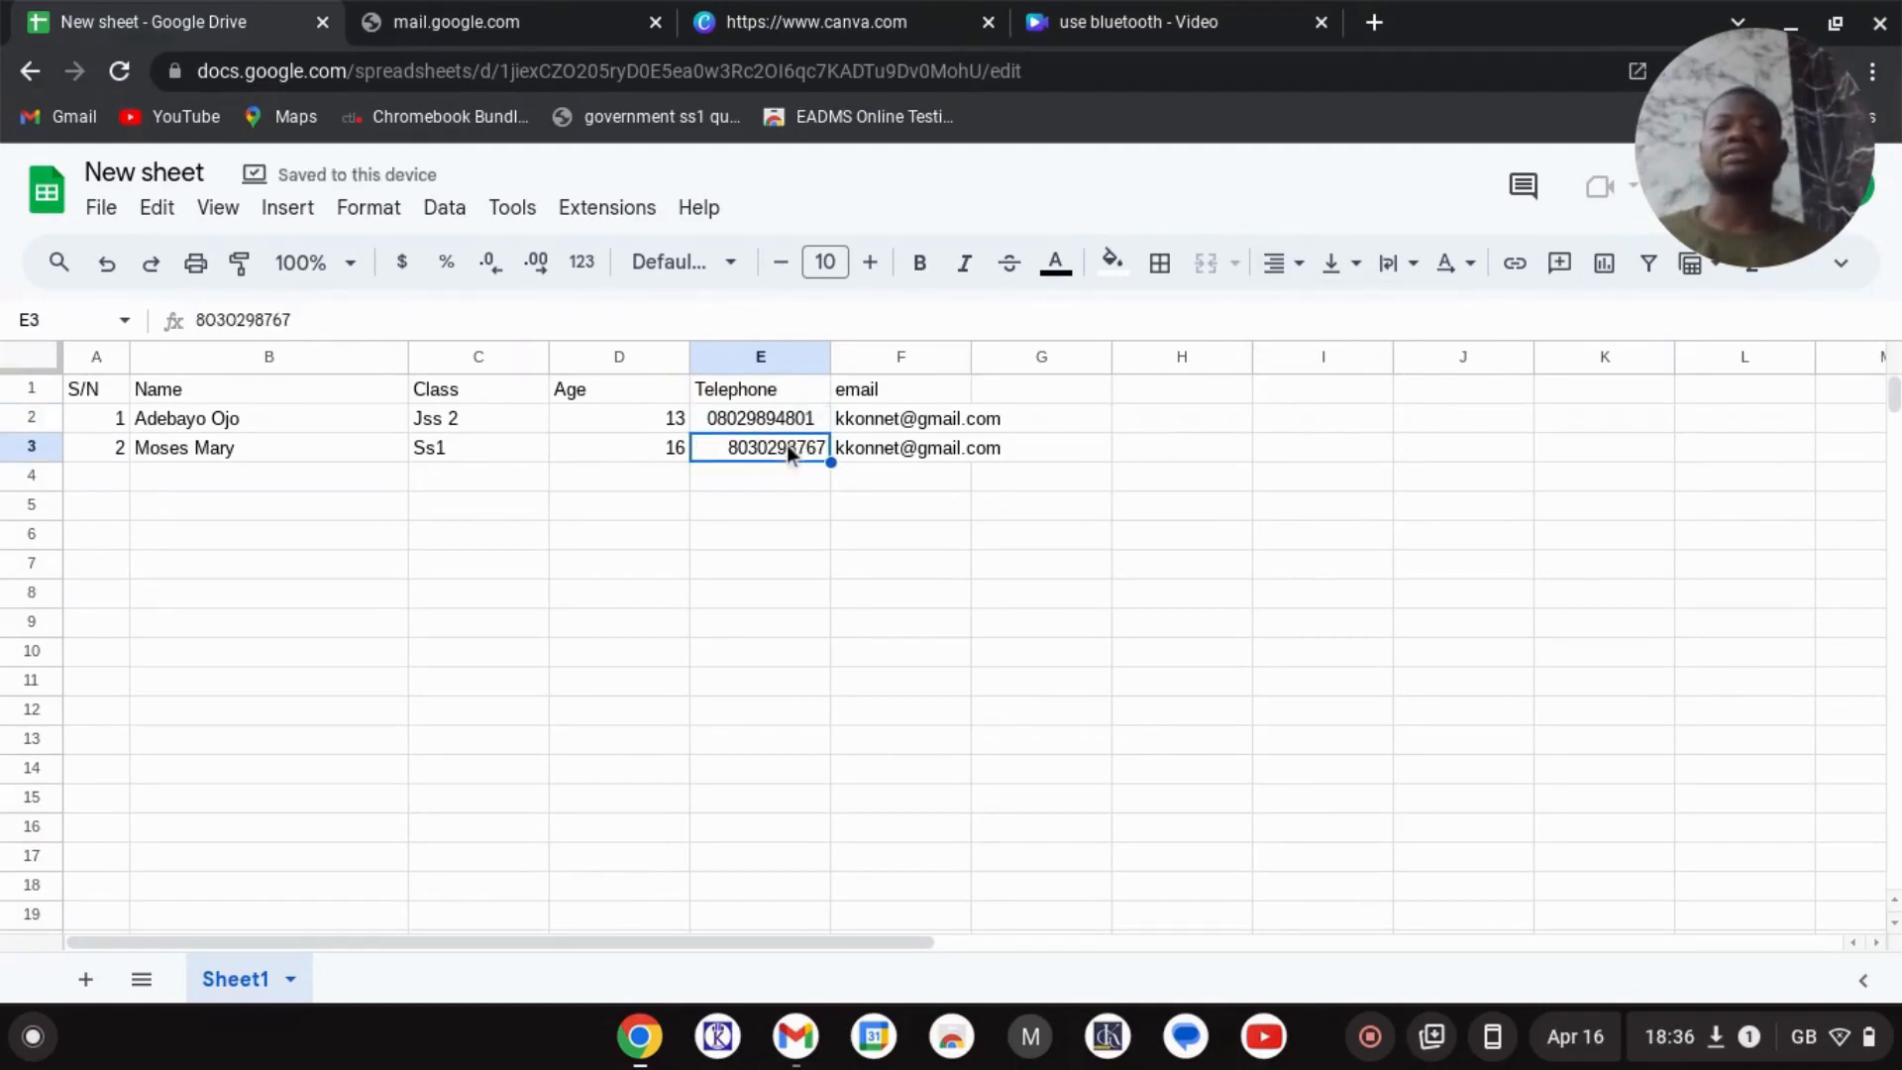
# - Make E3 plain text, prefix its phone number with 0, and centre it
pyautogui.click(381, 211)
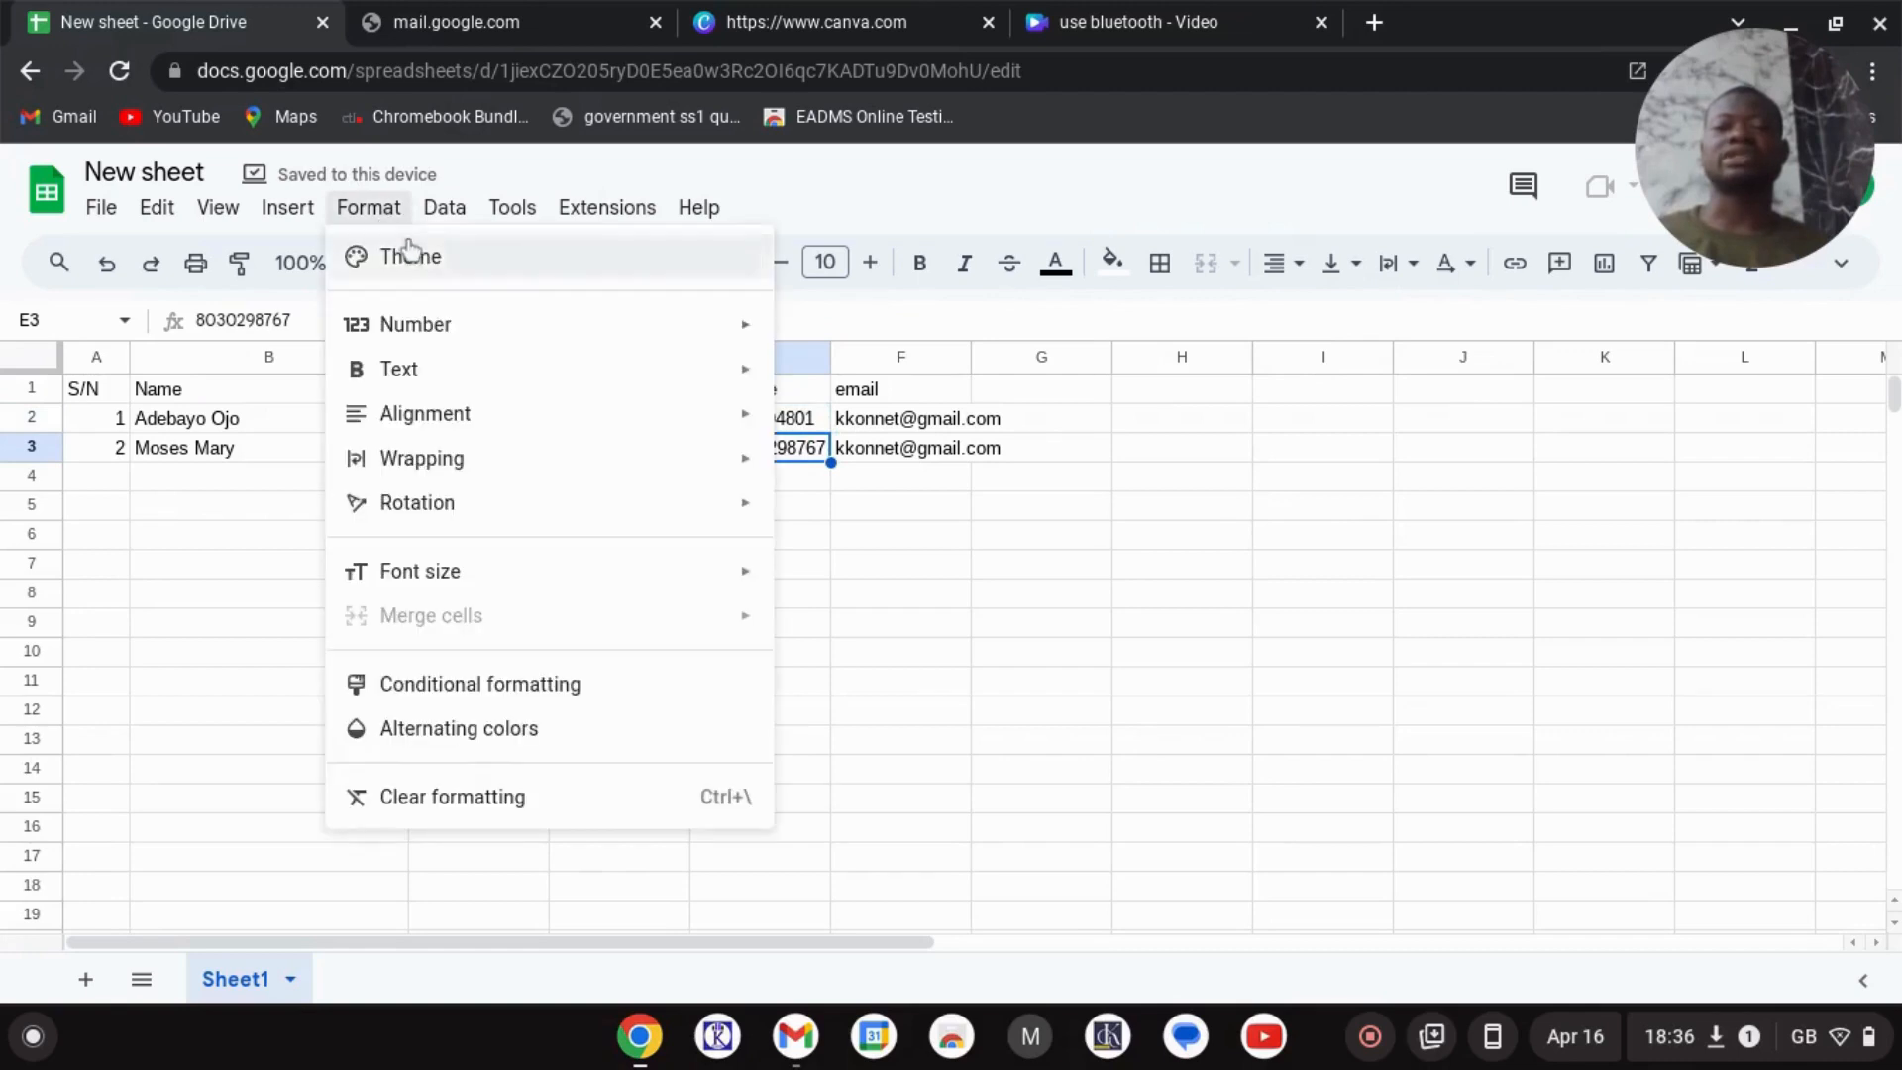
pyautogui.moveTo(560, 335)
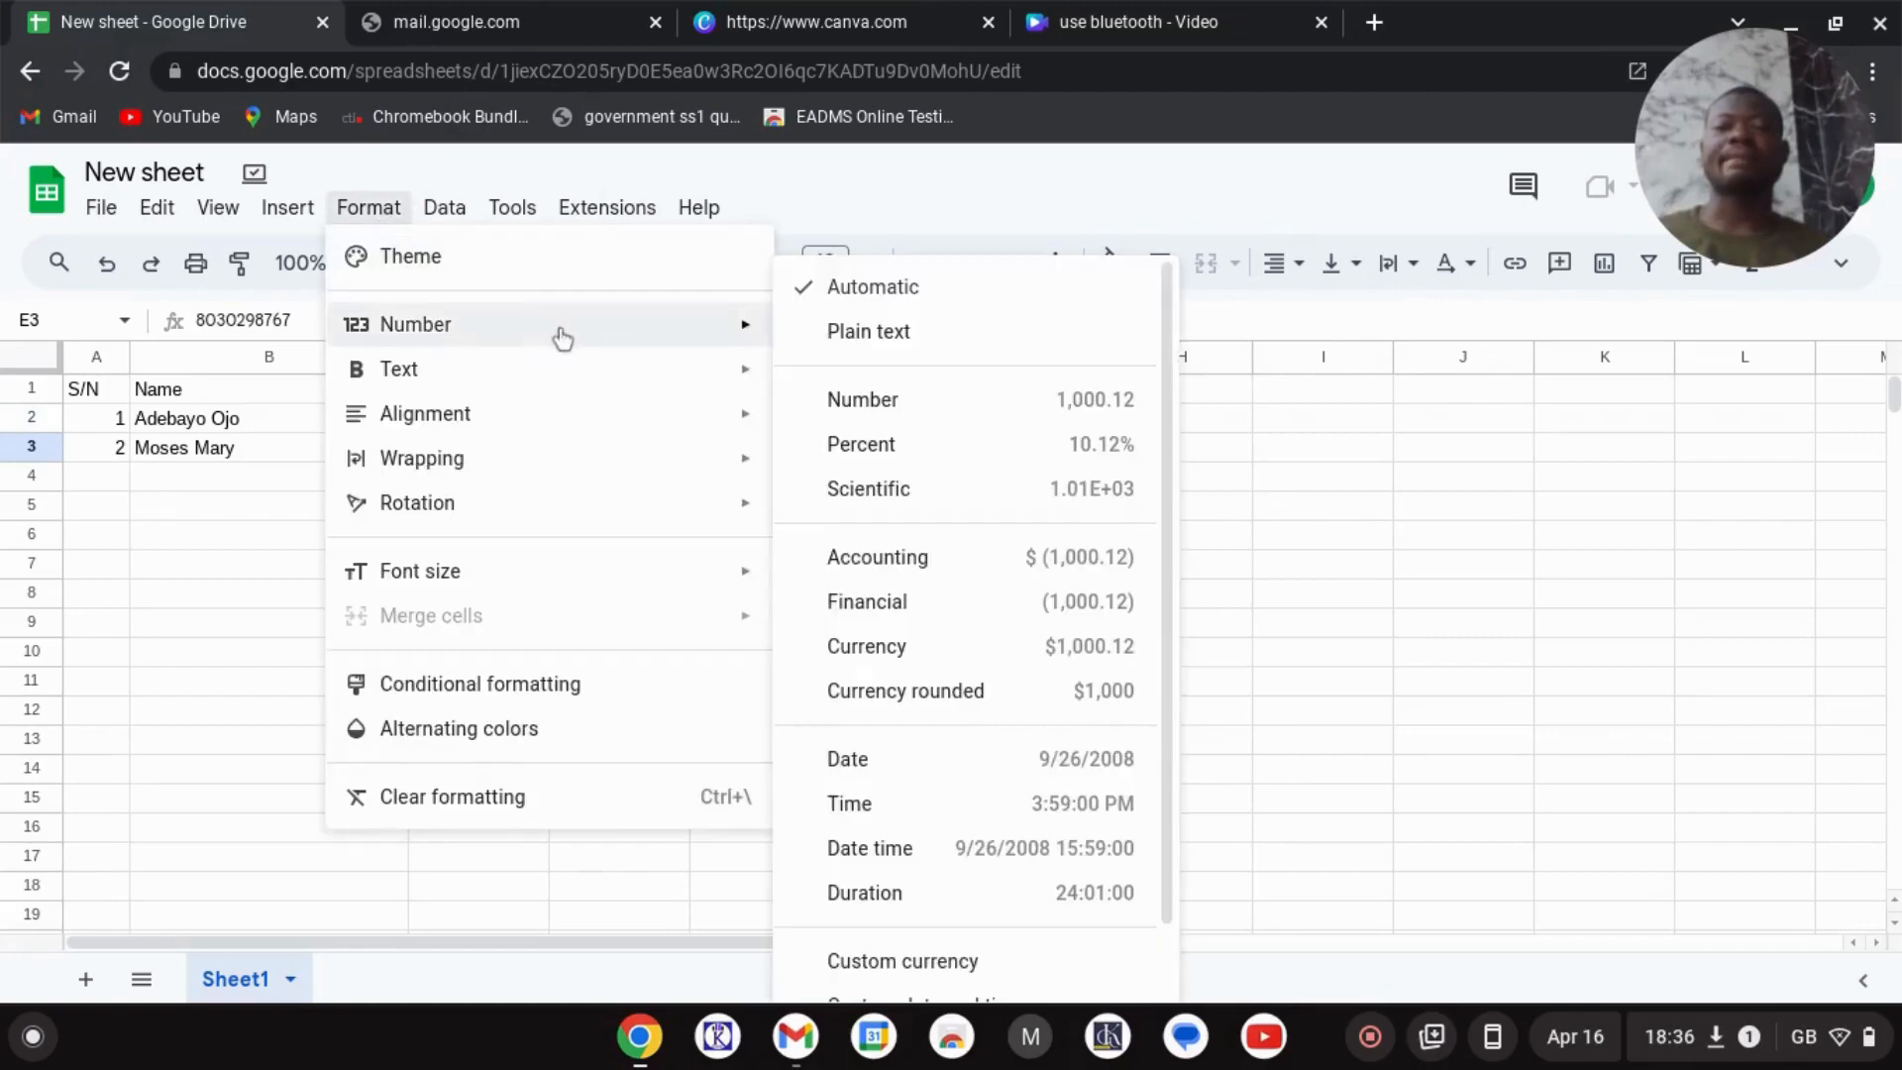
pyautogui.click(892, 332)
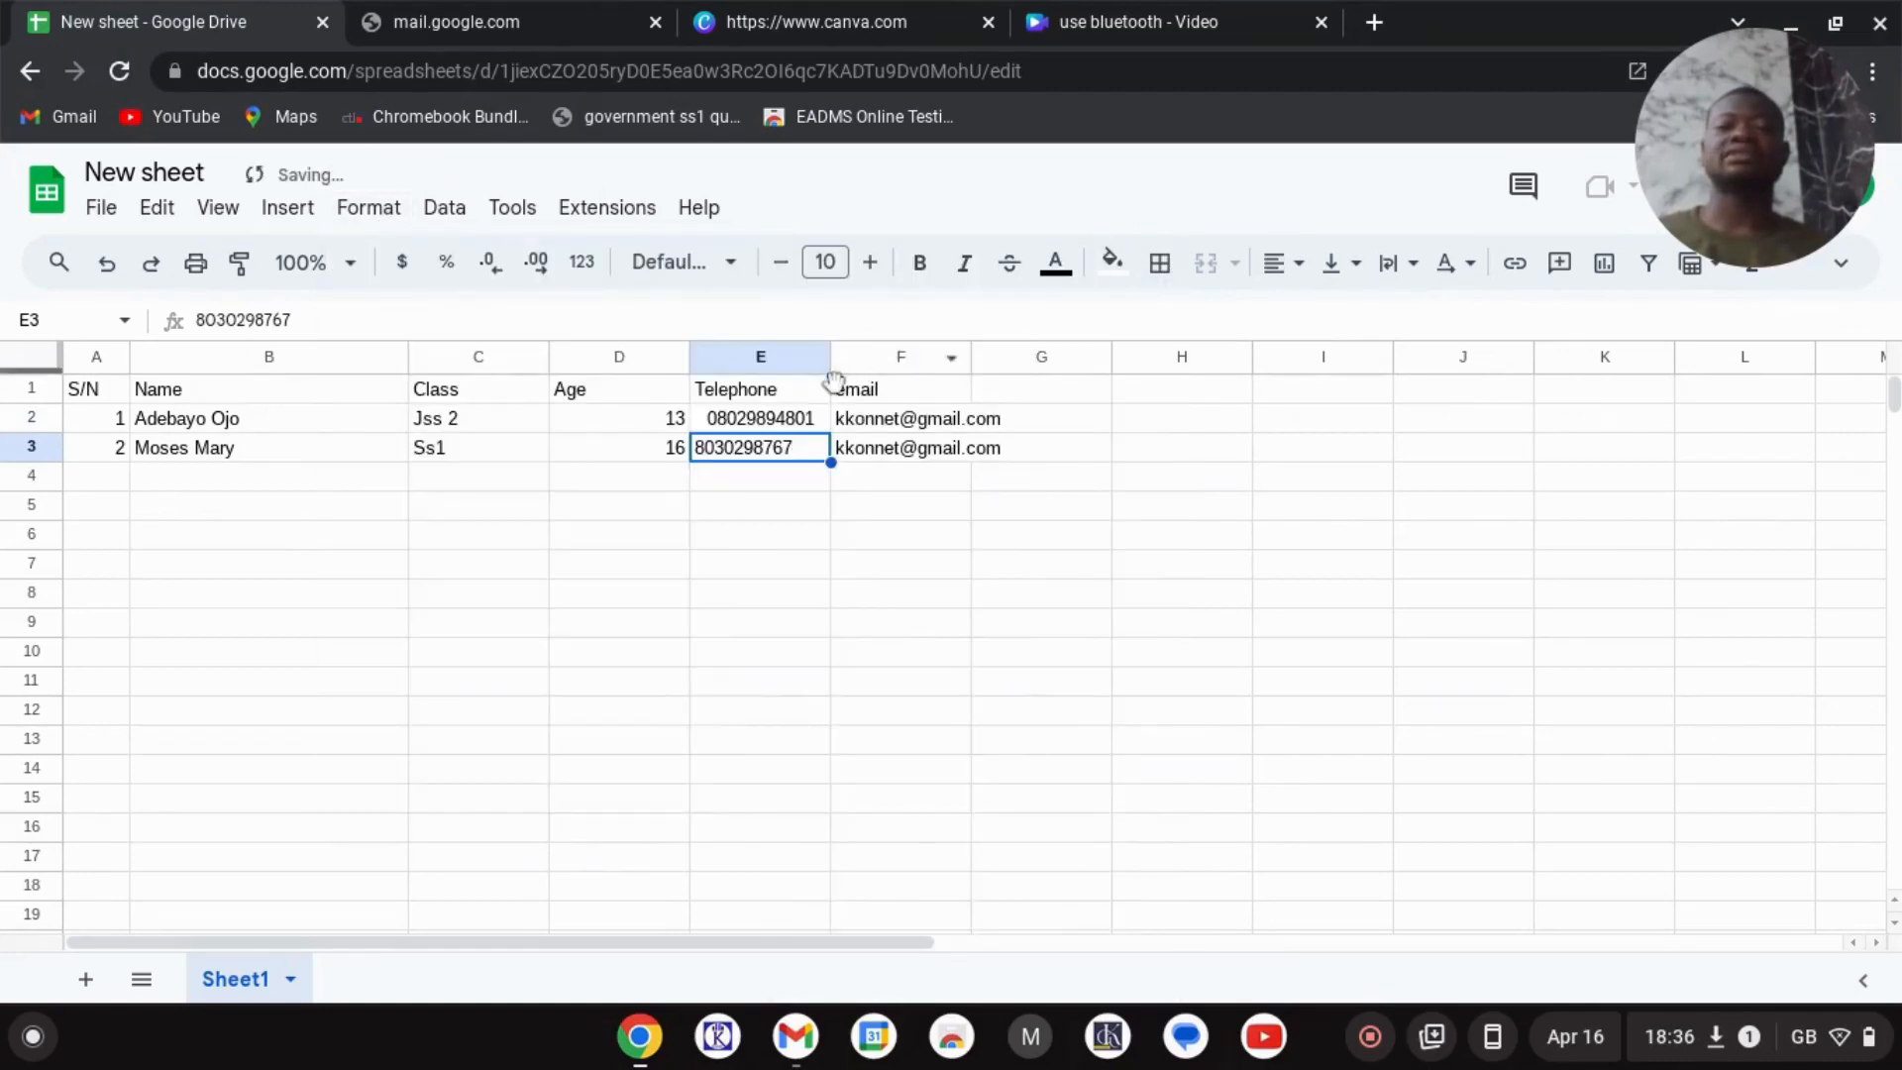
pyautogui.doubleClick(702, 448)
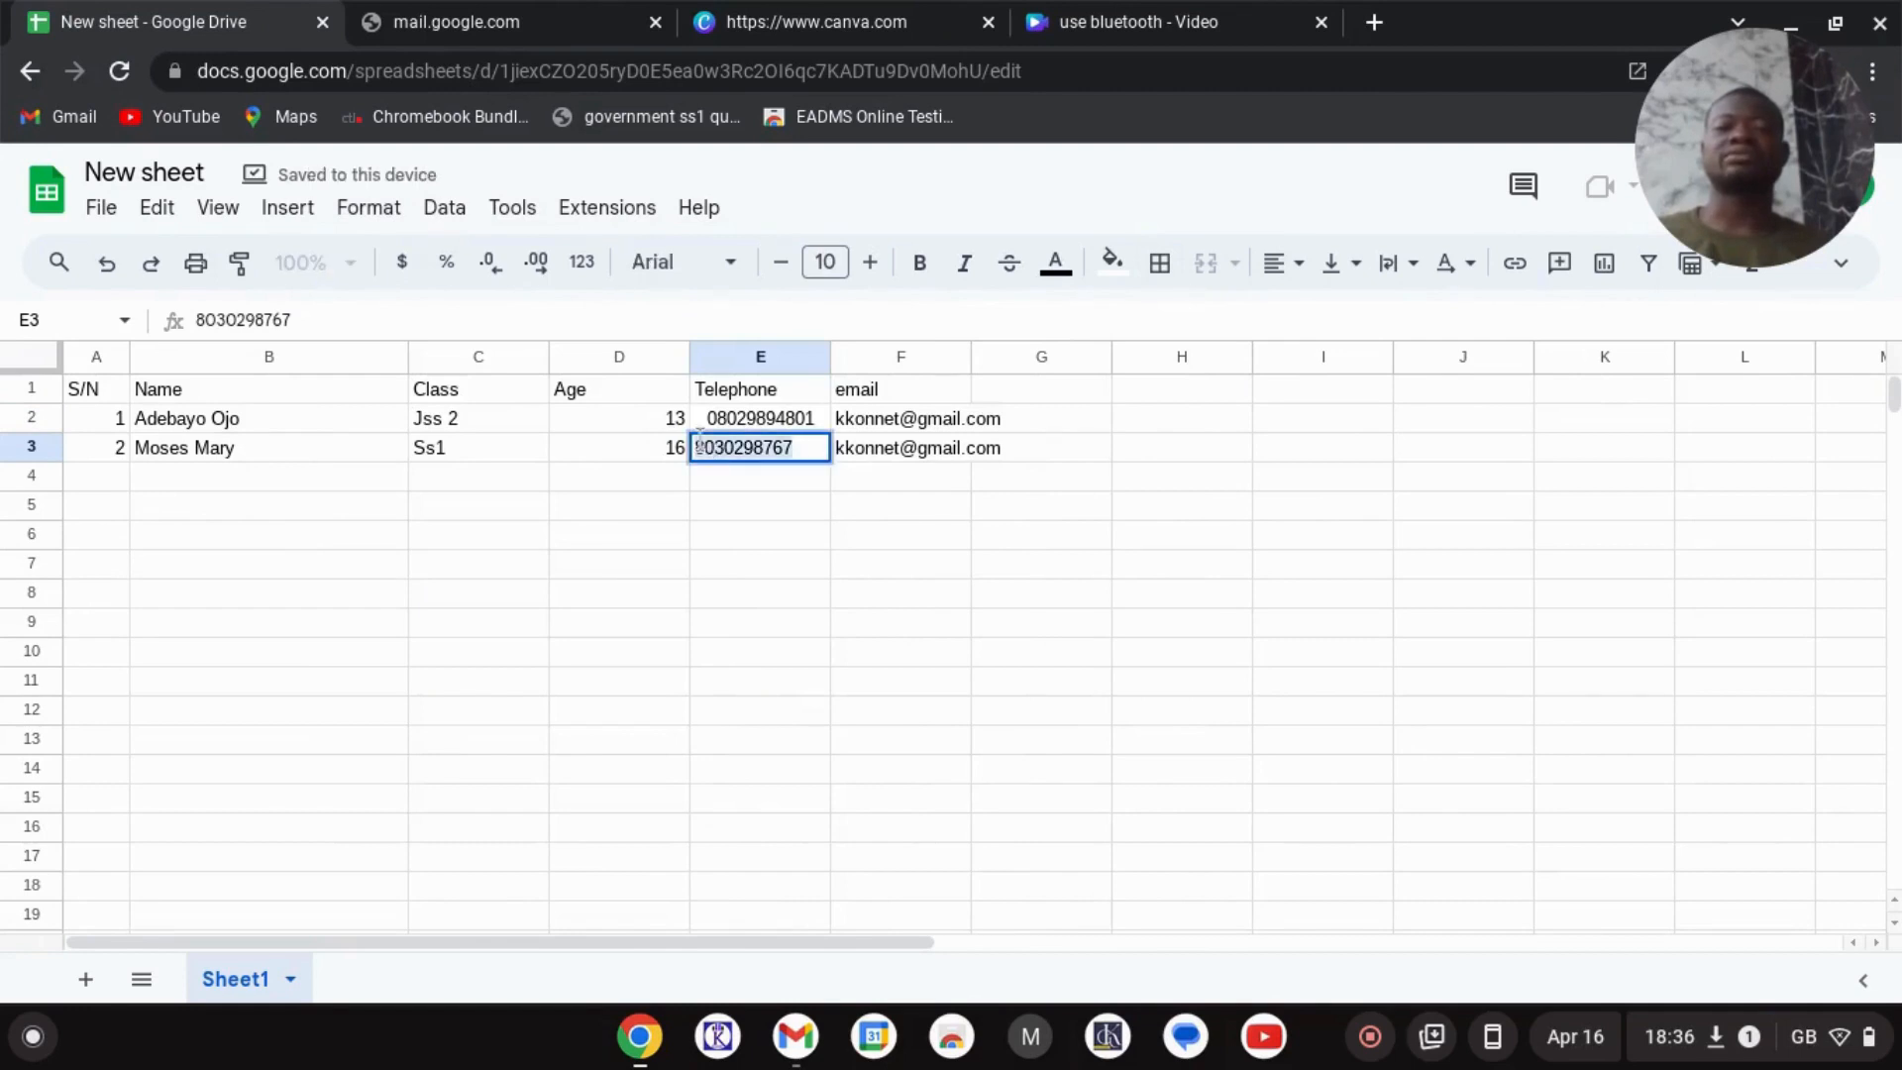
pyautogui.write('0')
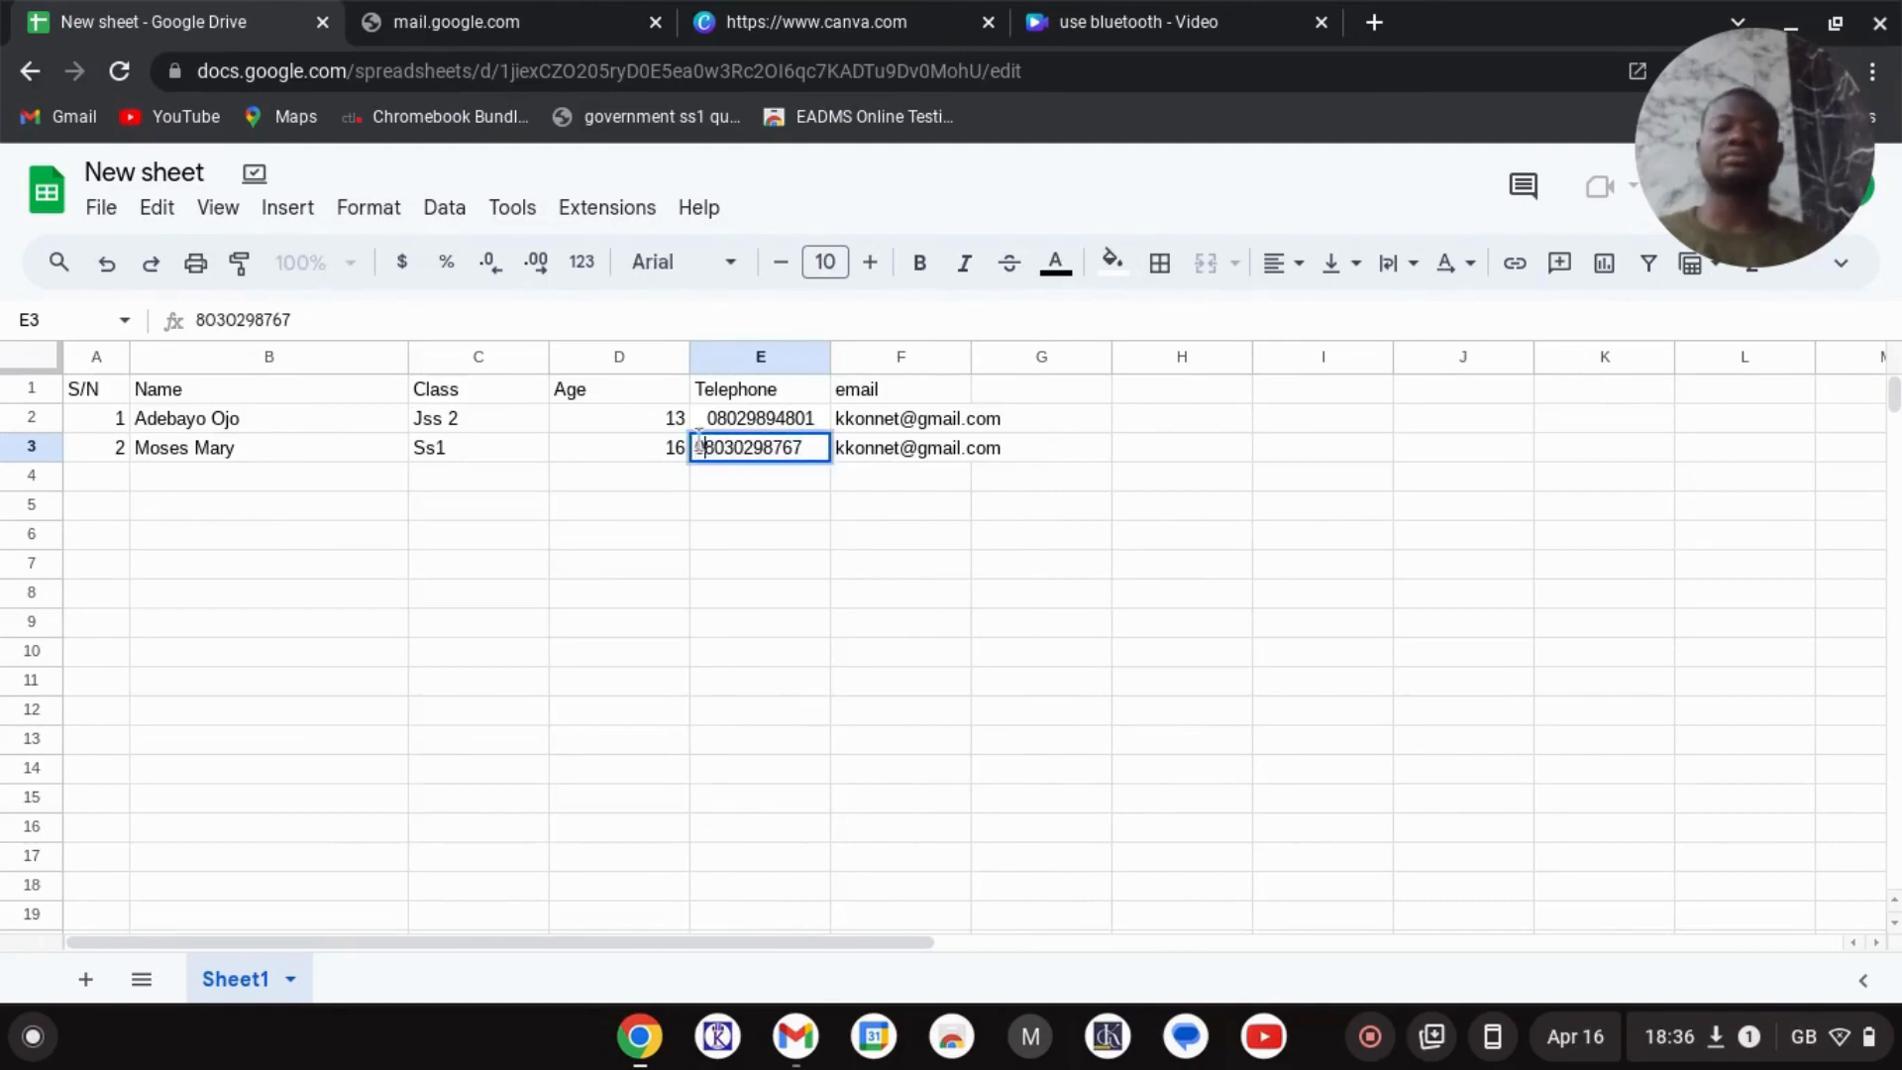
pyautogui.click(1288, 264)
pyautogui.click(1328, 315)
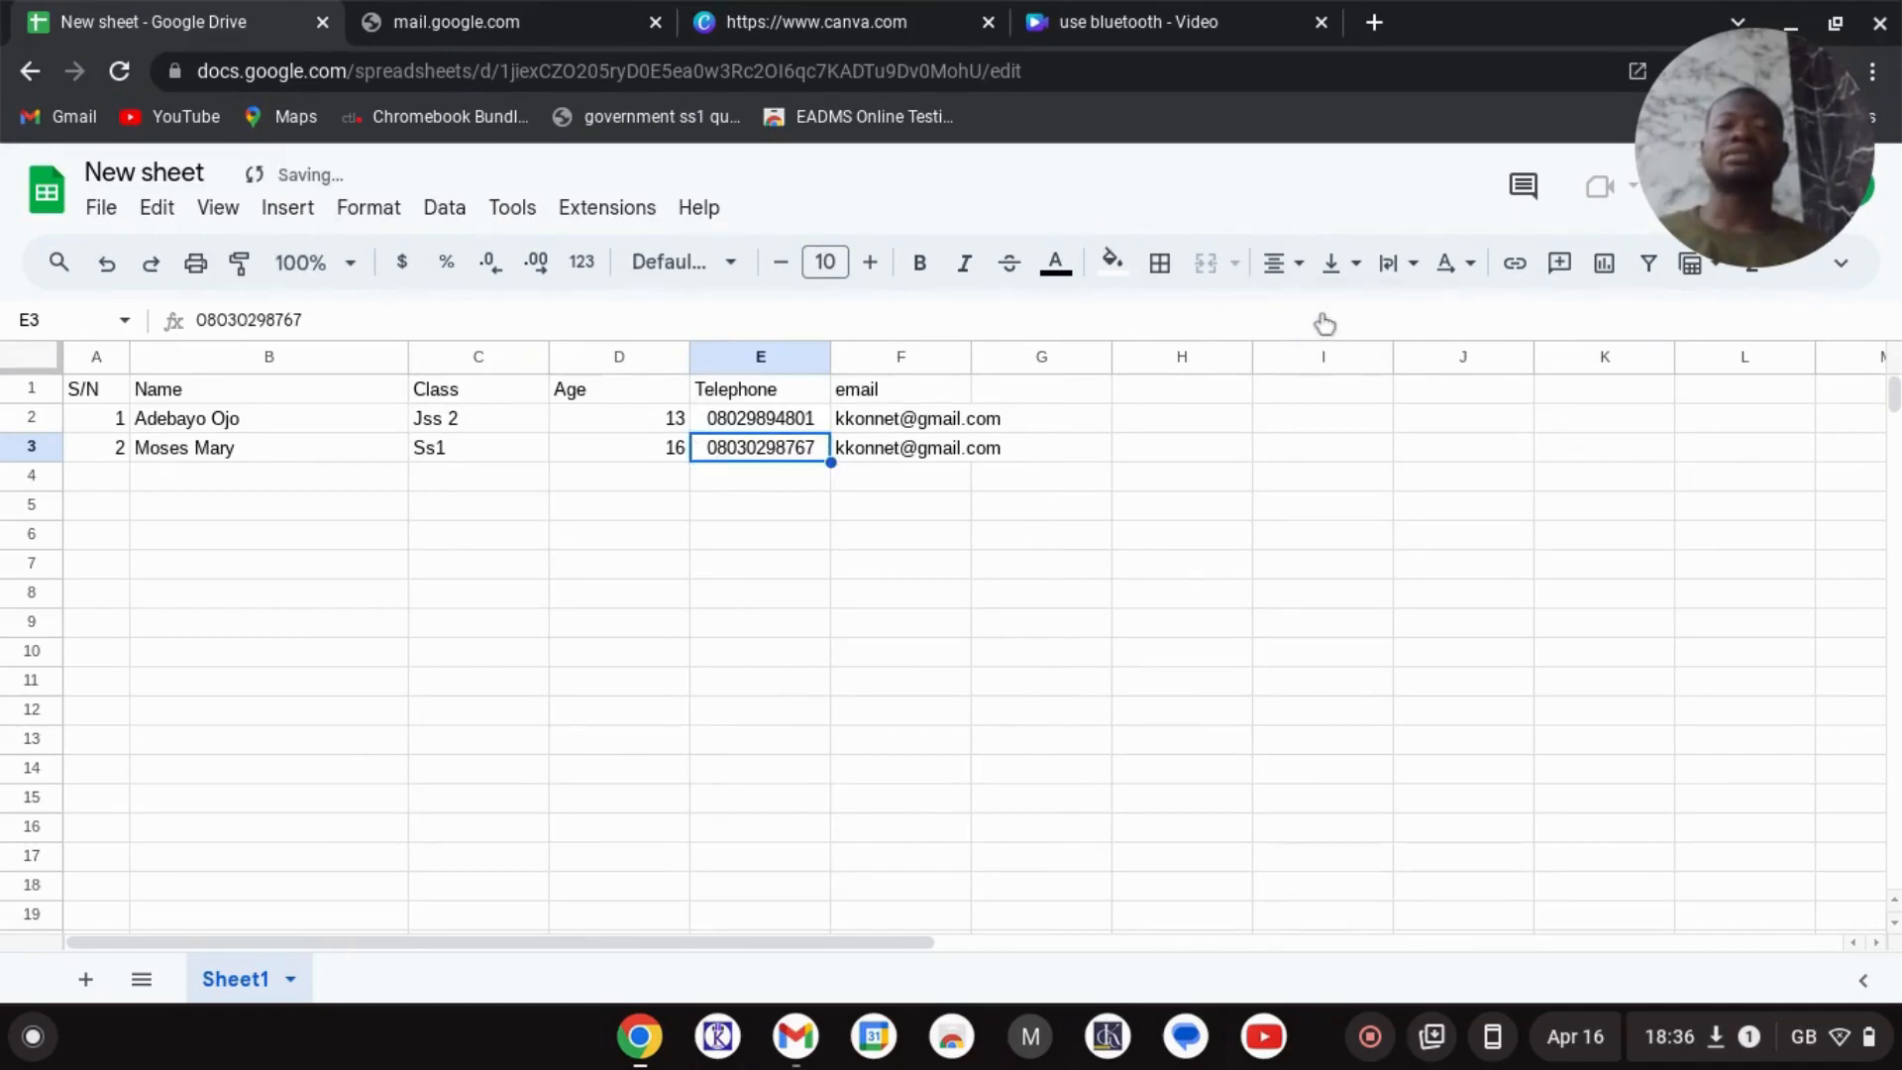
pyautogui.click(647, 648)
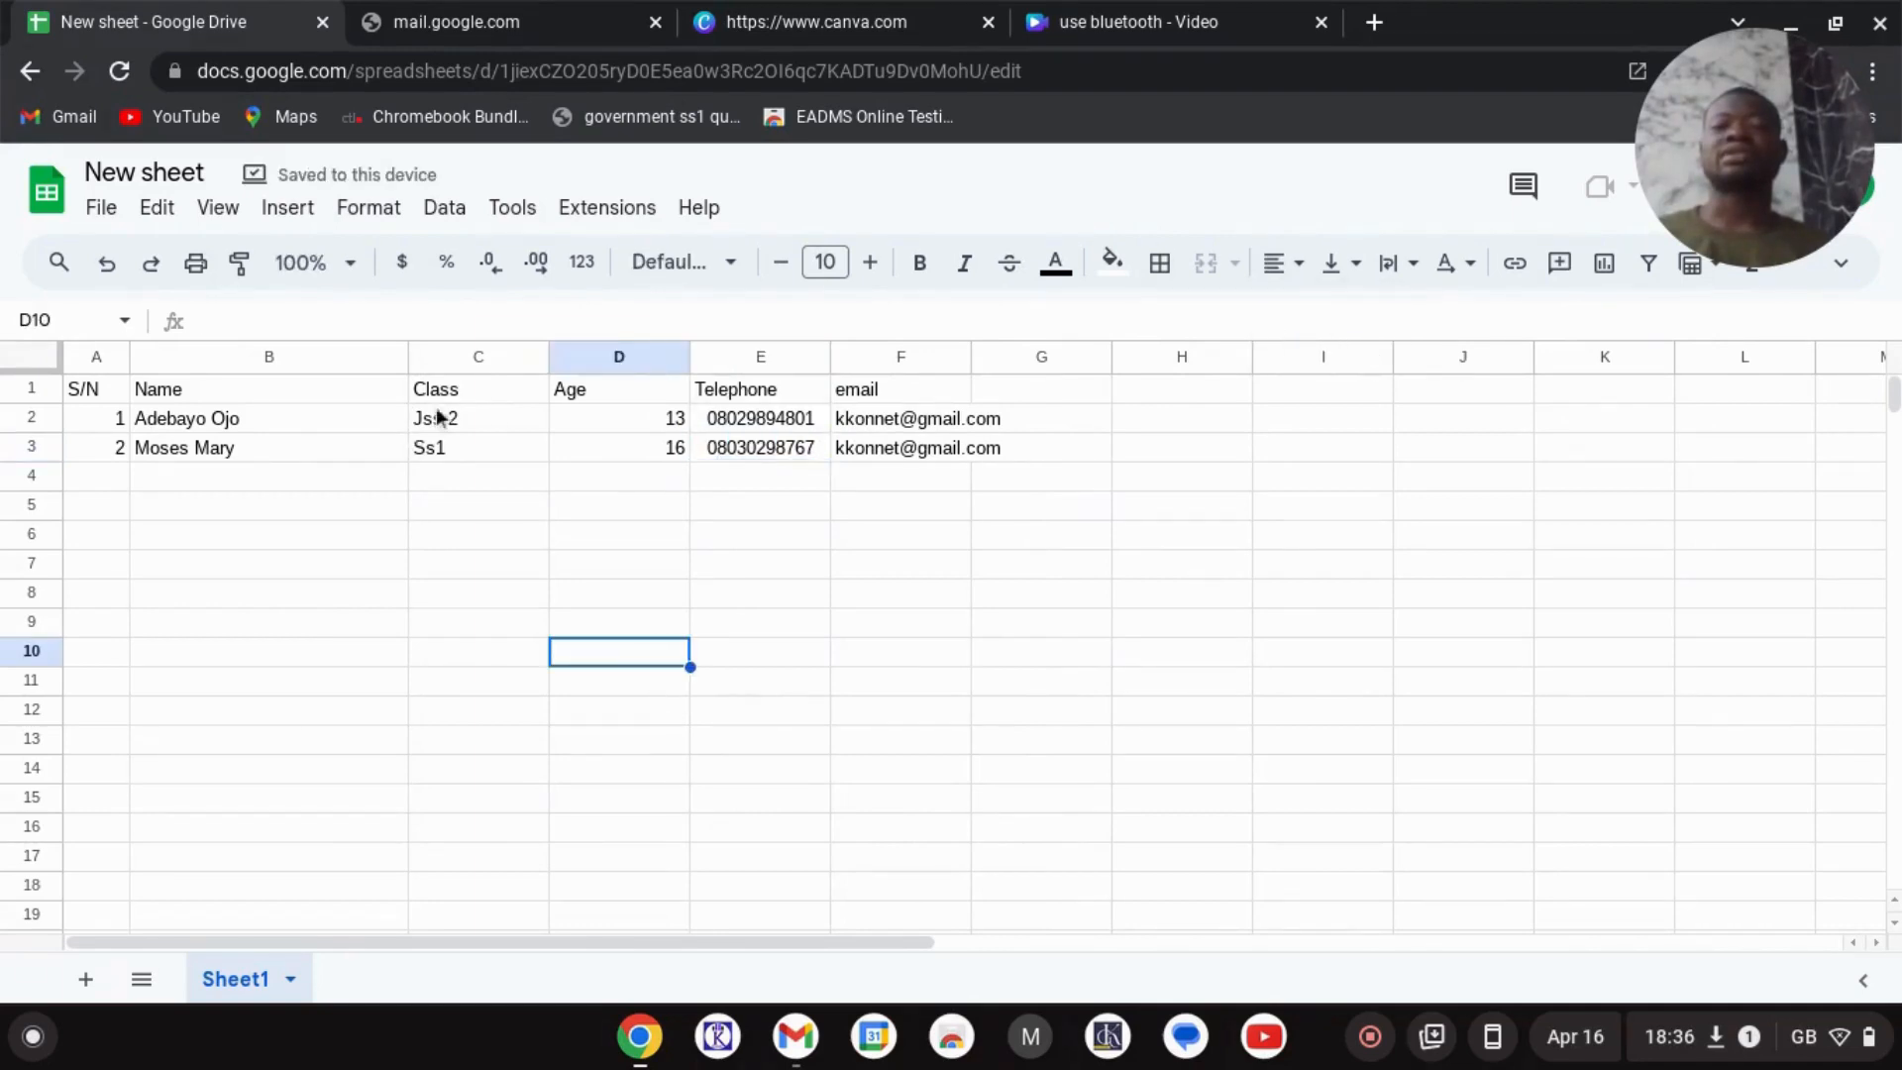
# - Fill the header cells A1:F1, from S/N to email, with an orange background
pyautogui.click(733, 417)
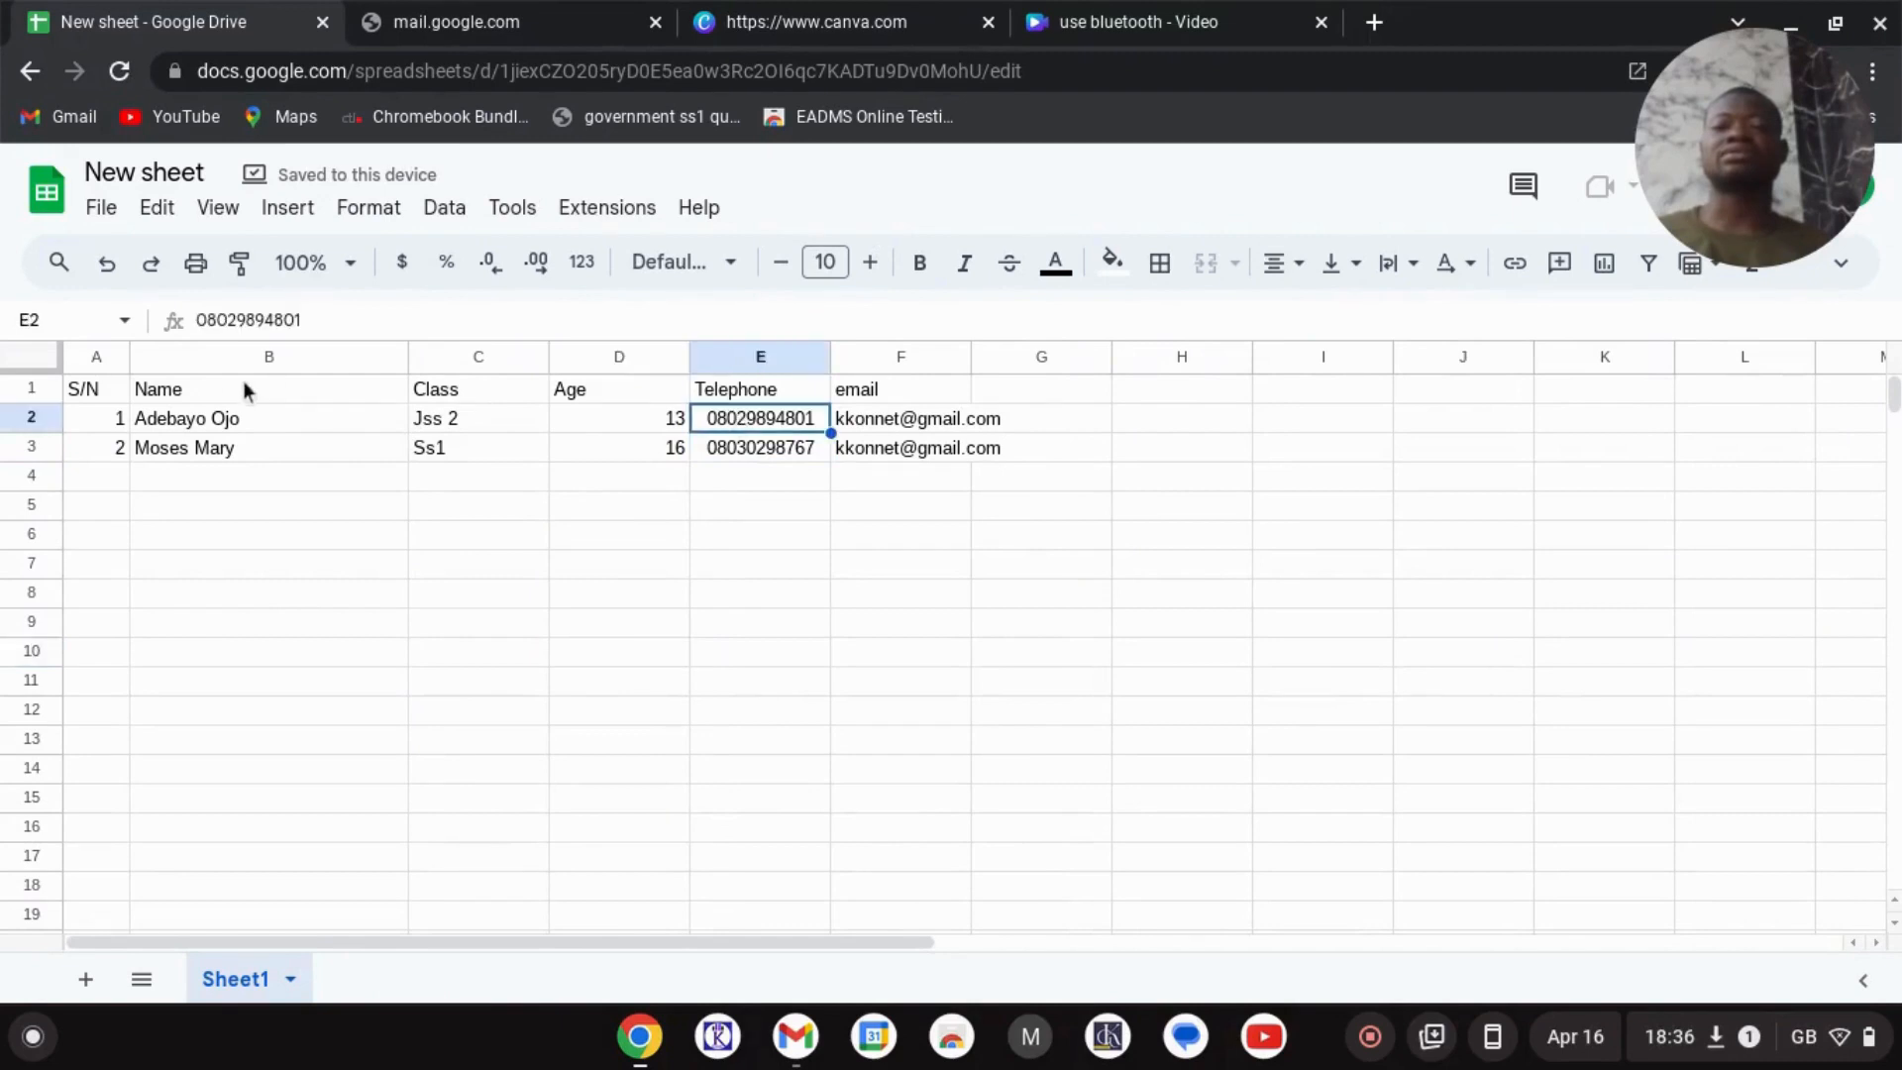
pyautogui.moveTo(99, 390); pyautogui.dragTo(896, 390)
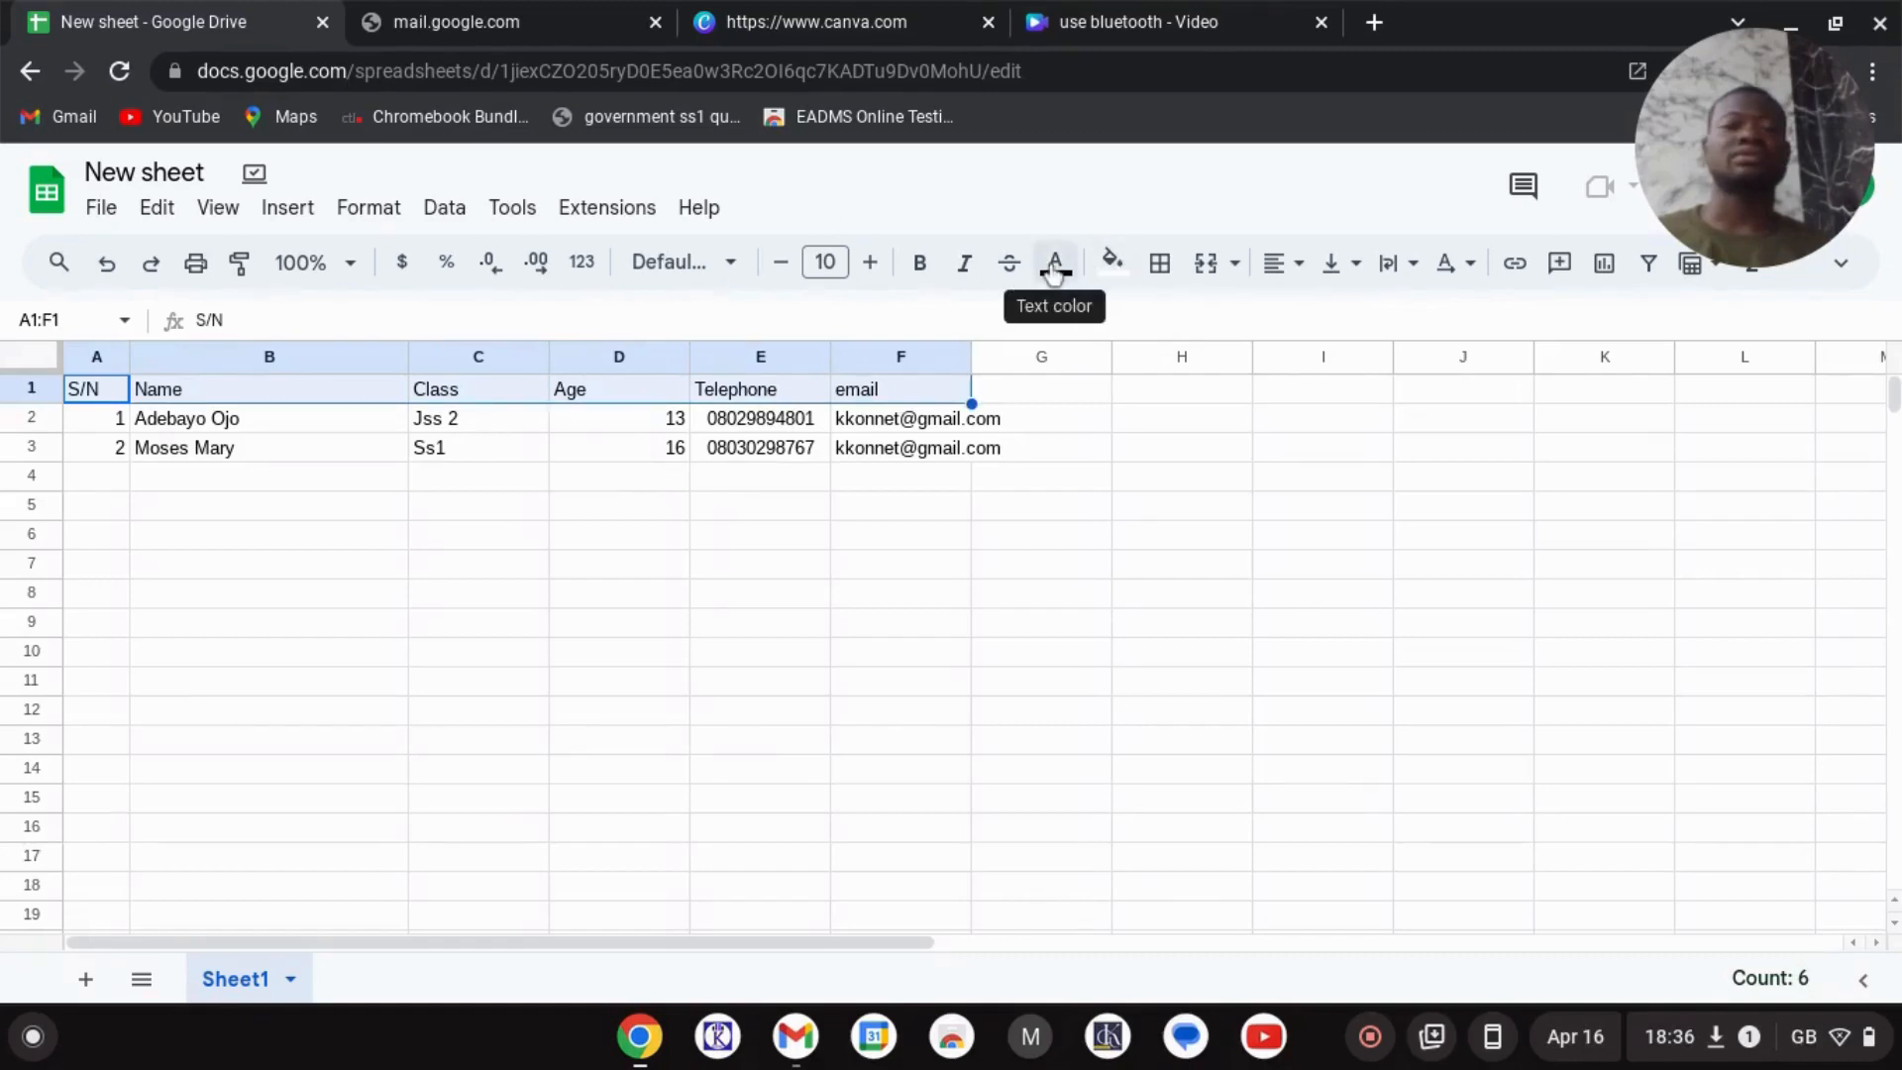
pyautogui.click(1128, 275)
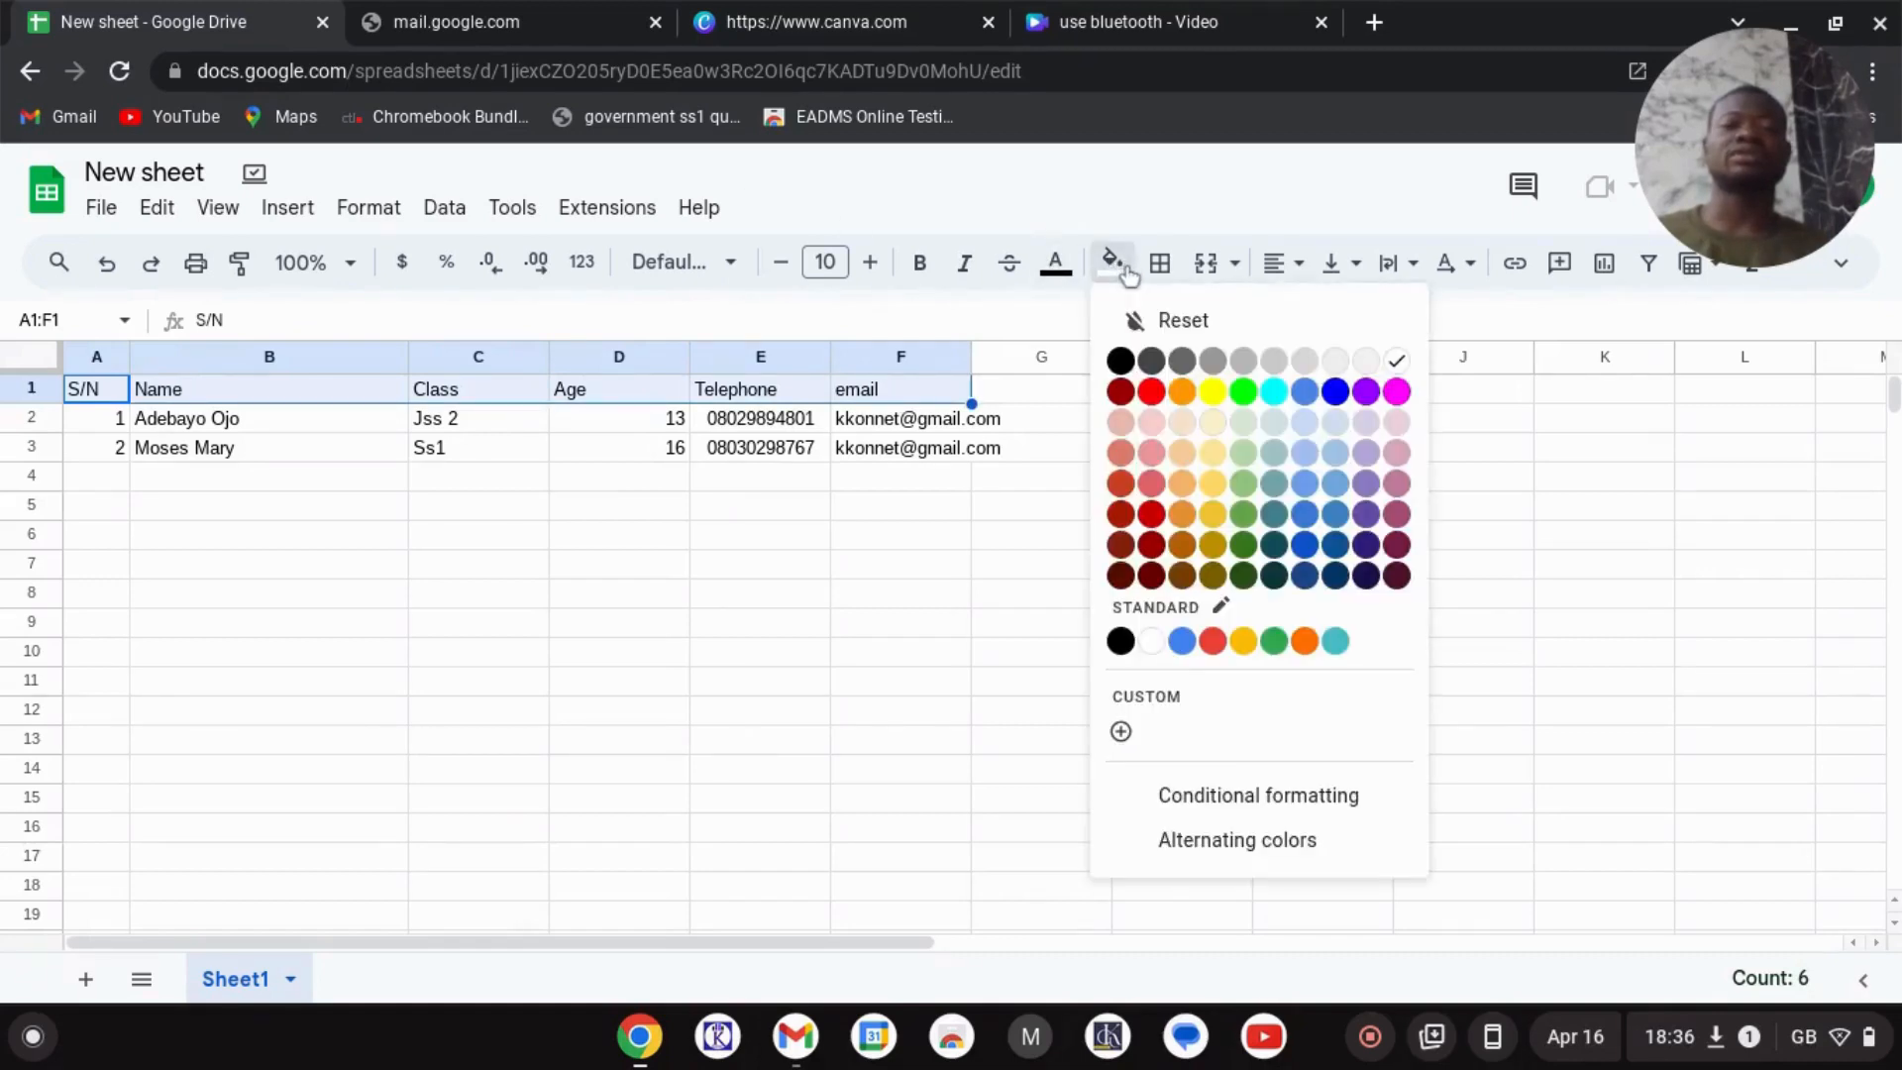
pyautogui.click(1179, 393)
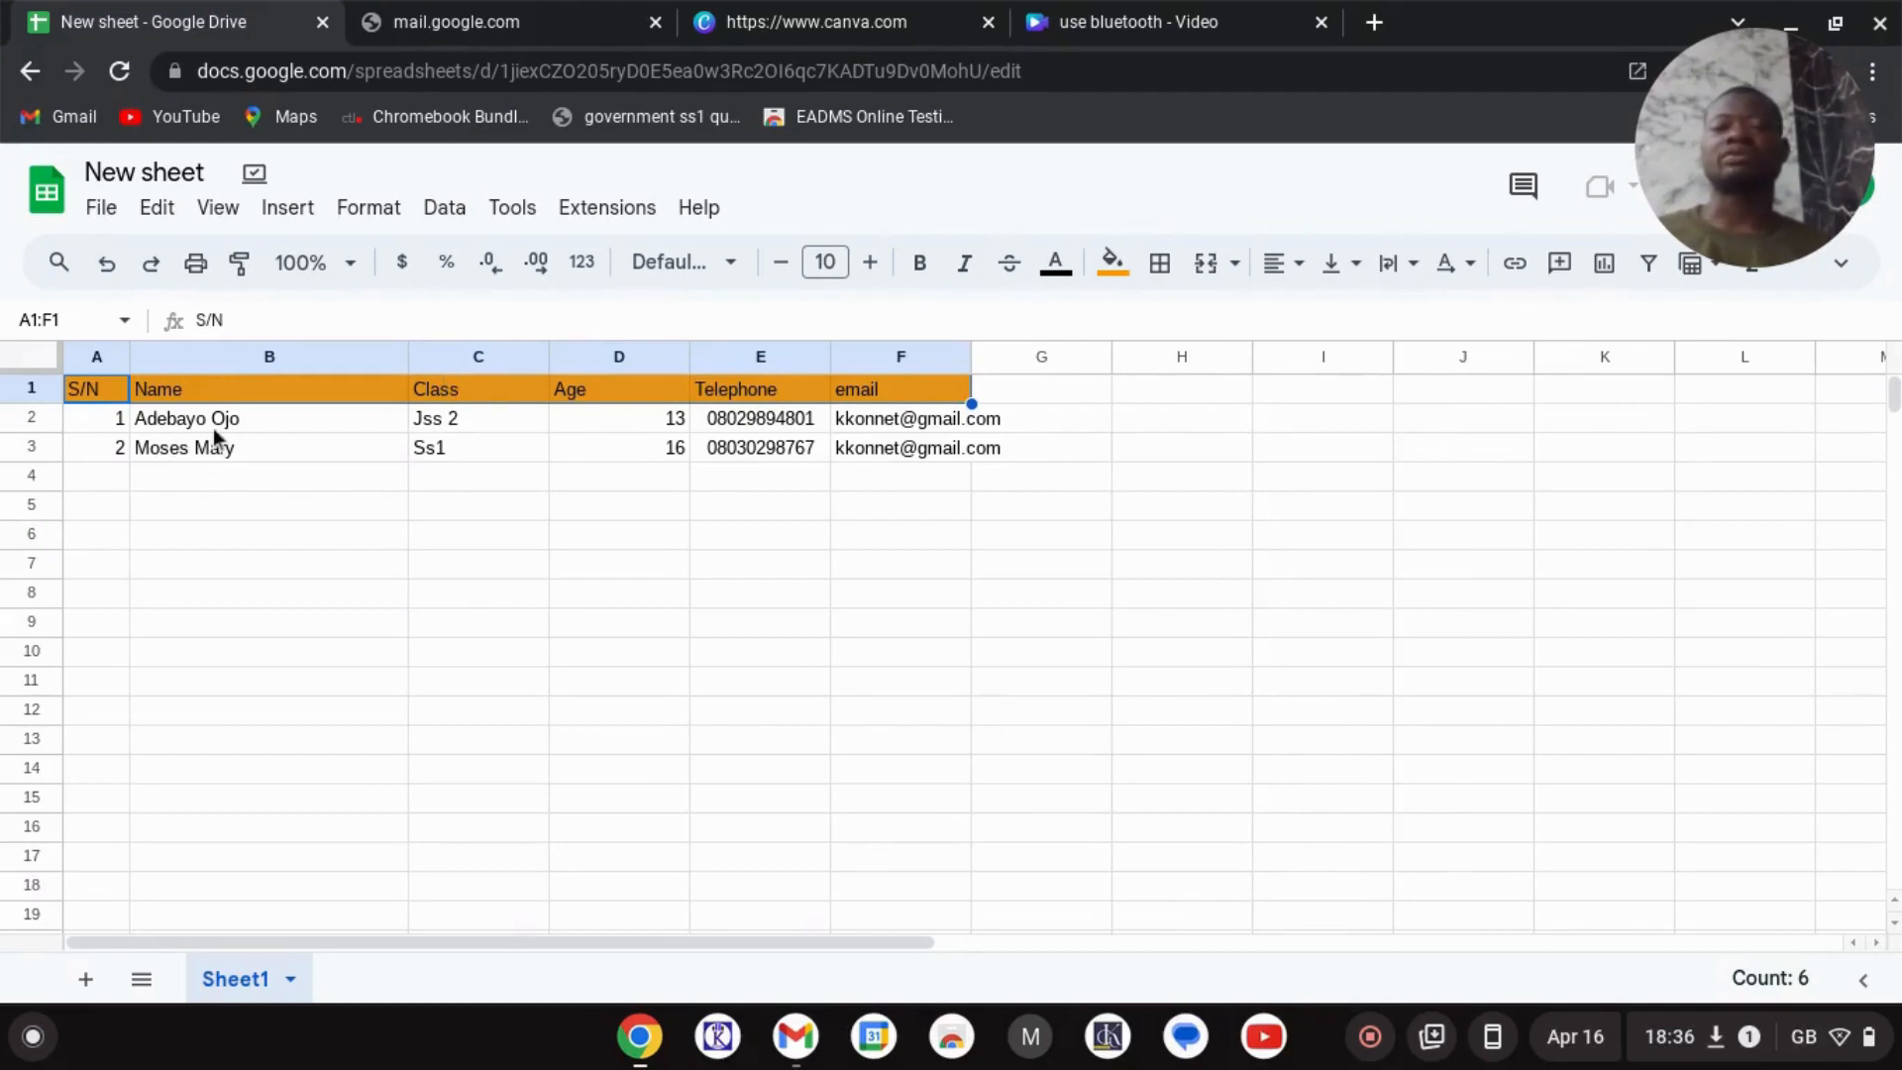
pyautogui.scroll(-1, 214, 432)
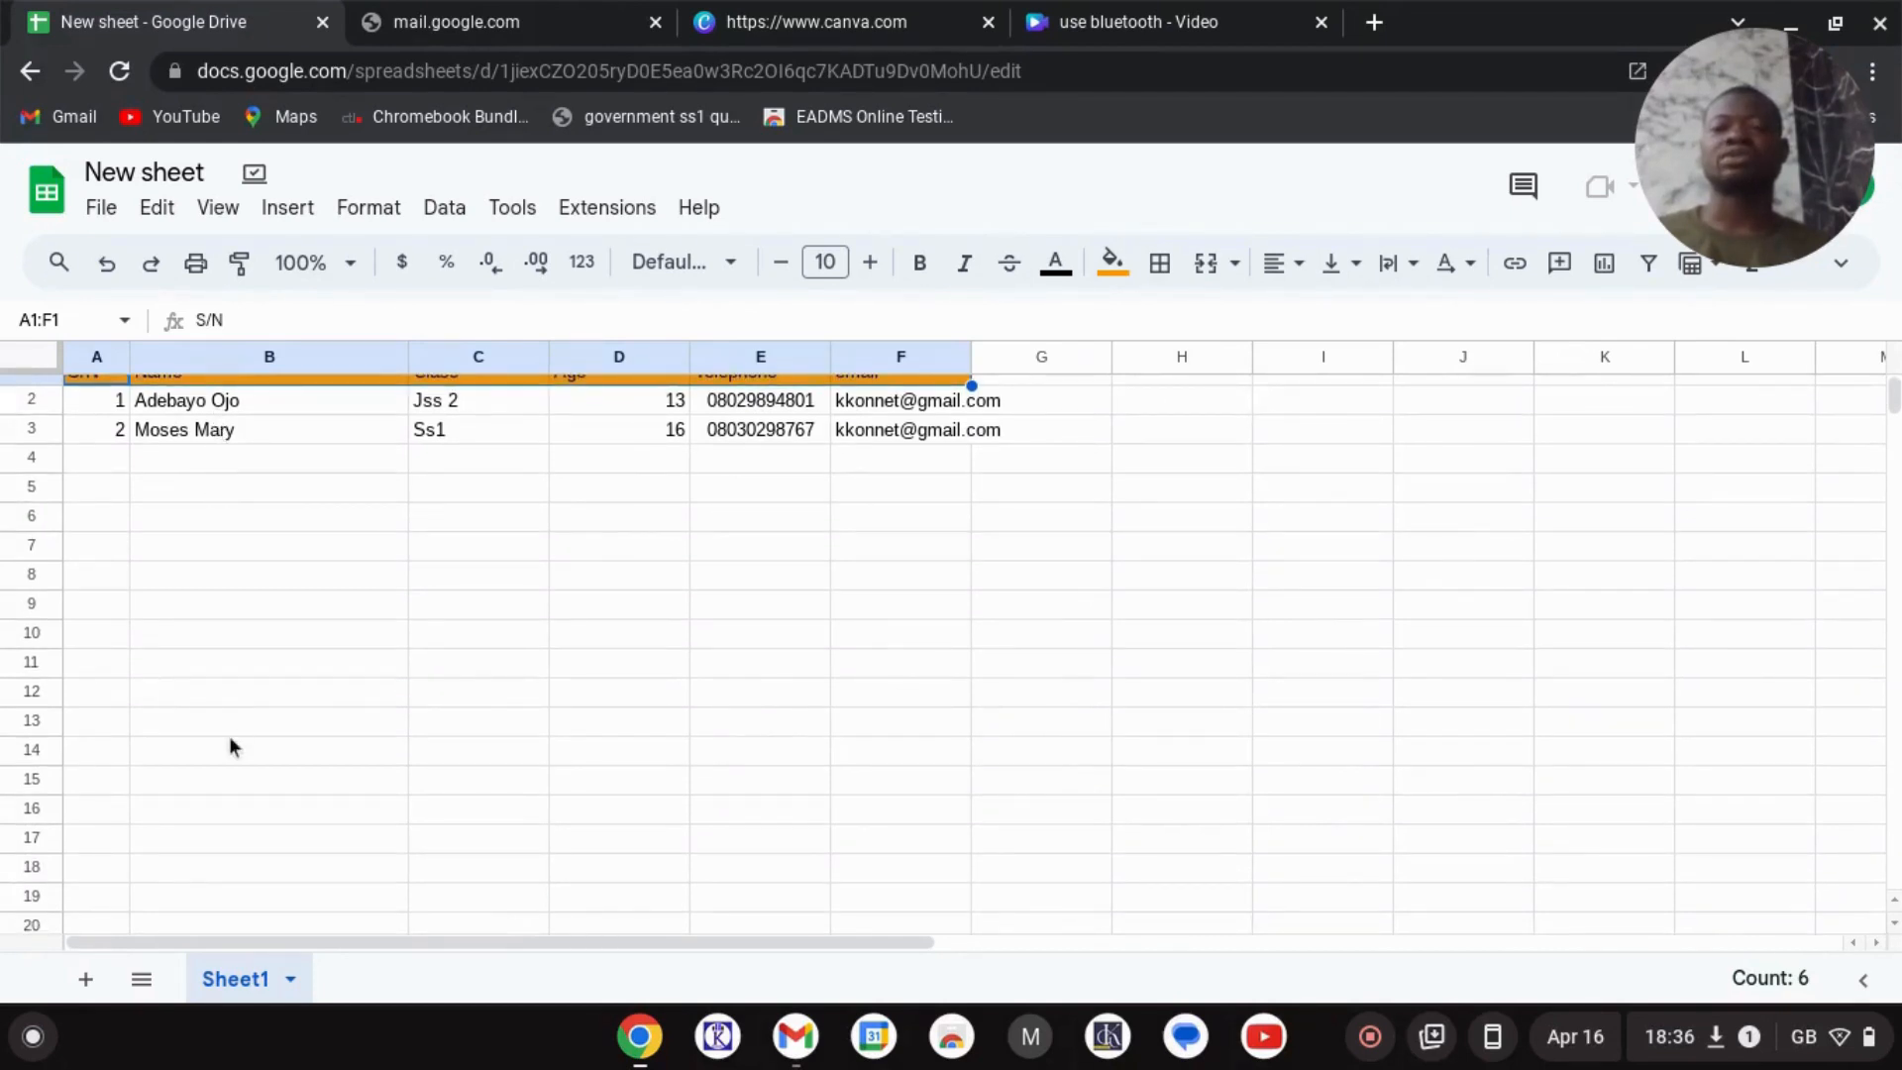
pyautogui.scroll(1, 230, 739)
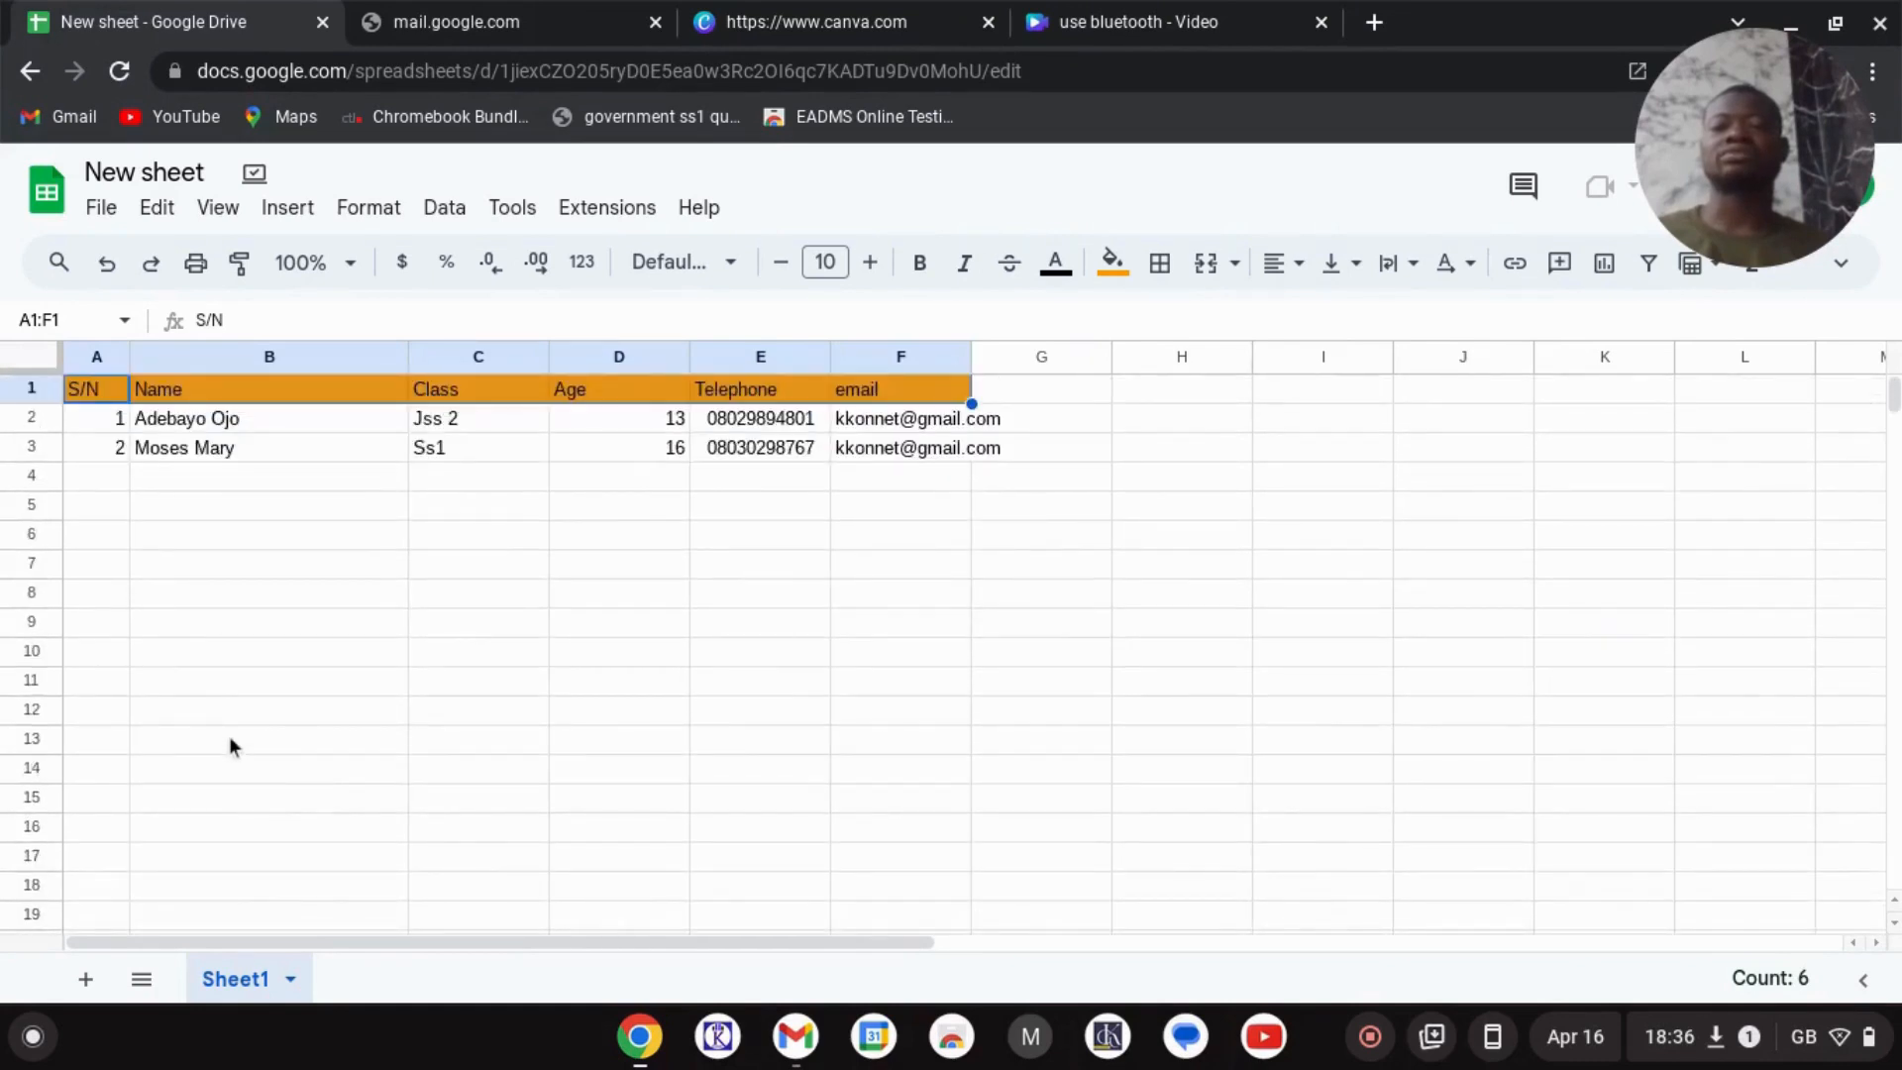
pyautogui.scroll(-1, 230, 739)
pyautogui.scroll(1, 229, 739)
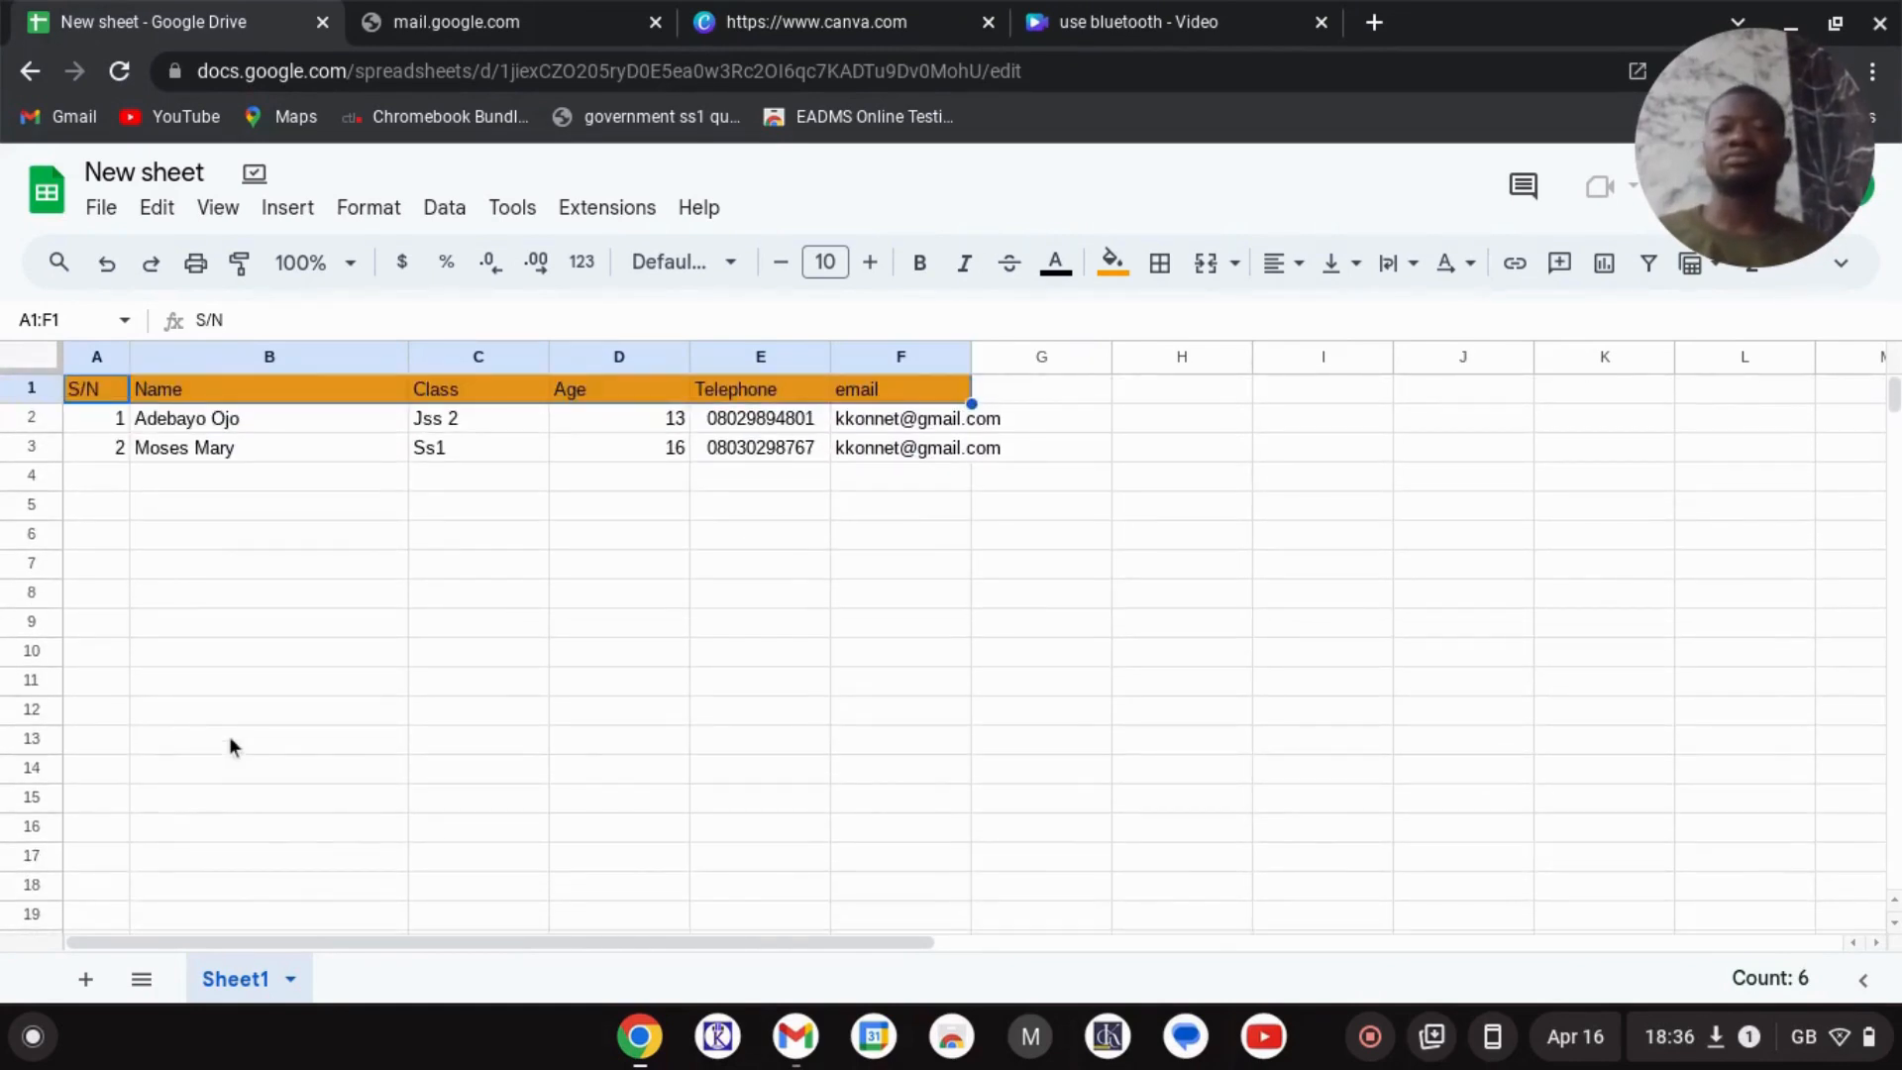
pyautogui.click(352, 268)
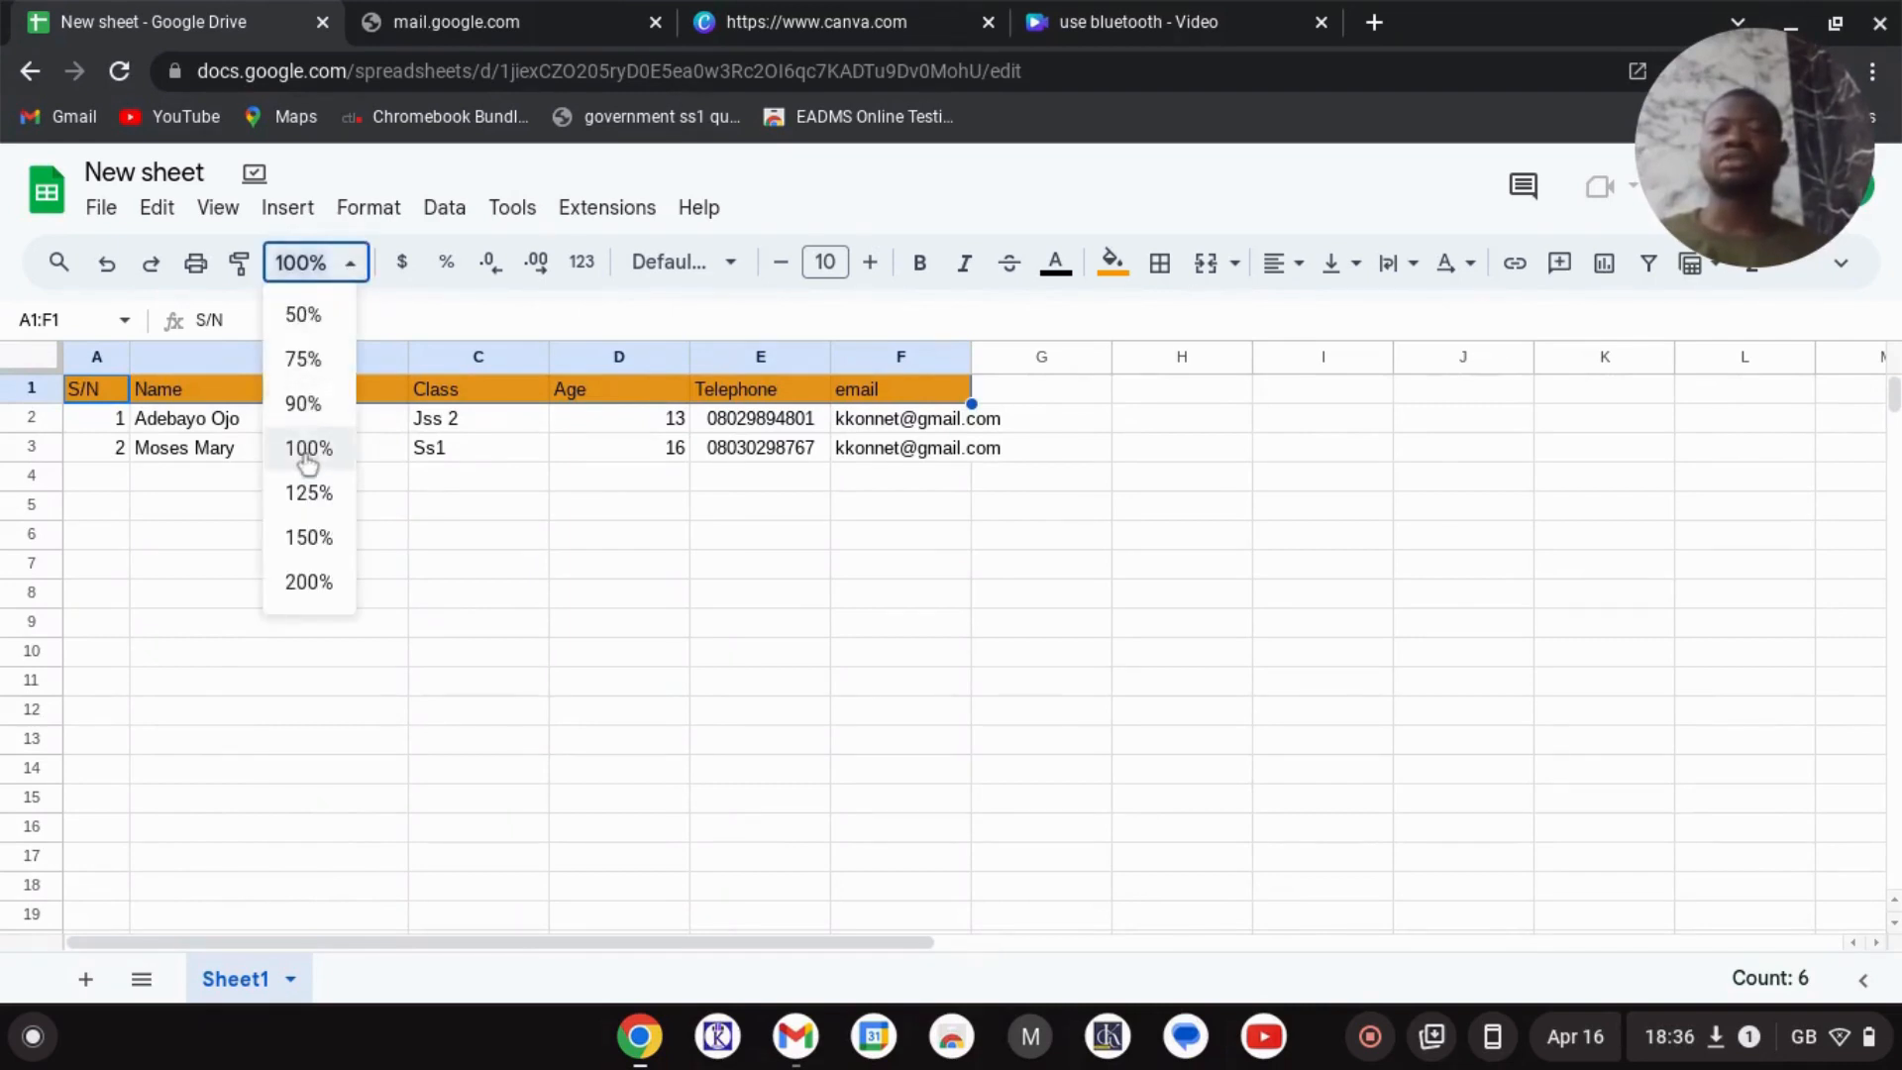
pyautogui.click(304, 539)
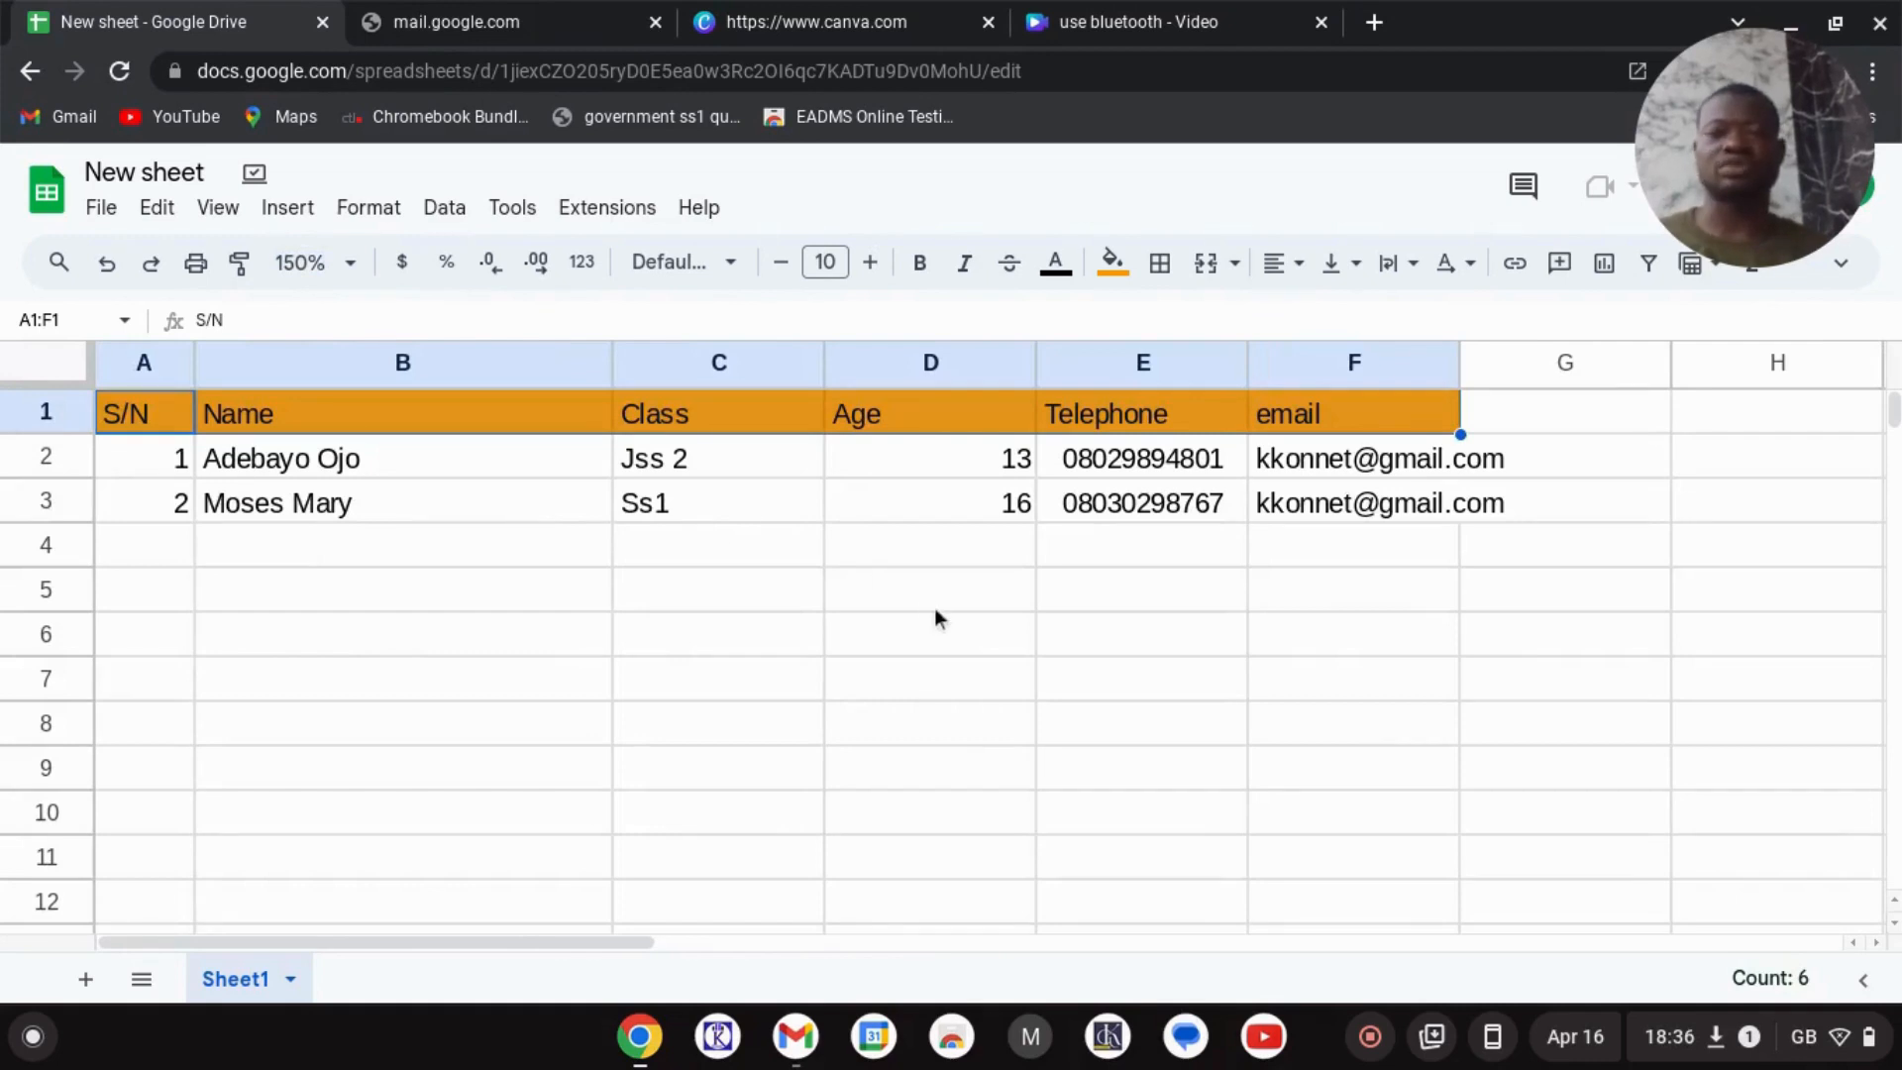
pyautogui.click(349, 261)
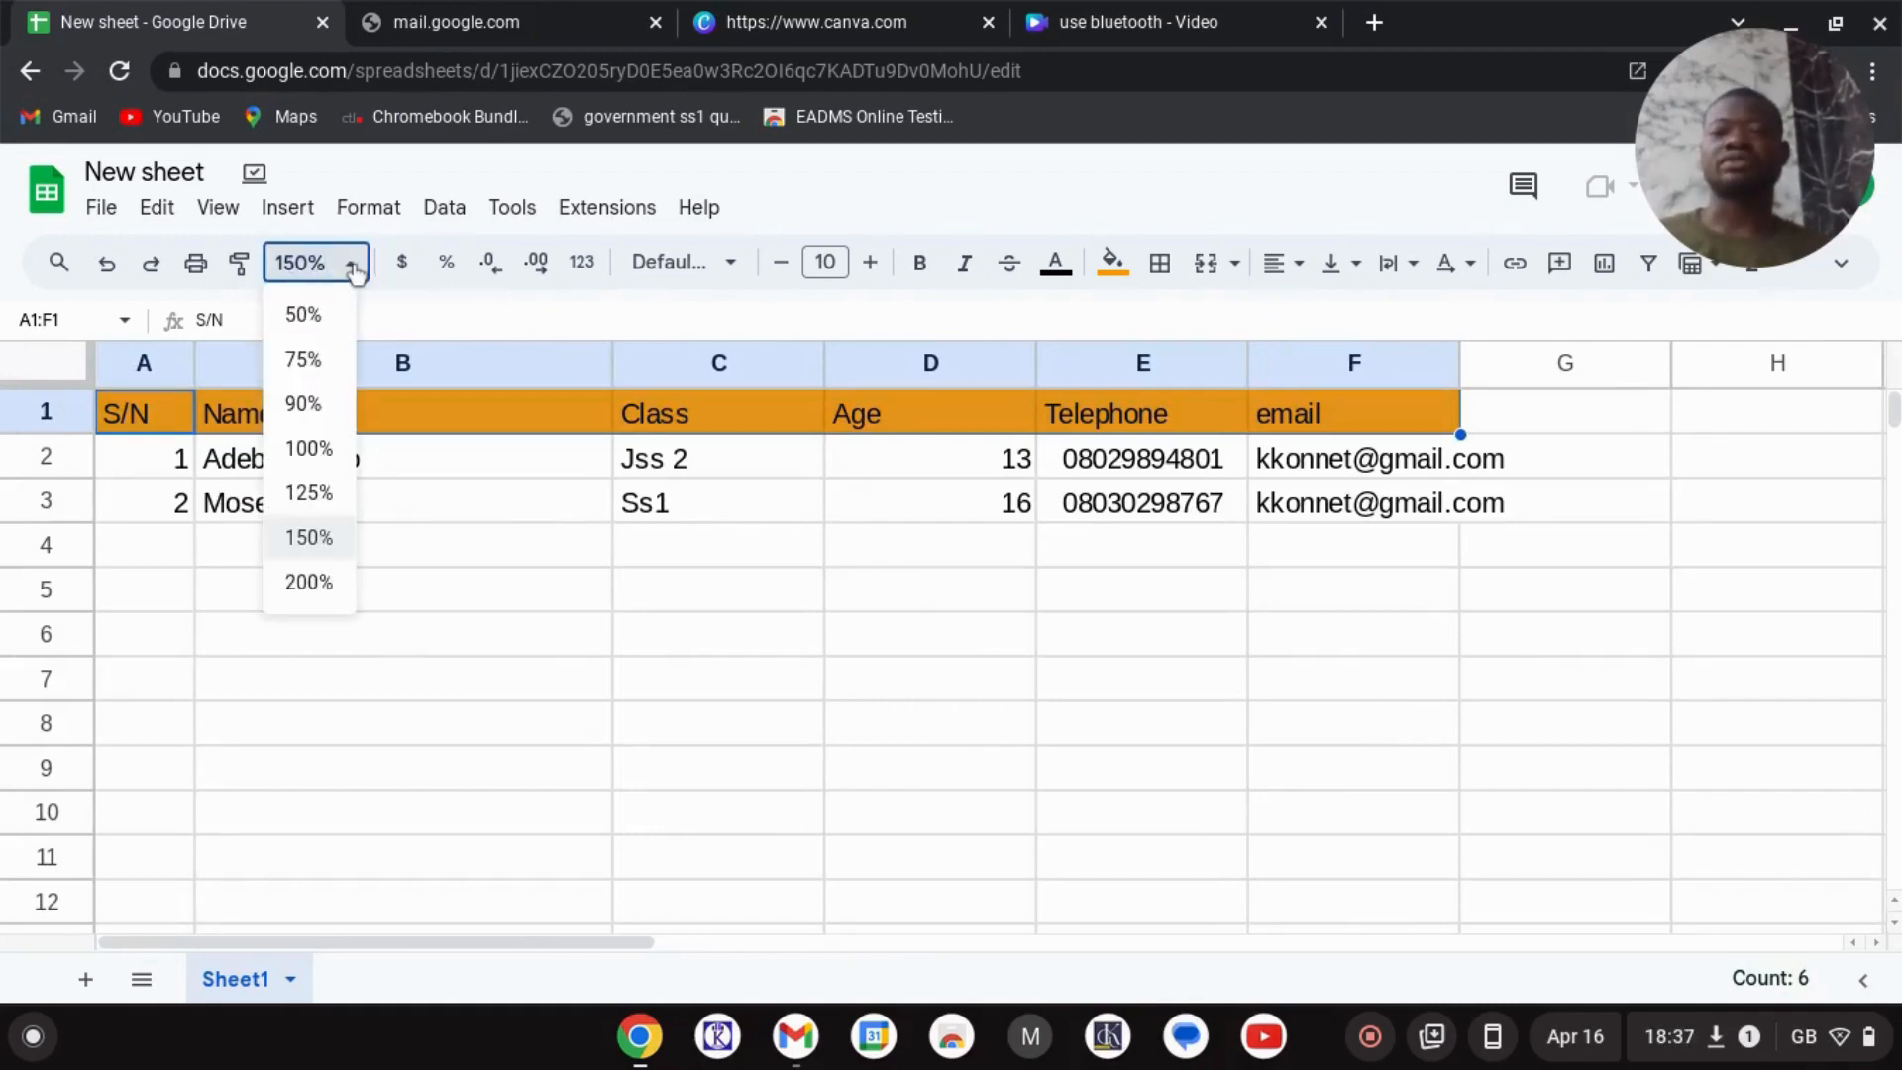
pyautogui.click(309, 583)
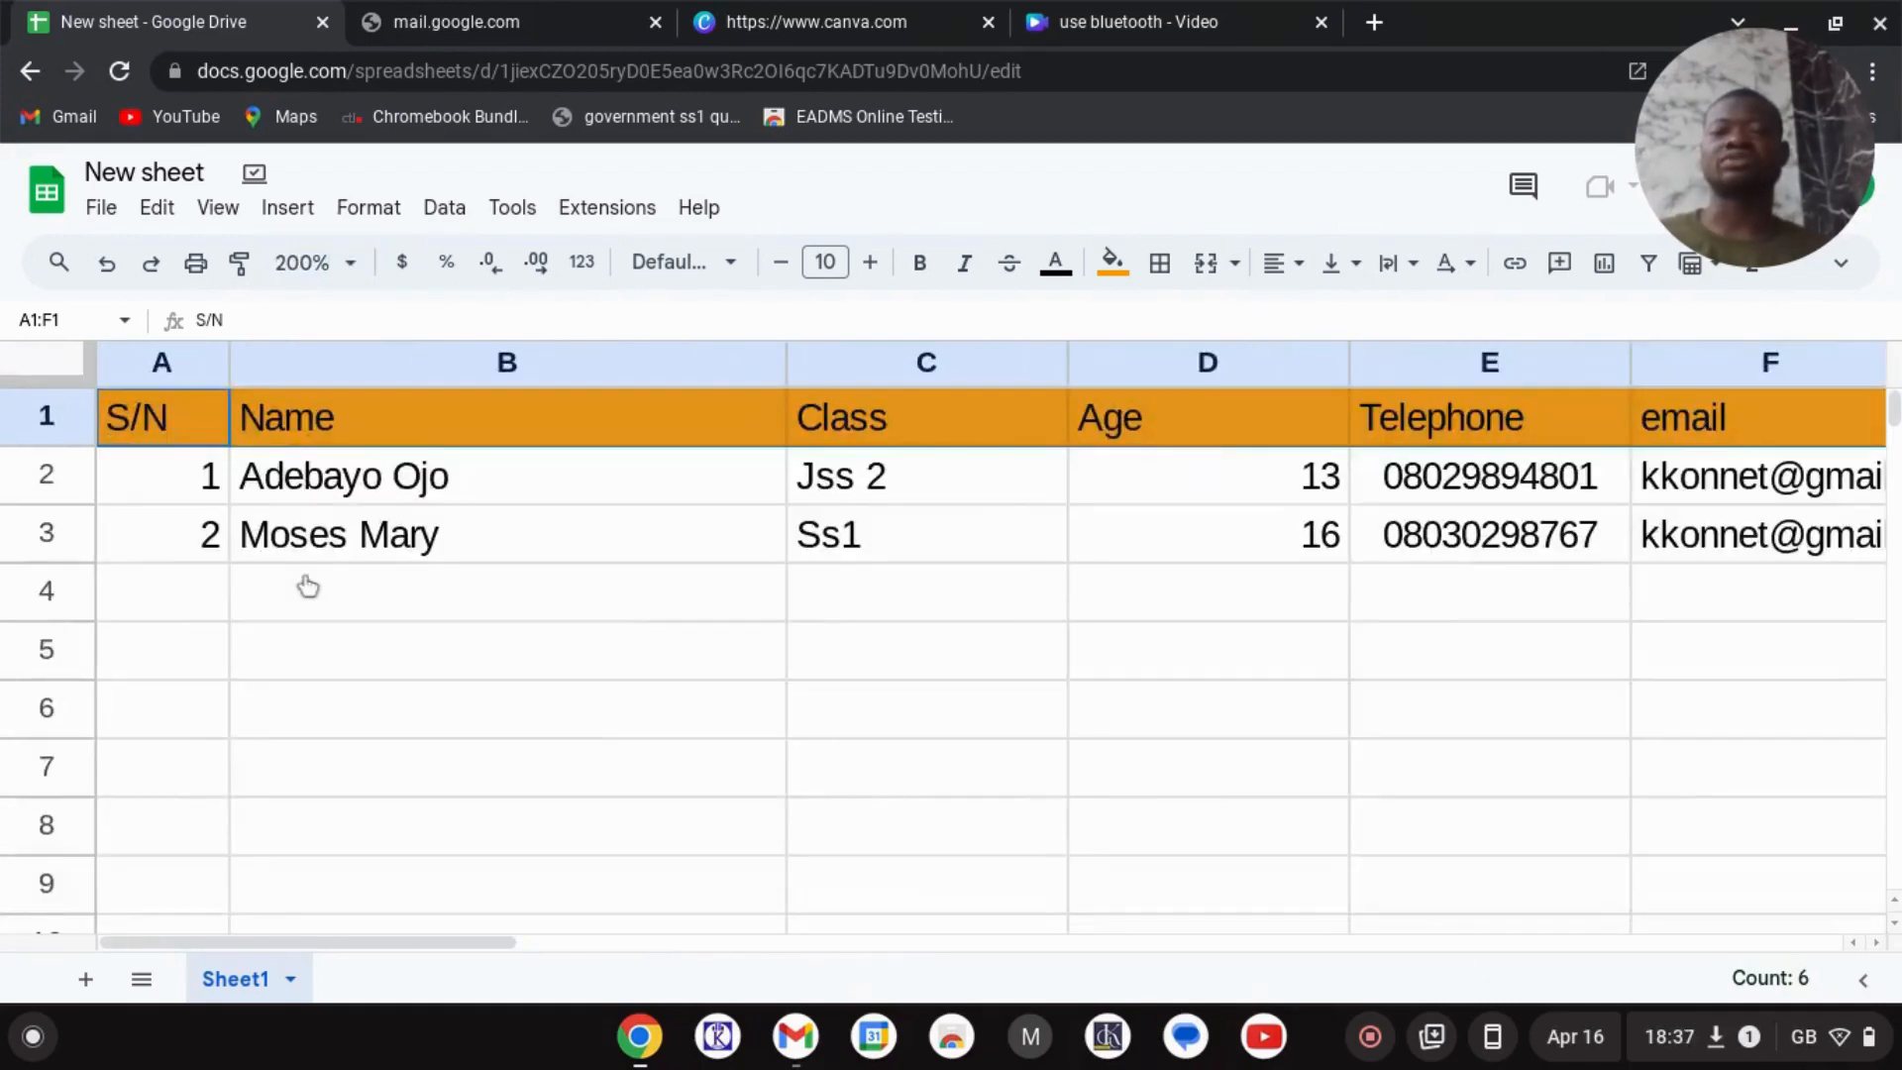
pyautogui.click(349, 262)
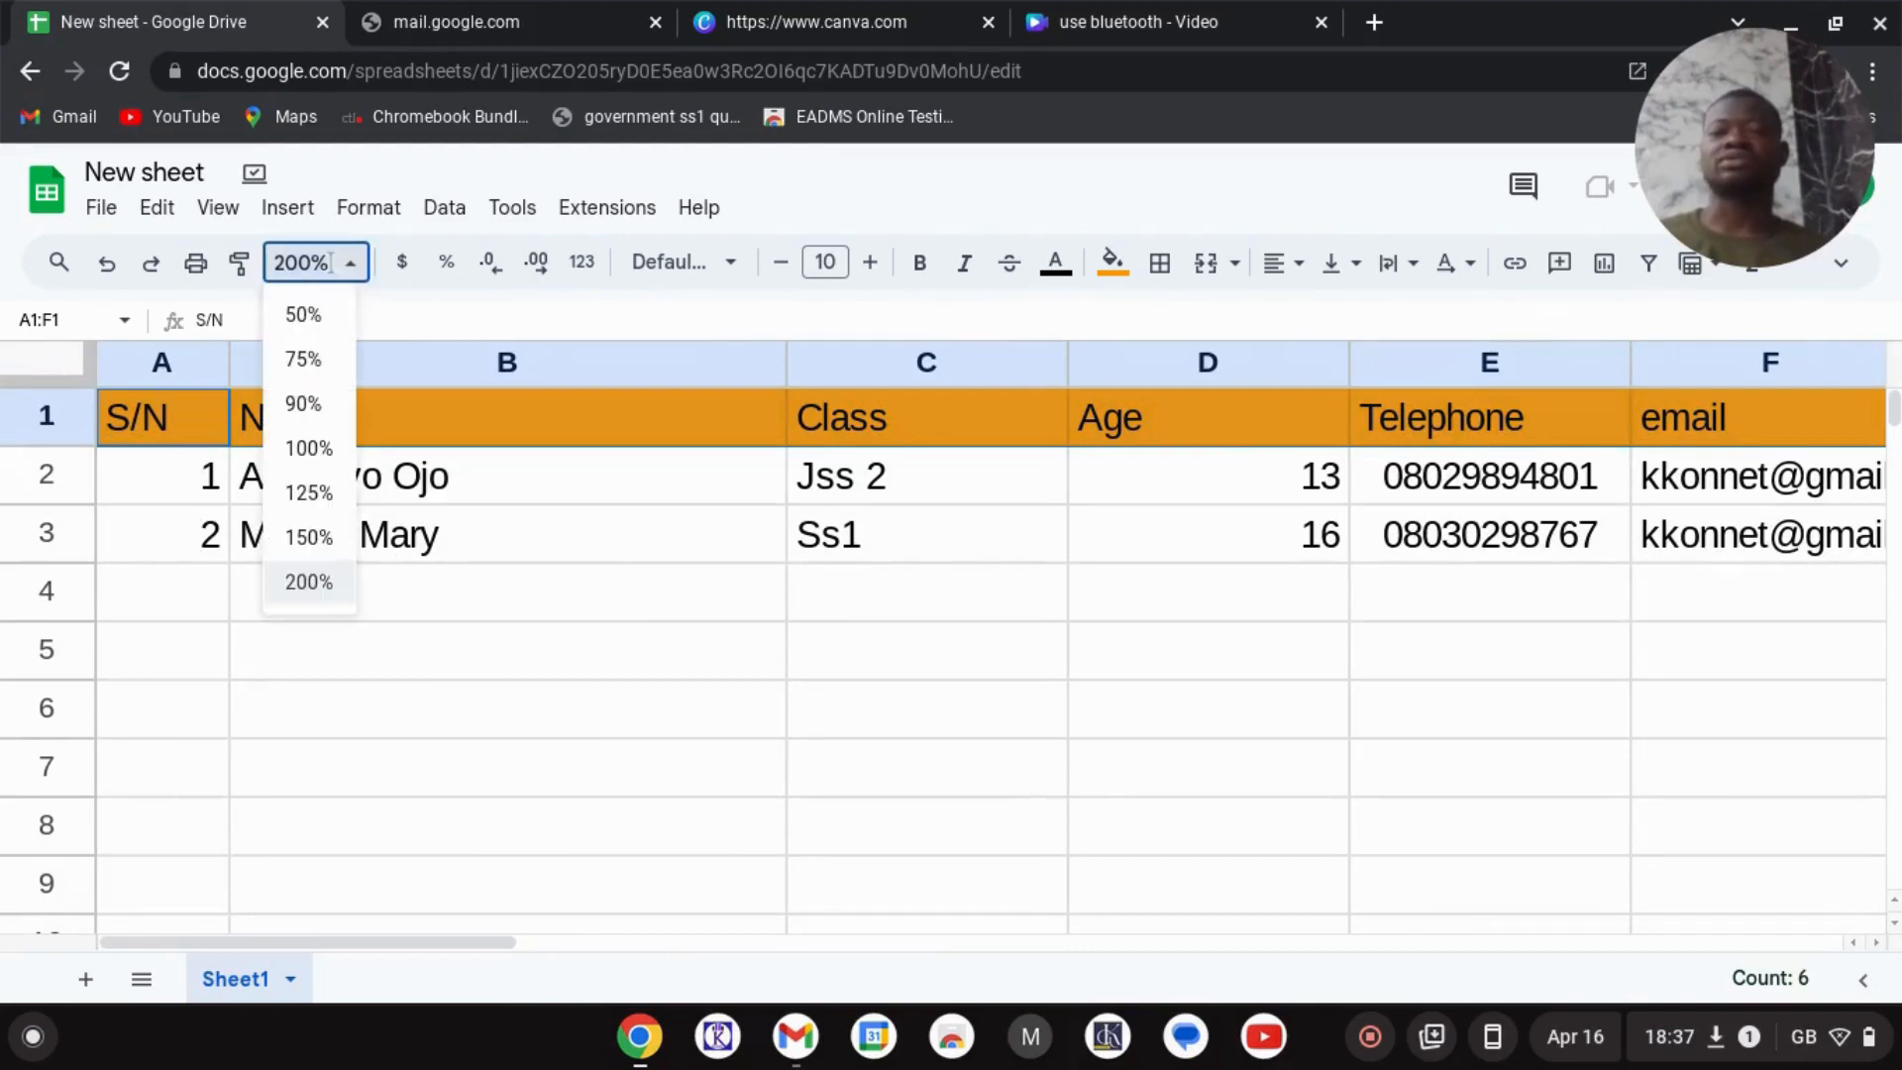
pyautogui.click(306, 448)
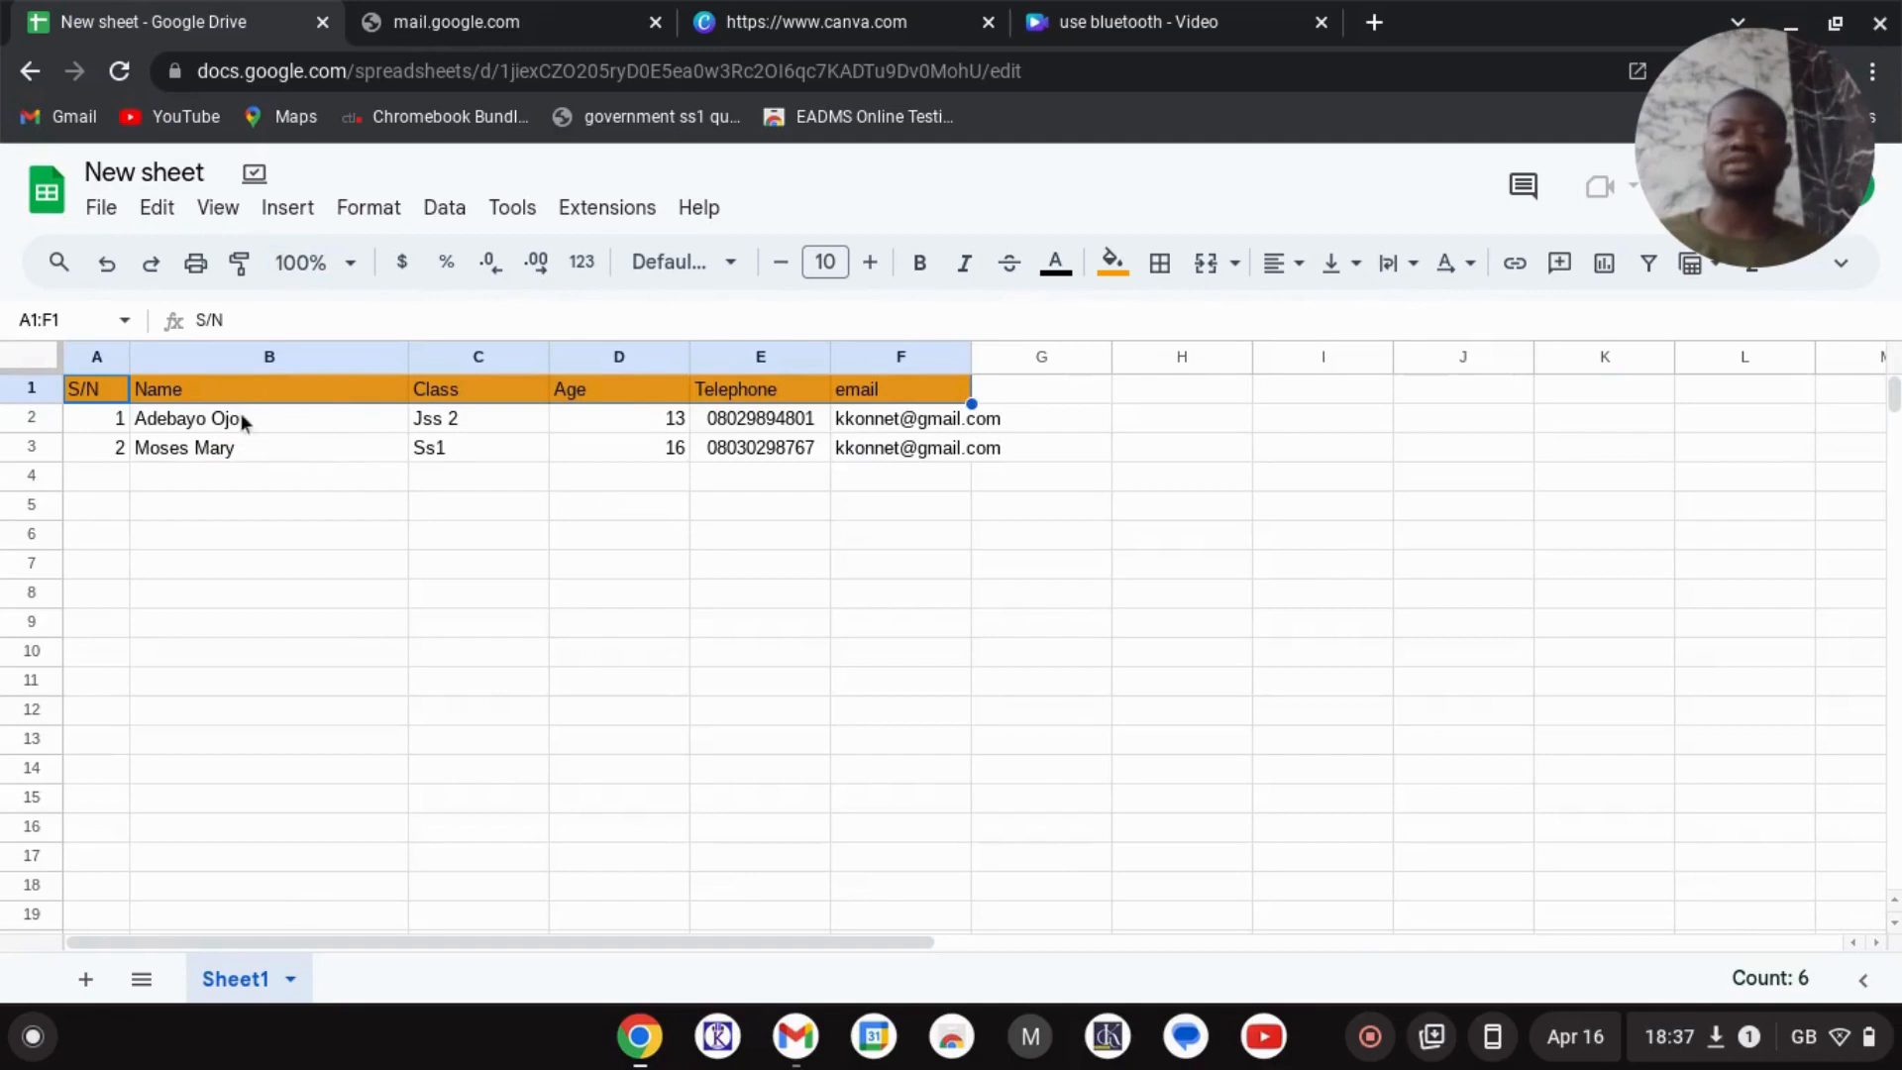
pyautogui.click(164, 452)
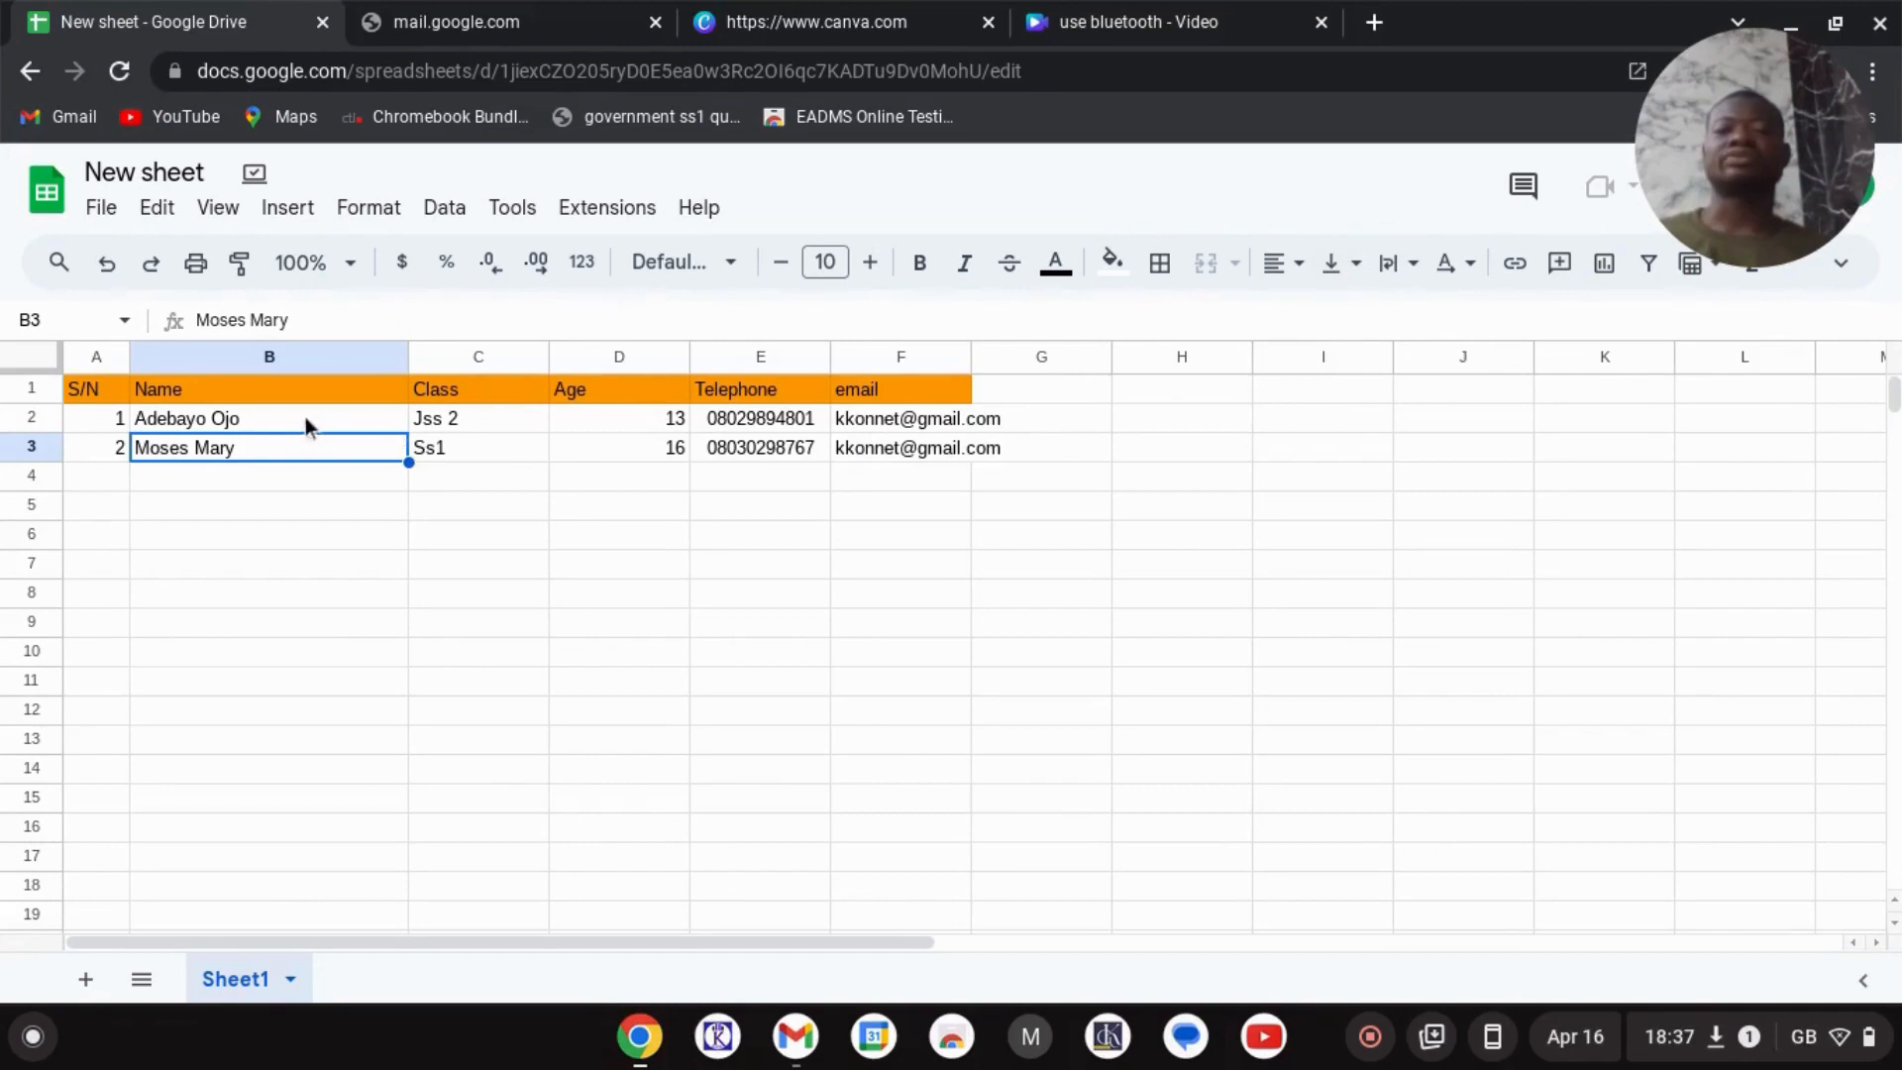
# - Enter serial number 3 in A4 and the third student's name in B4, fixing a typo
pyautogui.click(113, 471)
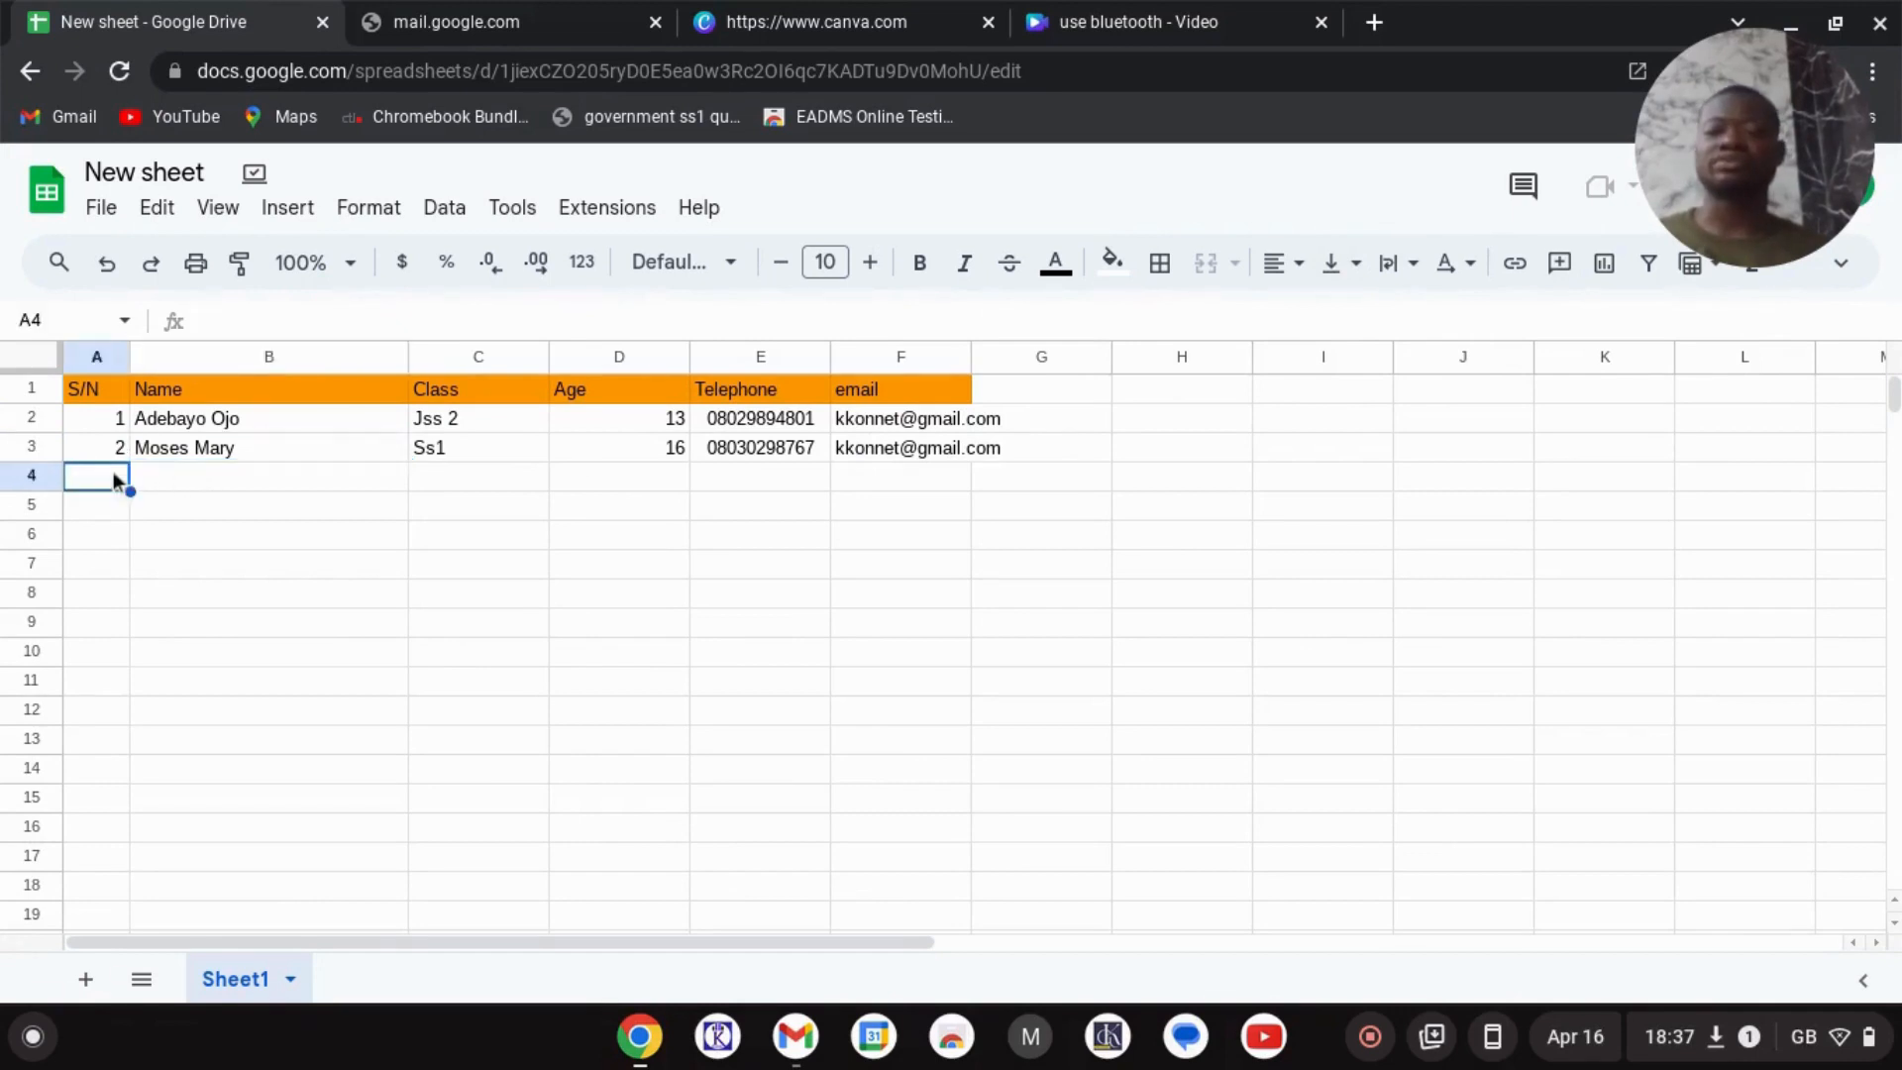
pyautogui.write('3')
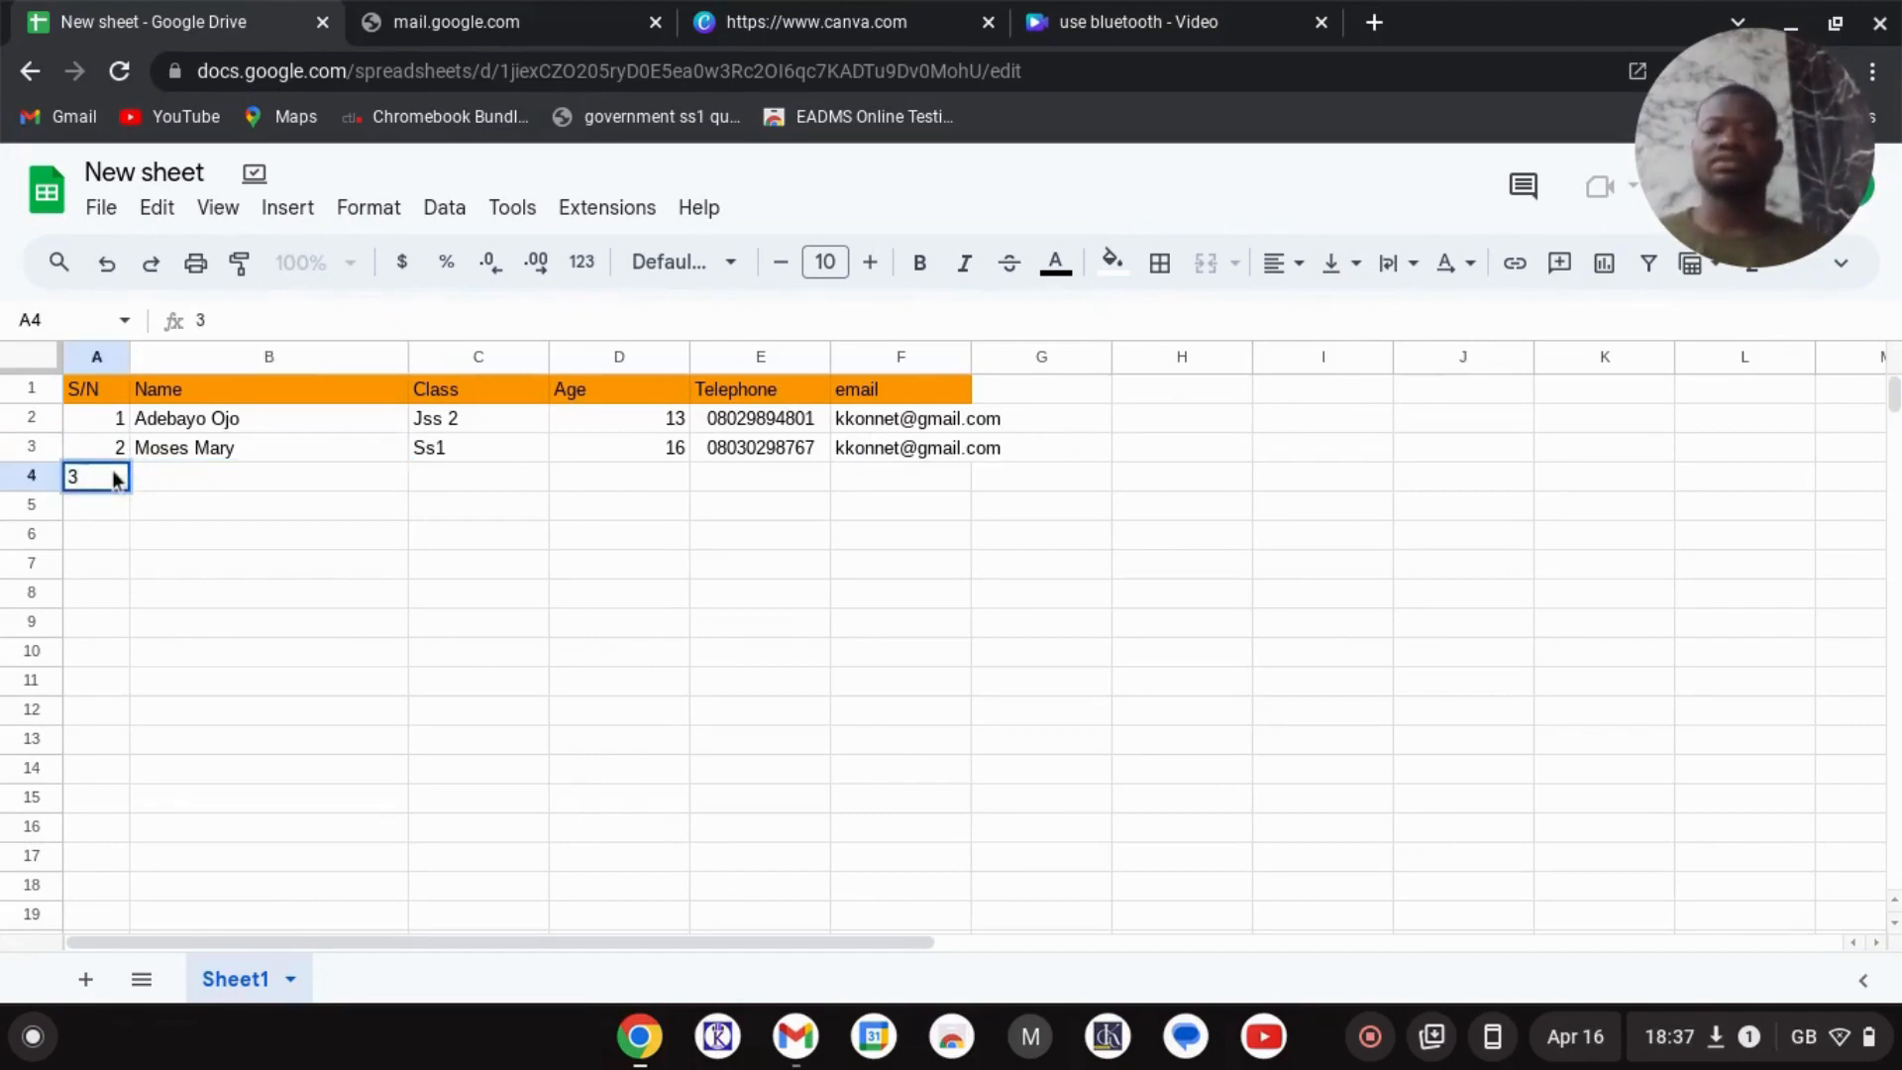
pyautogui.press('Tab')
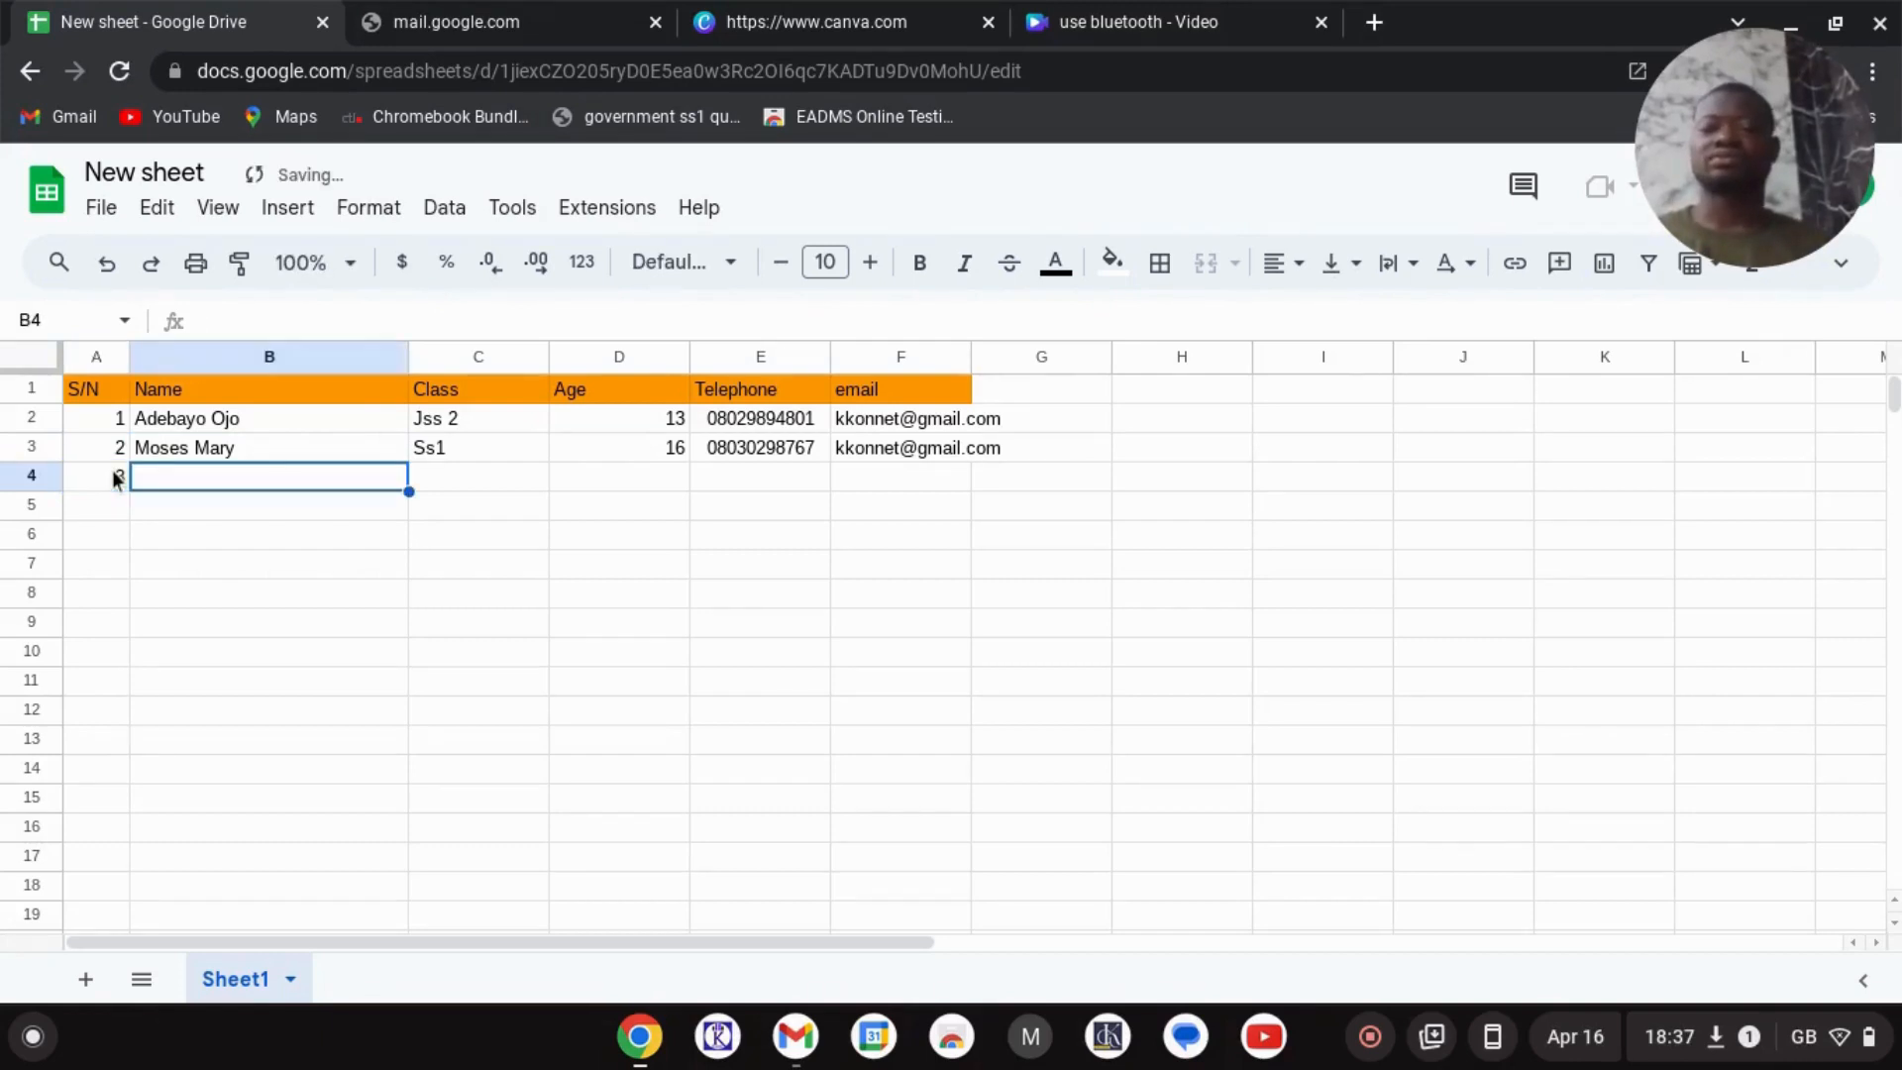
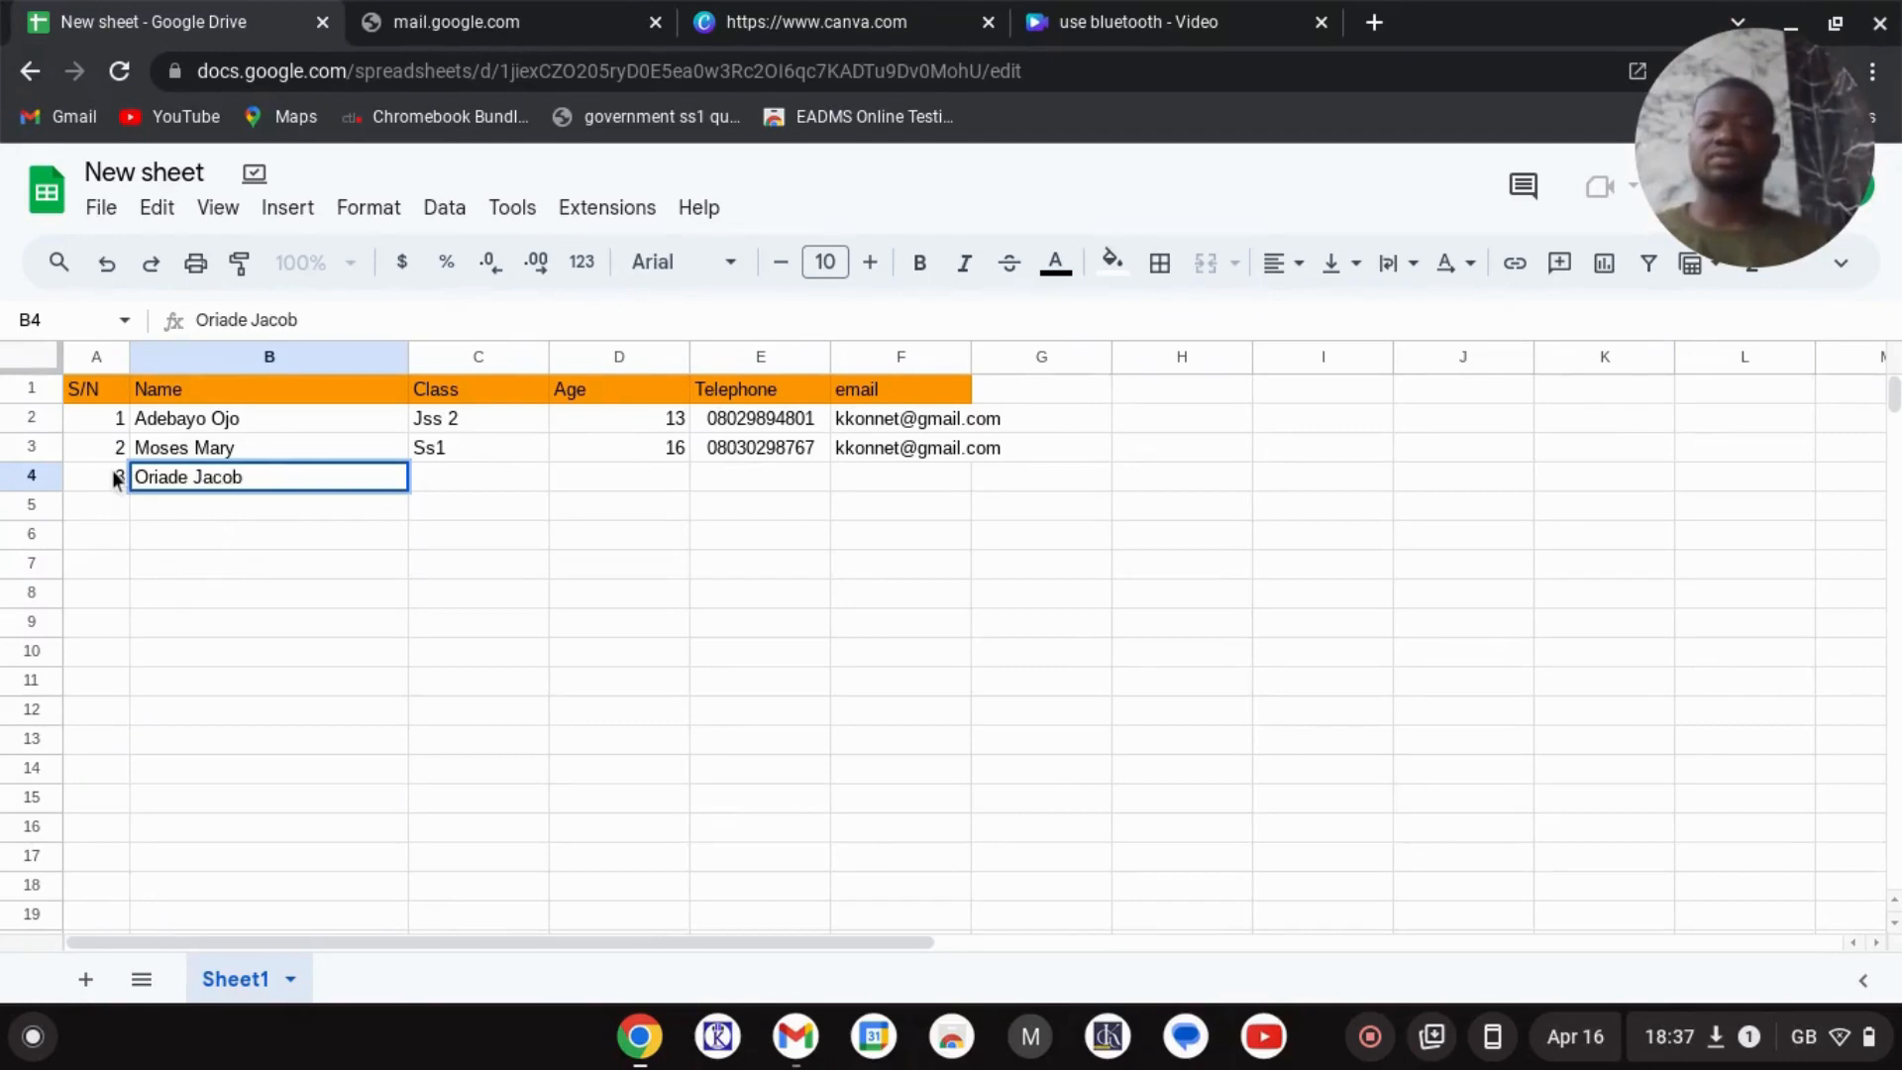
pyautogui.press('Tab')
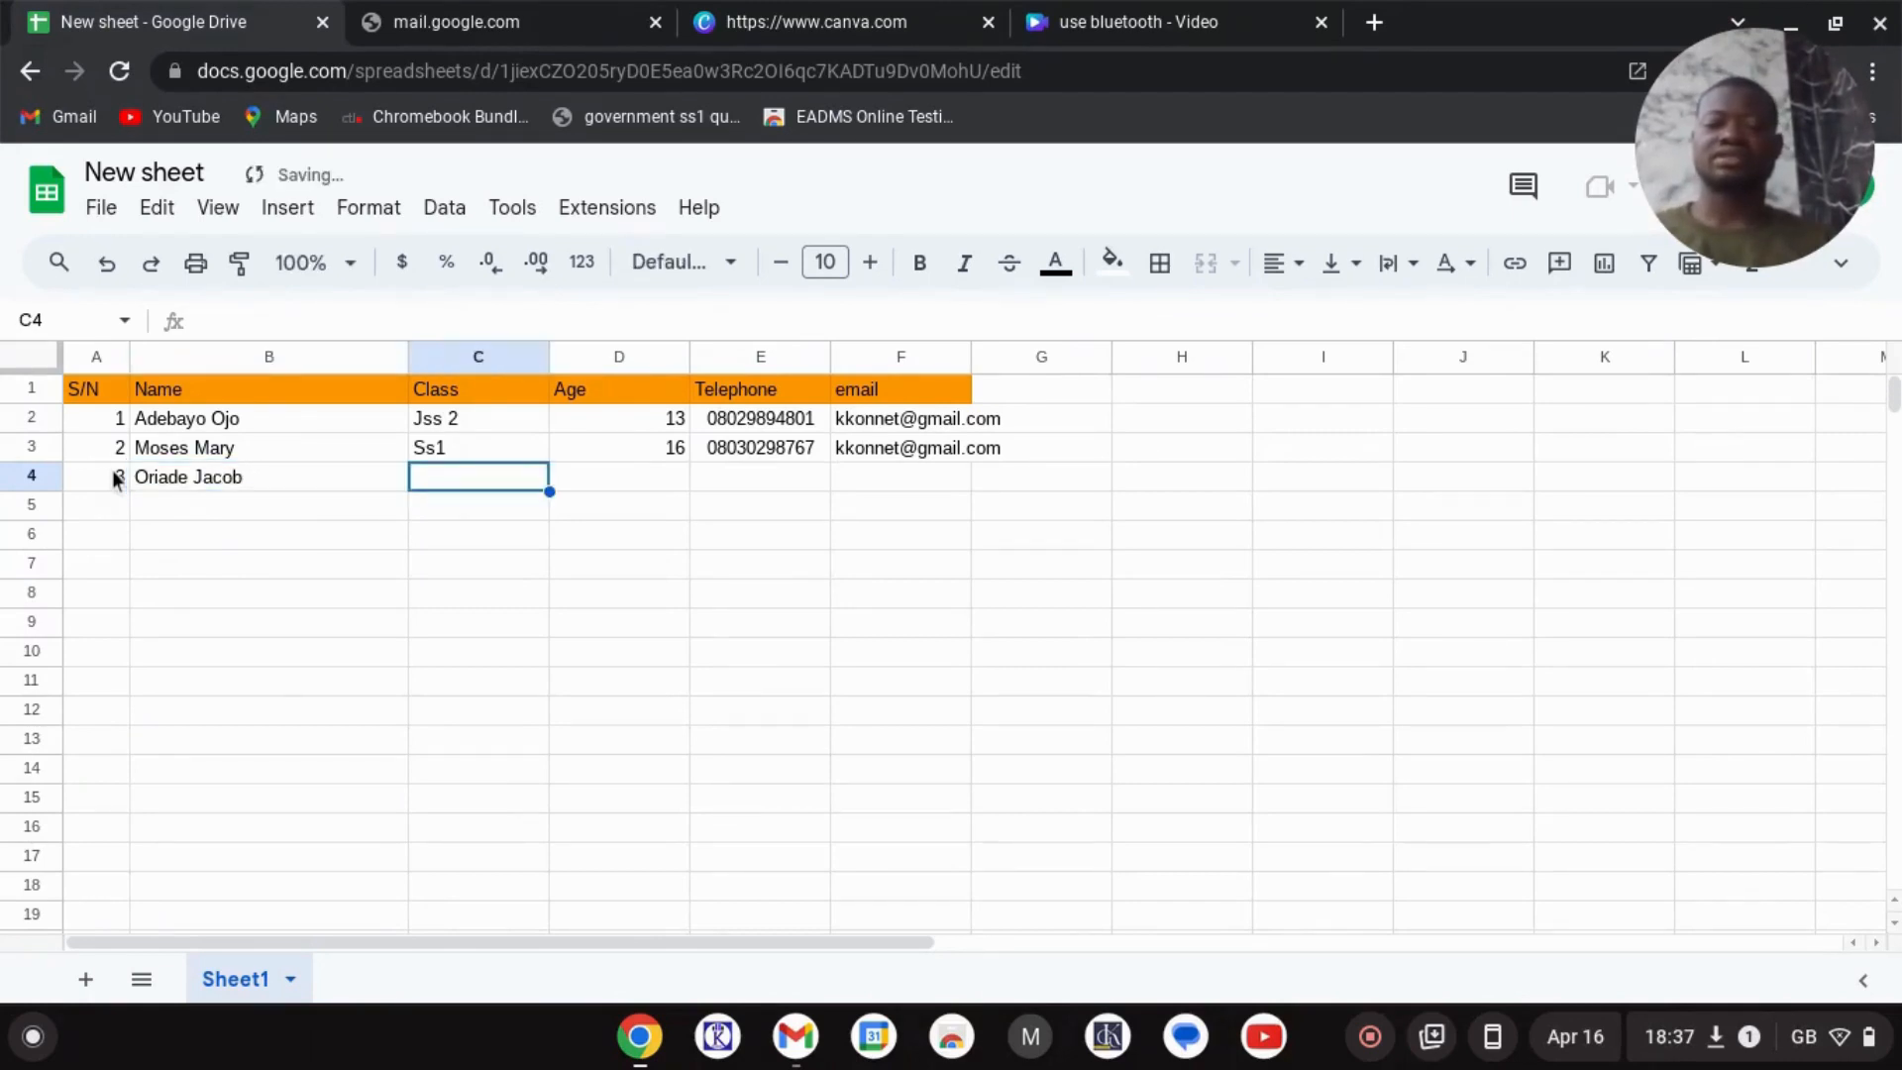
# - Fill C4:E4 with class ss3, age 16 and the student's phone number
pyautogui.write('ss3')
pyautogui.press('Tab')
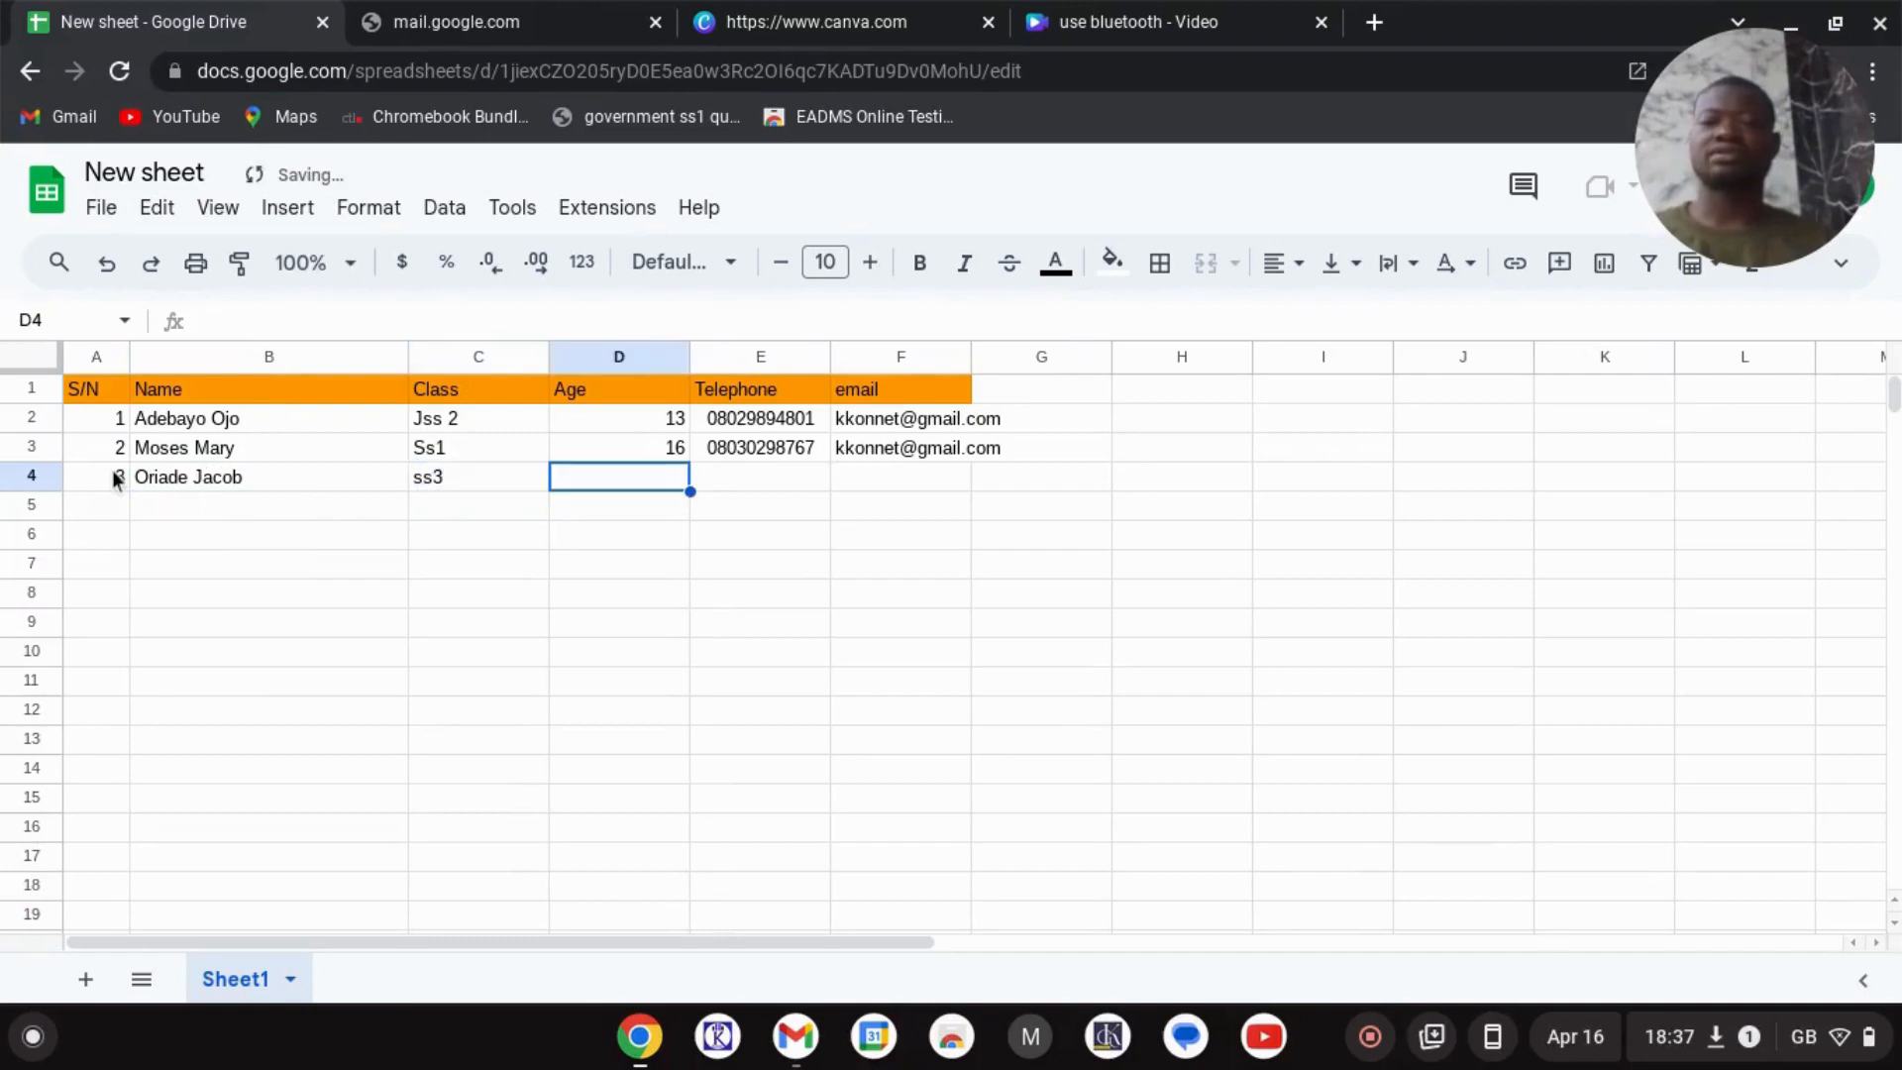
pyautogui.write('16')
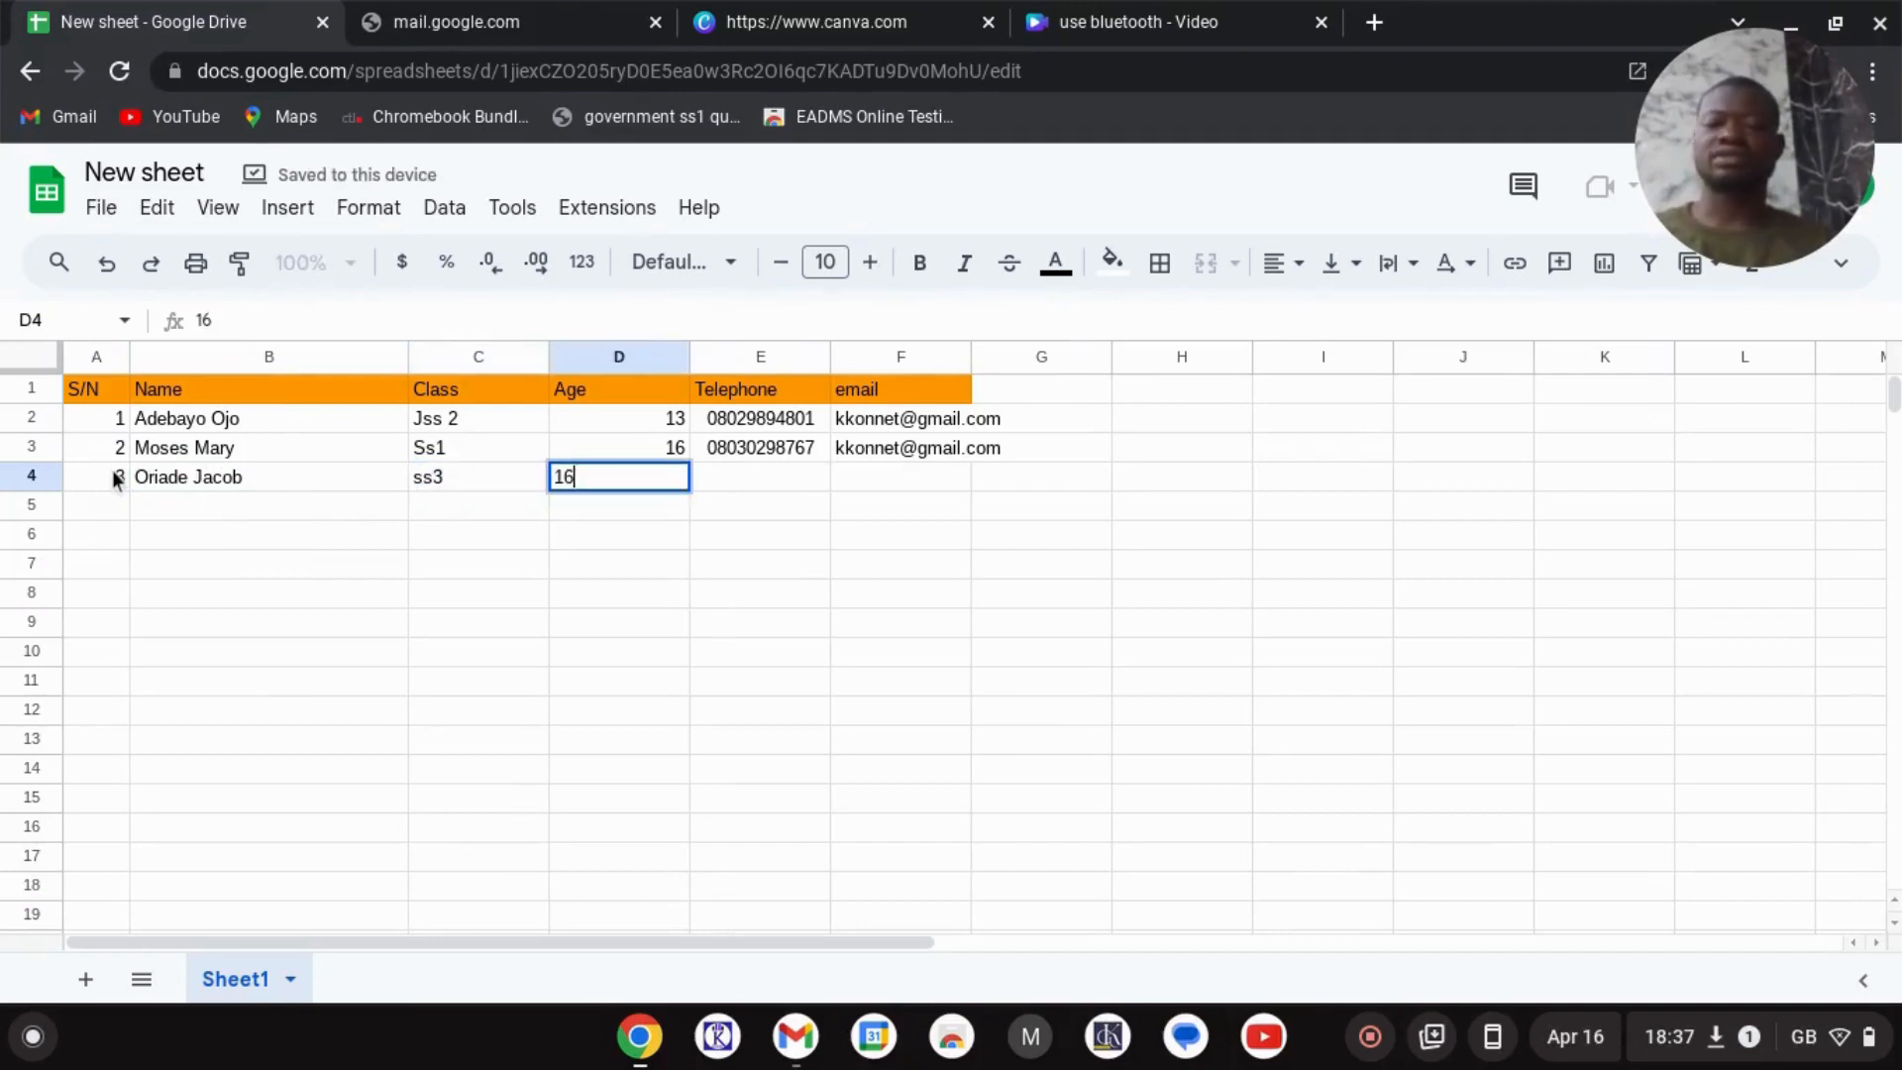
pyautogui.press('Tab')
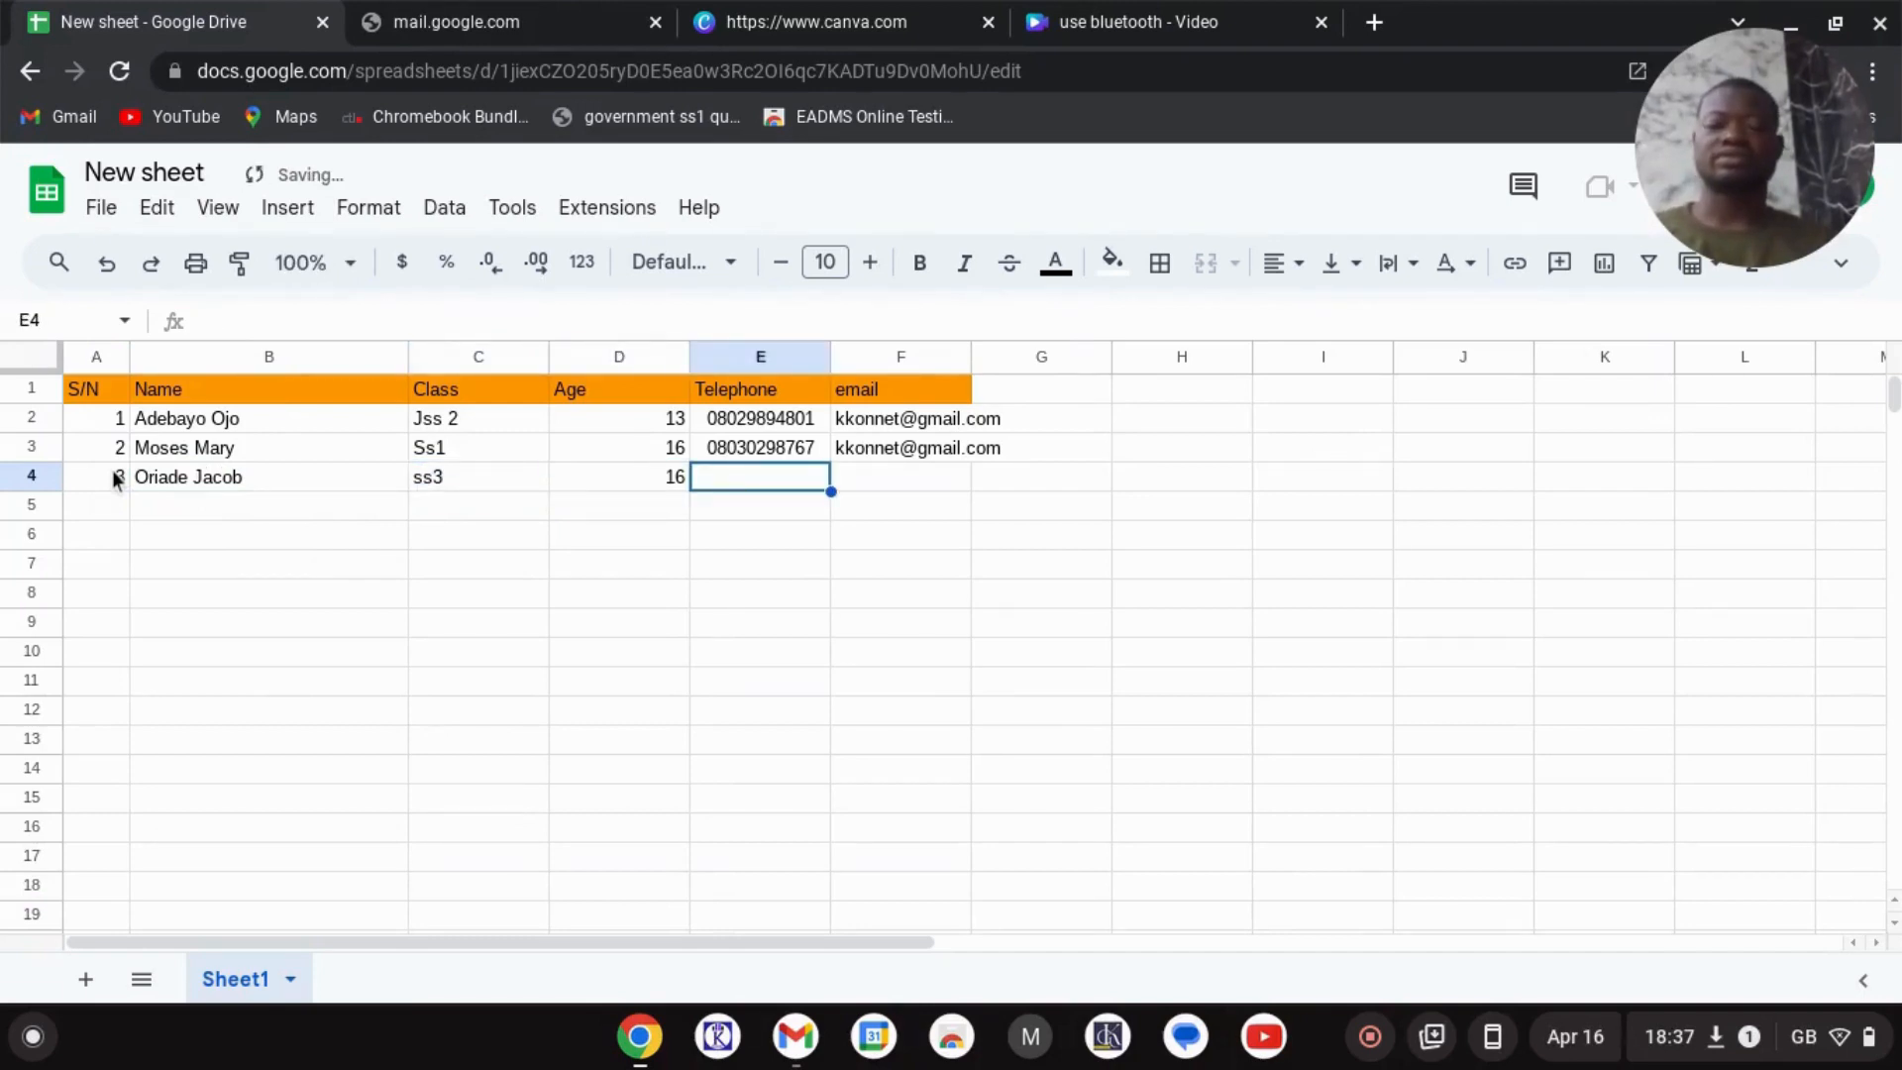
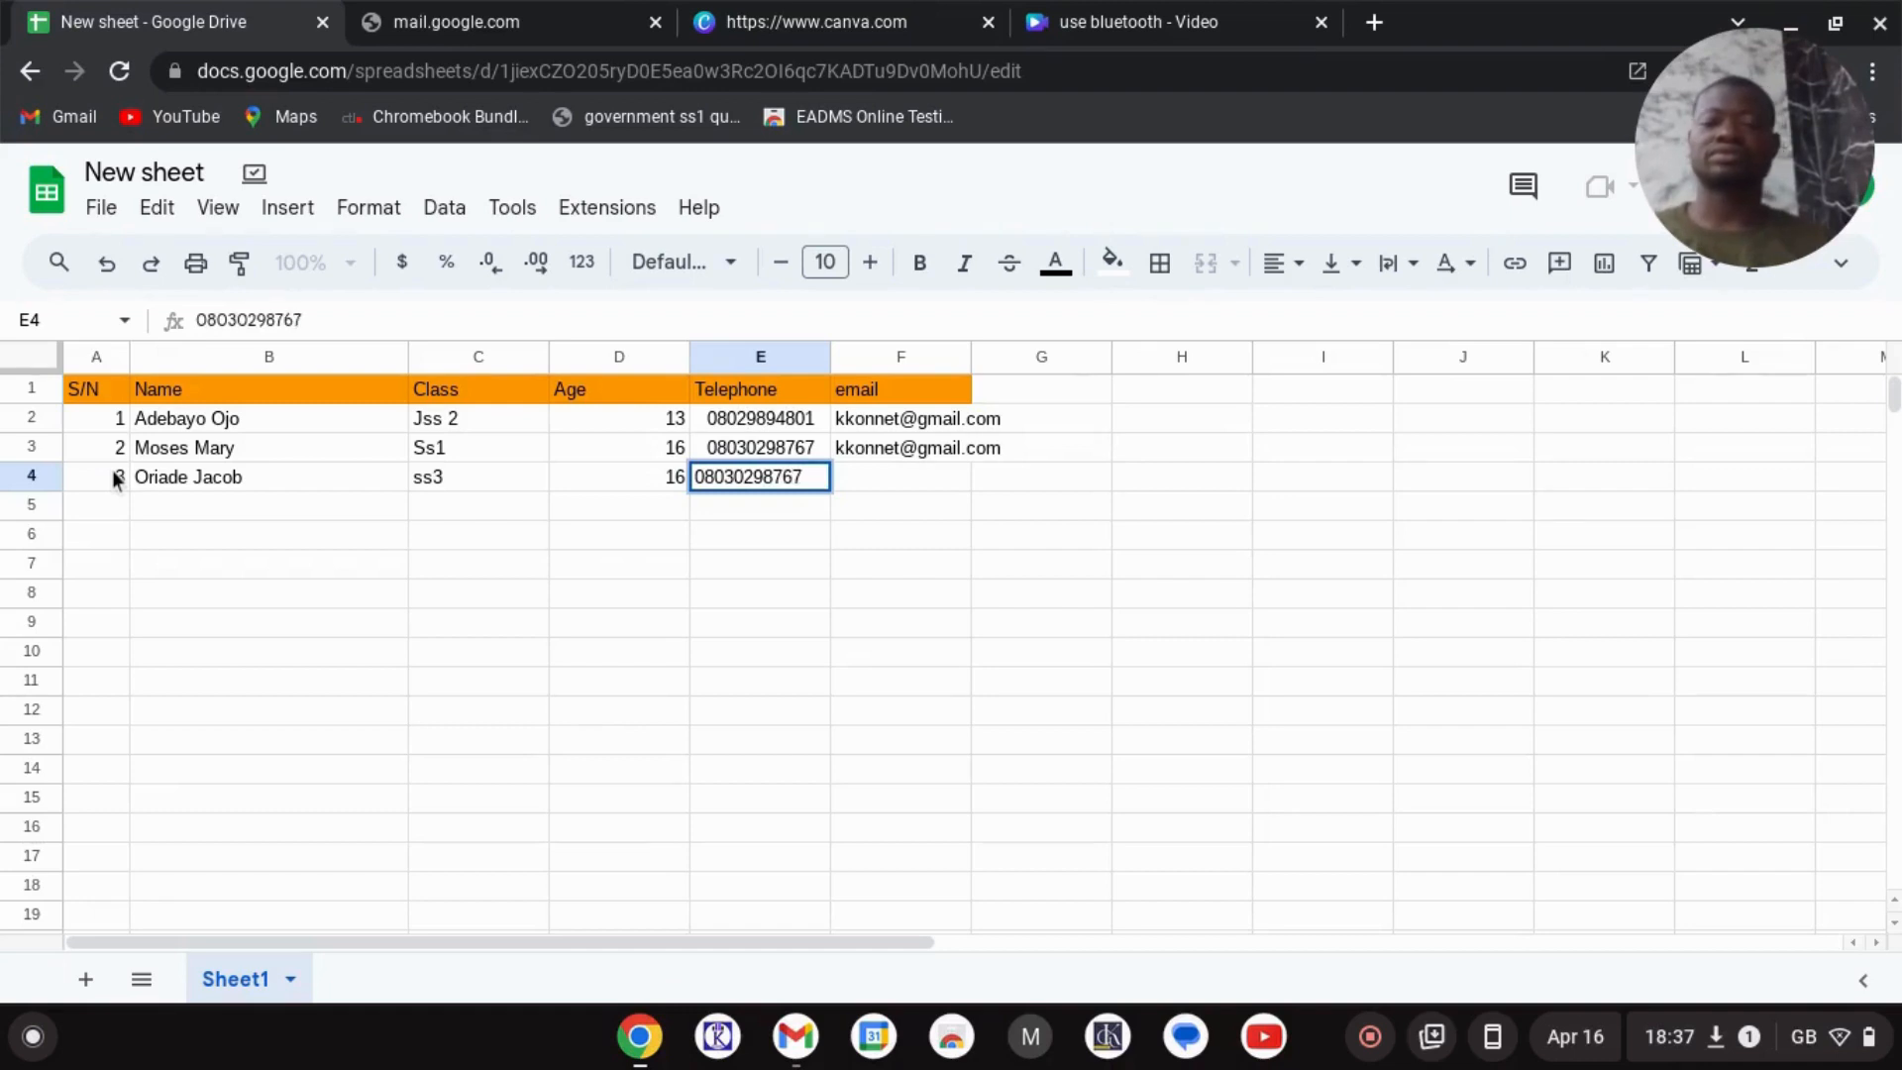
pyautogui.press('Tab')
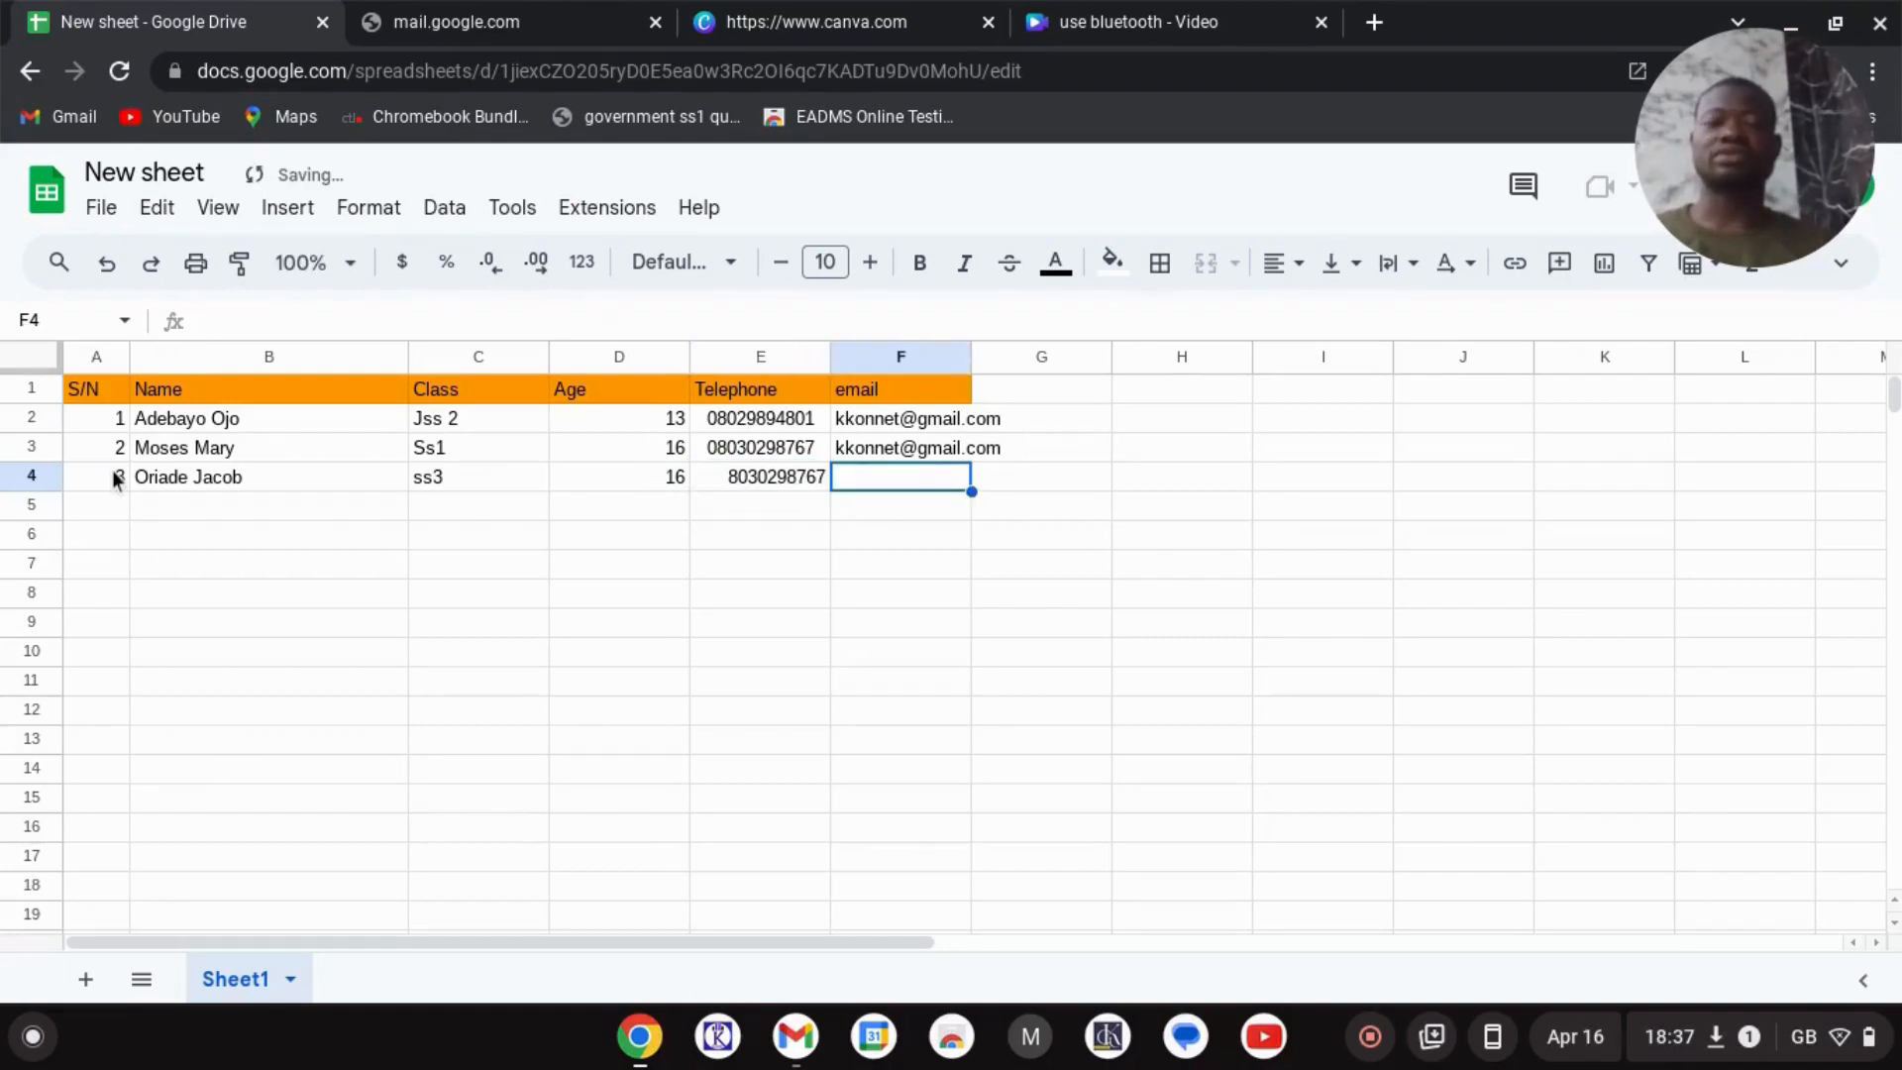
# - Copy the email from F3 into F4 for the third student
pyautogui.press('Up')
pyautogui.hotkey('ctrl', 'c')
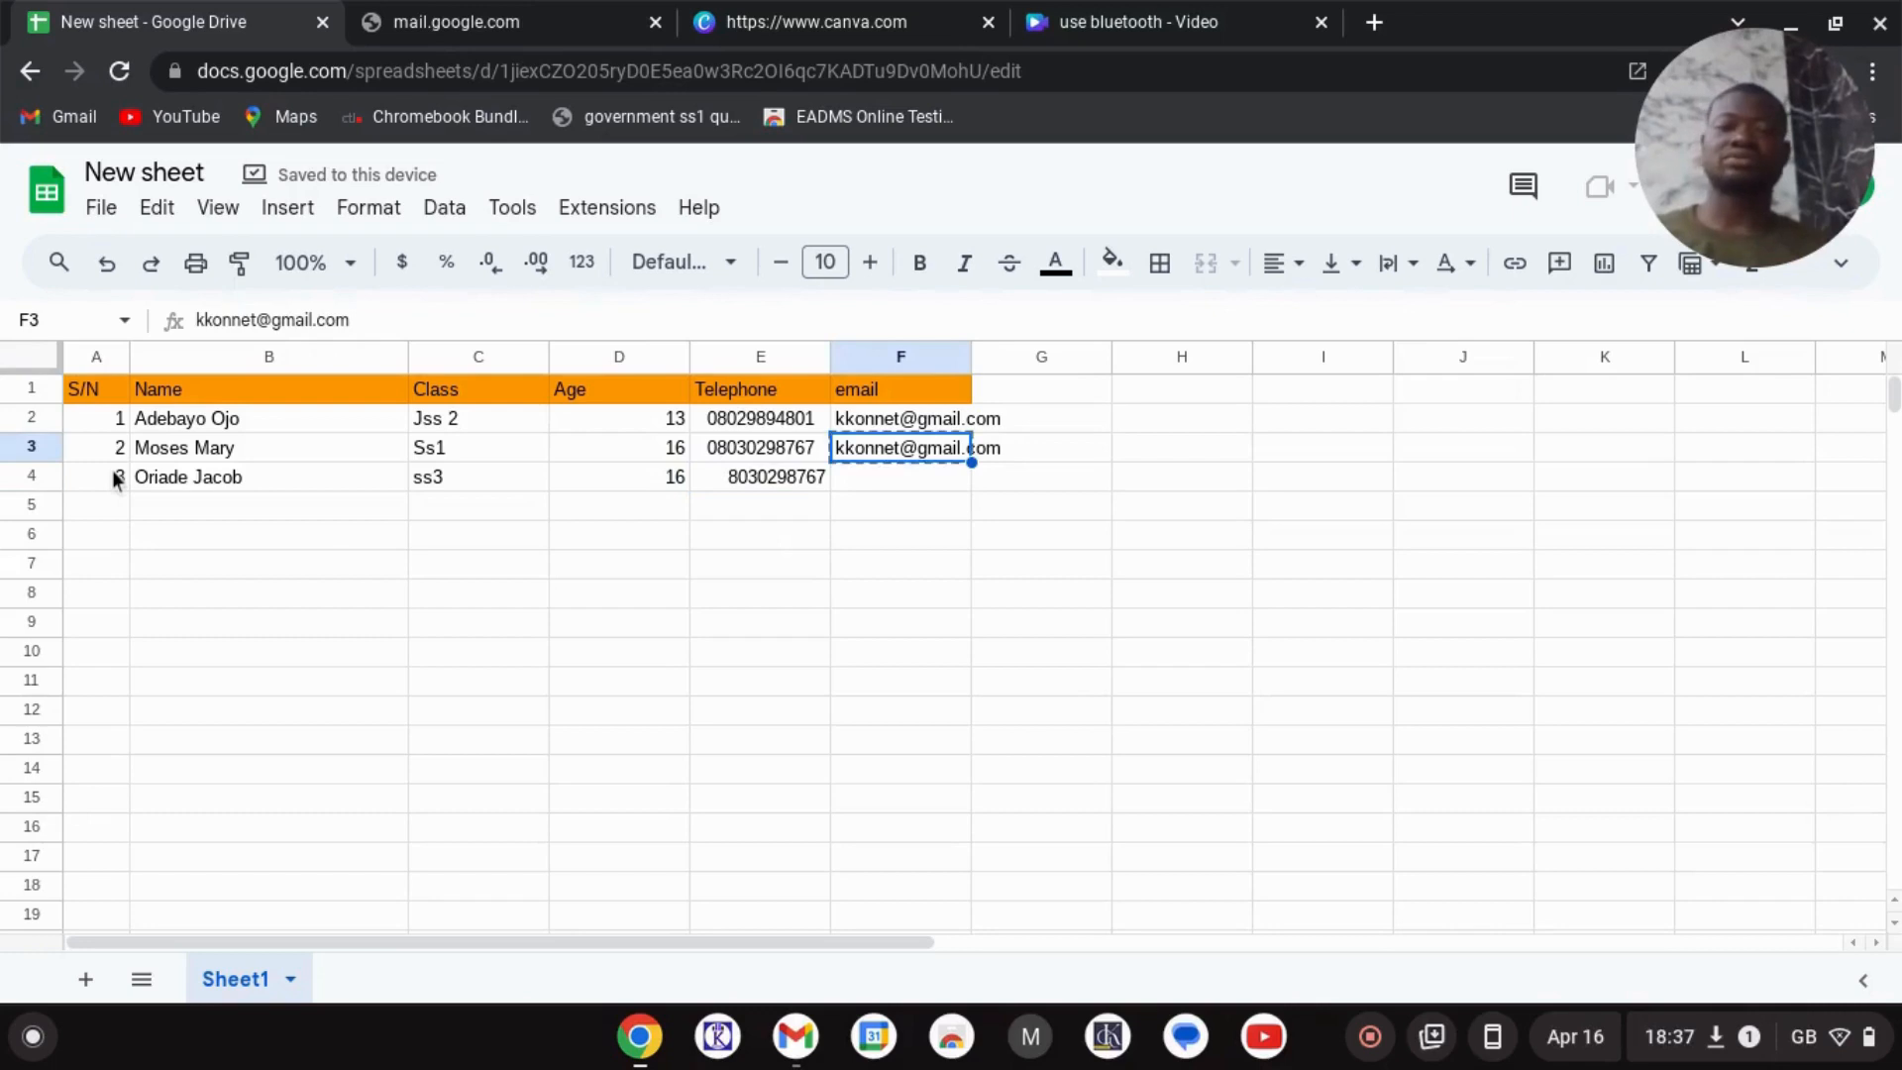
pyautogui.press('Down')
pyautogui.hotkey('ctrl', 'v')
# - Paint E3's format onto E4 and add the missing leading 0 to the phone number
pyautogui.press('Left')
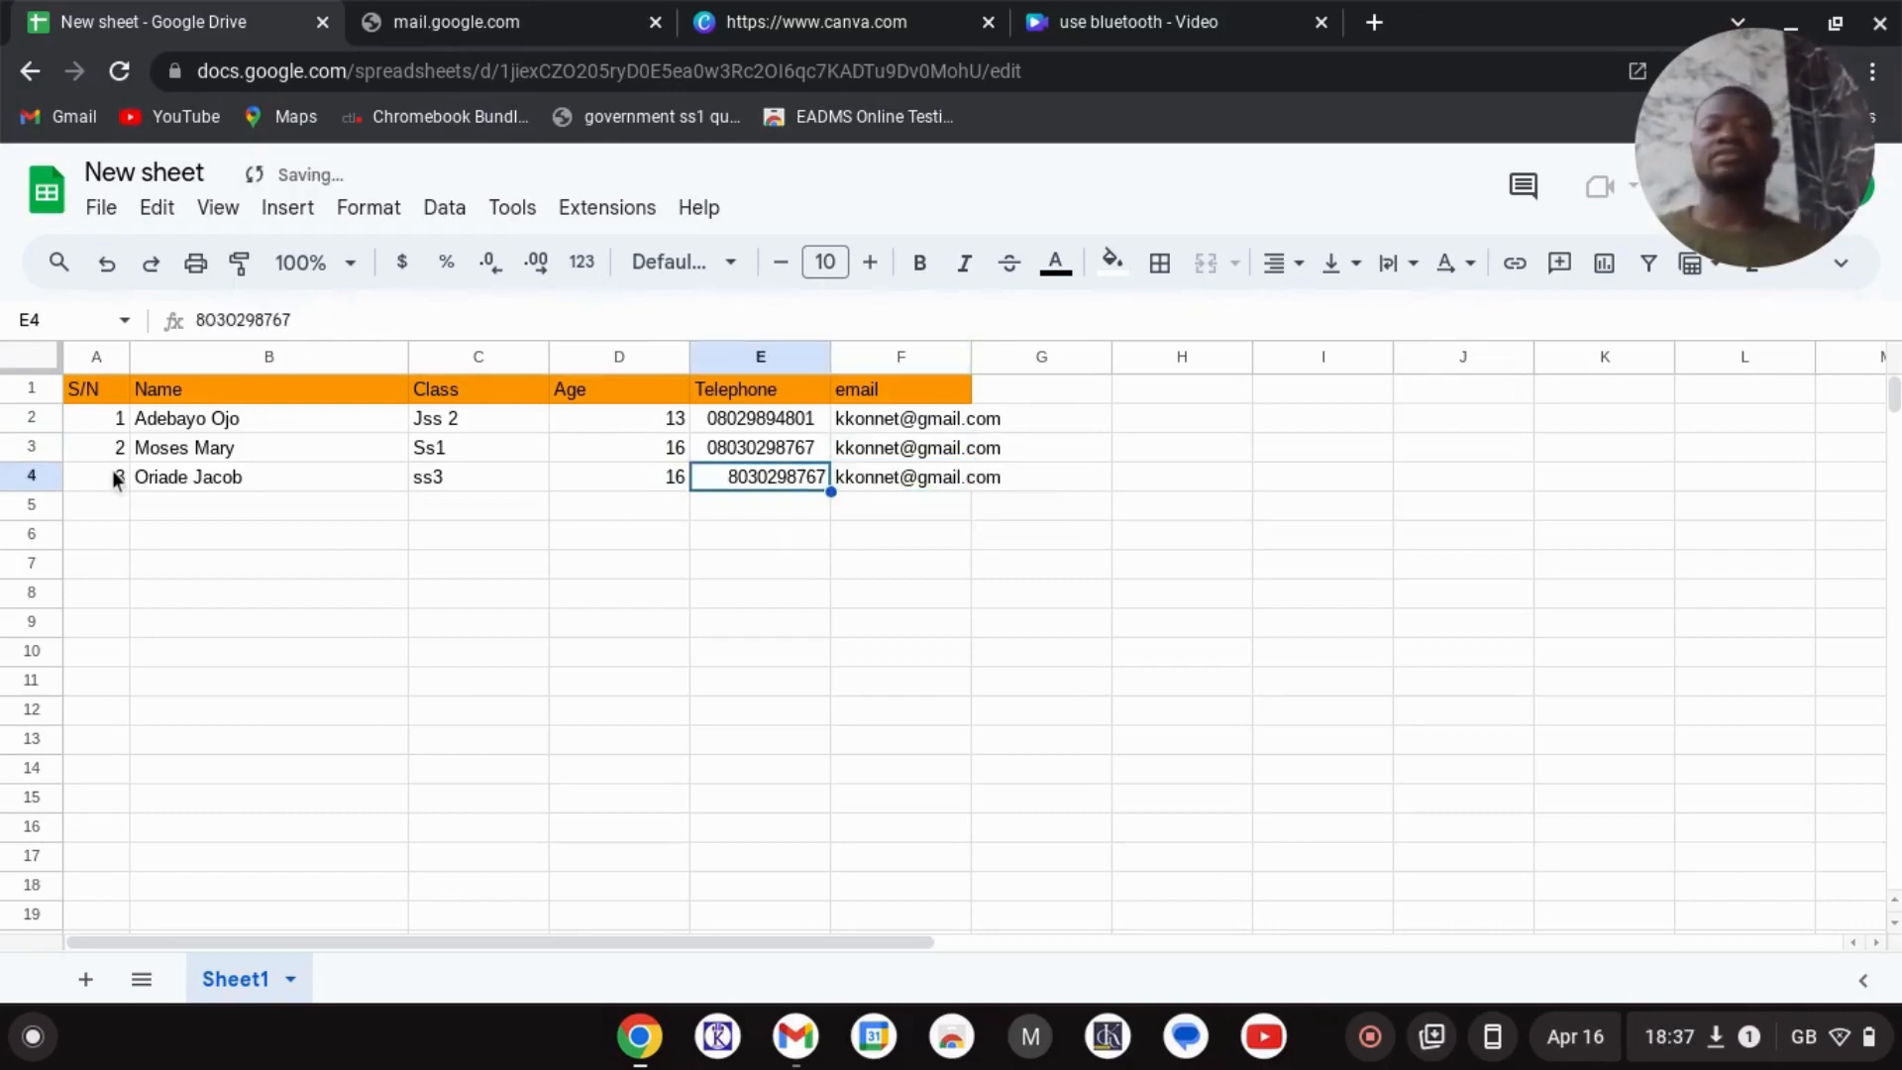
pyautogui.press('Up')
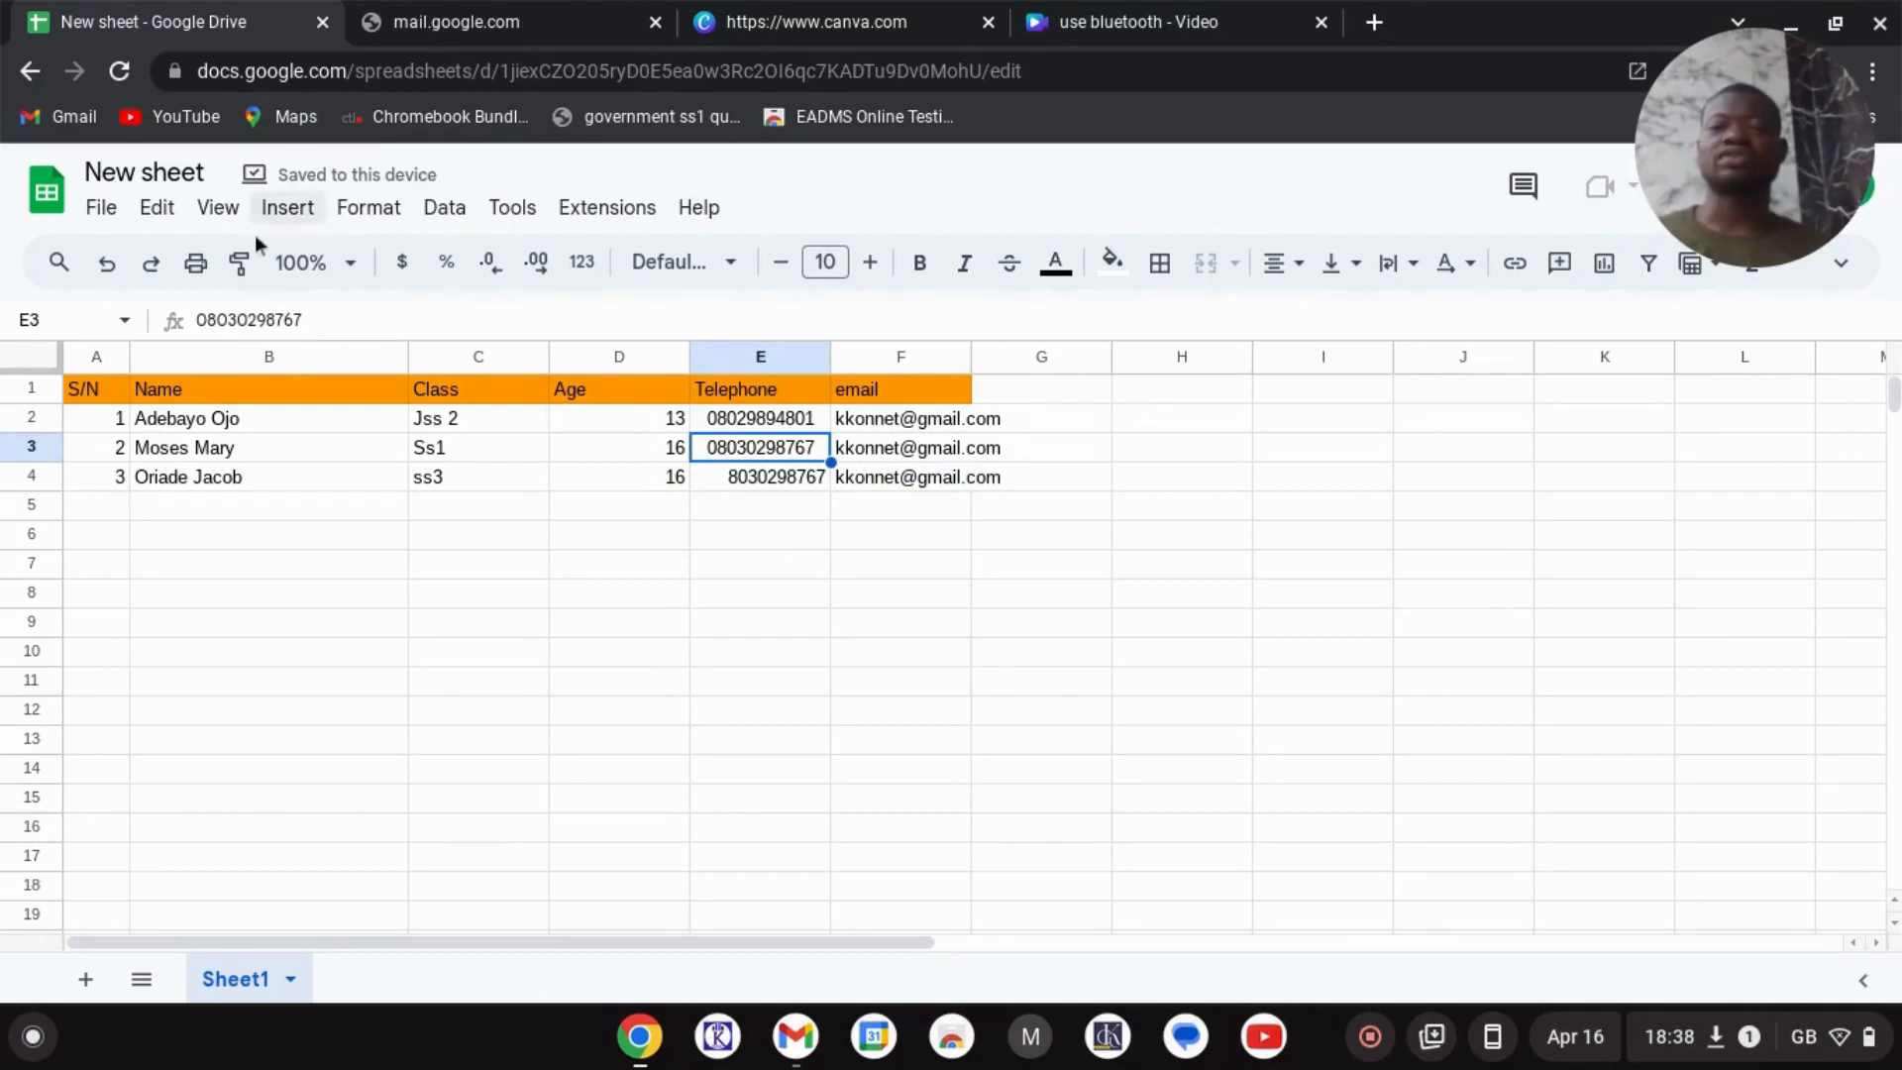
pyautogui.click(246, 268)
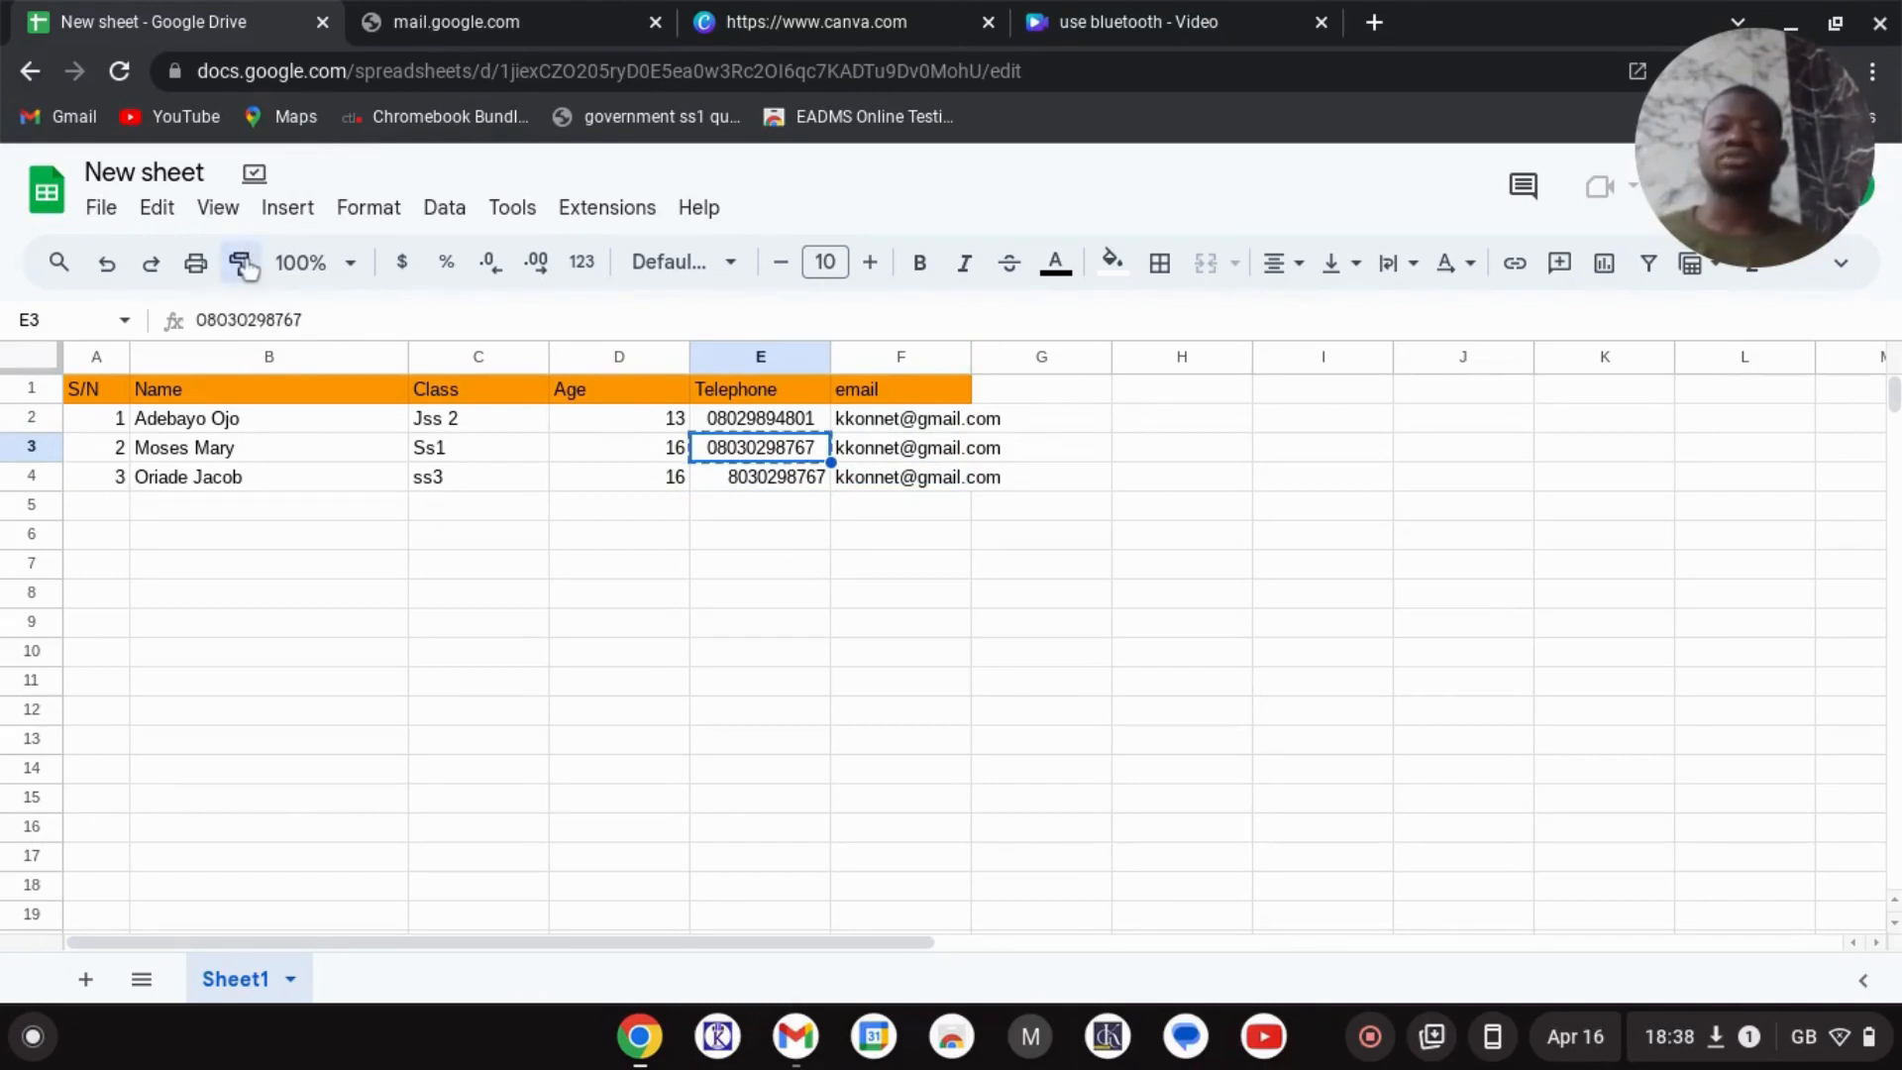
pyautogui.press('Down')
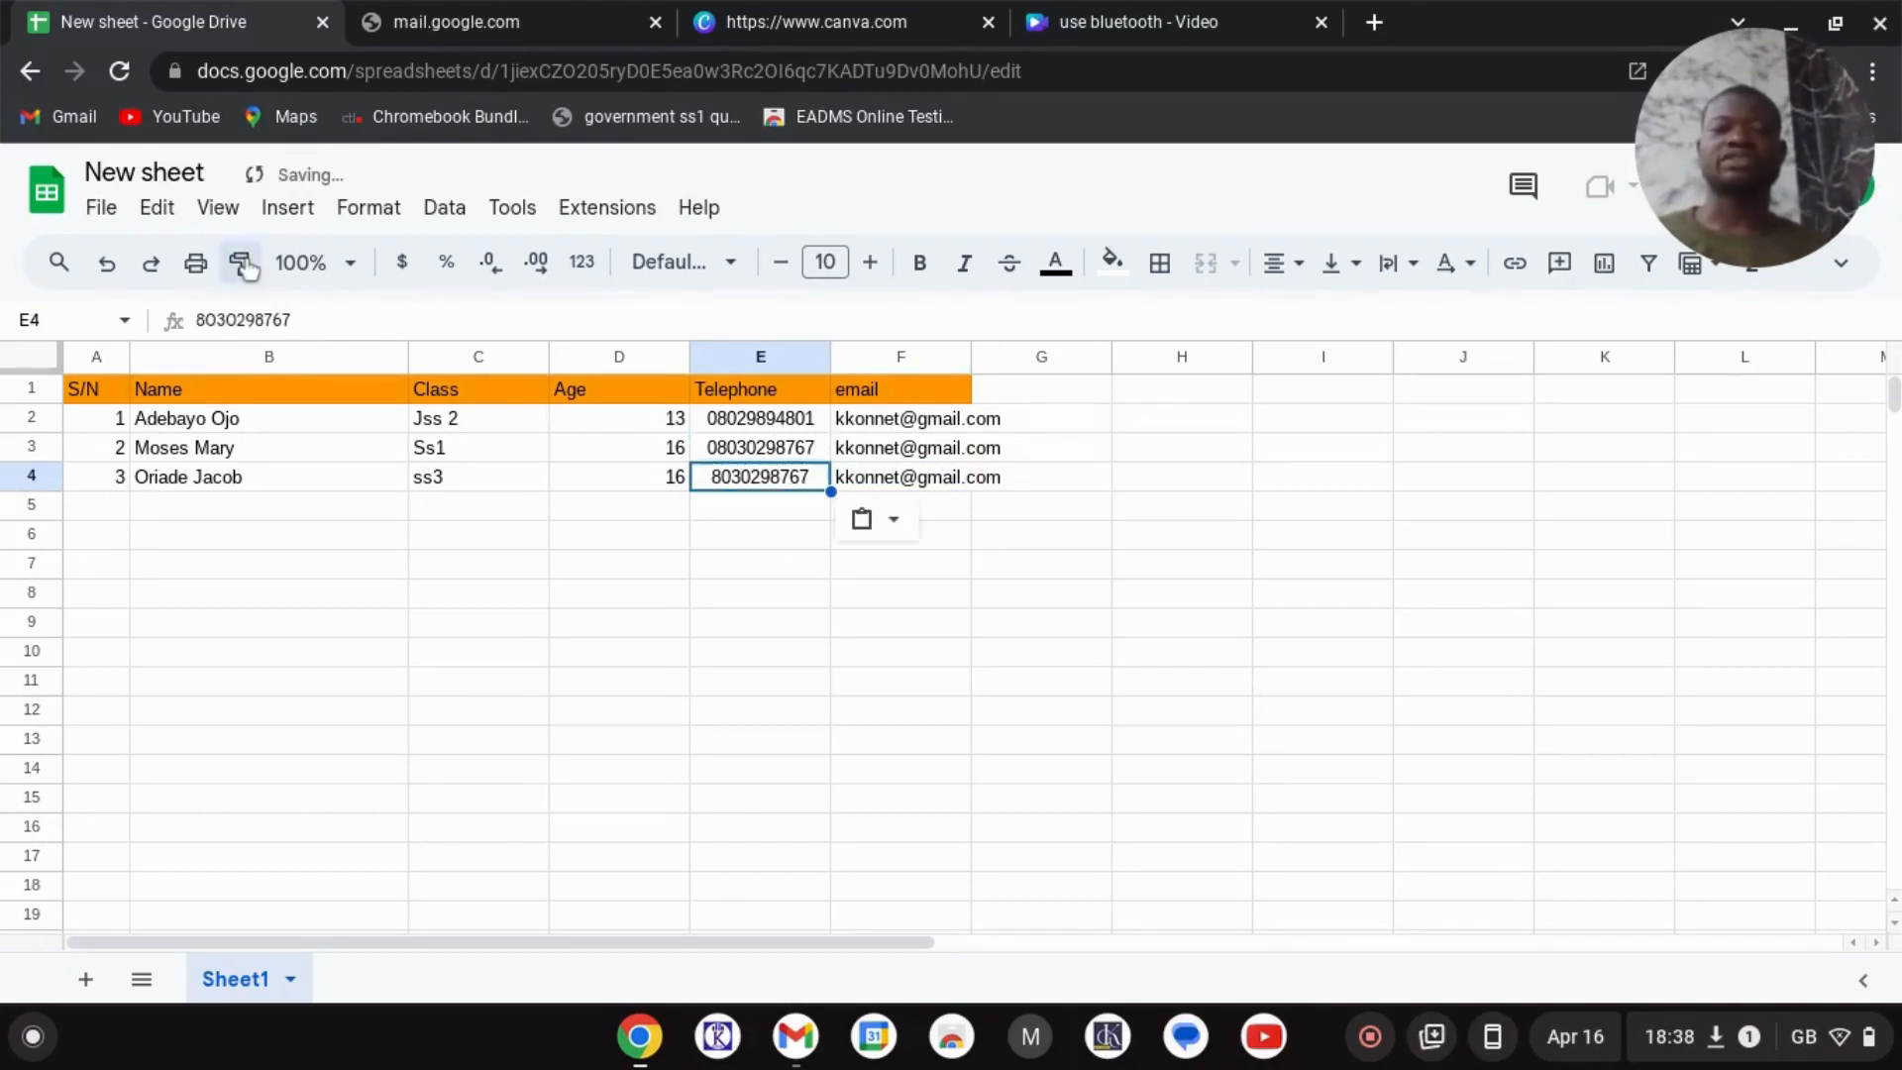
pyautogui.doubleClick(711, 475)
pyautogui.click(712, 475)
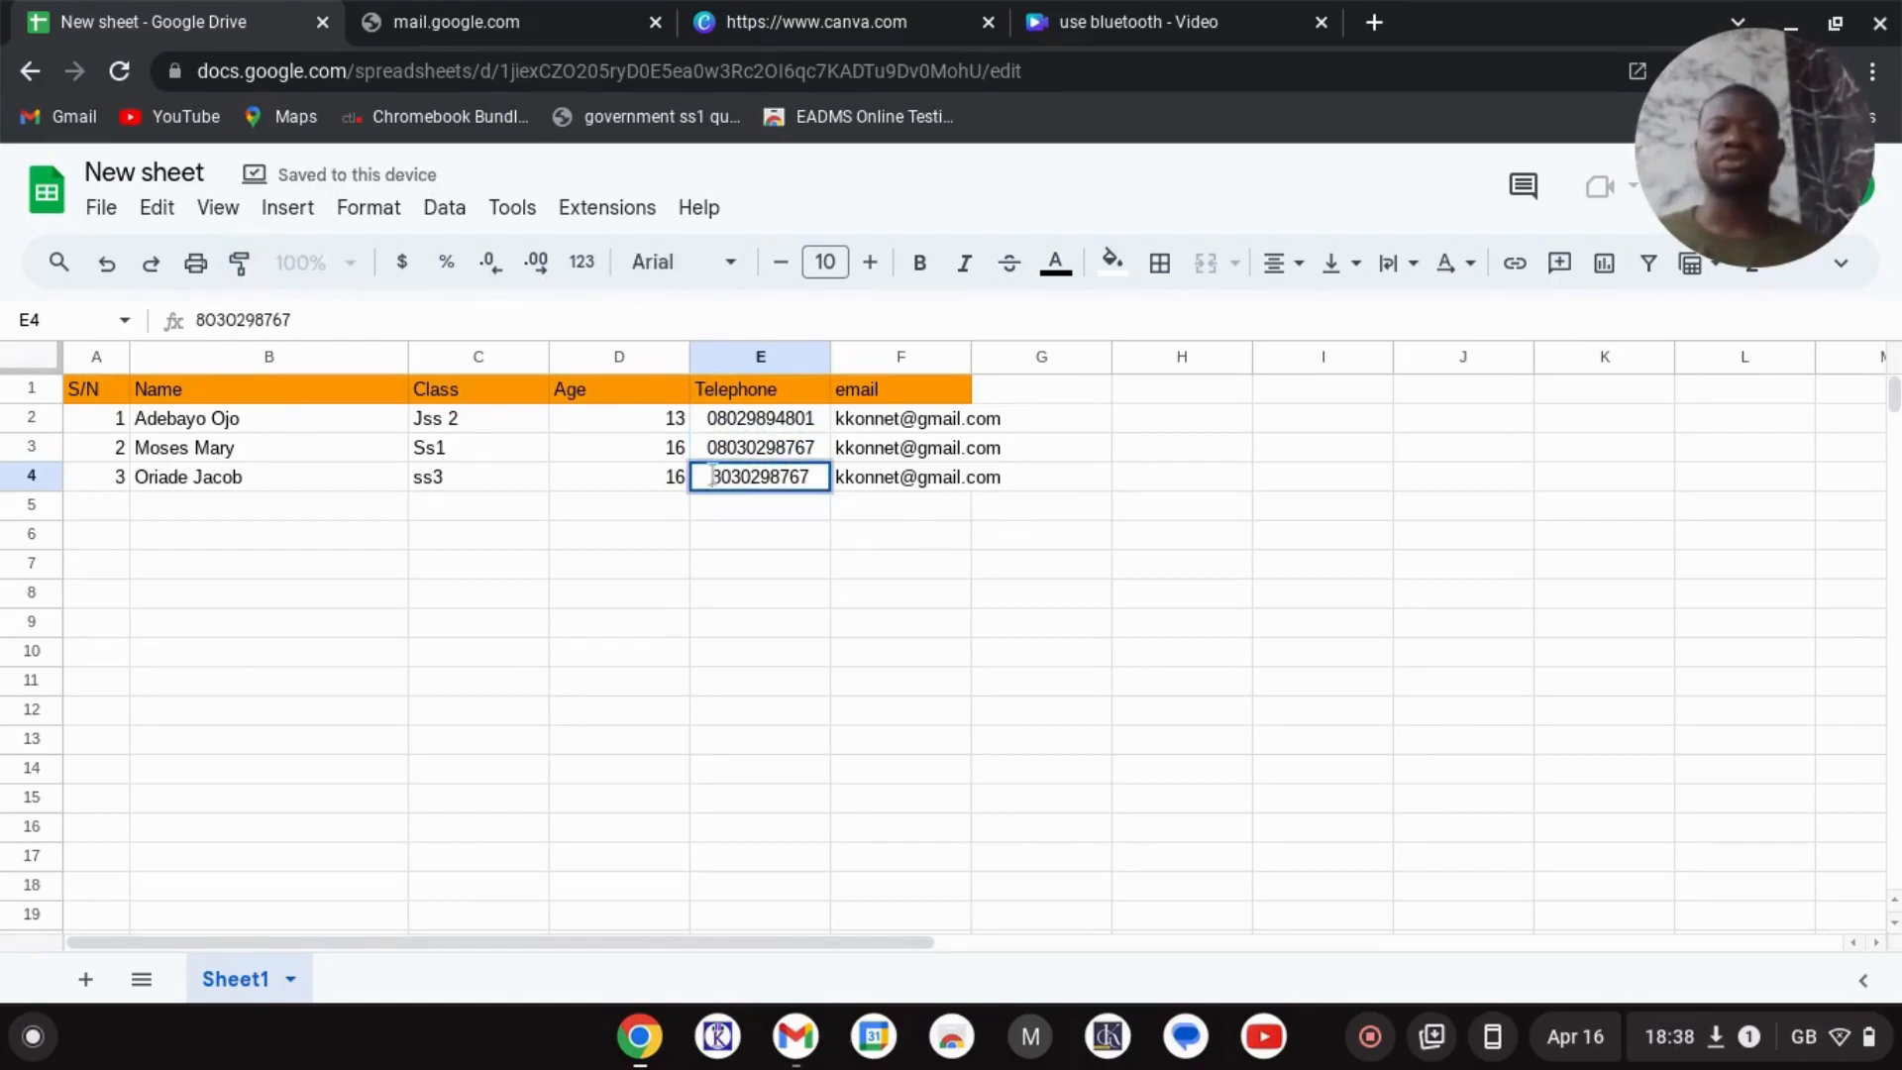
pyautogui.write('0')
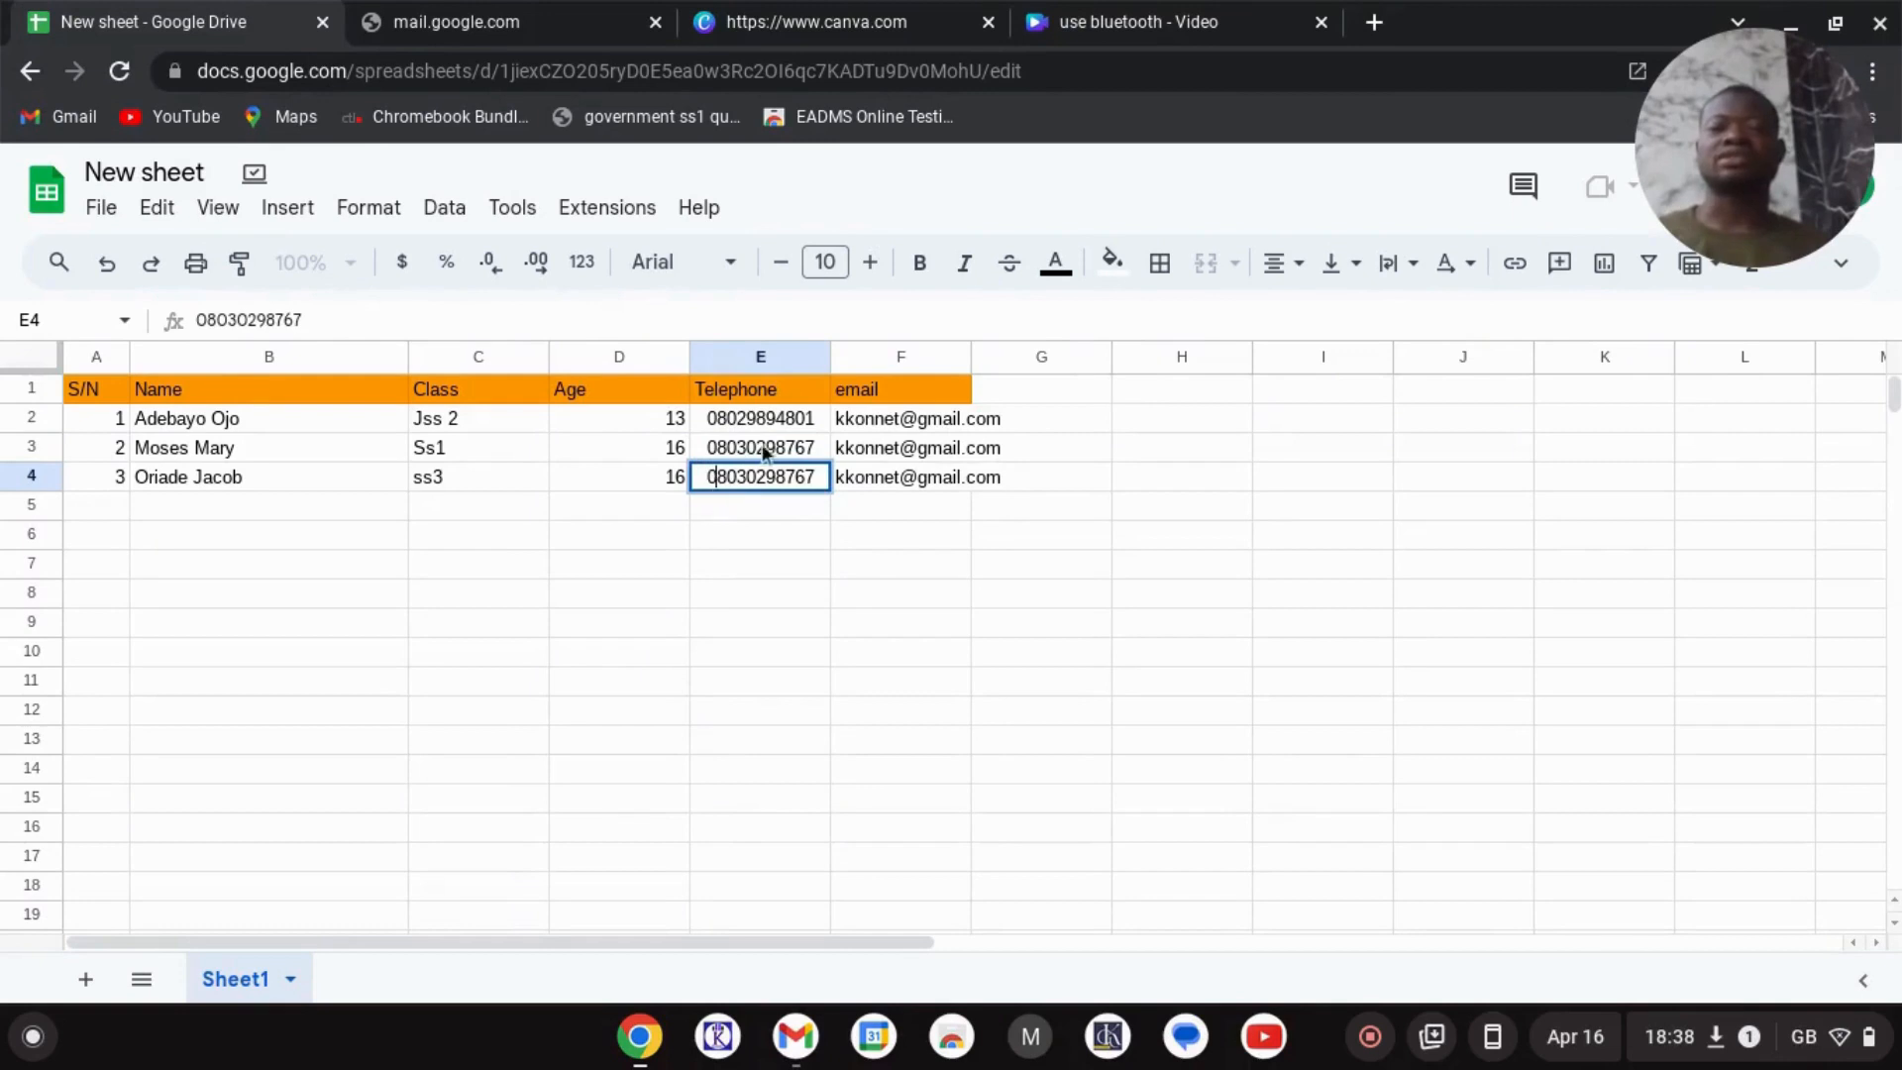
pyautogui.click(755, 451)
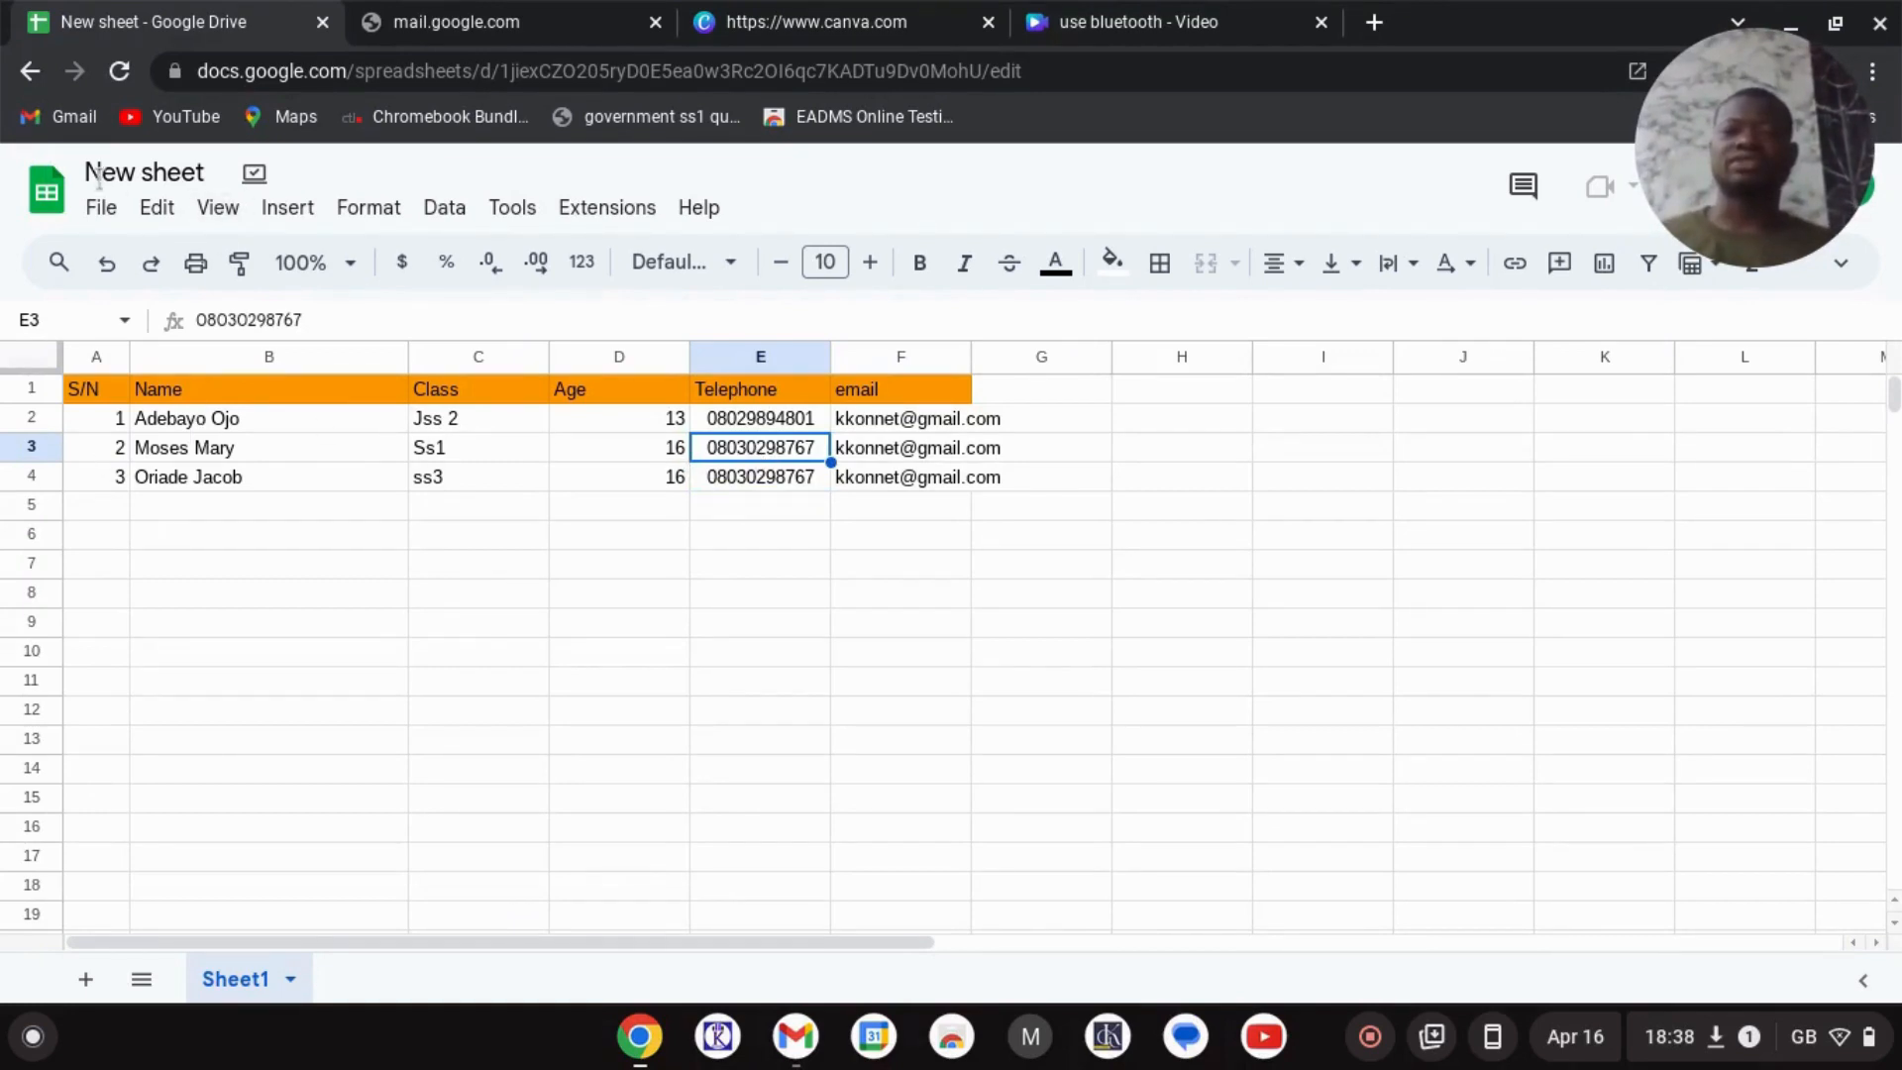
# - Look through the File and Edit menus, then close the browser window holding the sheet
pyautogui.click(102, 210)
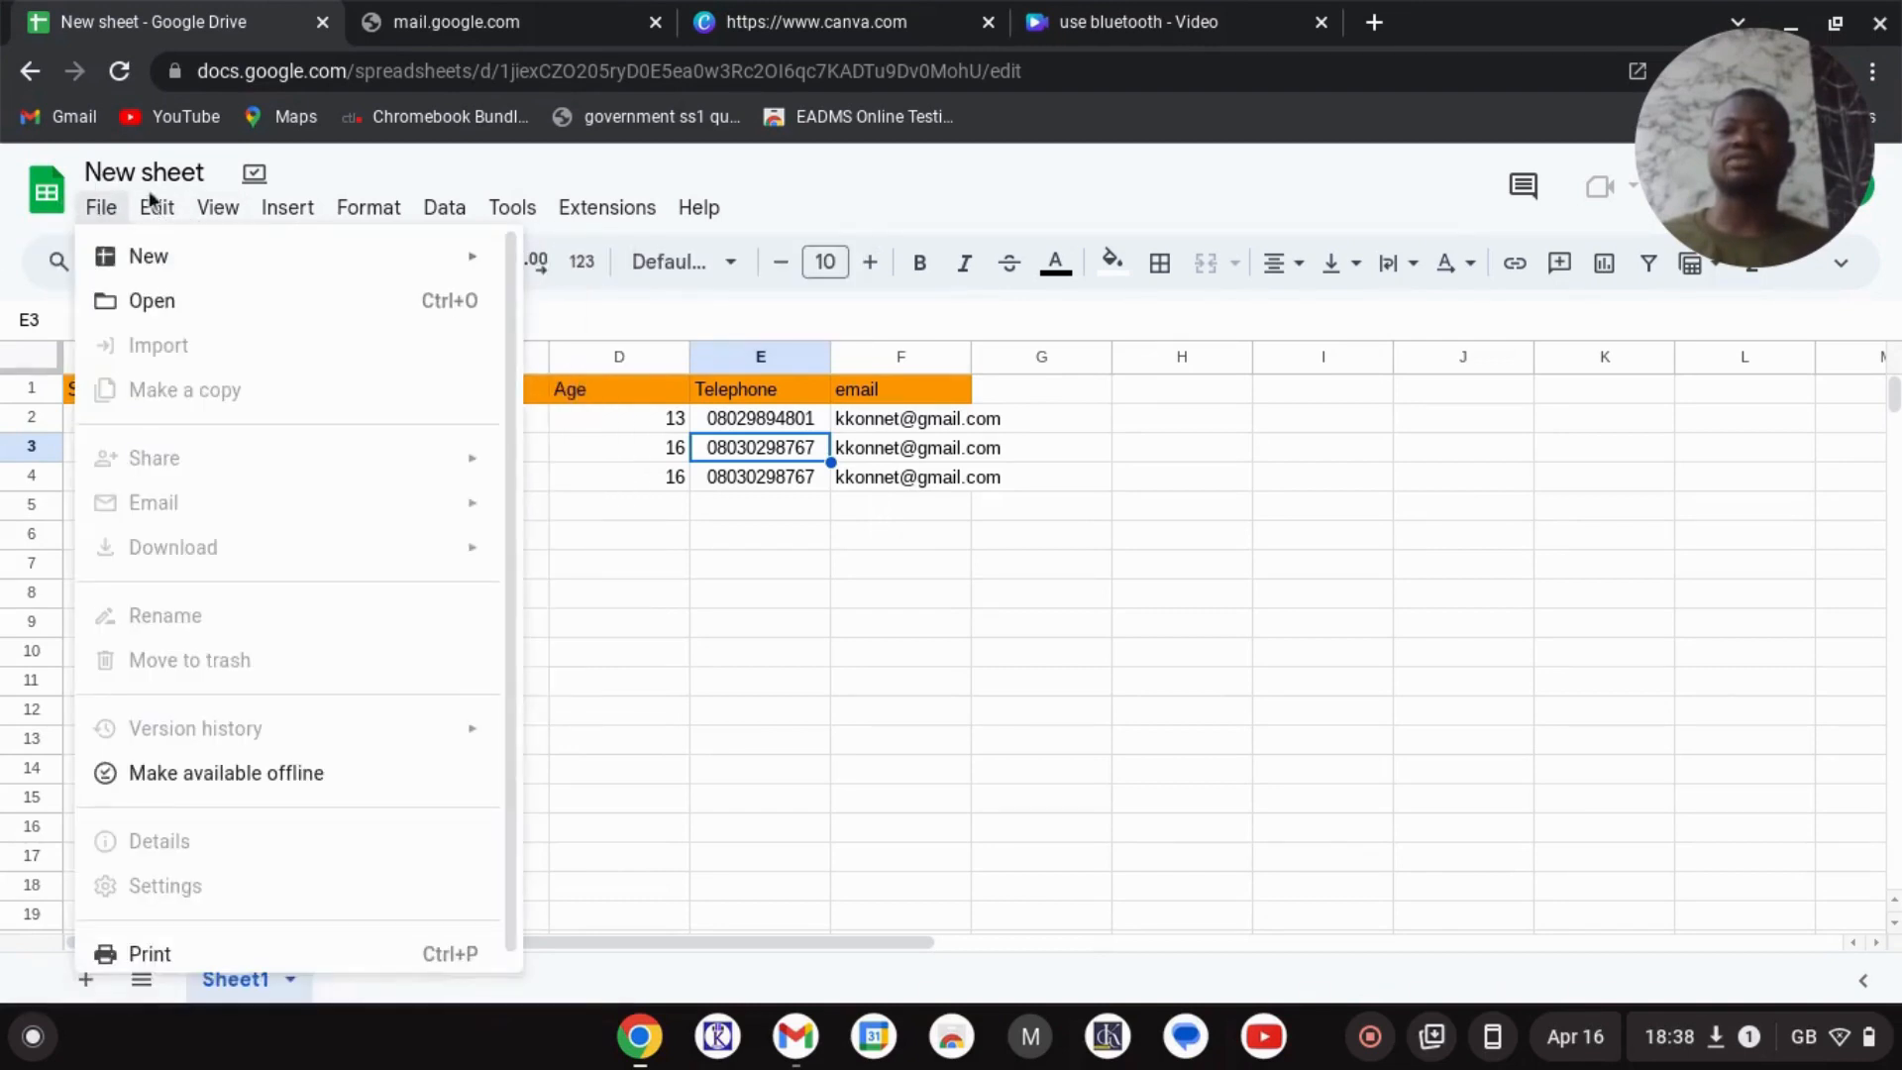
pyautogui.moveTo(151, 202)
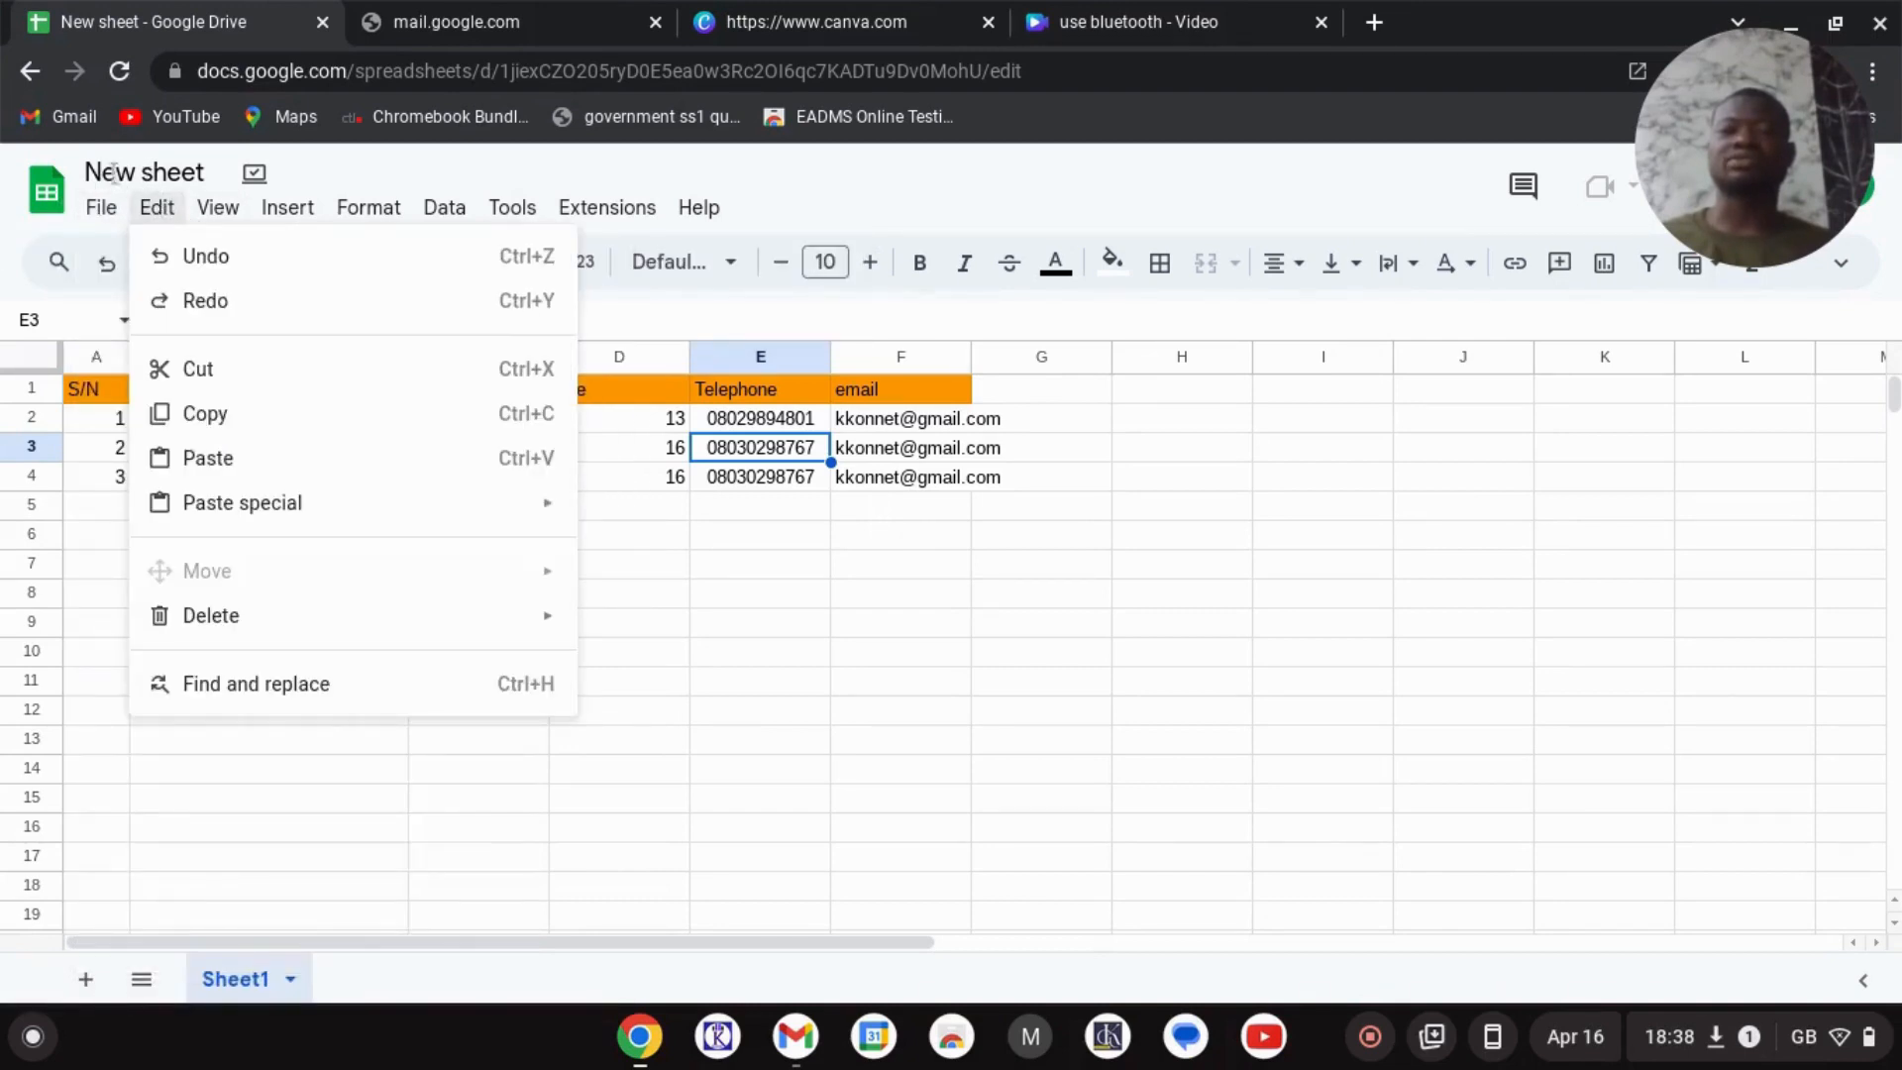
pyautogui.press('Escape')
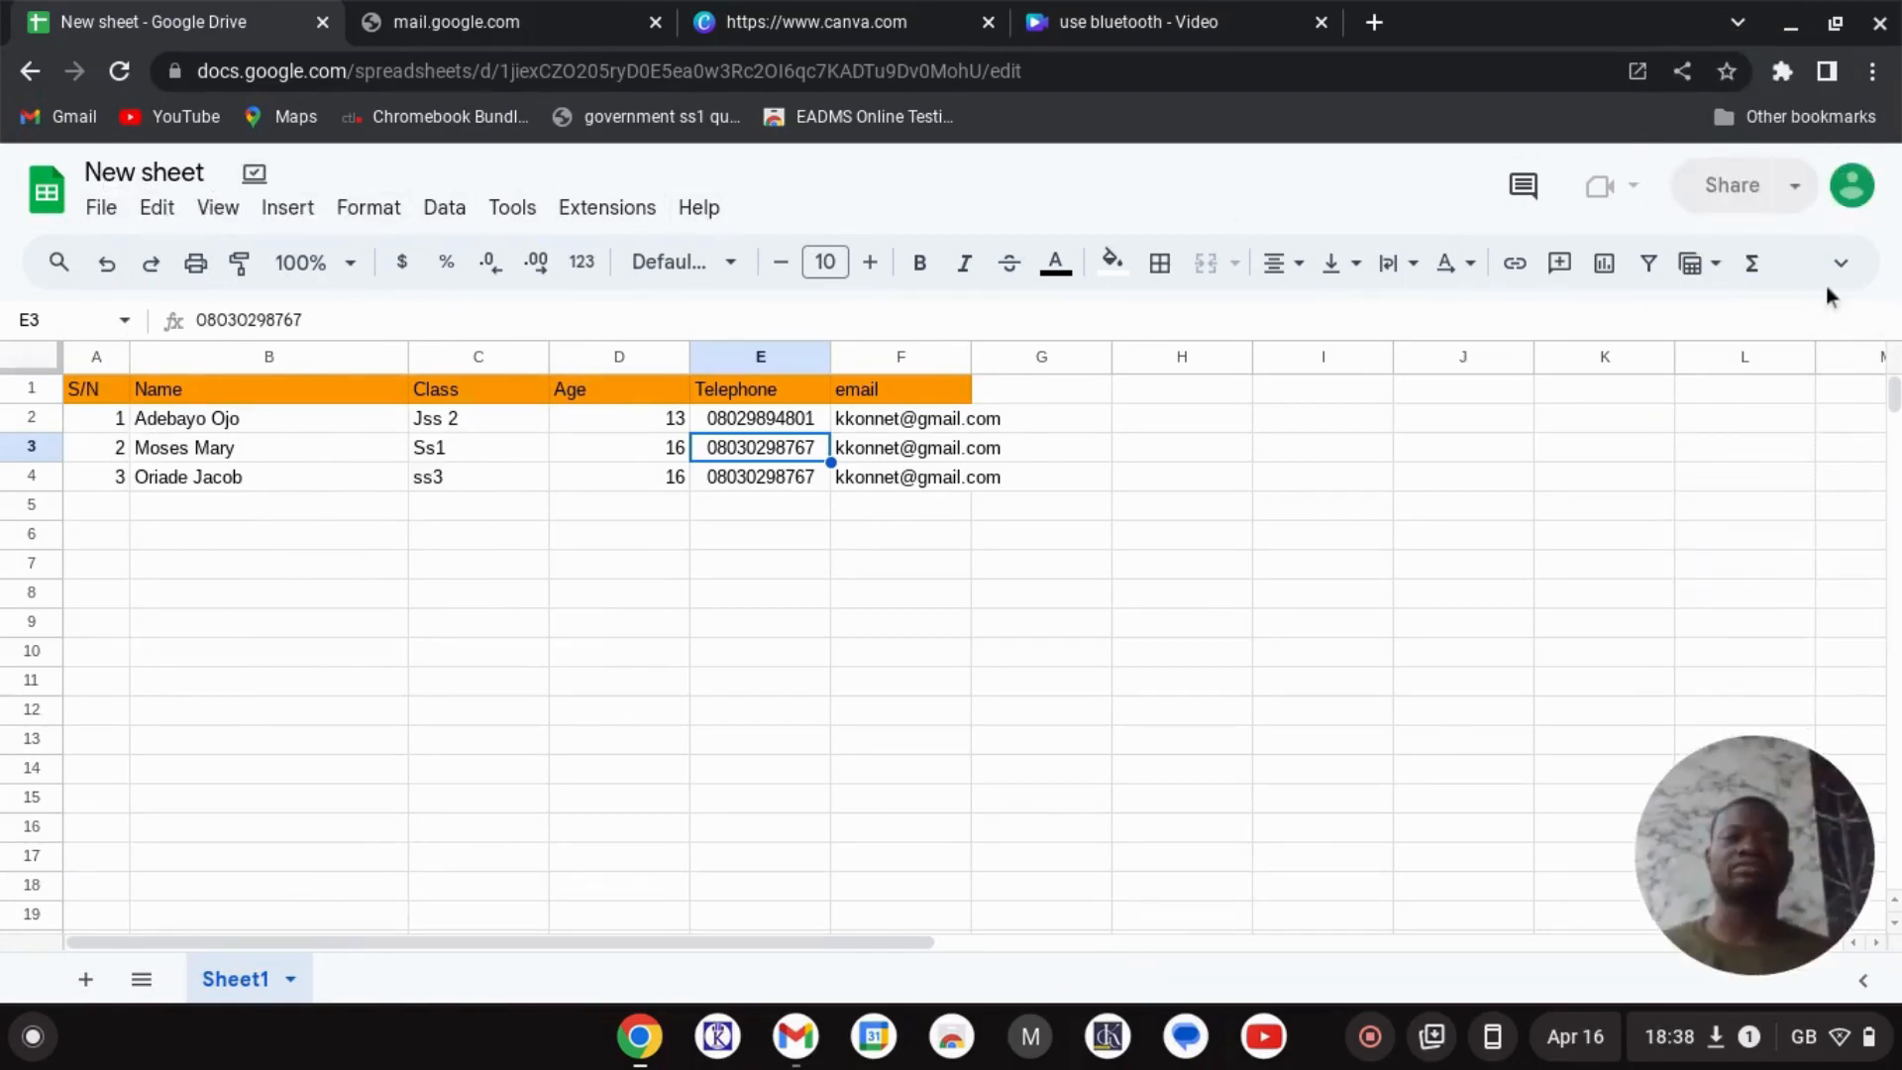
pyautogui.click(143, 213)
pyautogui.moveTo(79, 216)
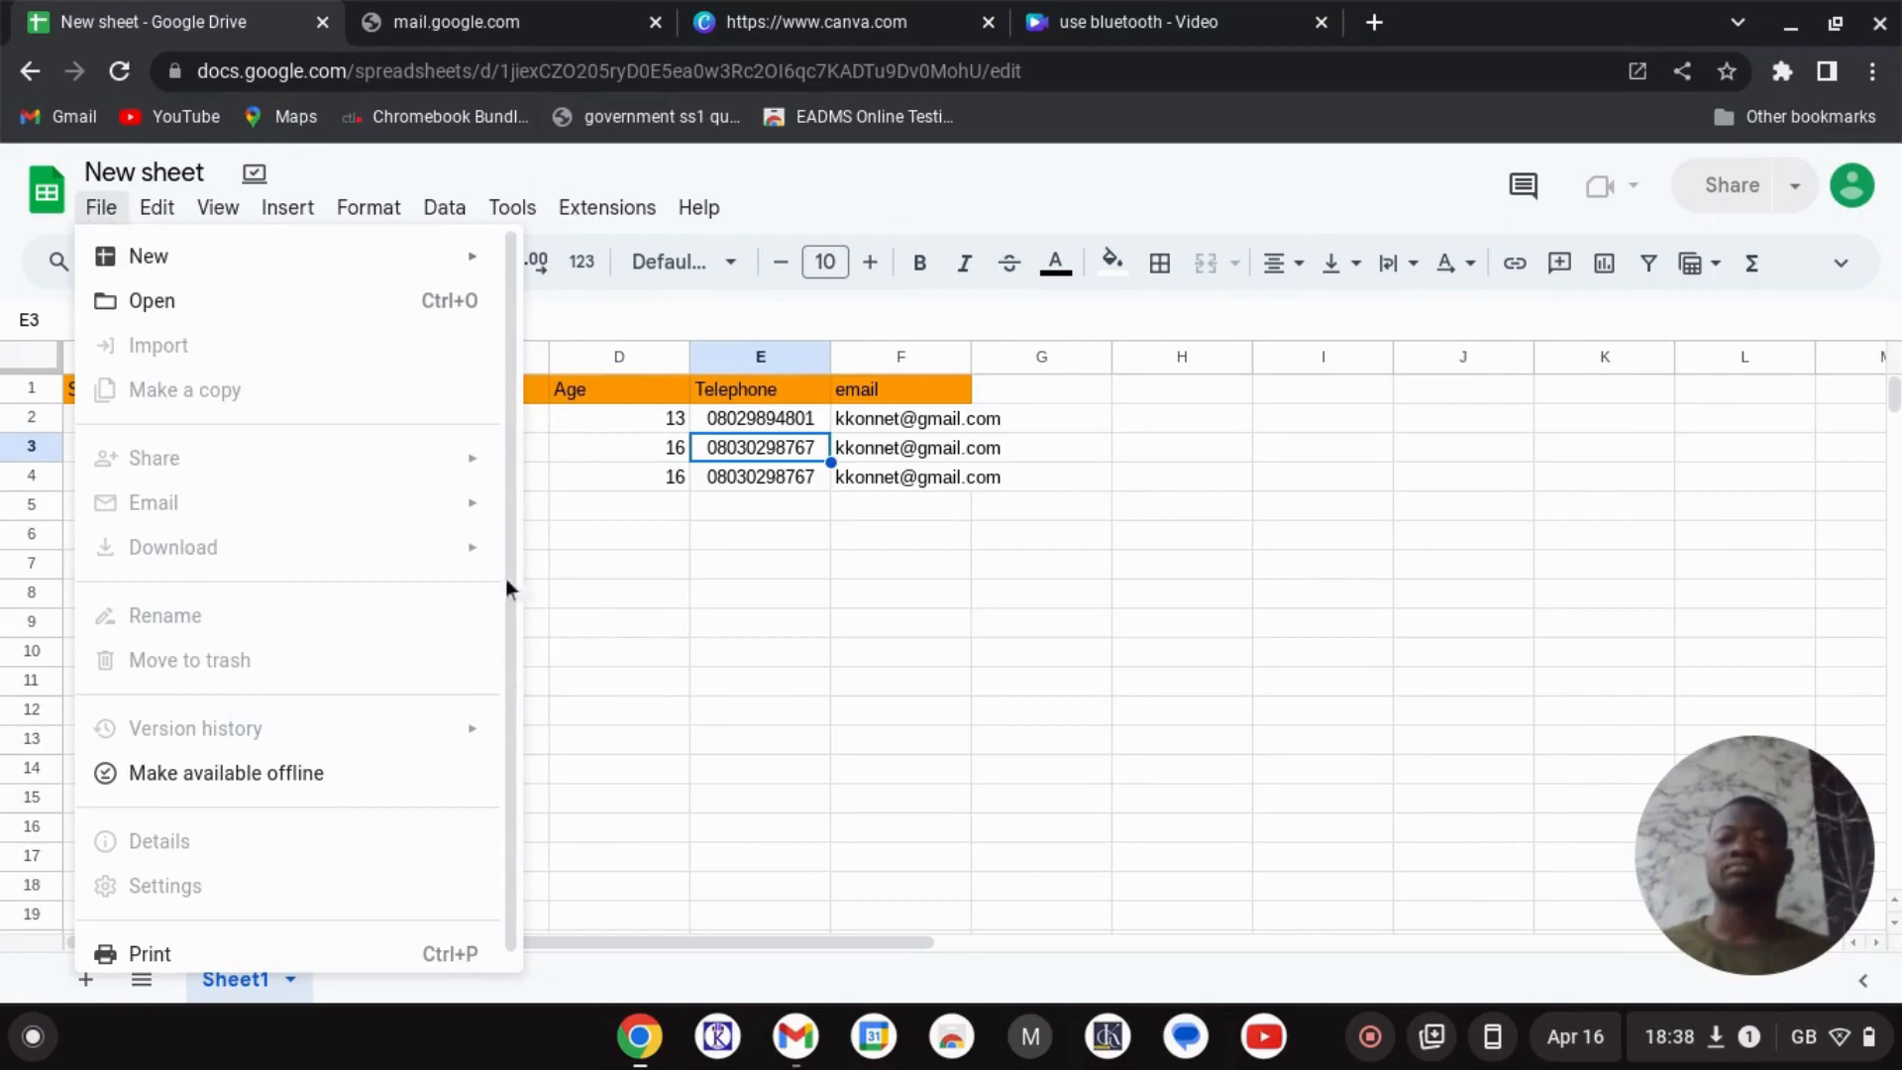
pyautogui.click(762, 680)
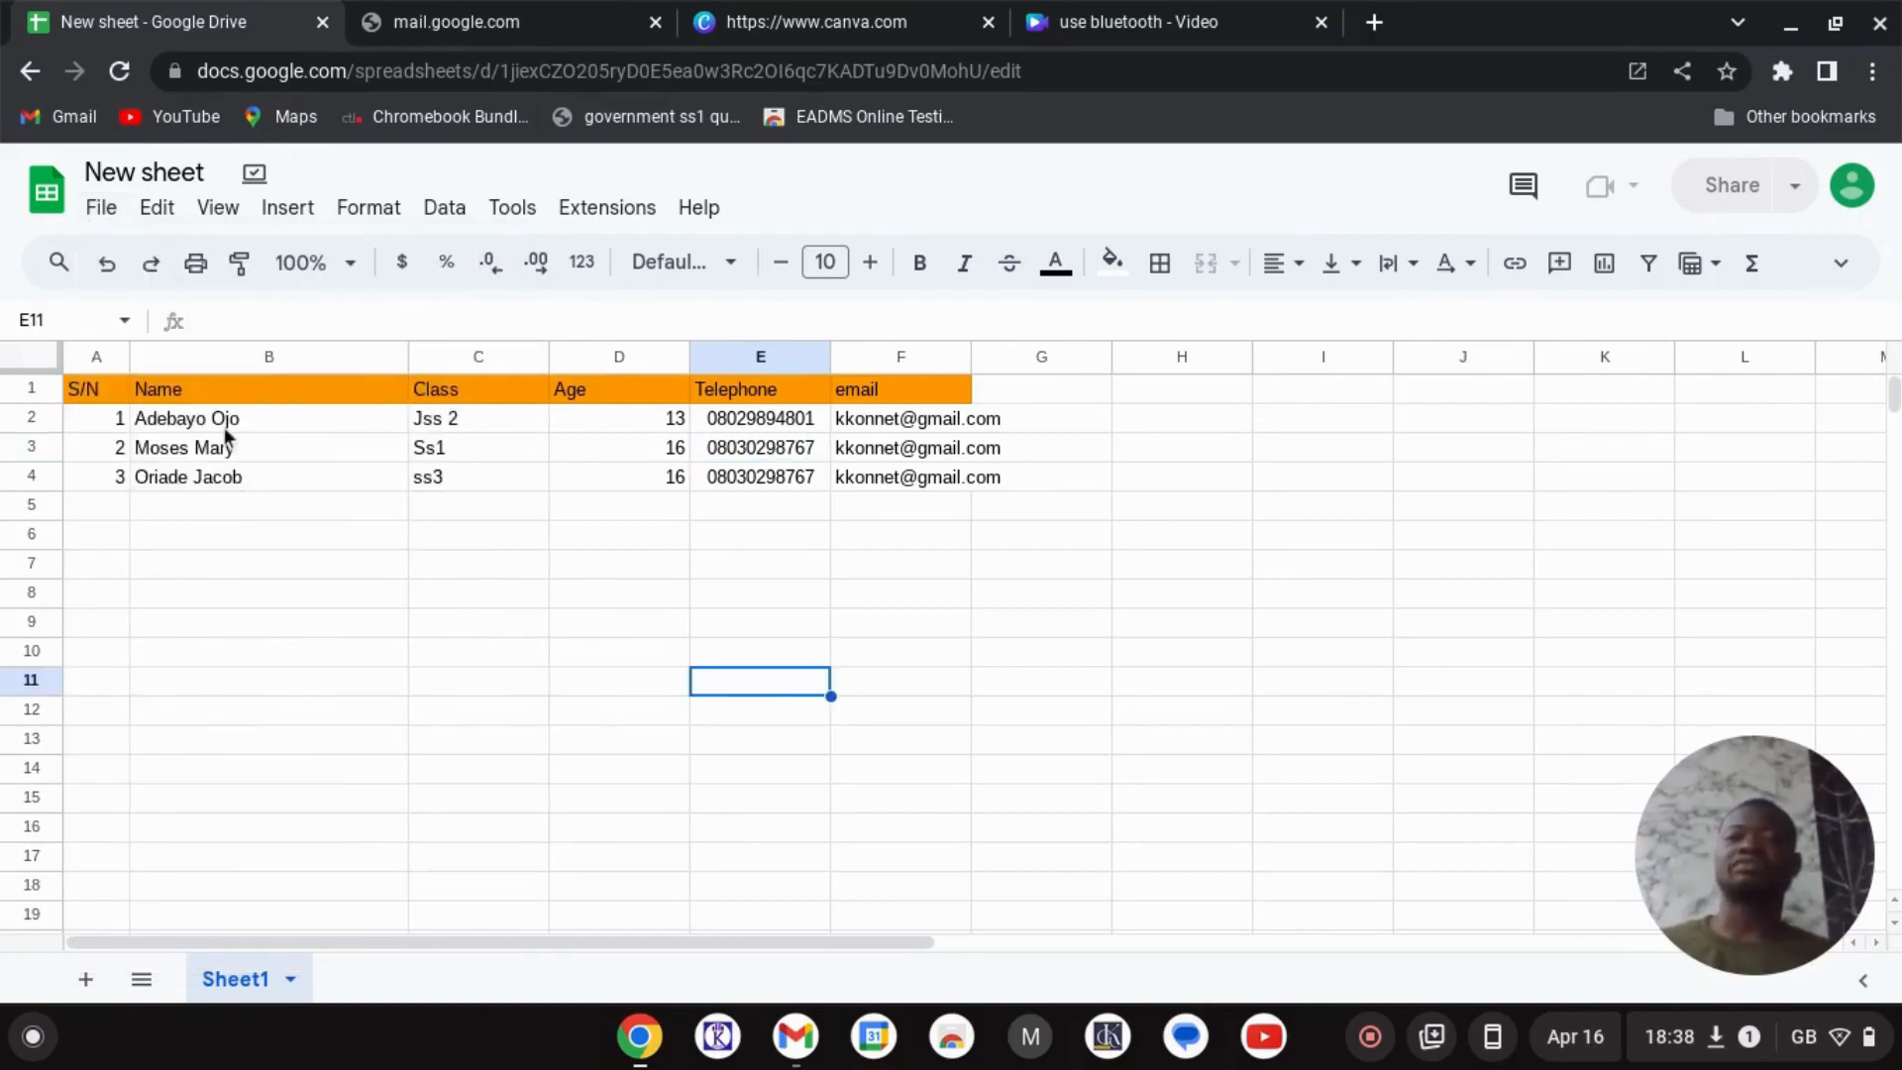
pyautogui.click(1881, 37)
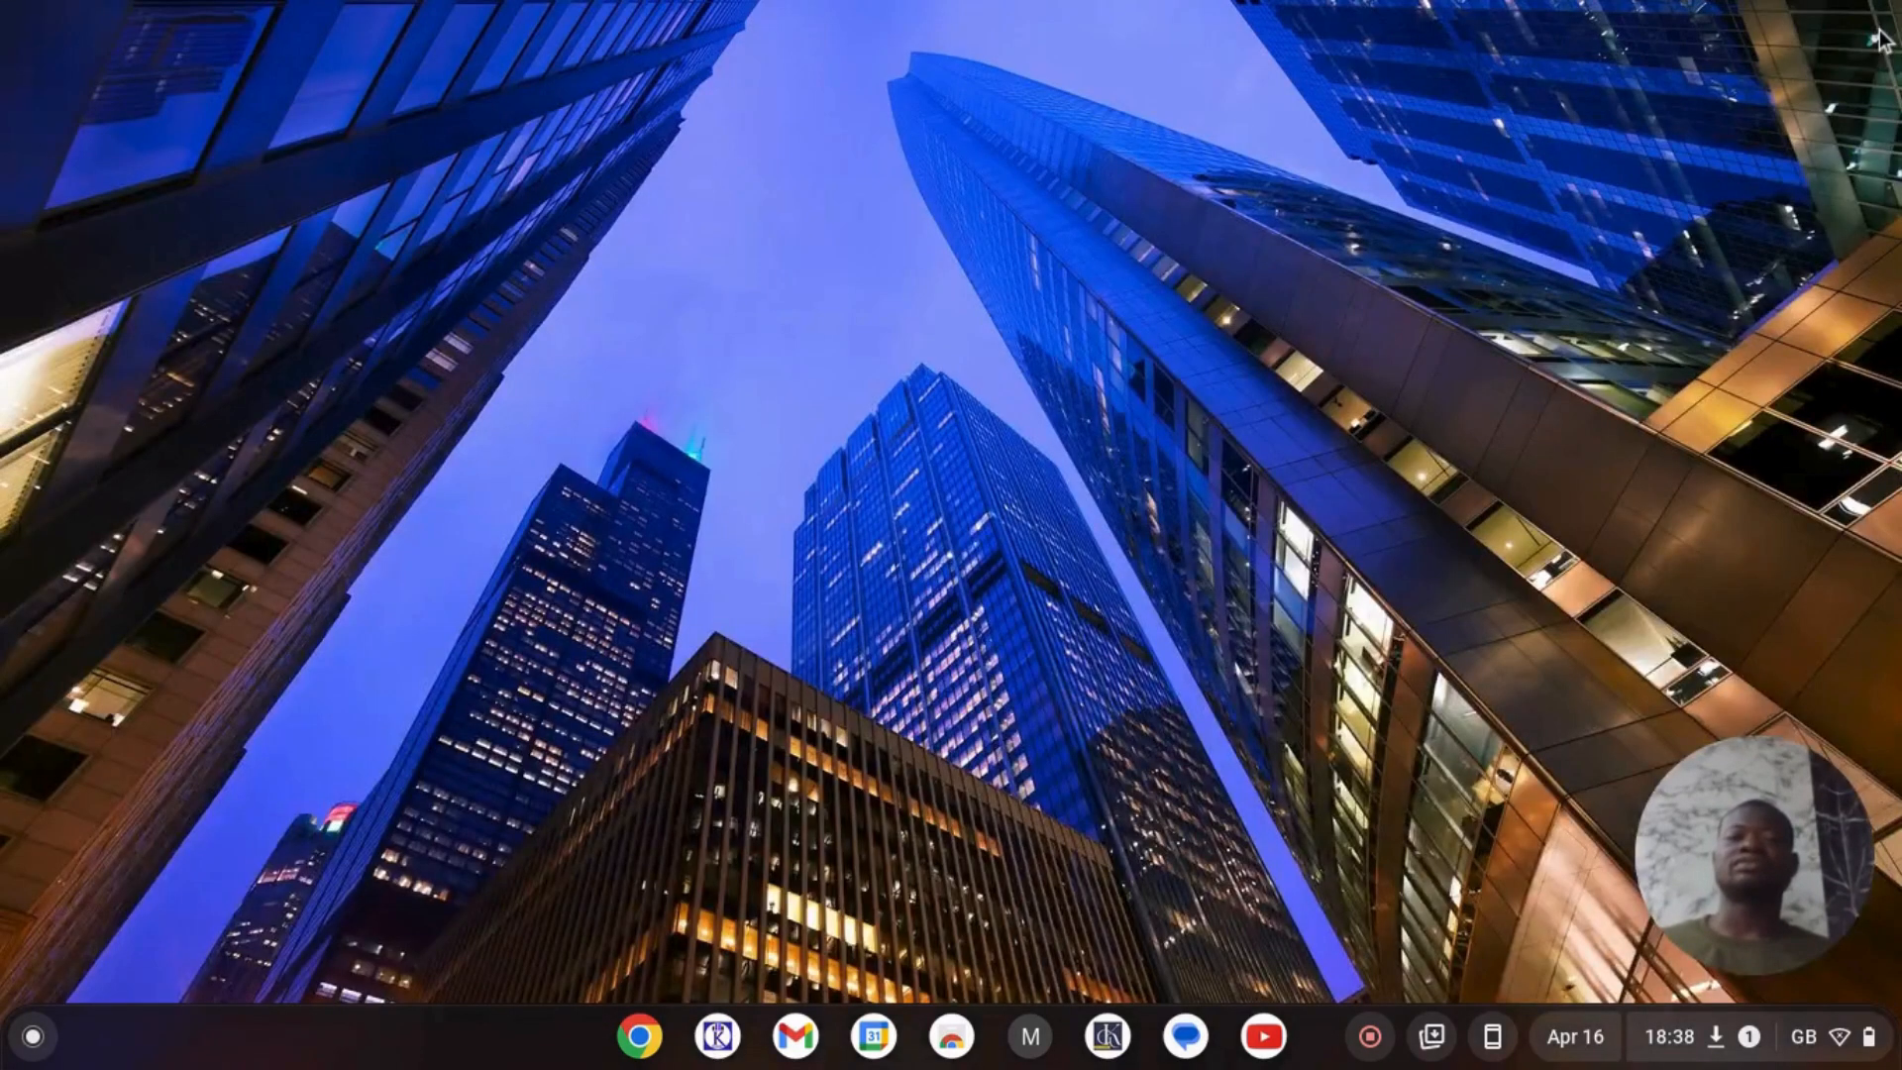